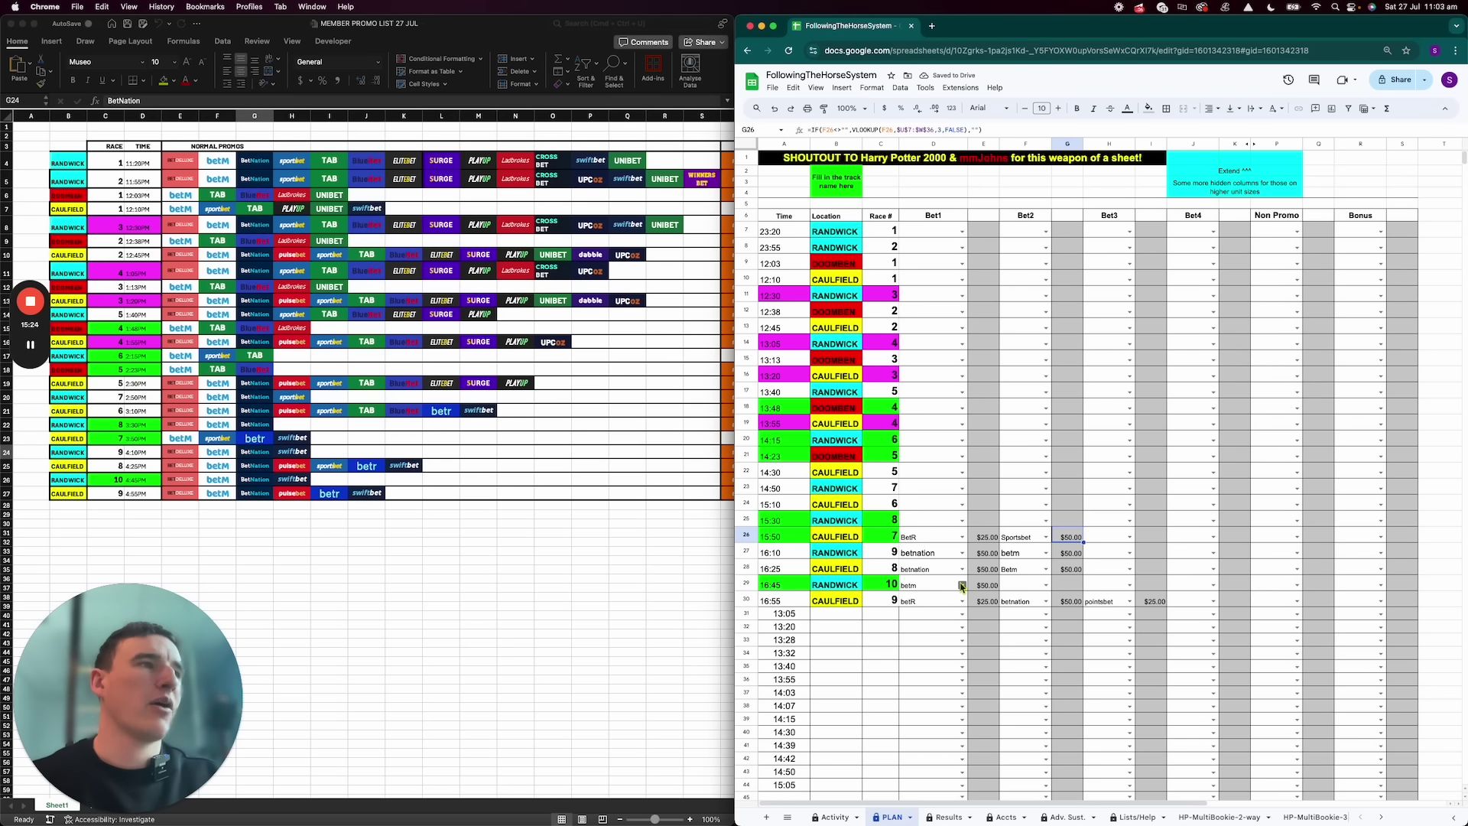
Enter betm as Bet1 for Randwick race 8 at 15:30
key(Up)
key(Left)
key(Left)
key(Left)
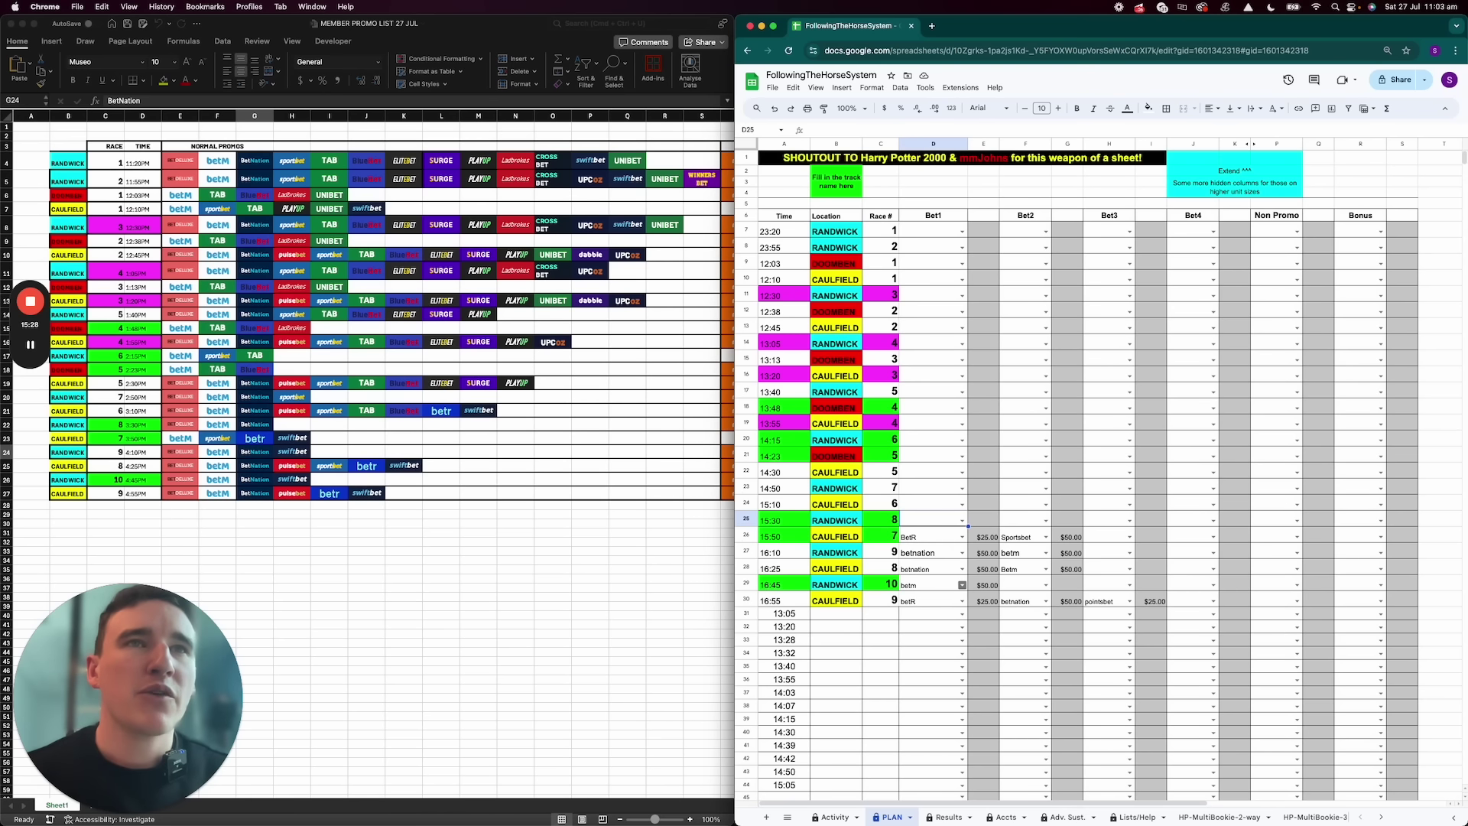
text(betm)
key(Return)
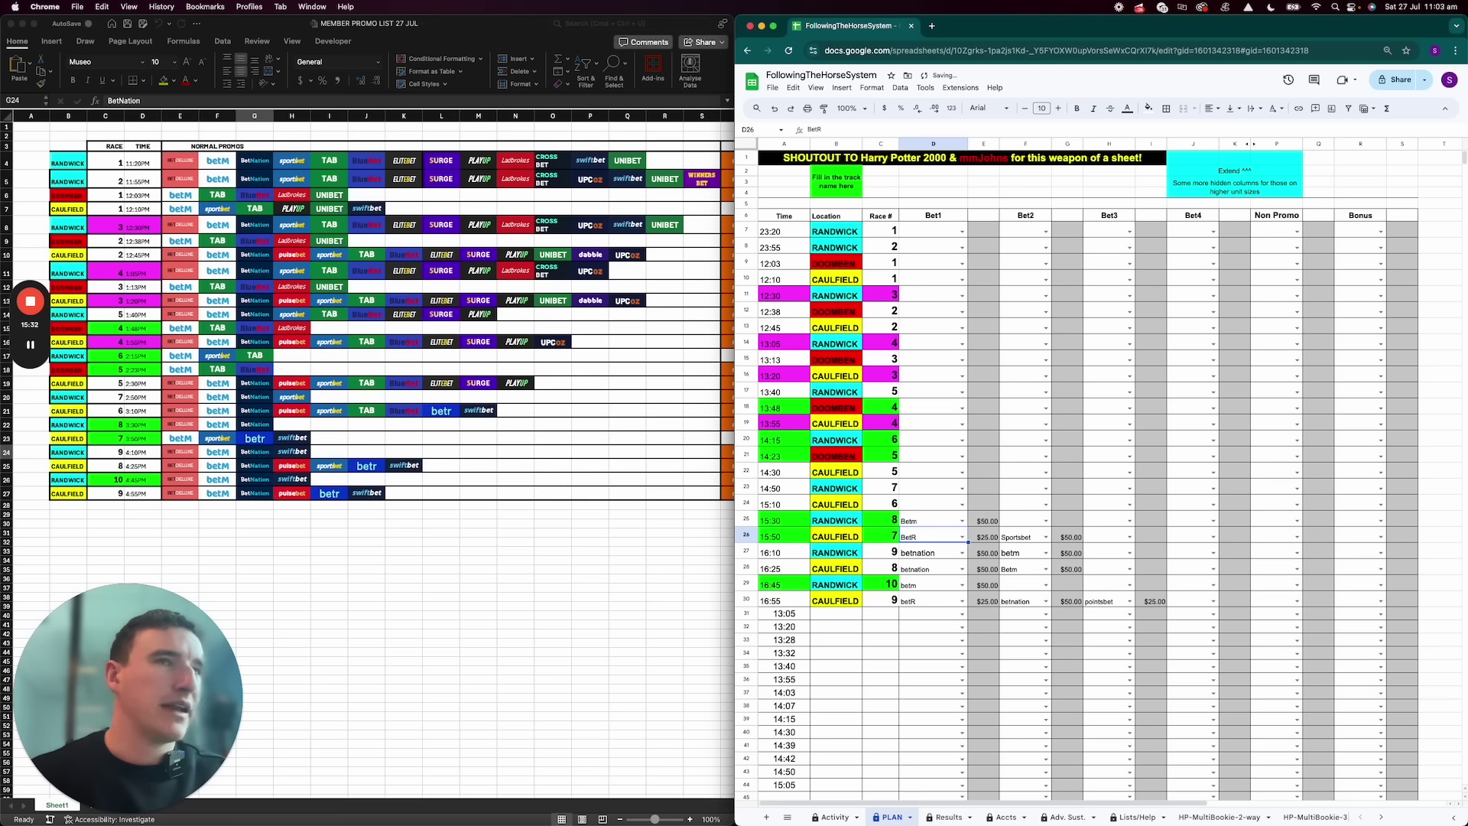
Enter tab as Bet1 and palmerbet as Bet2 for Caulfield race 6 at 15:10
click(514, 415)
click(514, 413)
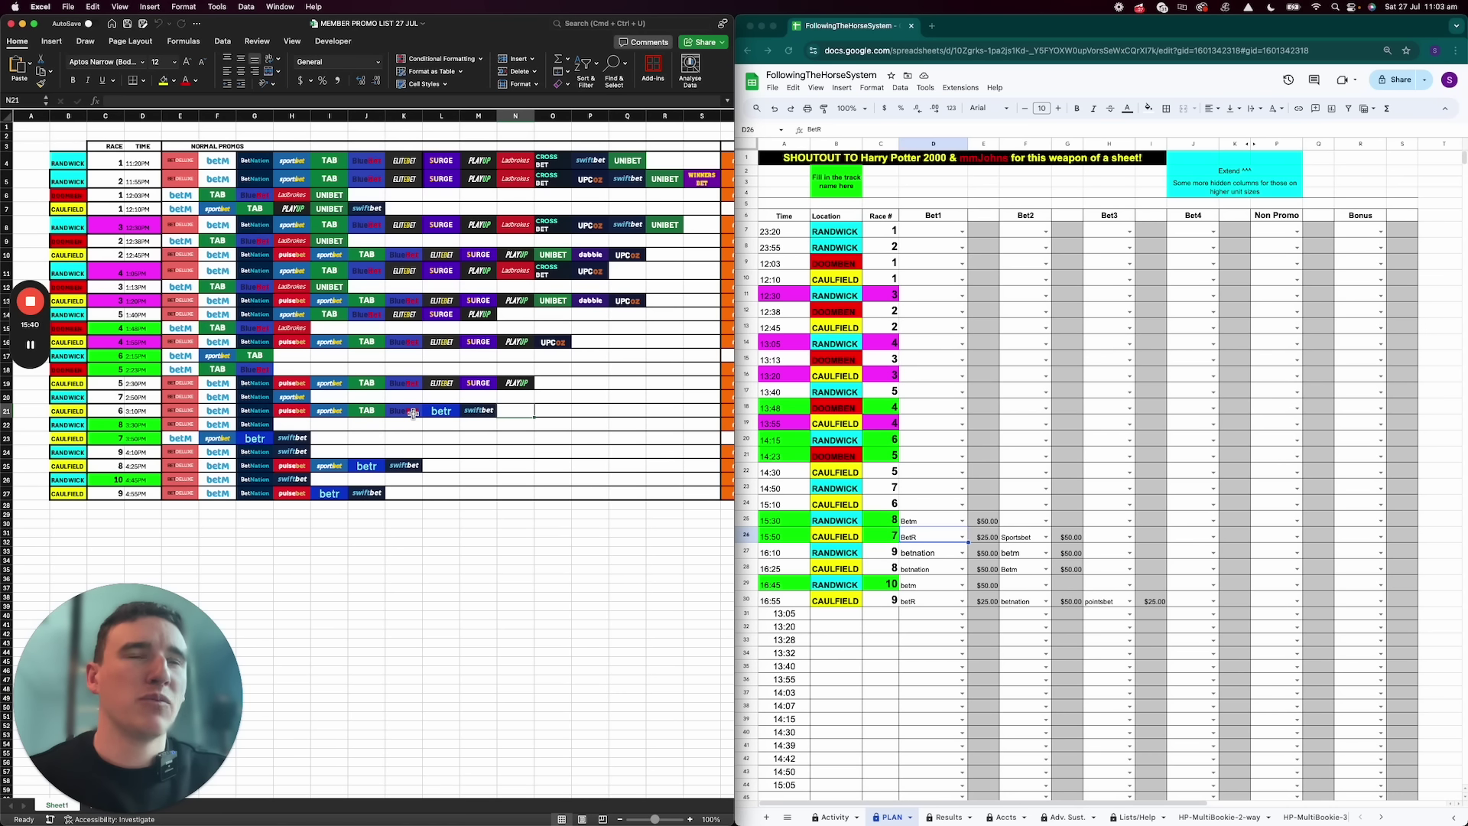
click(932, 508)
text(tab)
key(Tab)
text(50)
key(Tab)
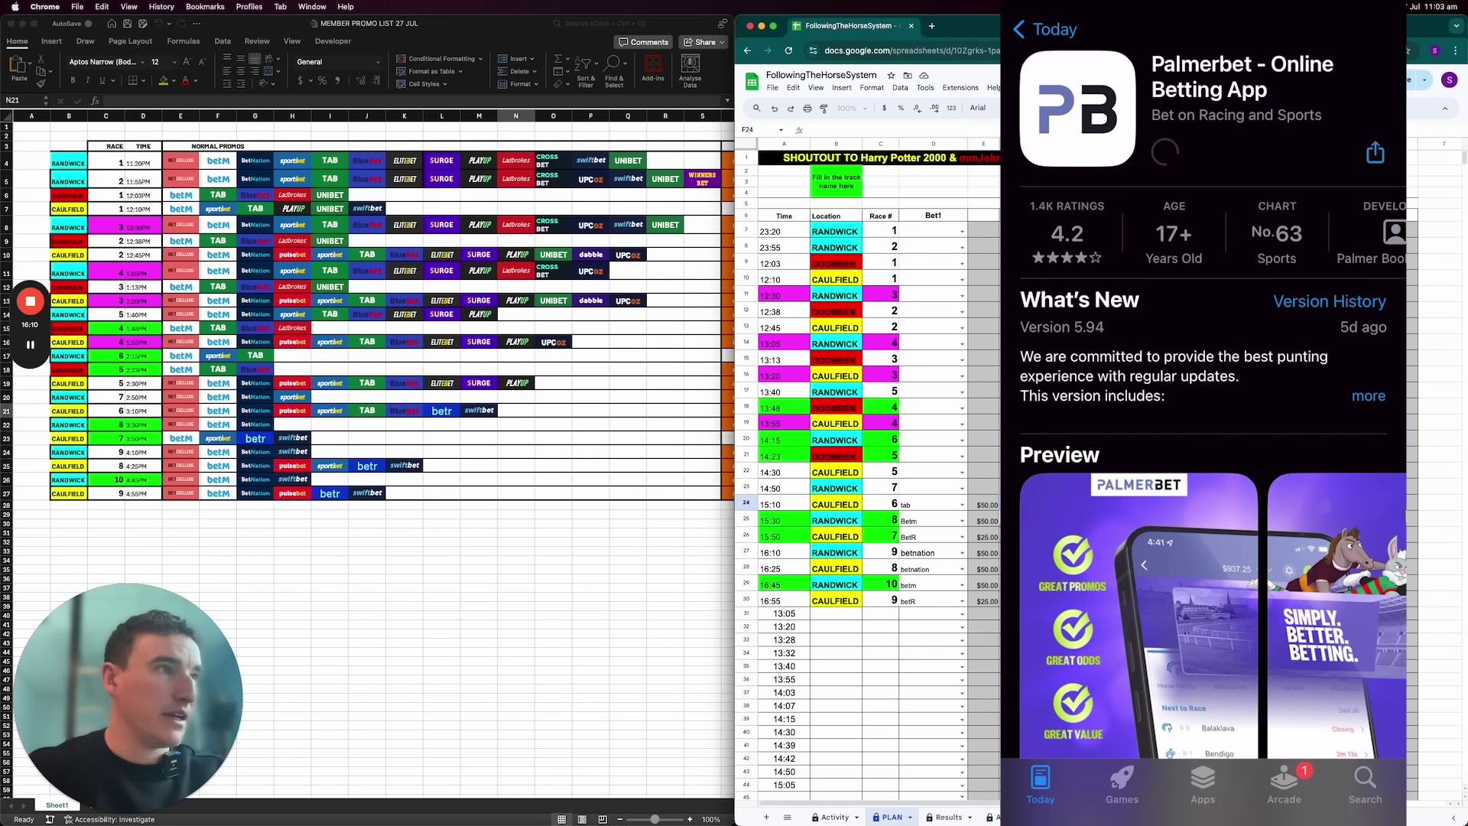
text(palmer)
key(Return)
key(Return)
text(bet)
key(Return)
Fill in Randwick race 7 at 14:50 with sportsbet as Bet1 and betm as Bet2
key(Up)
key(Up)
key(Left)
key(Left)
text(sportsbet)
key(Return)
key(Up)
key(Right)
key(Right)
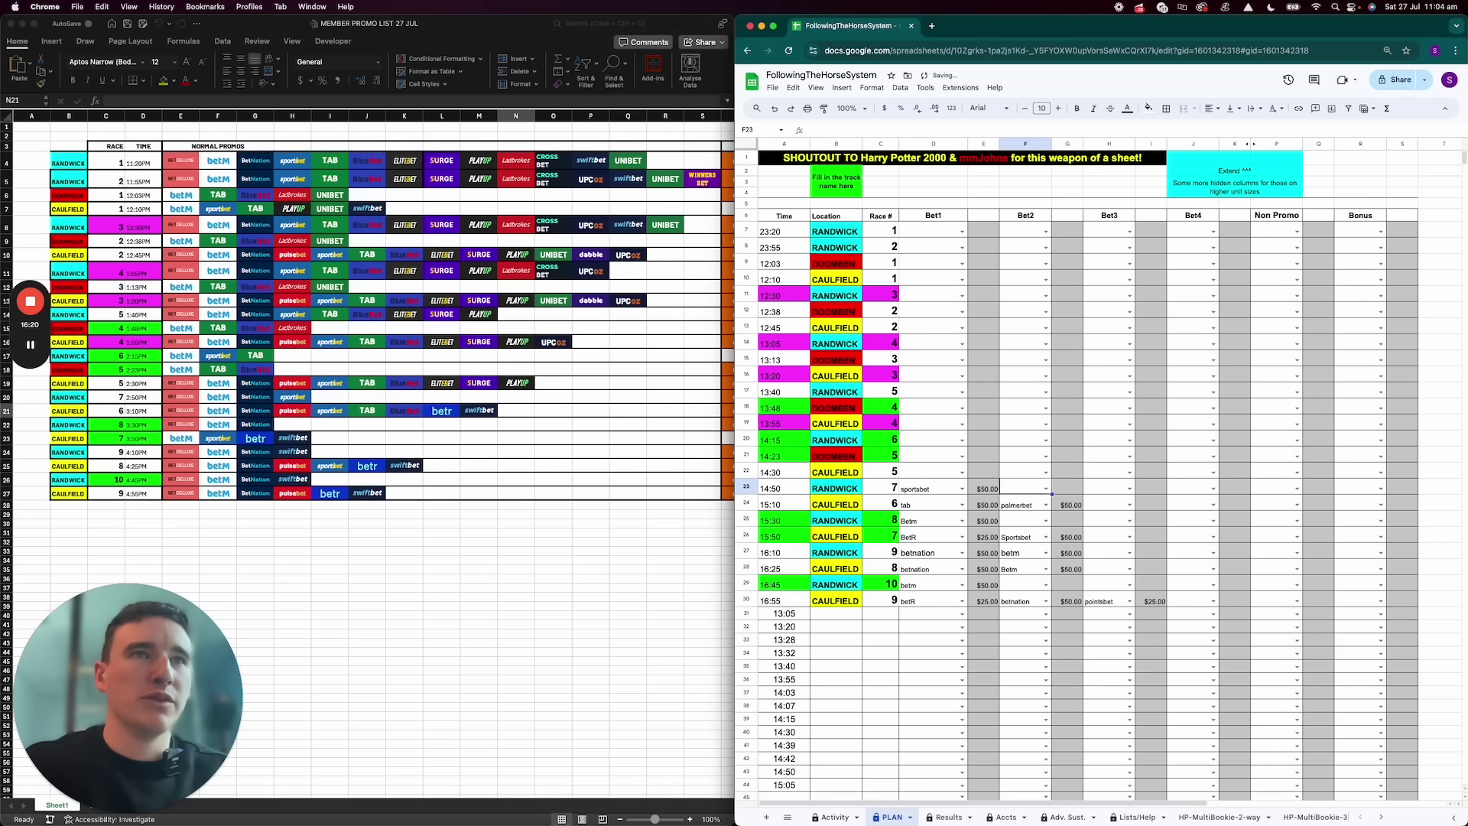
text(betm)
key(Return)
Fill in Caulfield race 5 at 14:30 with playup as Bet1 and bluebet as Bet2
key(Up)
key(Up)
key(Left)
key(Left)
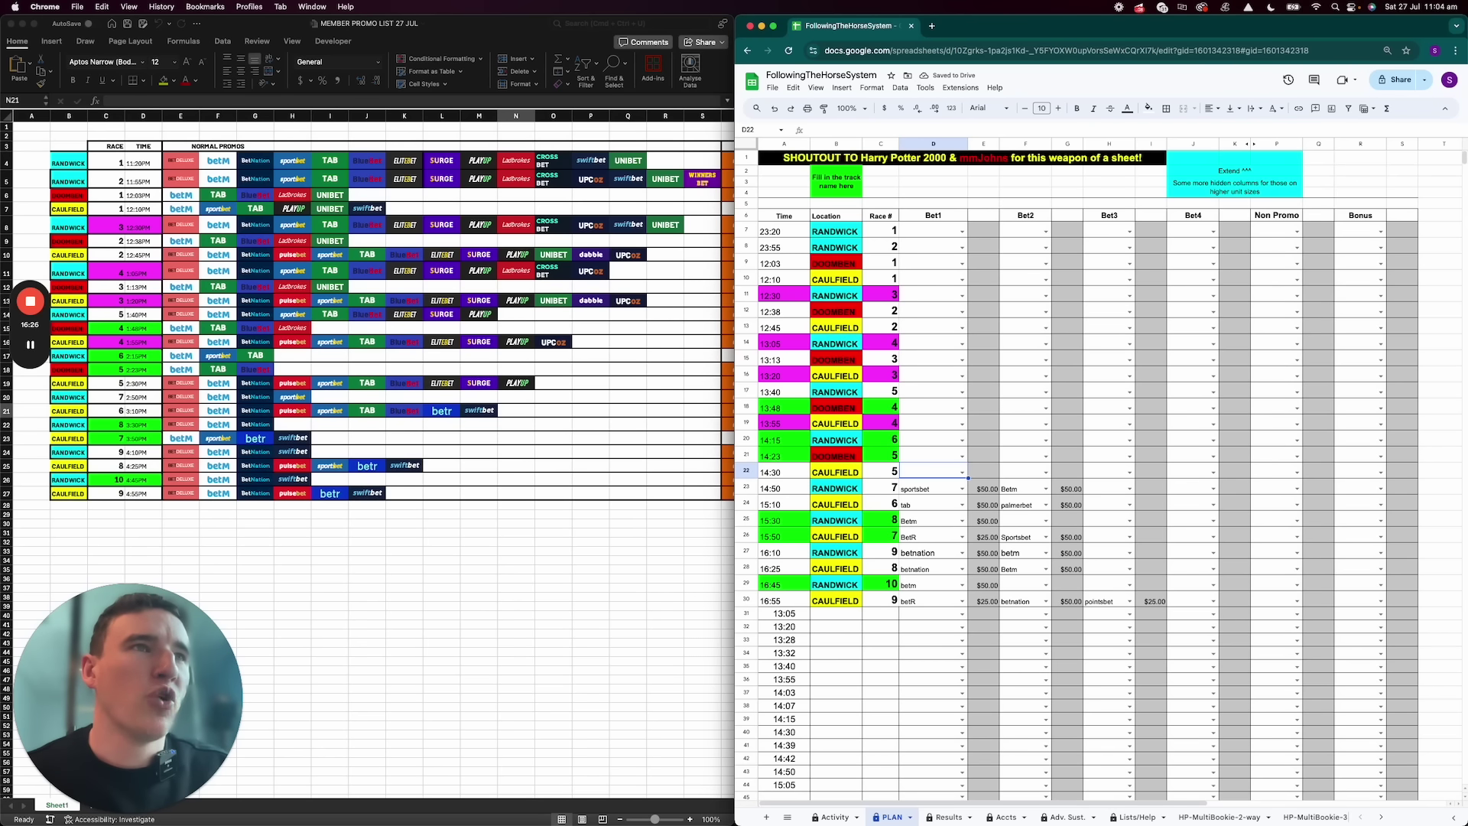
text(playup)
key(Return)
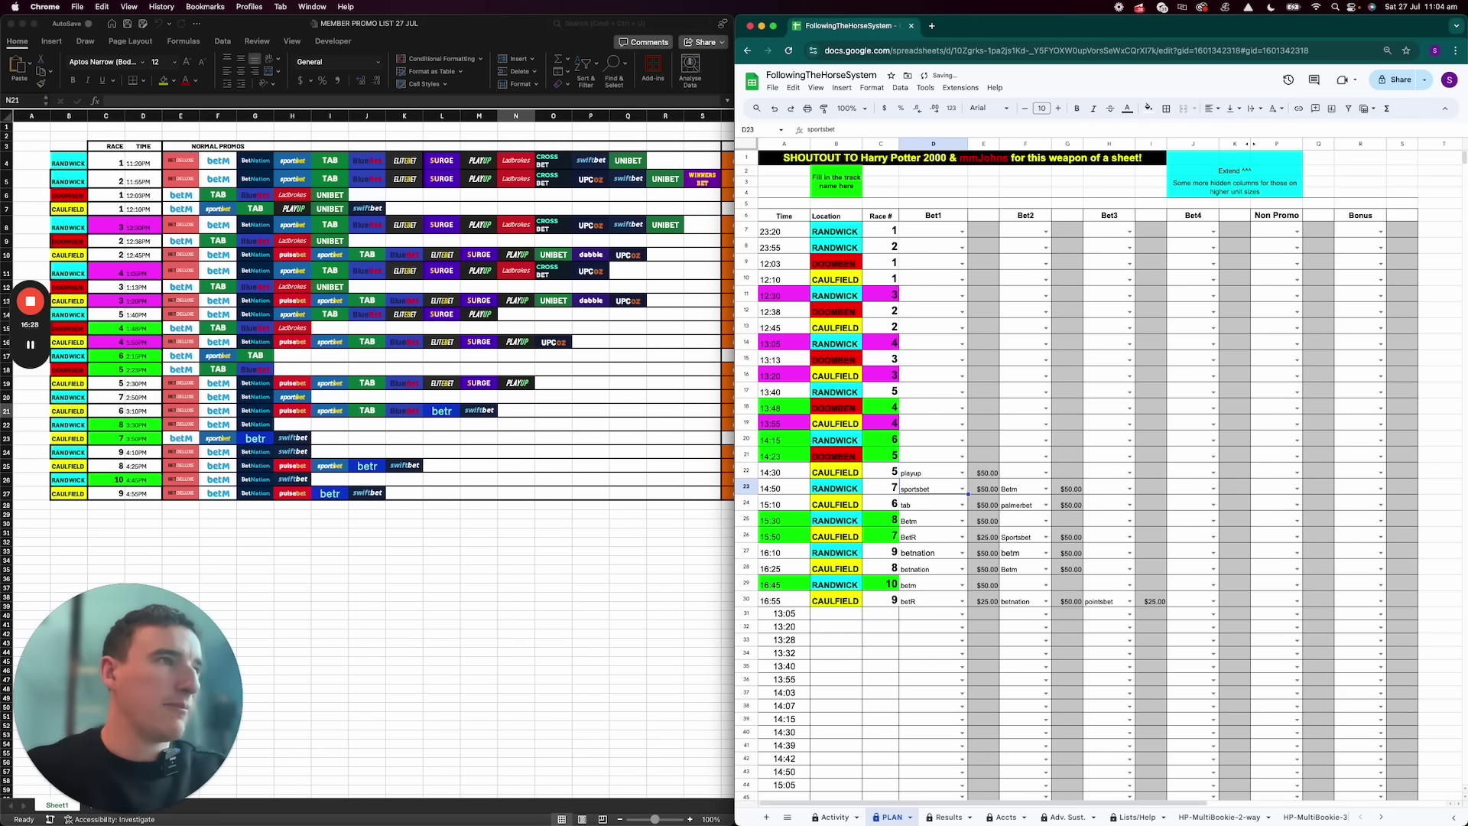
key(Up)
key(Right)
key(Right)
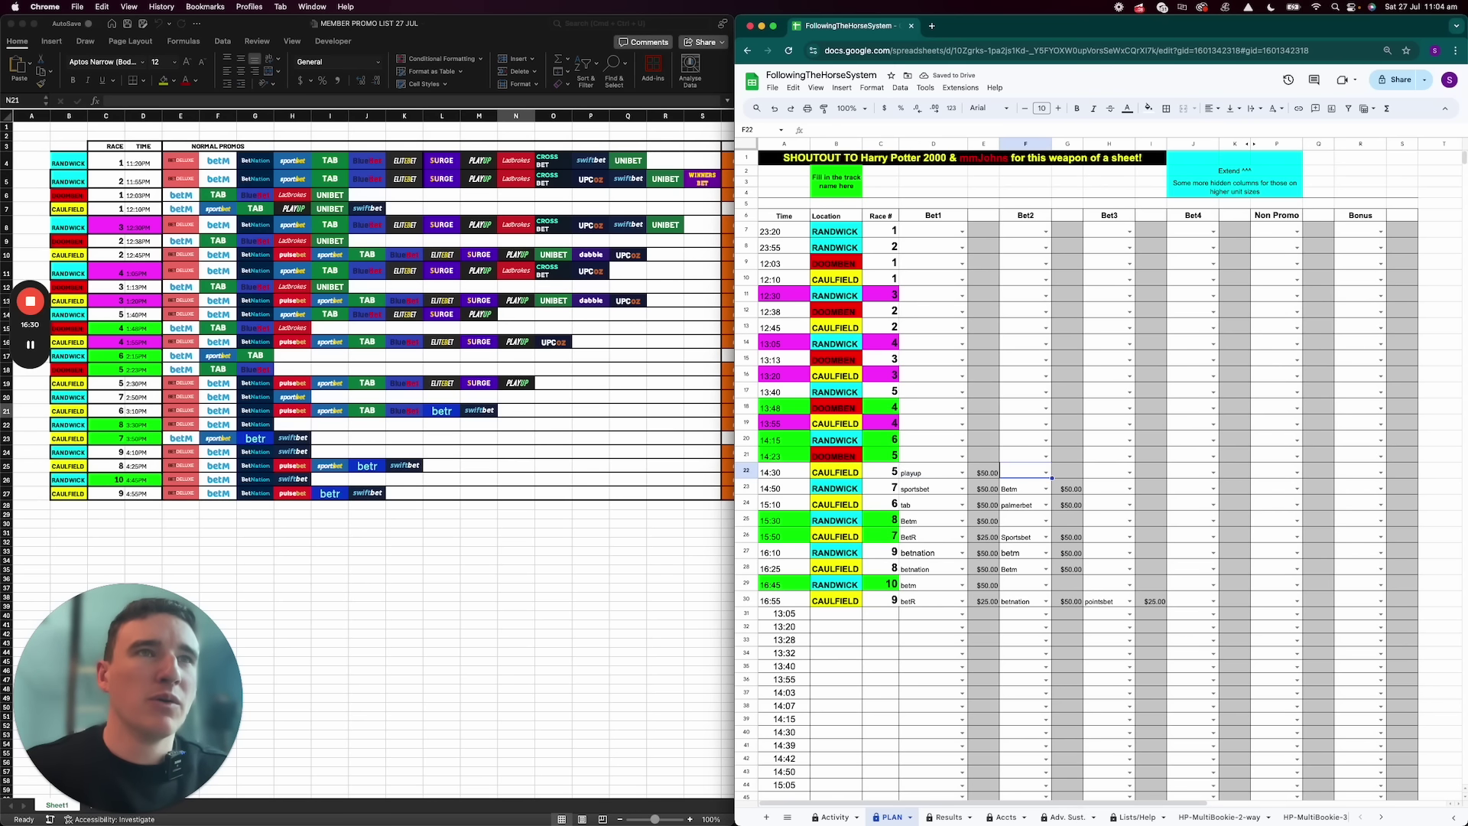
text(bluebet)
key(Return)
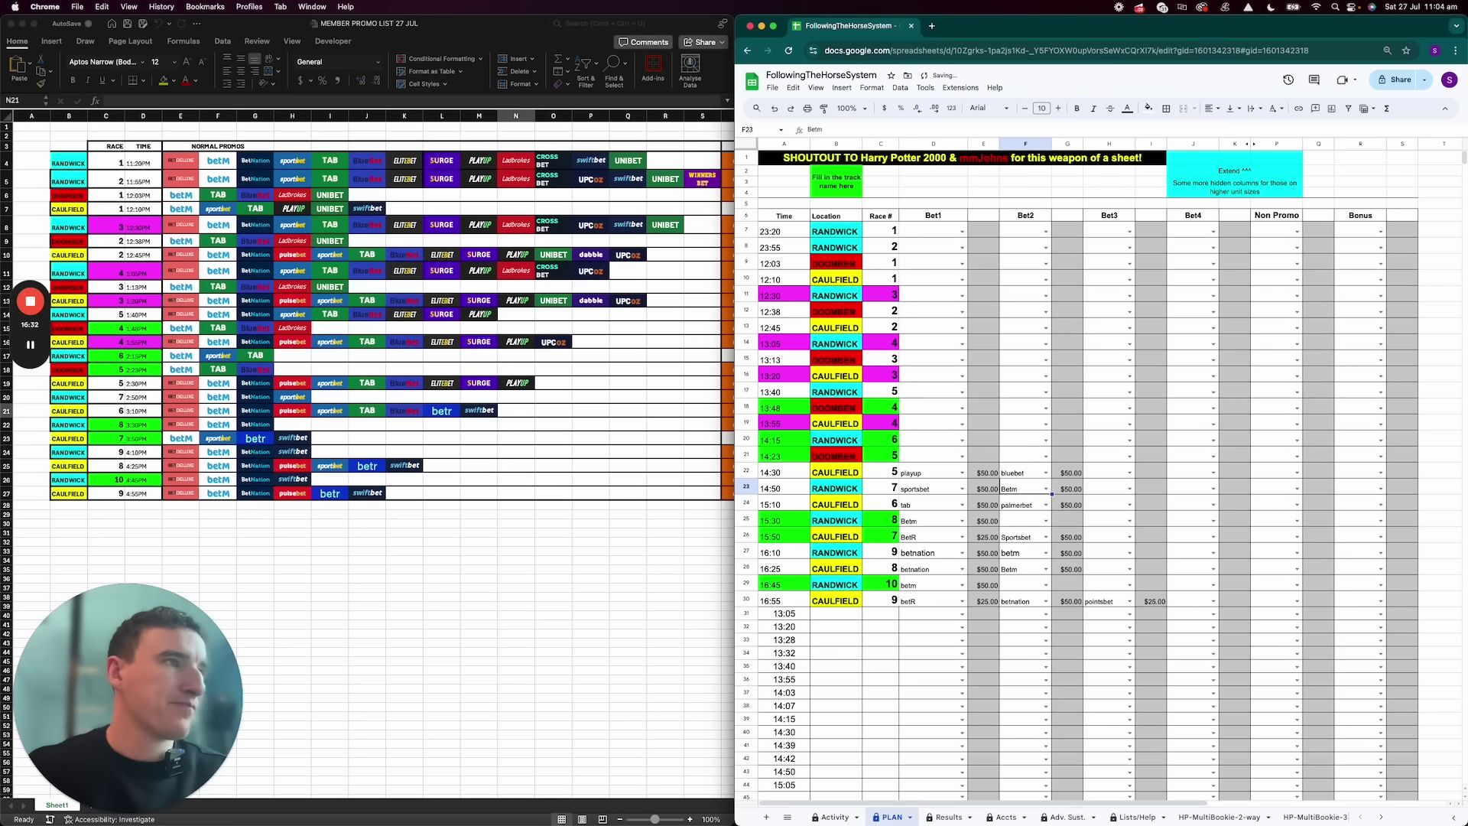
Enter tab as Bet1 for Doomben race 5 at 14:23
key(Up)
key(Up)
key(Left)
key(Left)
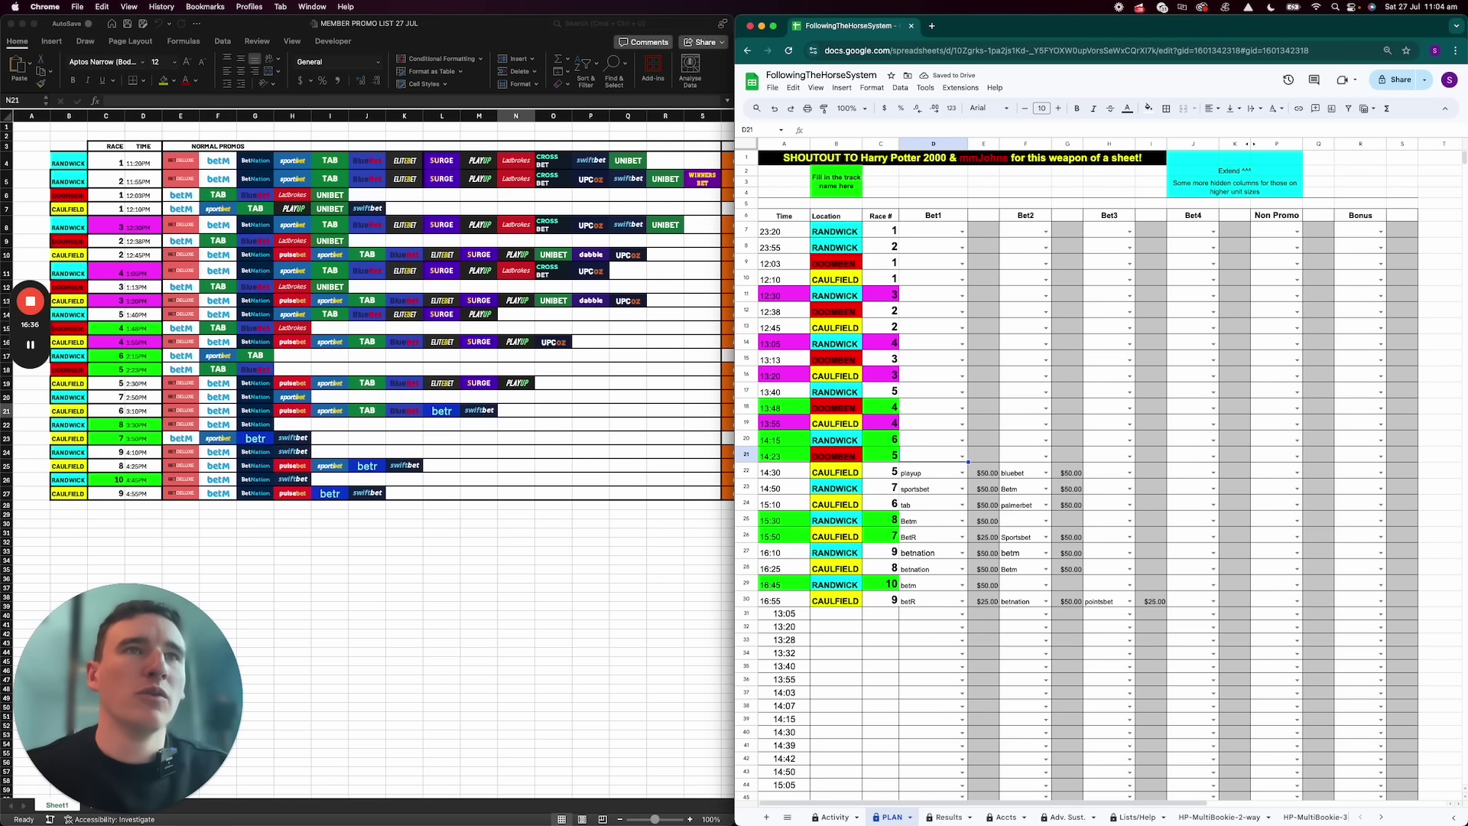
text(tab)
key(Return)
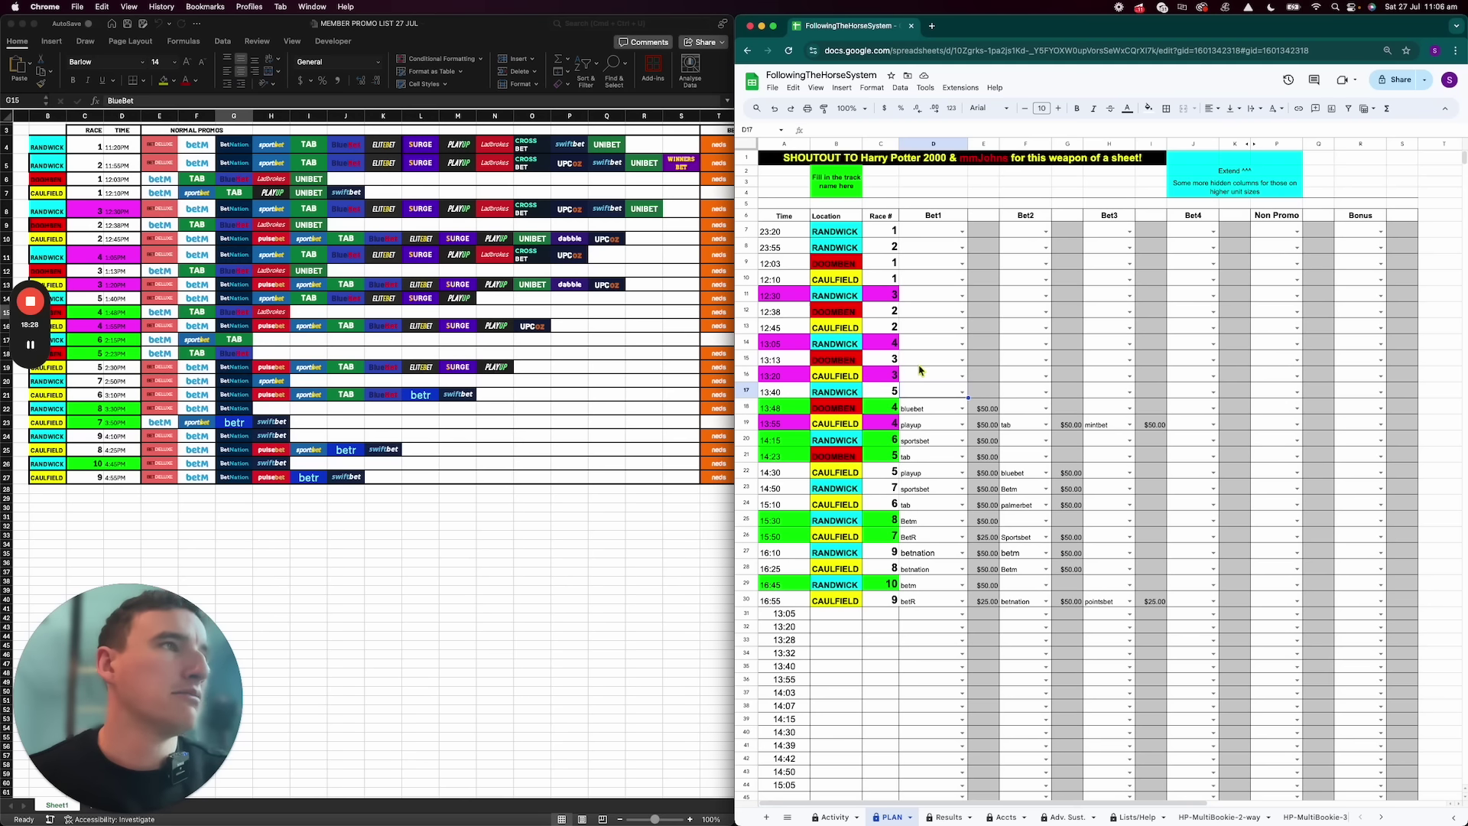
Fill in Randwick race 5 at 13:40 with tab as Bet1 and sportsbet as Bet2
text(tab)
key(Return)
key(Up)
key(Right)
key(Right)
text(sportsbet)
key(Return)
key(Up)
key(Left)
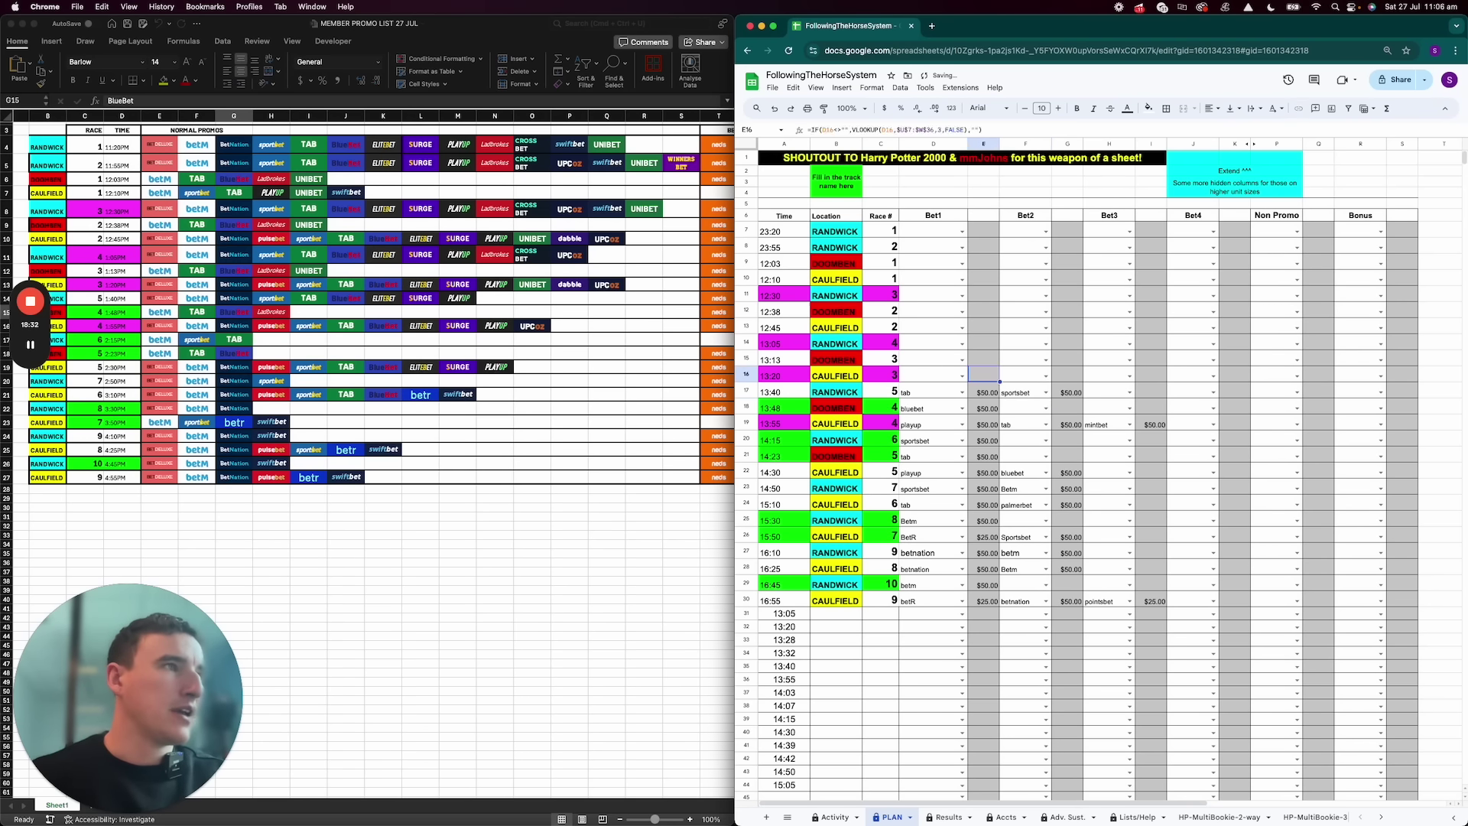
key(Left)
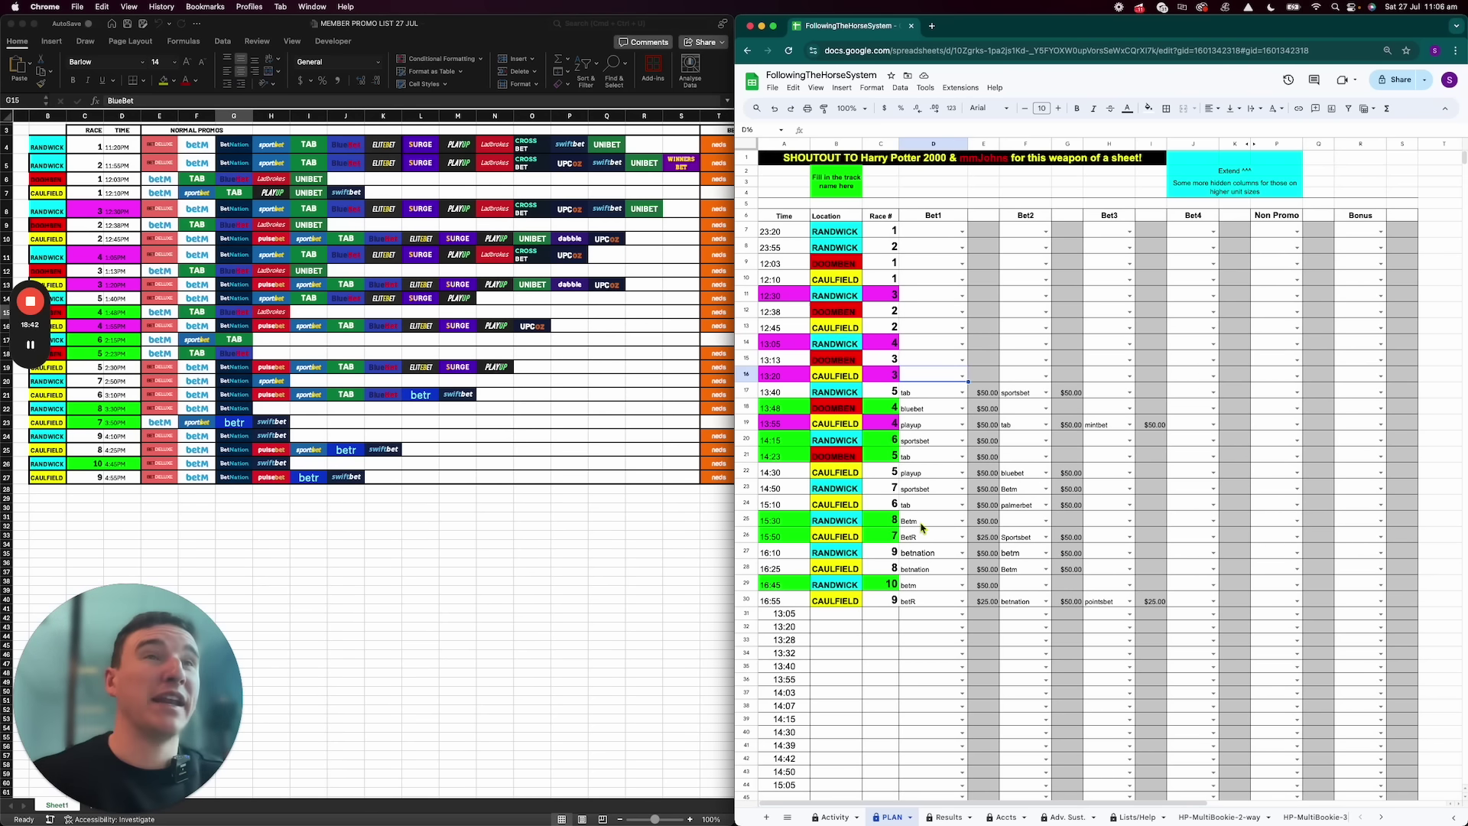
Check the planned promo count for betM in the bookmaker tally, and return to the Bet1 cell of Caulfield race 3
scroll(1114, 508, right, 5)
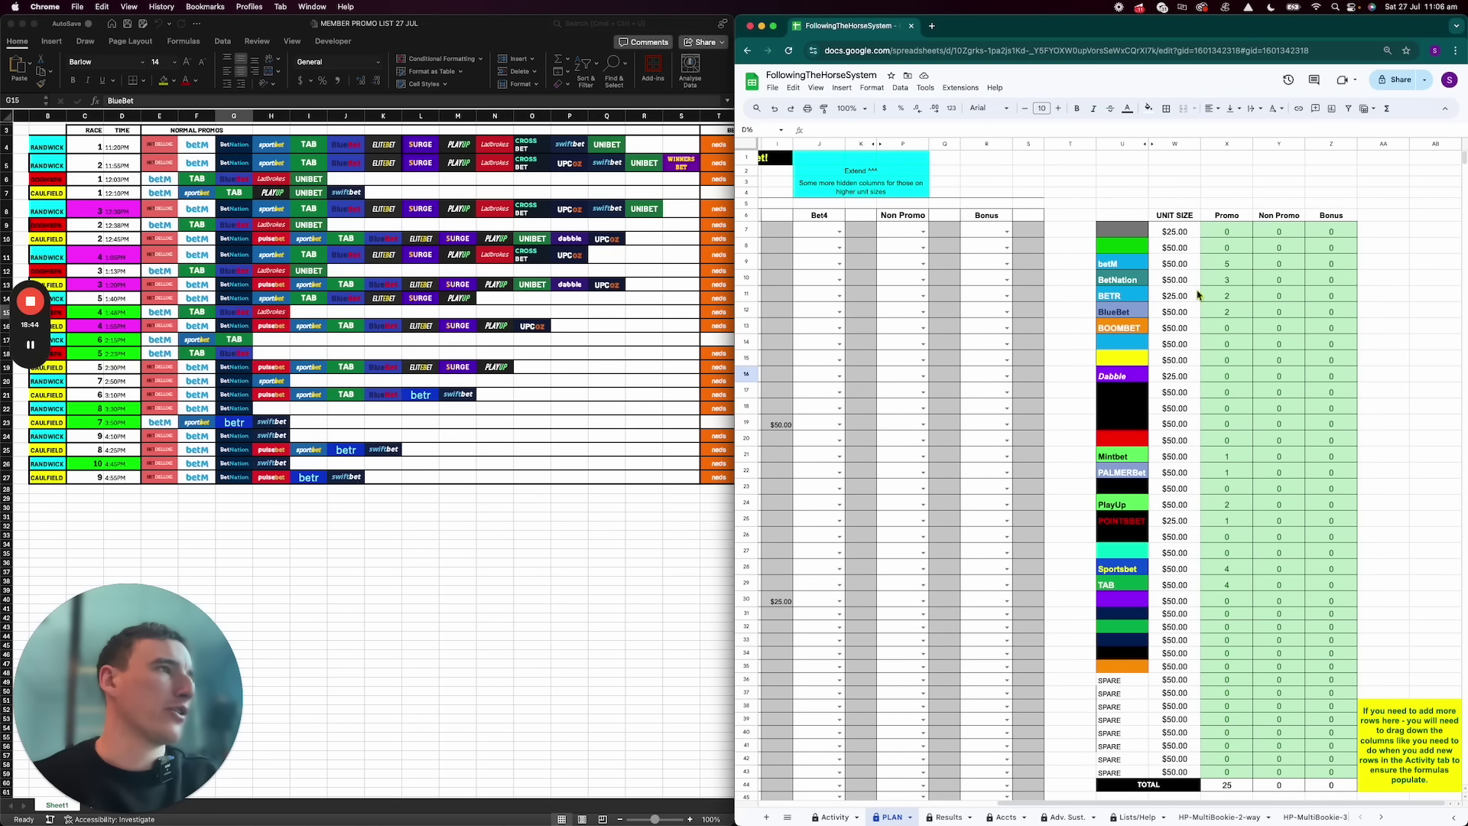
click(1227, 265)
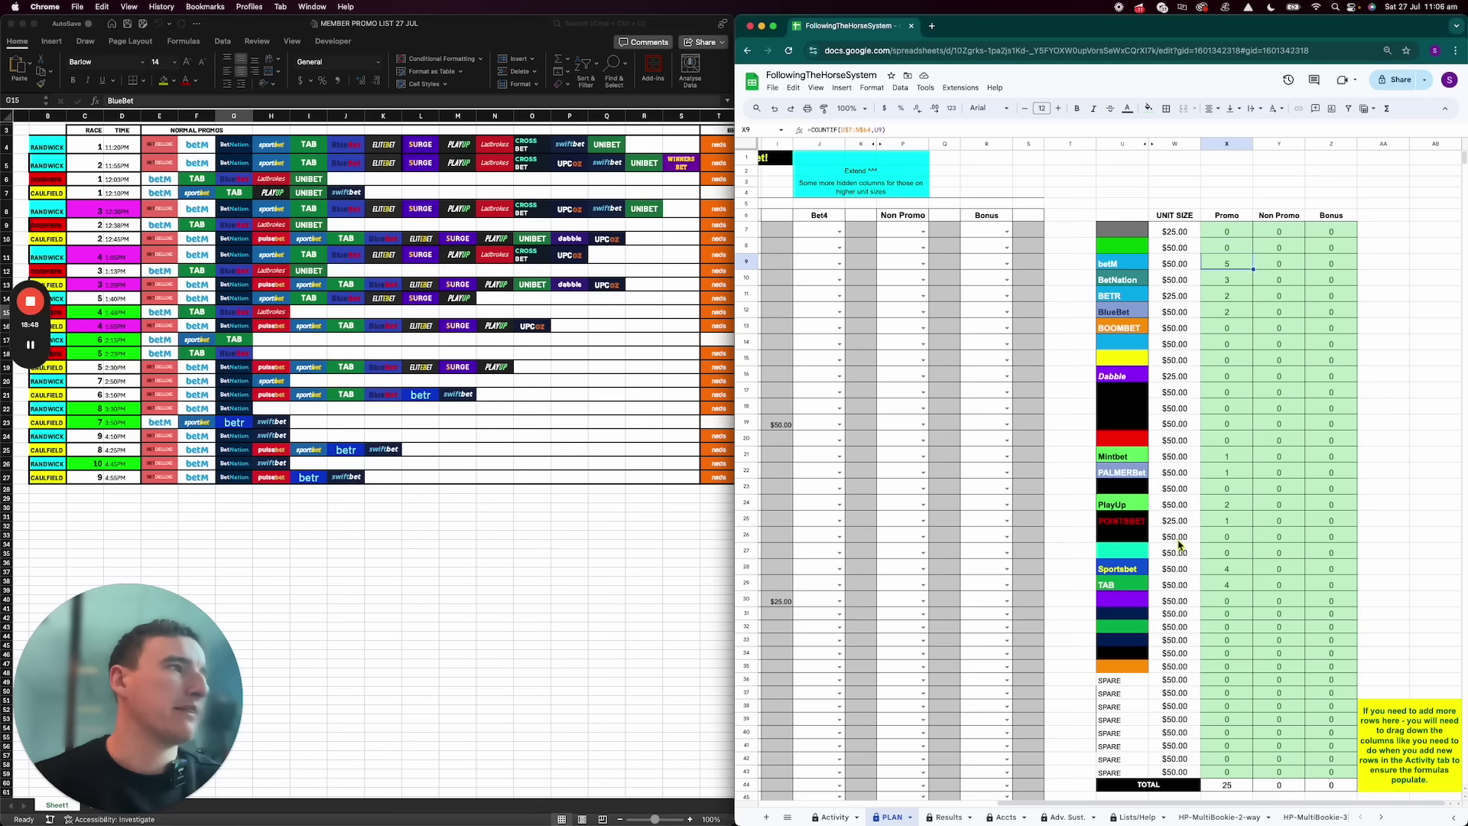
scroll(1179, 545, left, 5)
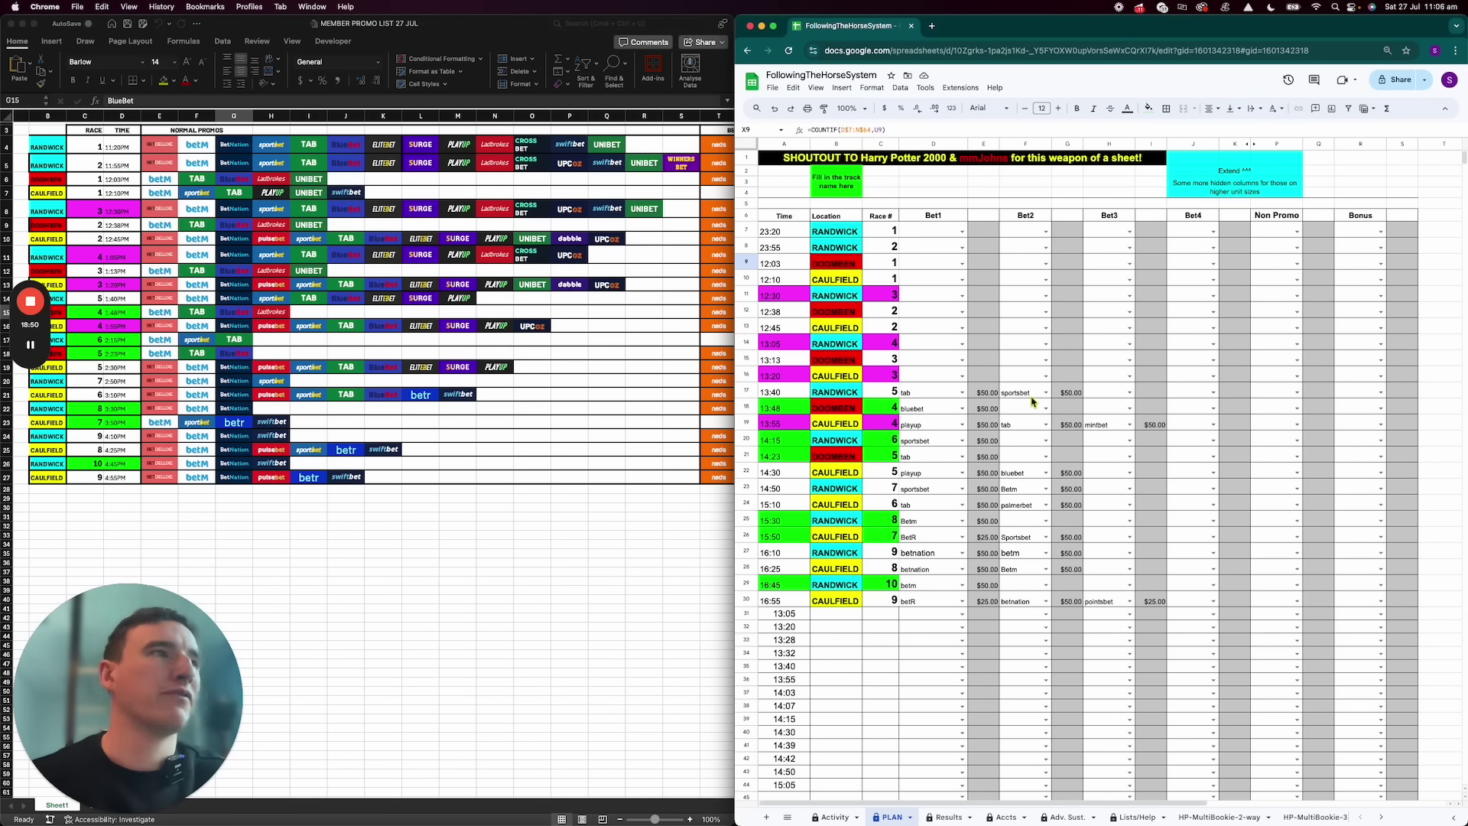
click(940, 379)
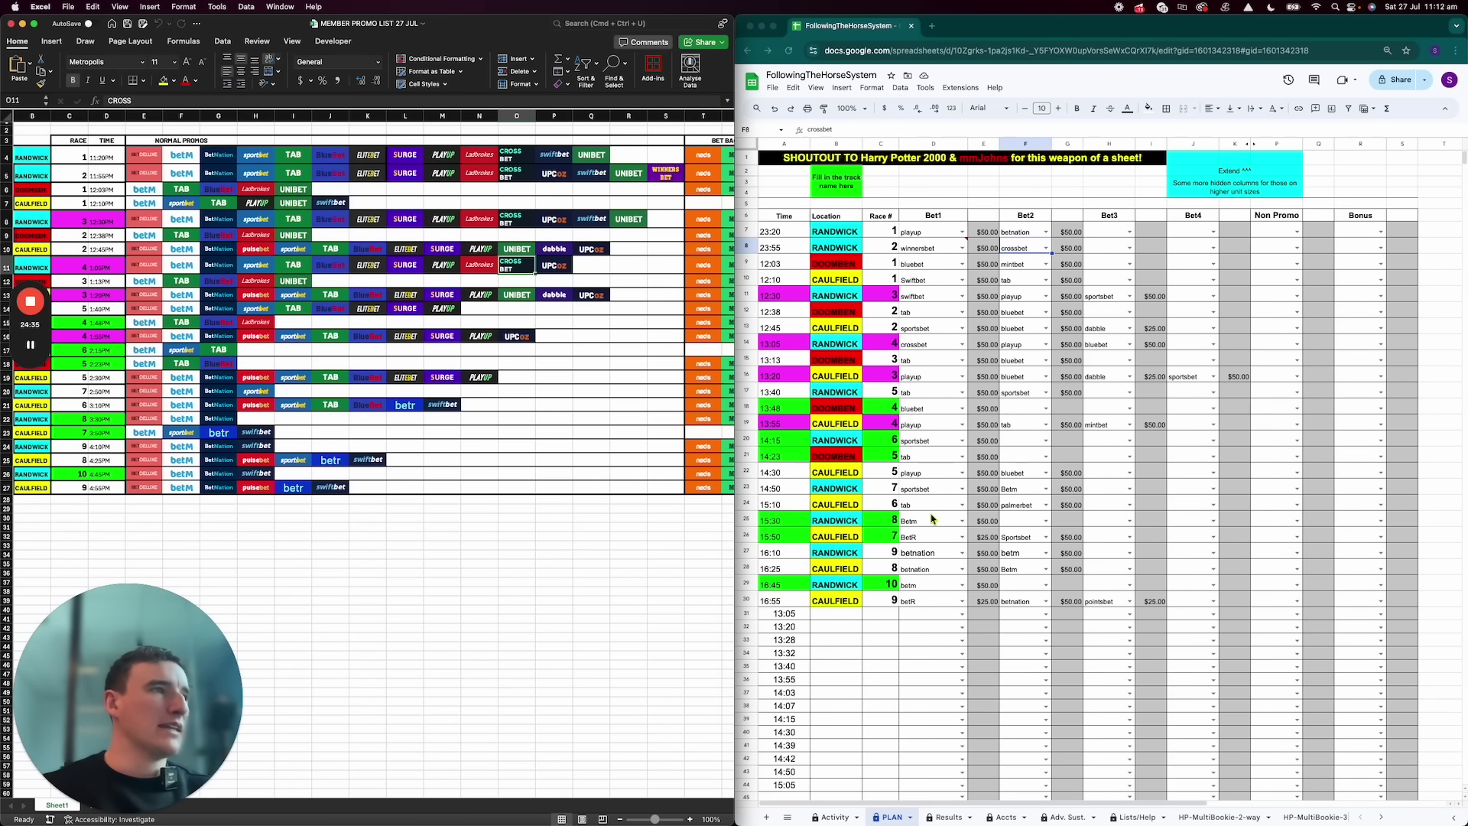
Review the completed race plan and the promo counts of all bookmakers in the unit size table
scroll(1207, 531, left, 5)
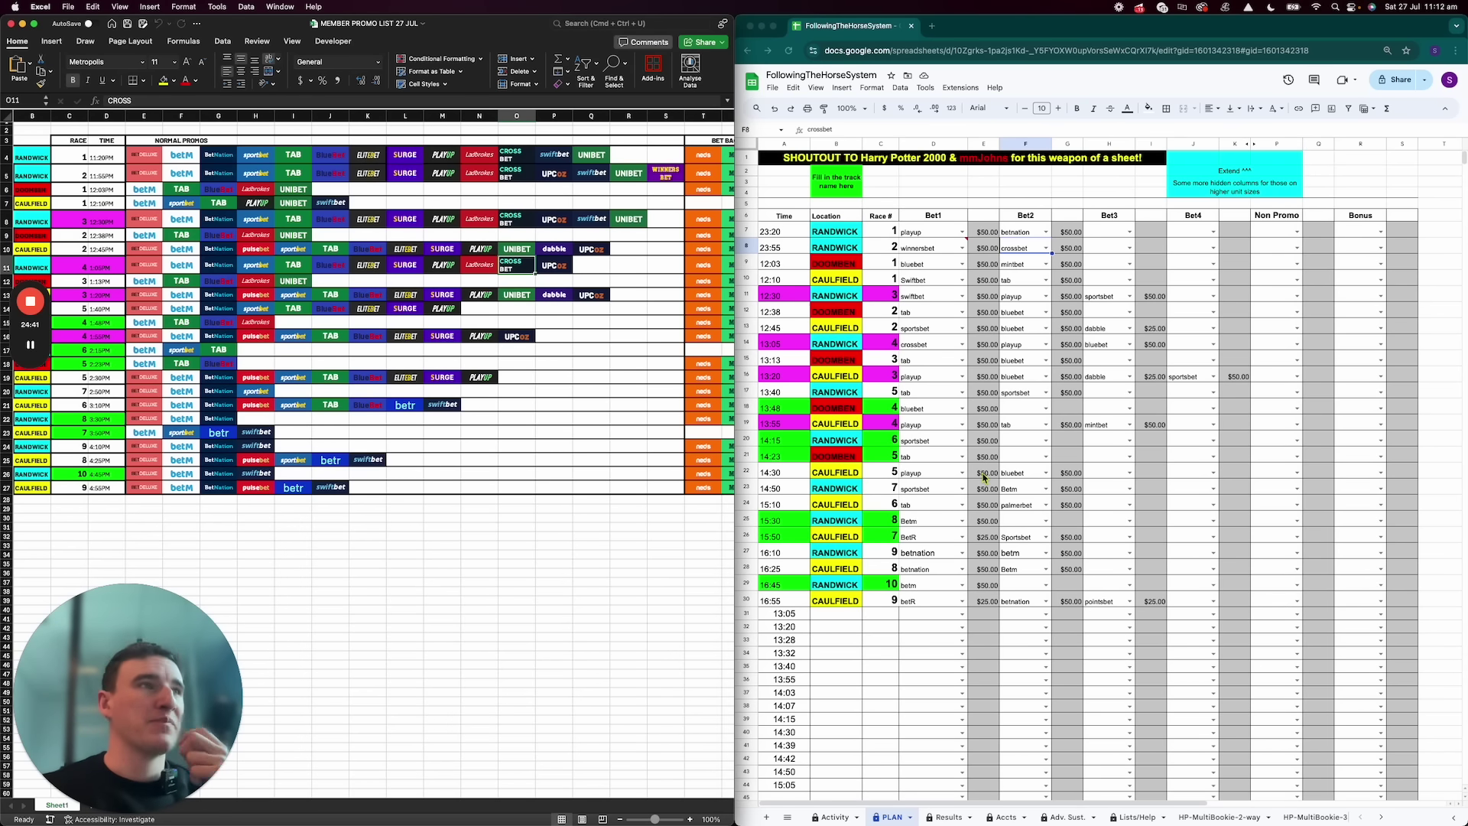
scroll(985, 477, right, 5)
scroll(1103, 500, down, 3)
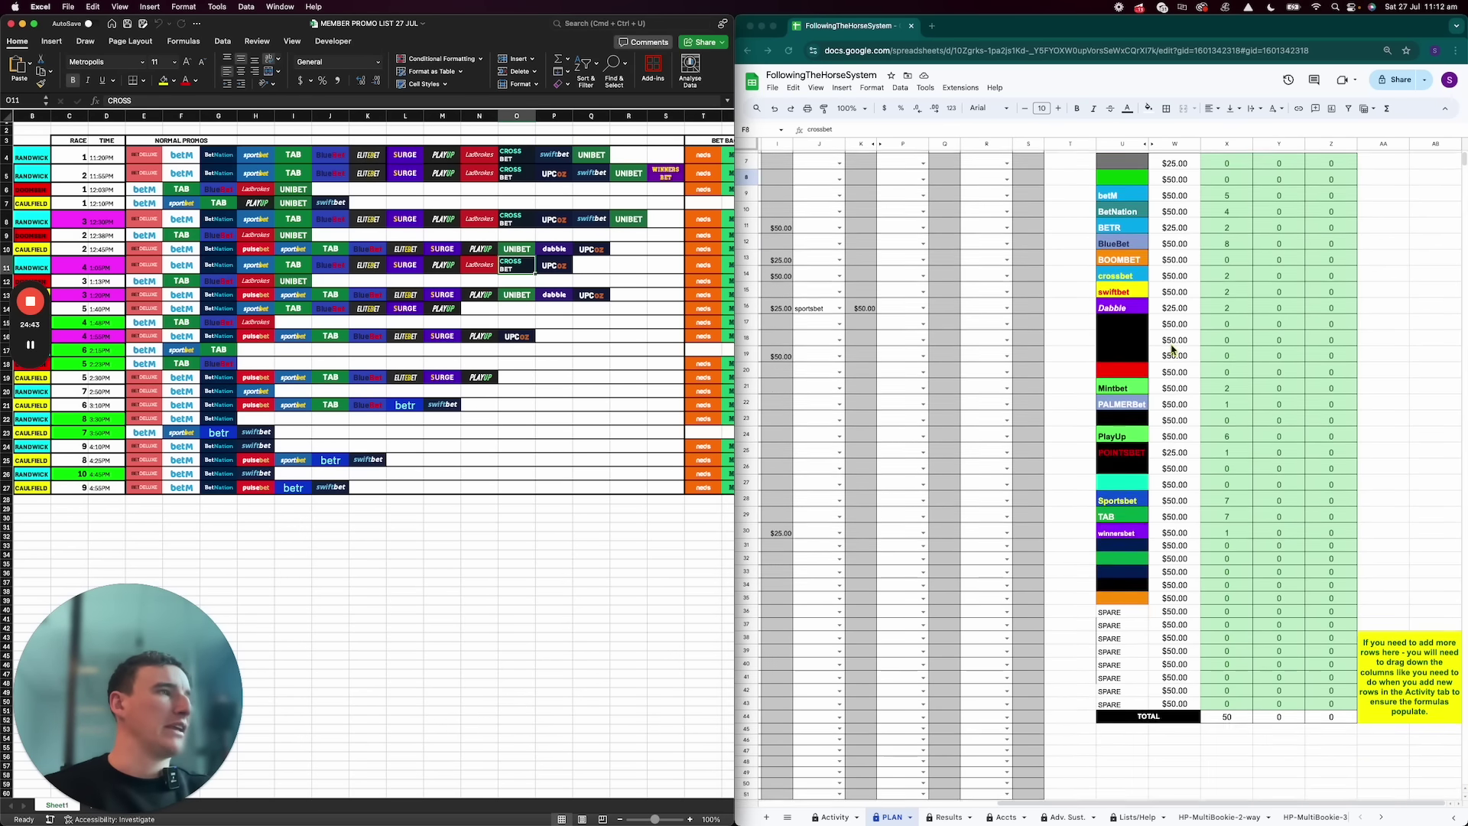
scroll(1193, 322, up, 3)
click(1226, 237)
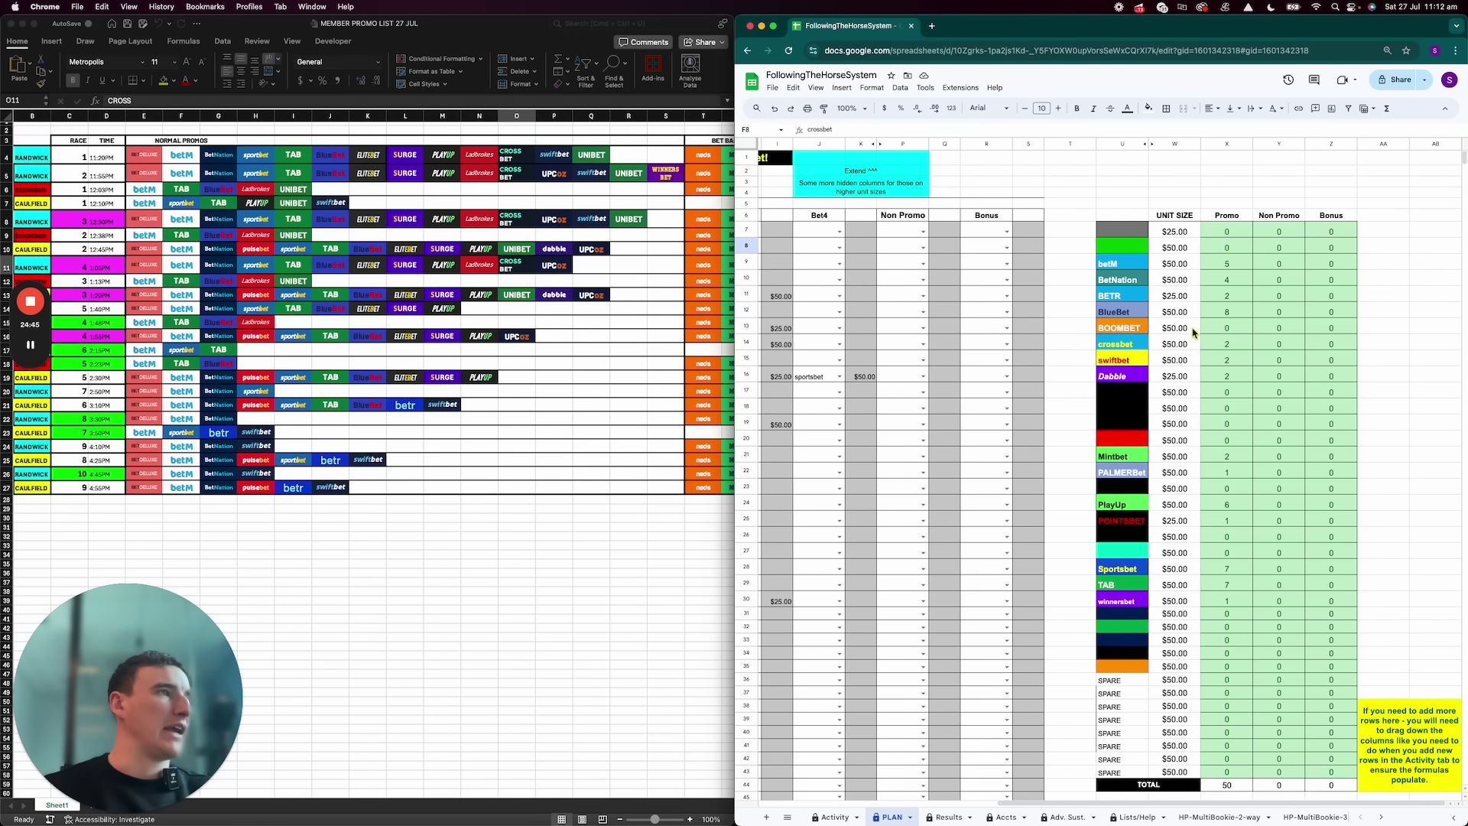
drag(1227, 234, 1219, 619)
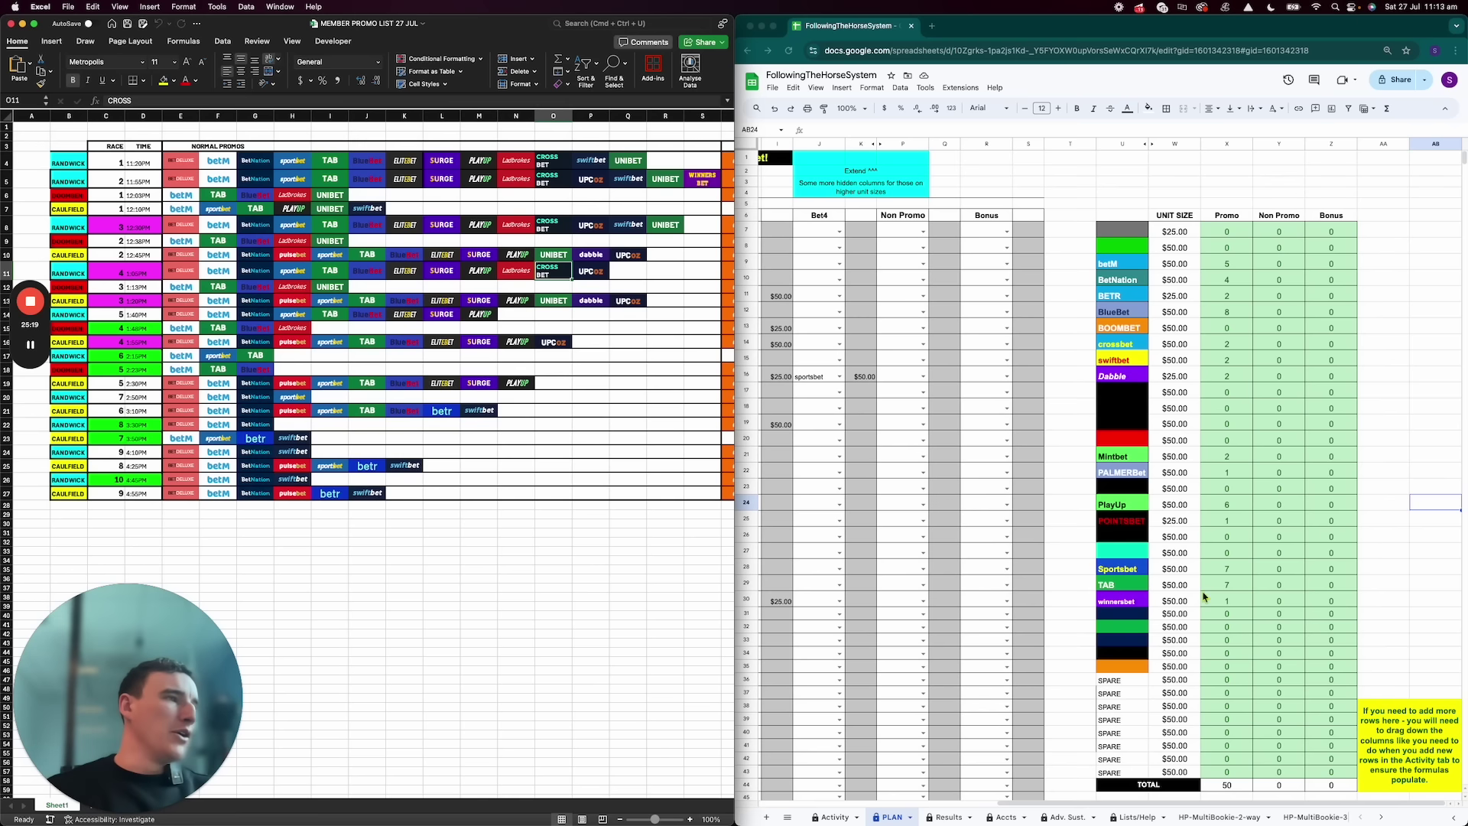
Inspect the individual promo counts for Sportsbet, TAB, PlayUp, betM and BetNation in the bookmaker tally
click(1236, 634)
click(1224, 570)
click(1227, 587)
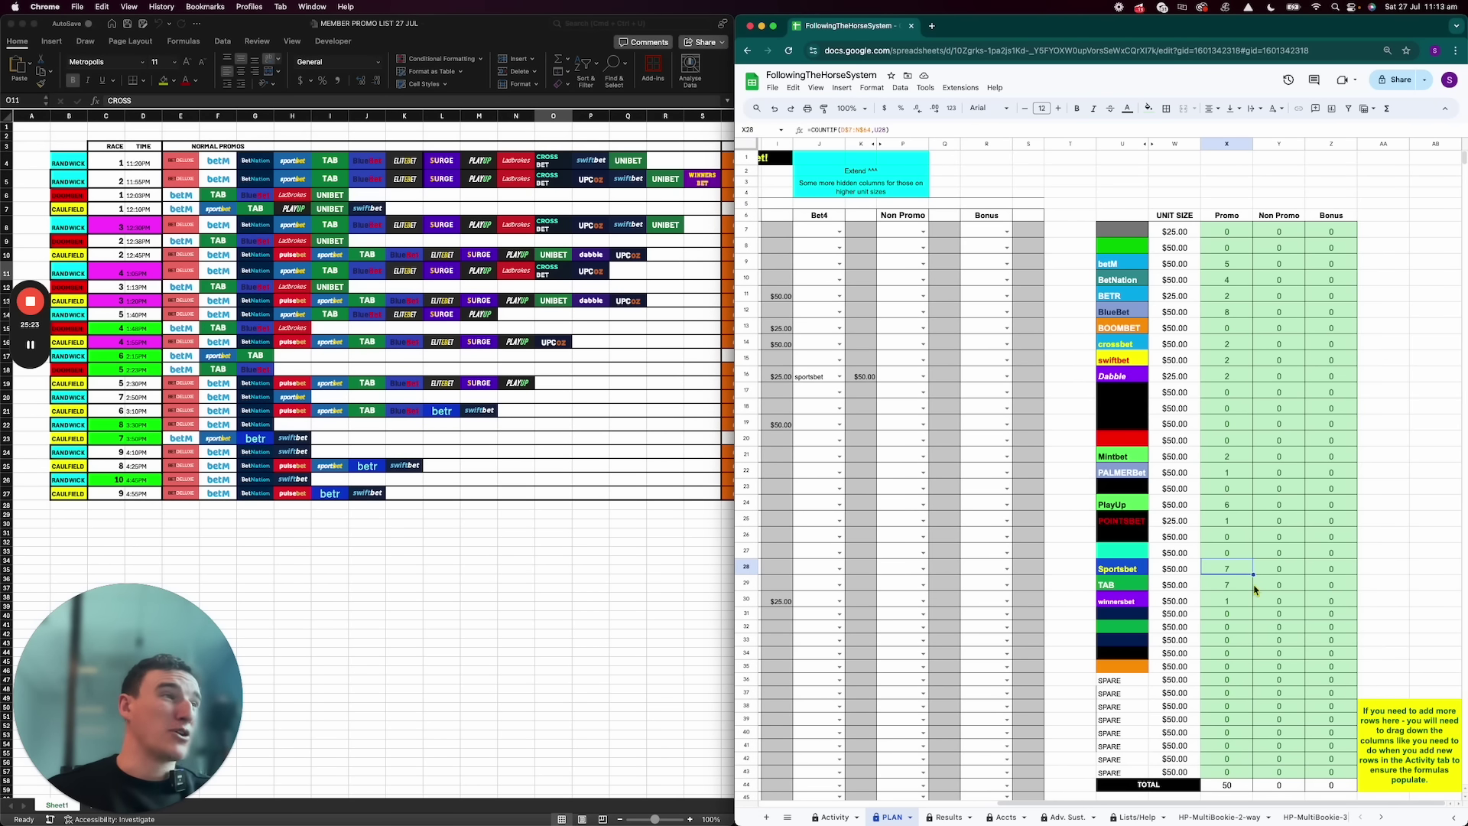
click(1231, 506)
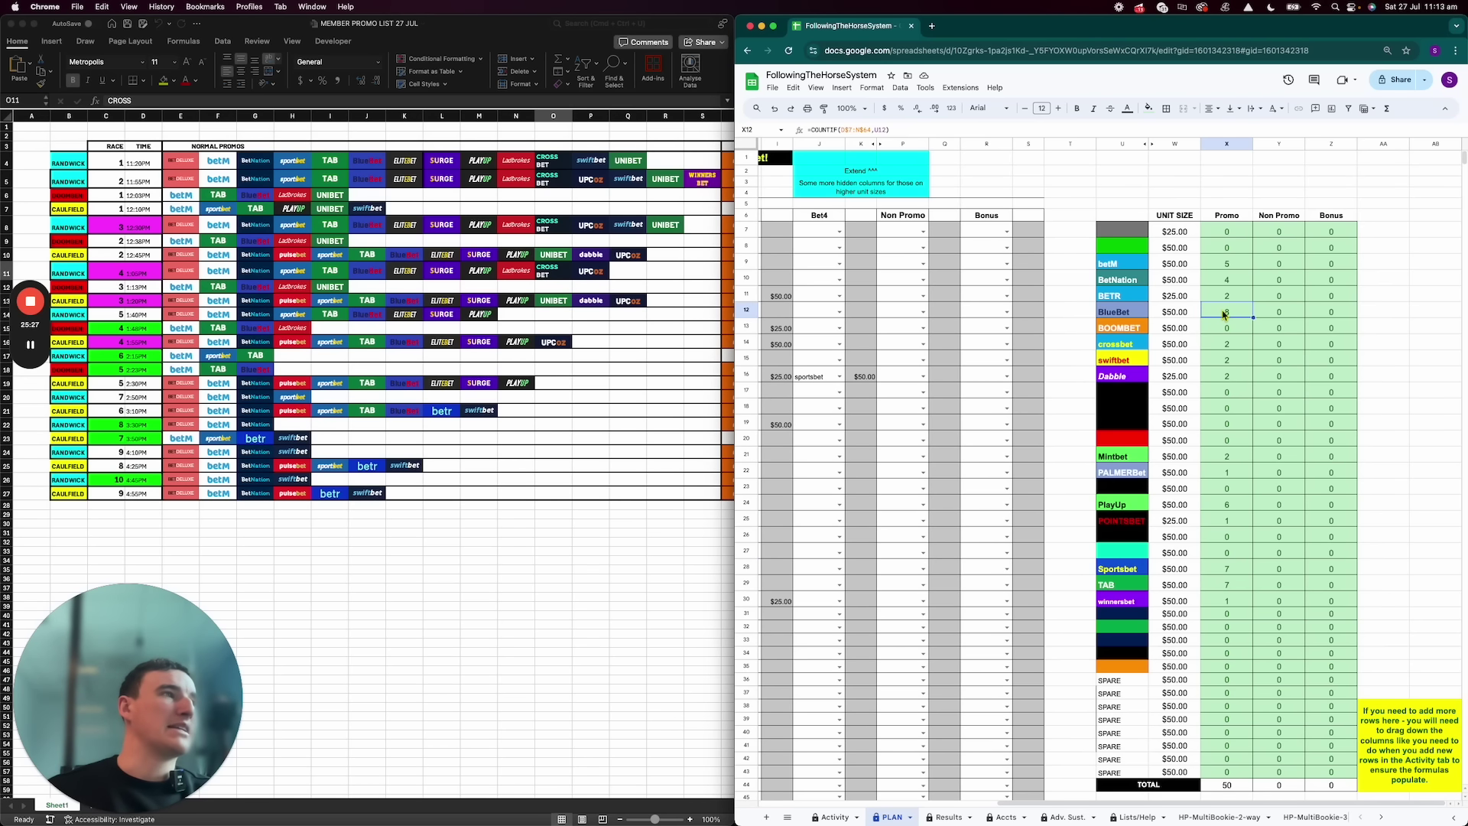
click(1230, 265)
click(1231, 280)
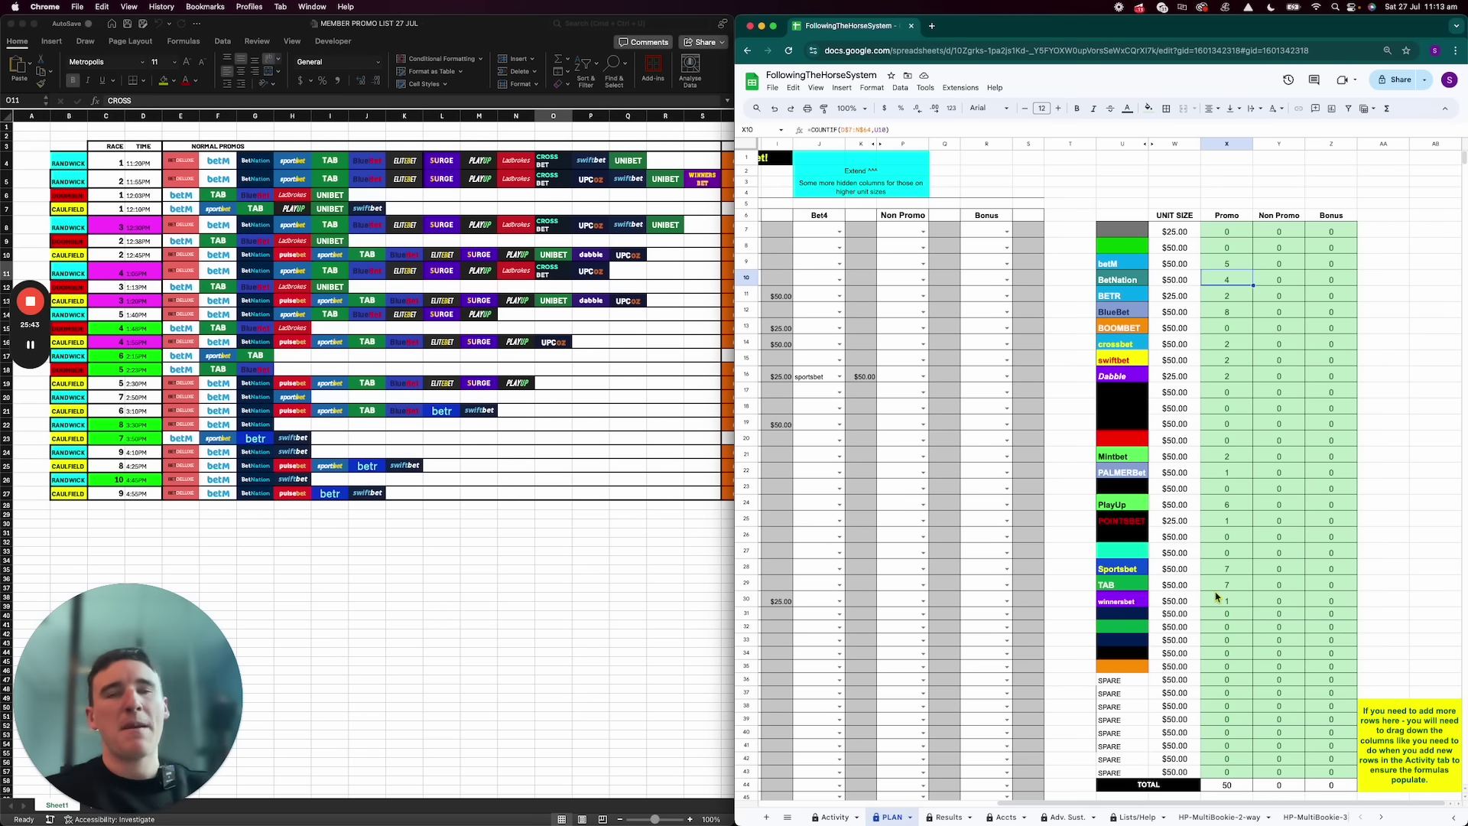
Try clearing the Bet3 and Bet2 entries for Randwick race 4 at 13:05, and undo both deletions
scroll(1217, 596, left, 10)
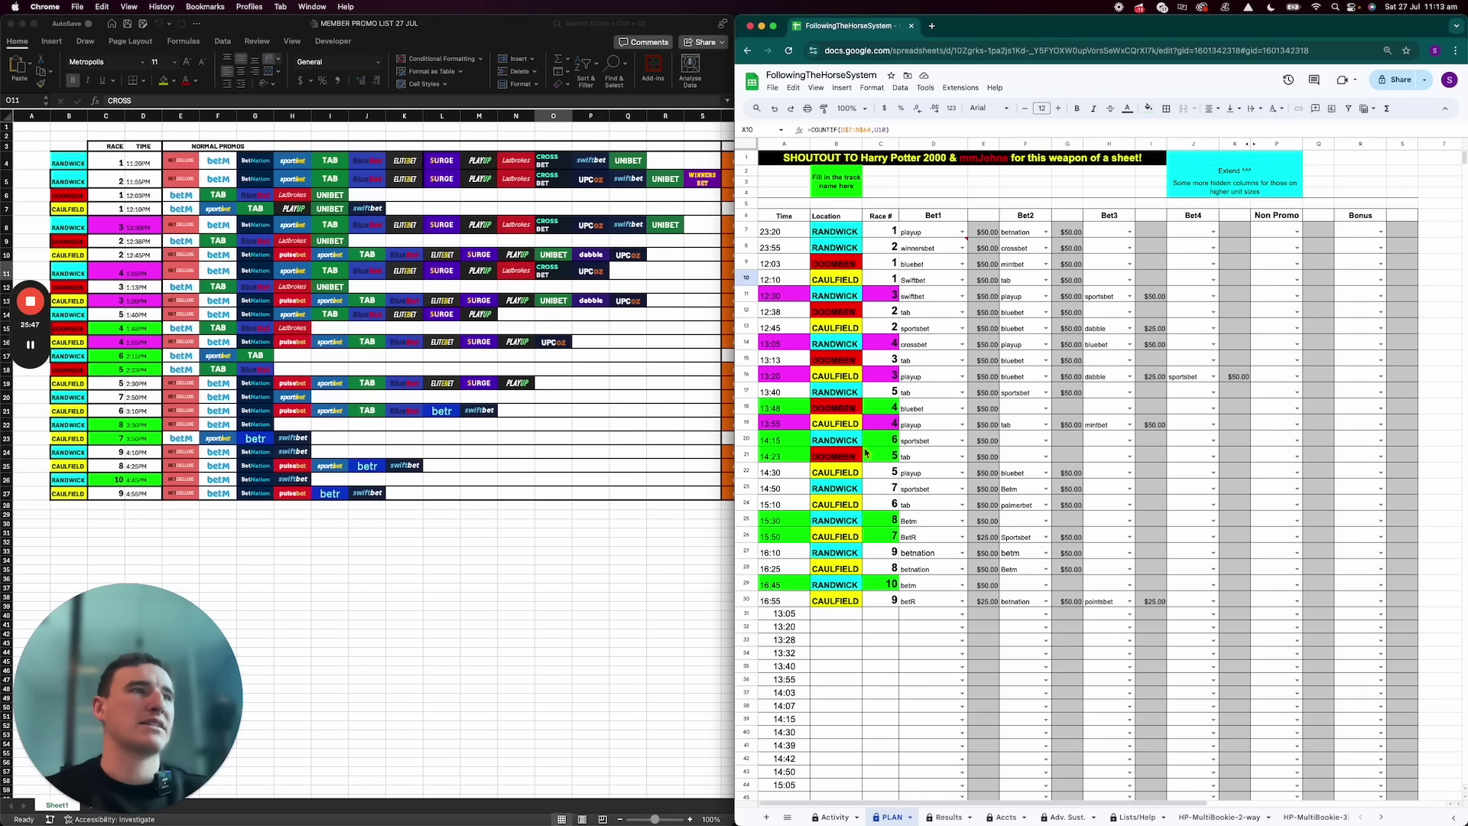
scroll(940, 484, right, 3)
scroll(941, 483, left, 3)
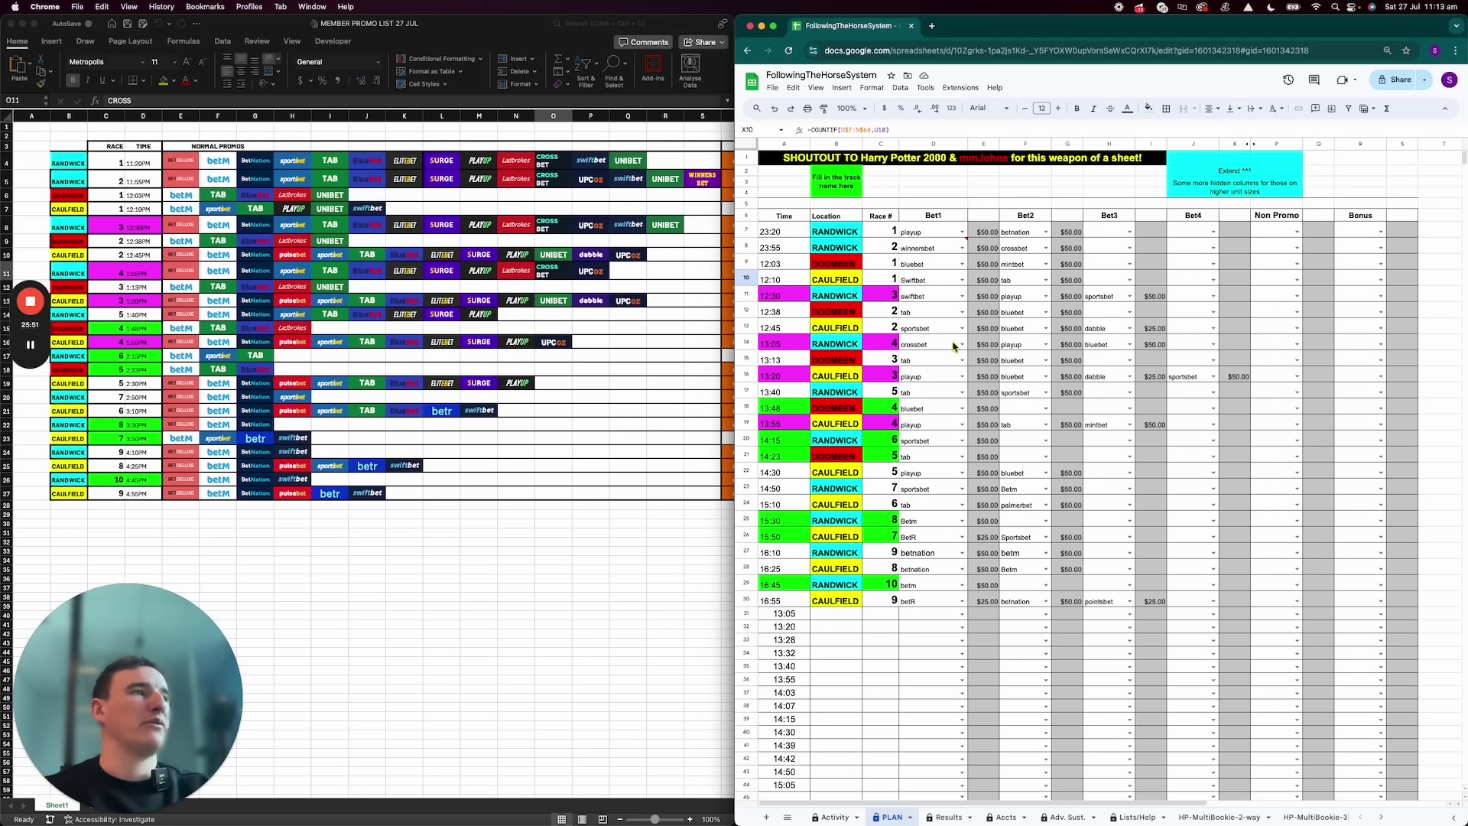
click(1123, 344)
key(Delete)
click(1025, 348)
key(Delete)
key(super+z)
key(super+z)
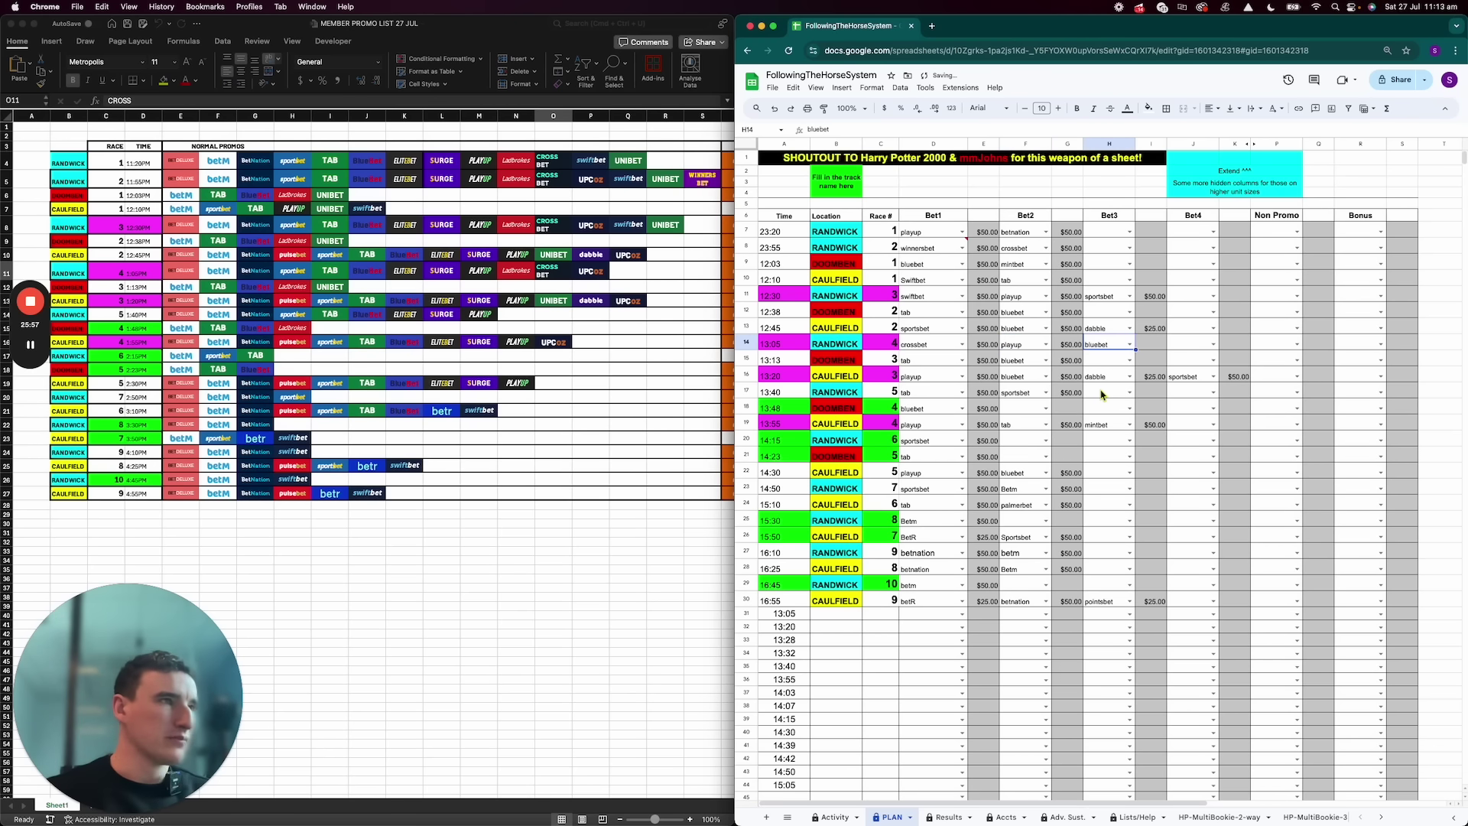
Check Mintbet's promo count in the tally and the available promotions and refund limits in the Palmerbet mobile app
scroll(1288, 471, right, 10)
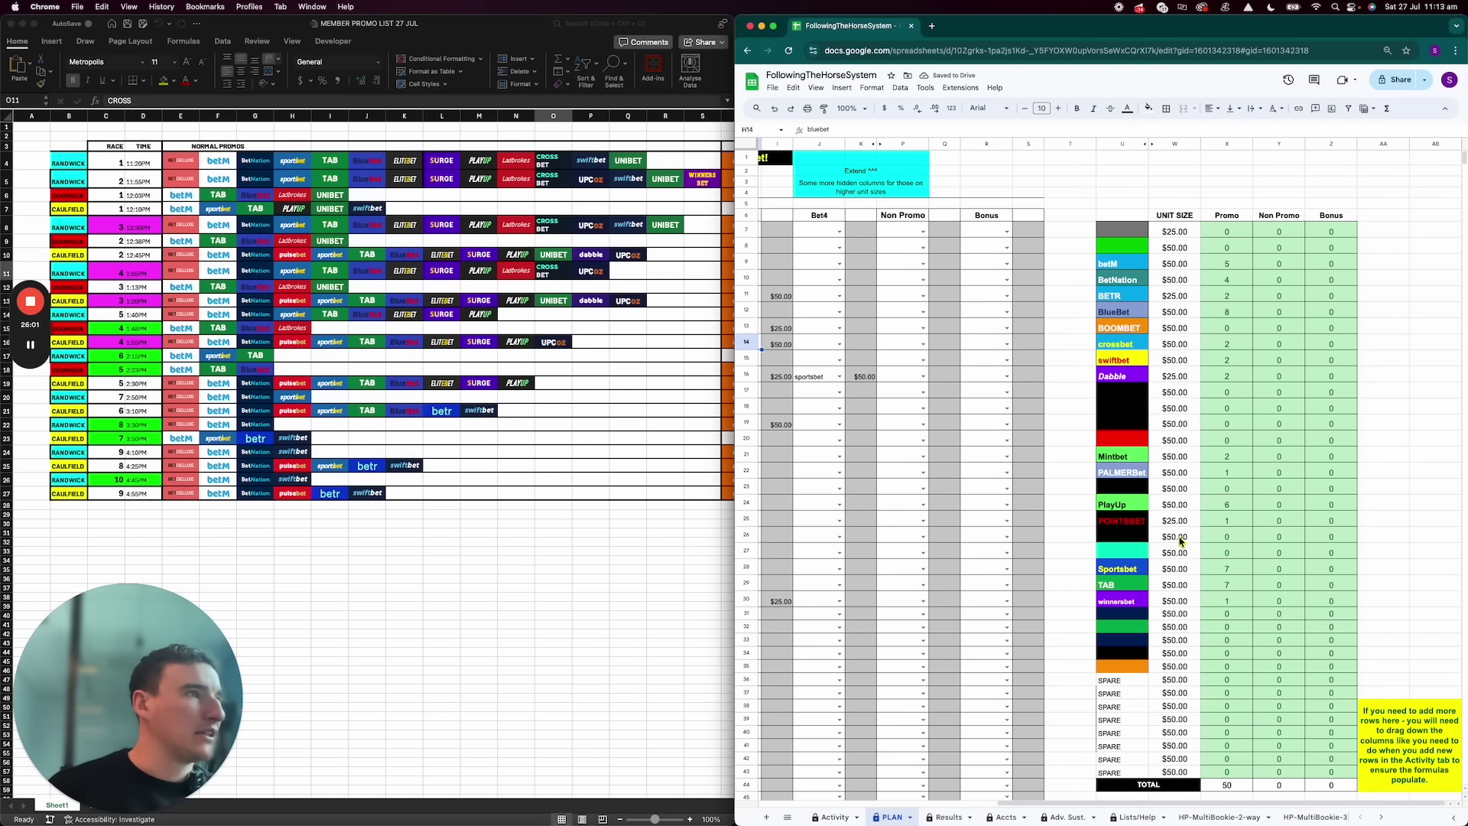
click(1233, 456)
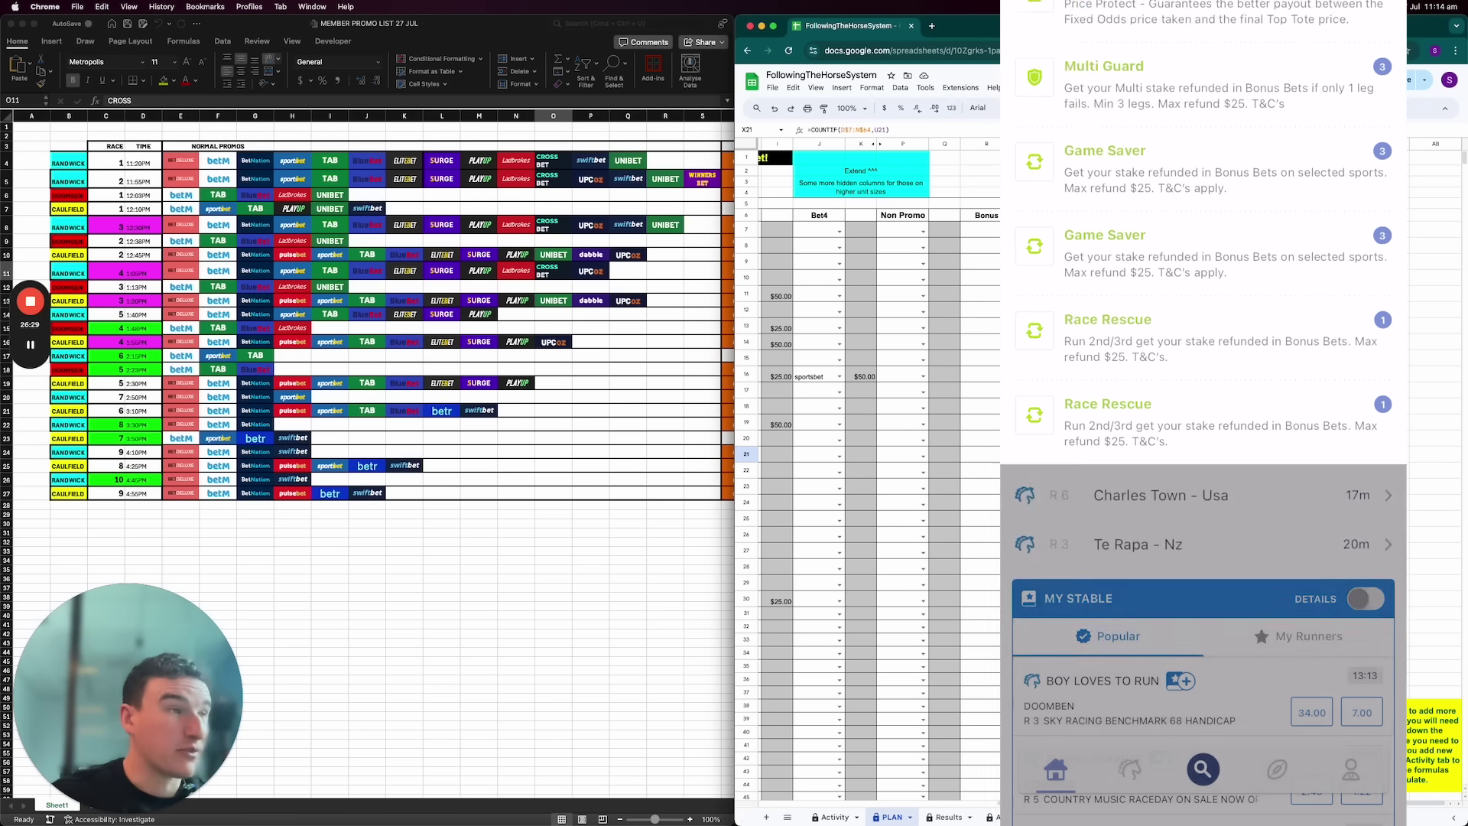
click(1059, 454)
scroll(1059, 454, left, 1)
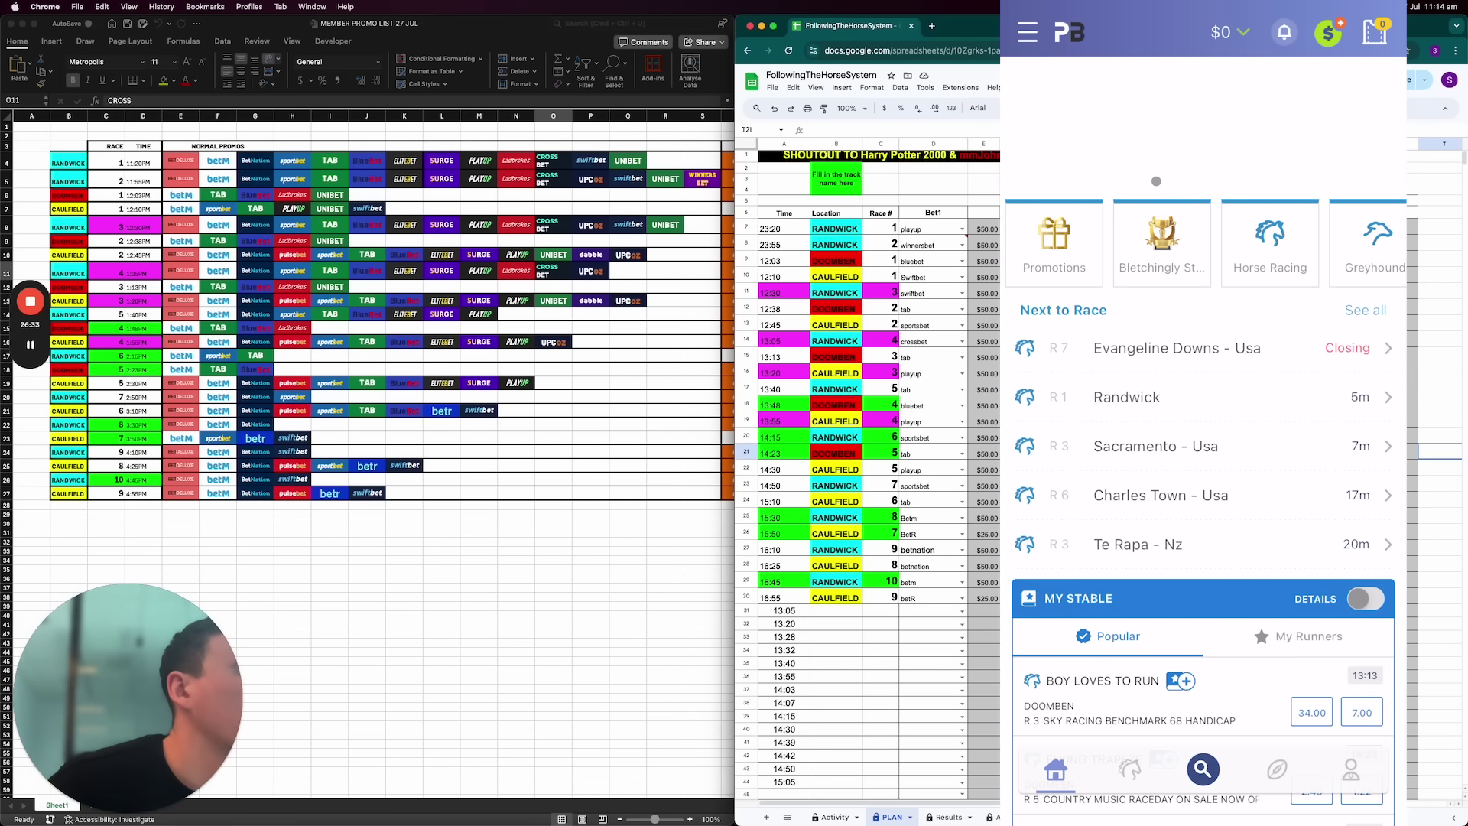
key(super+h)
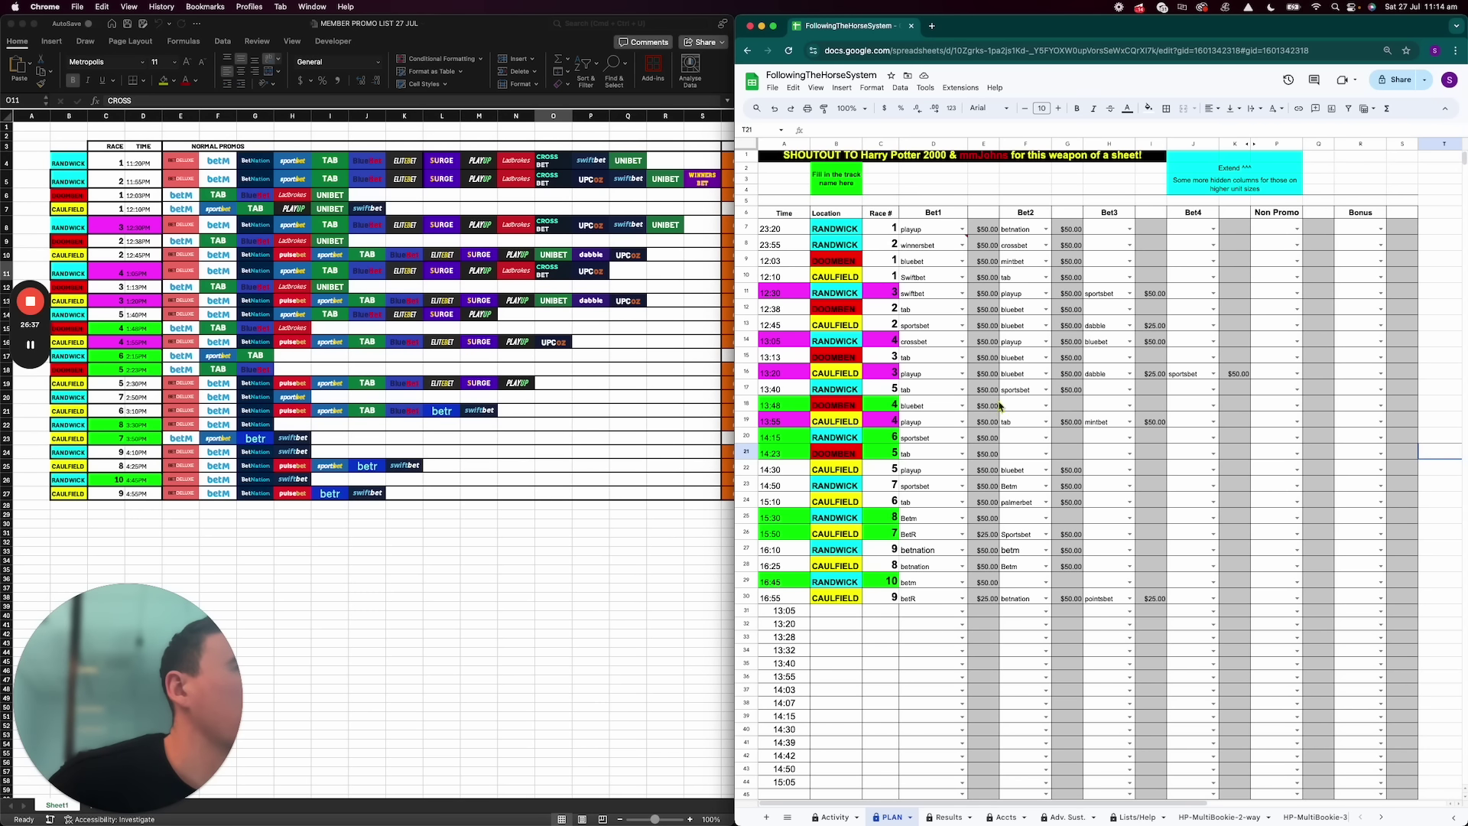
Replace Bet2 for Caulfield race 7 at 15:50 with palmerbet
click(1029, 540)
text(palmerbe)
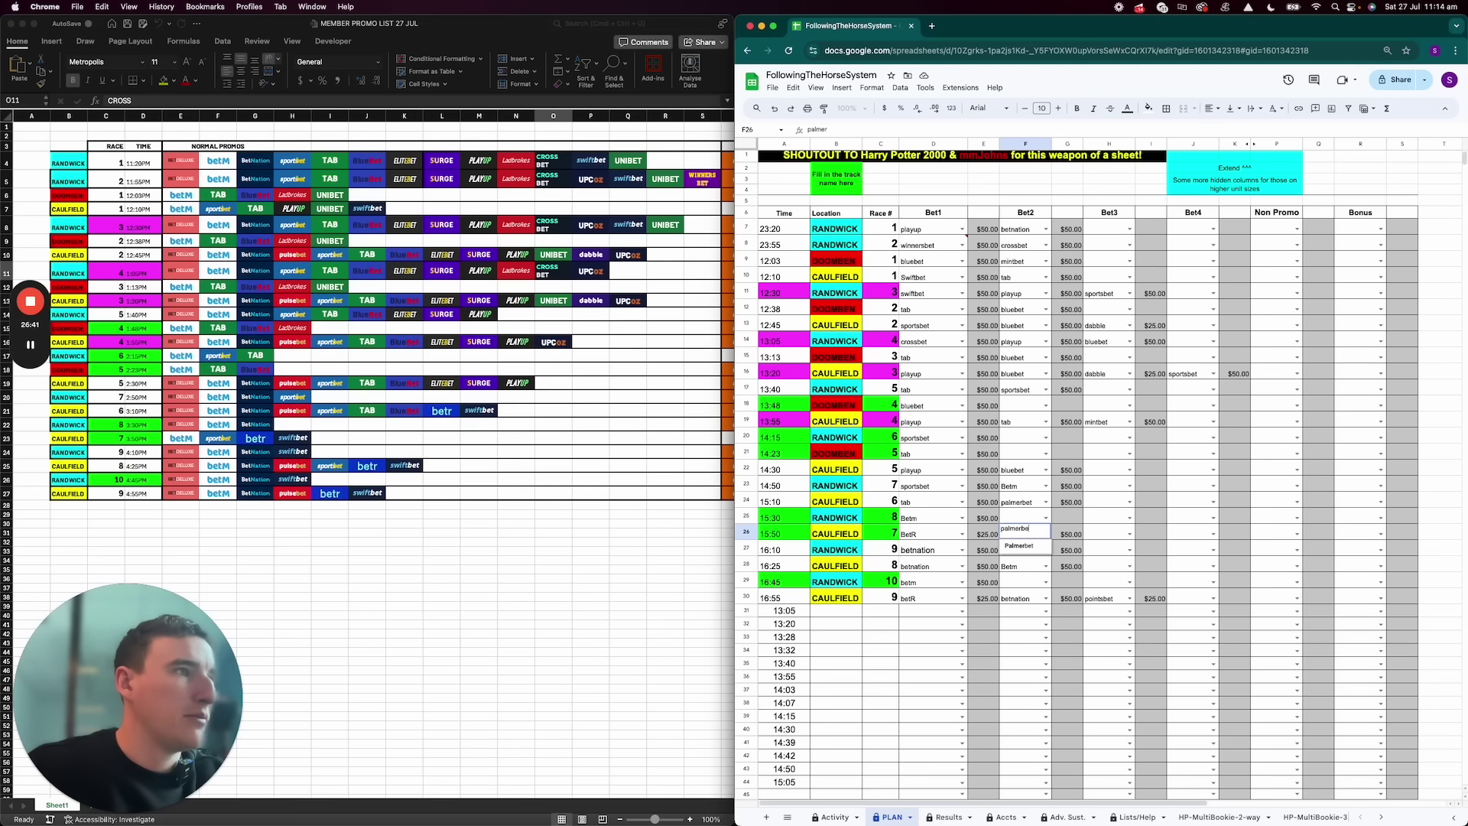
key(Tab)
Set PALMERBet's unit size to $25.00 in the bookmaker table
scroll(1071, 535, right, 5)
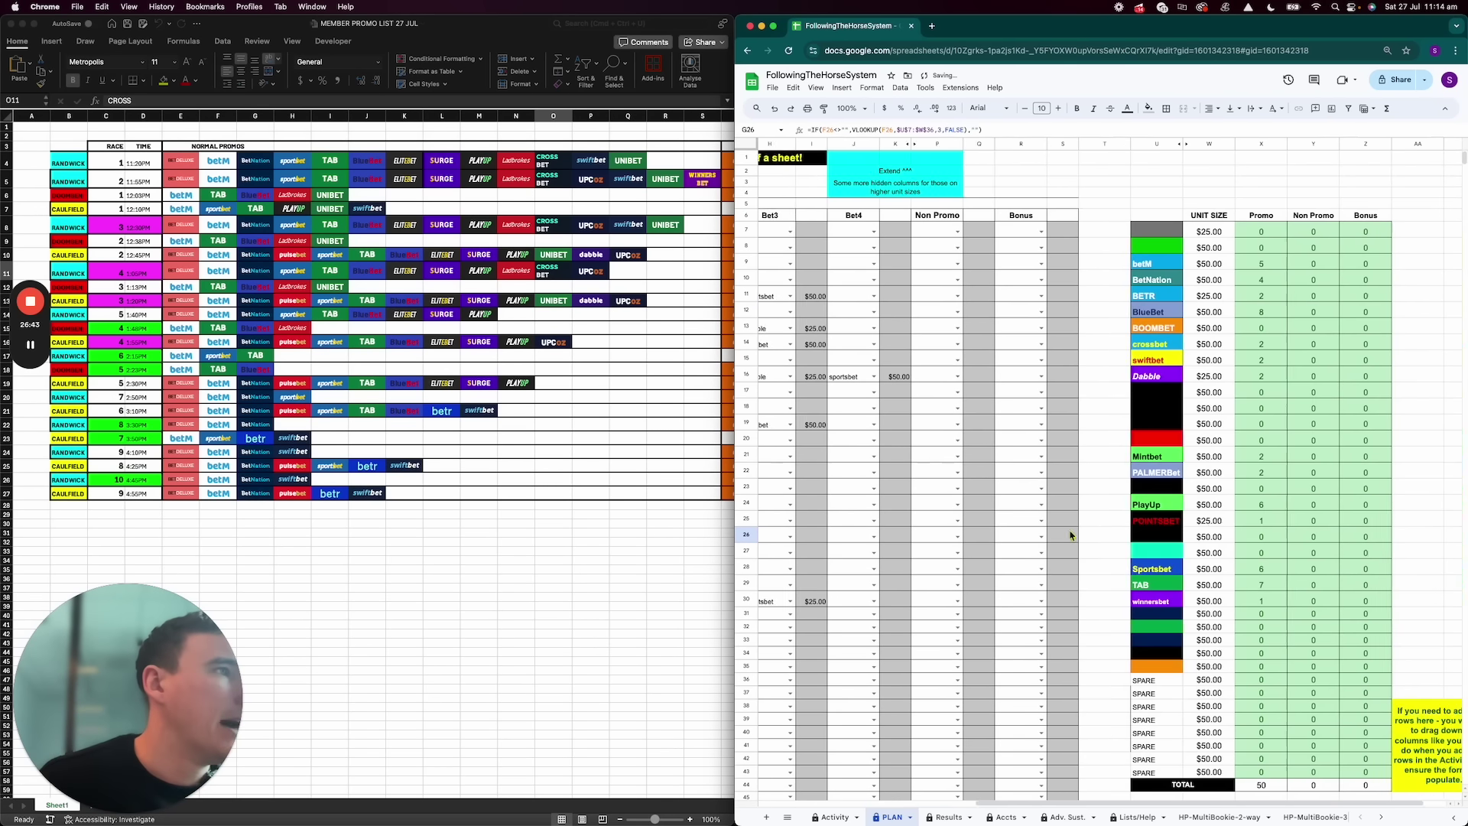
scroll(1071, 535, right, 1)
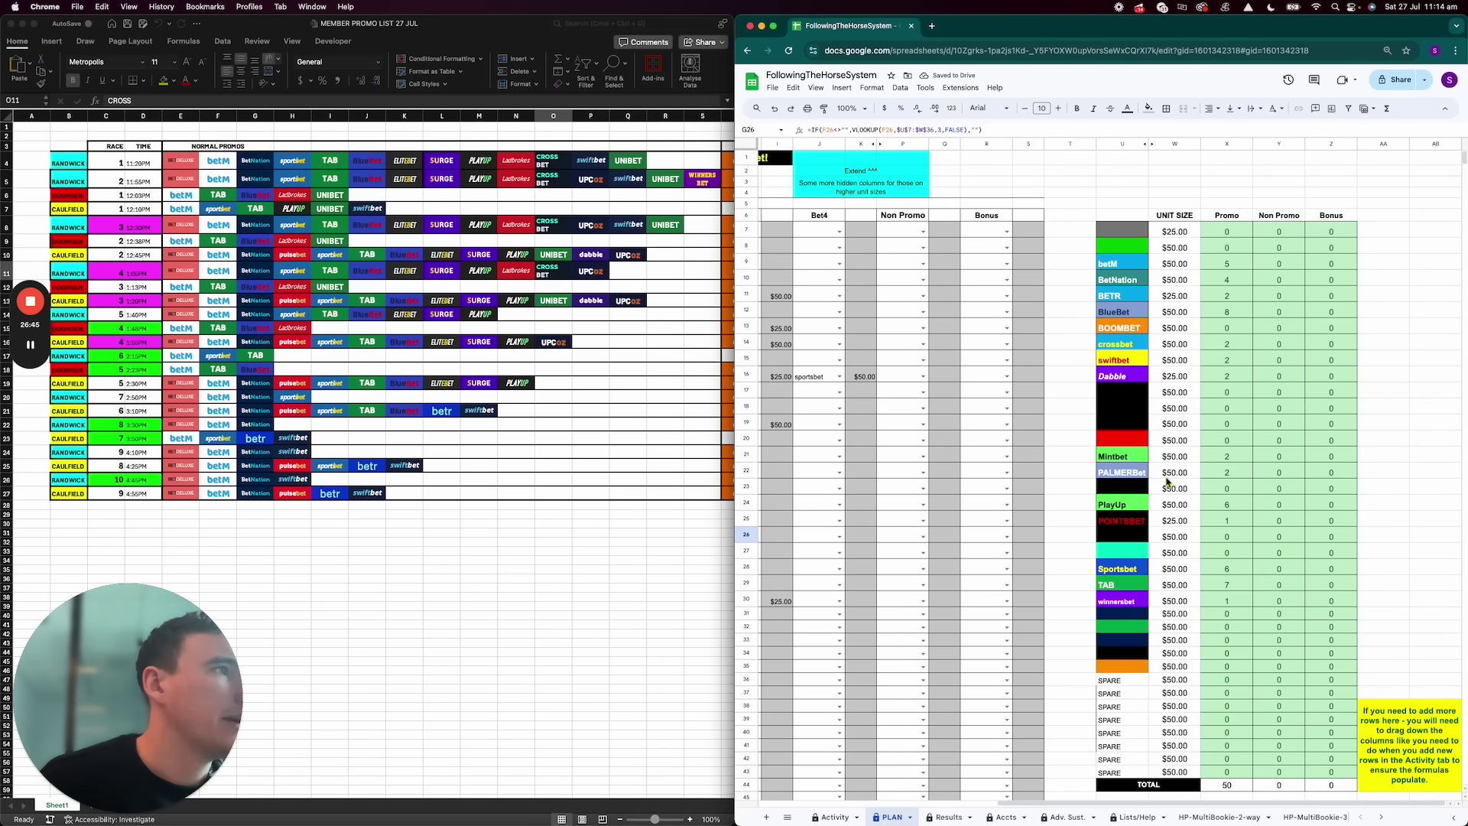
click(1176, 473)
key(Return)
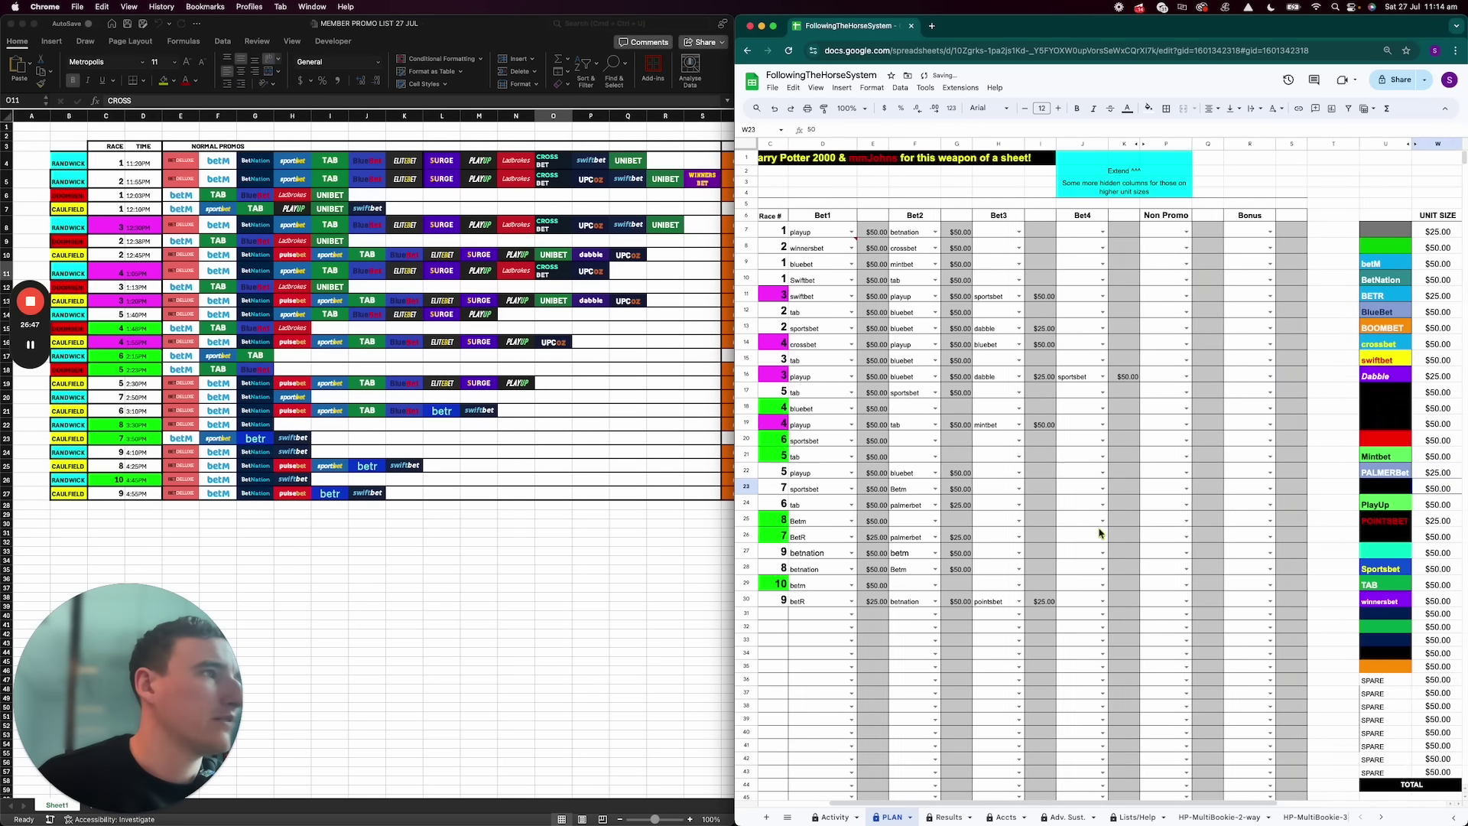
Replace Bet2 for Caulfield race 6 at 15:10 with sportsbet
scroll(1099, 530, left, 10)
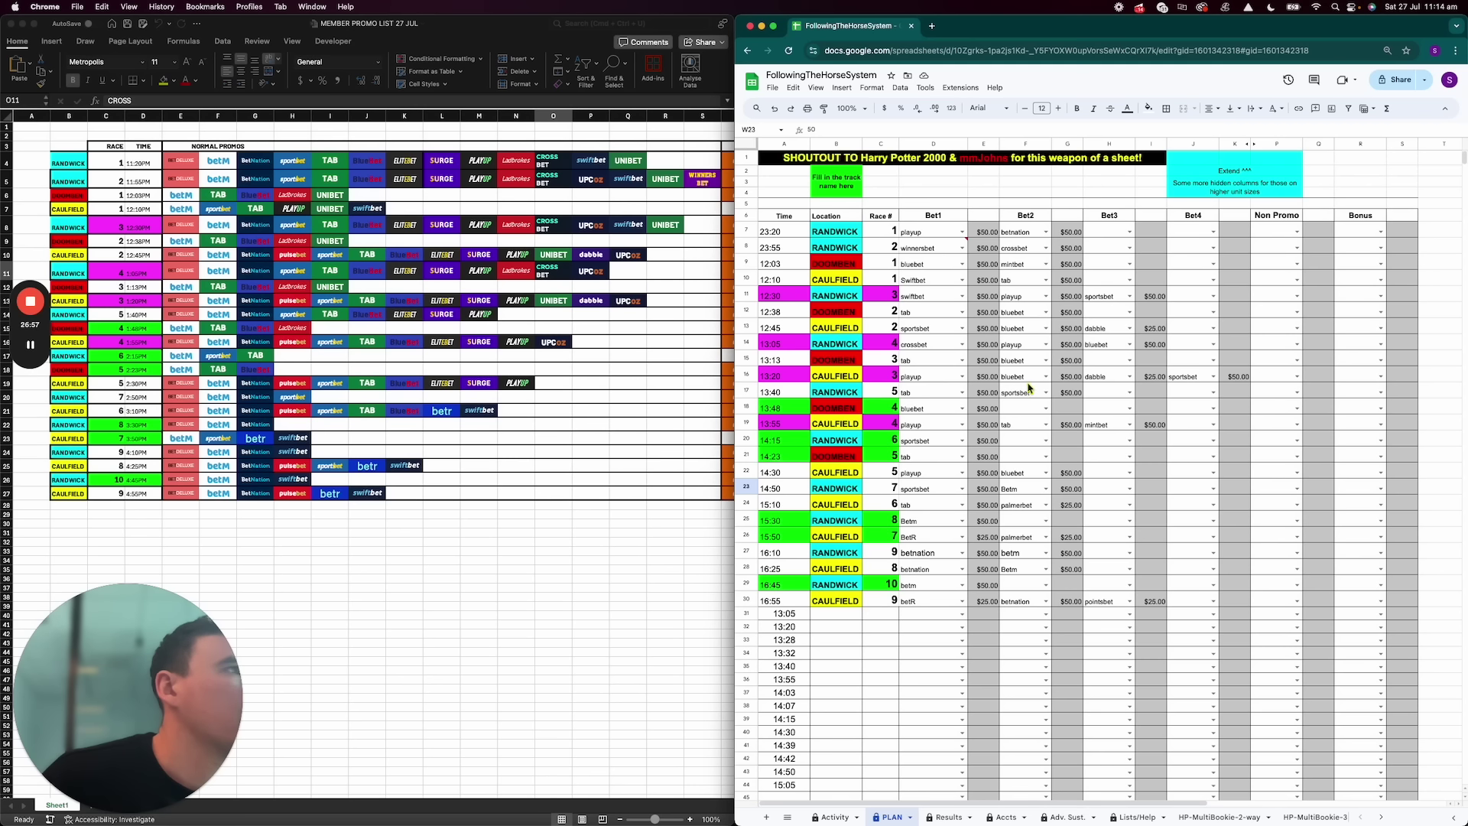
click(1003, 504)
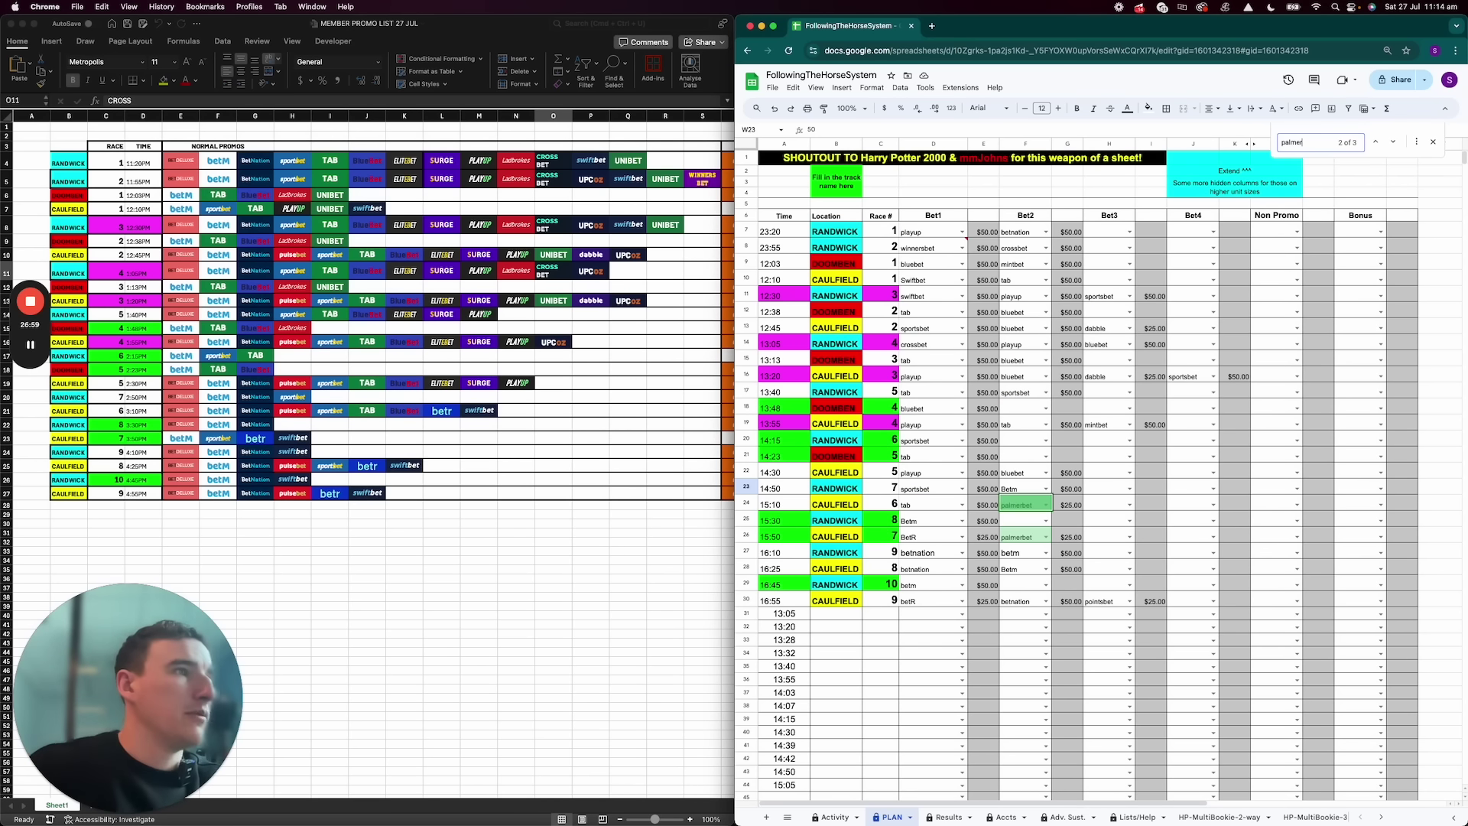
key(Delete)
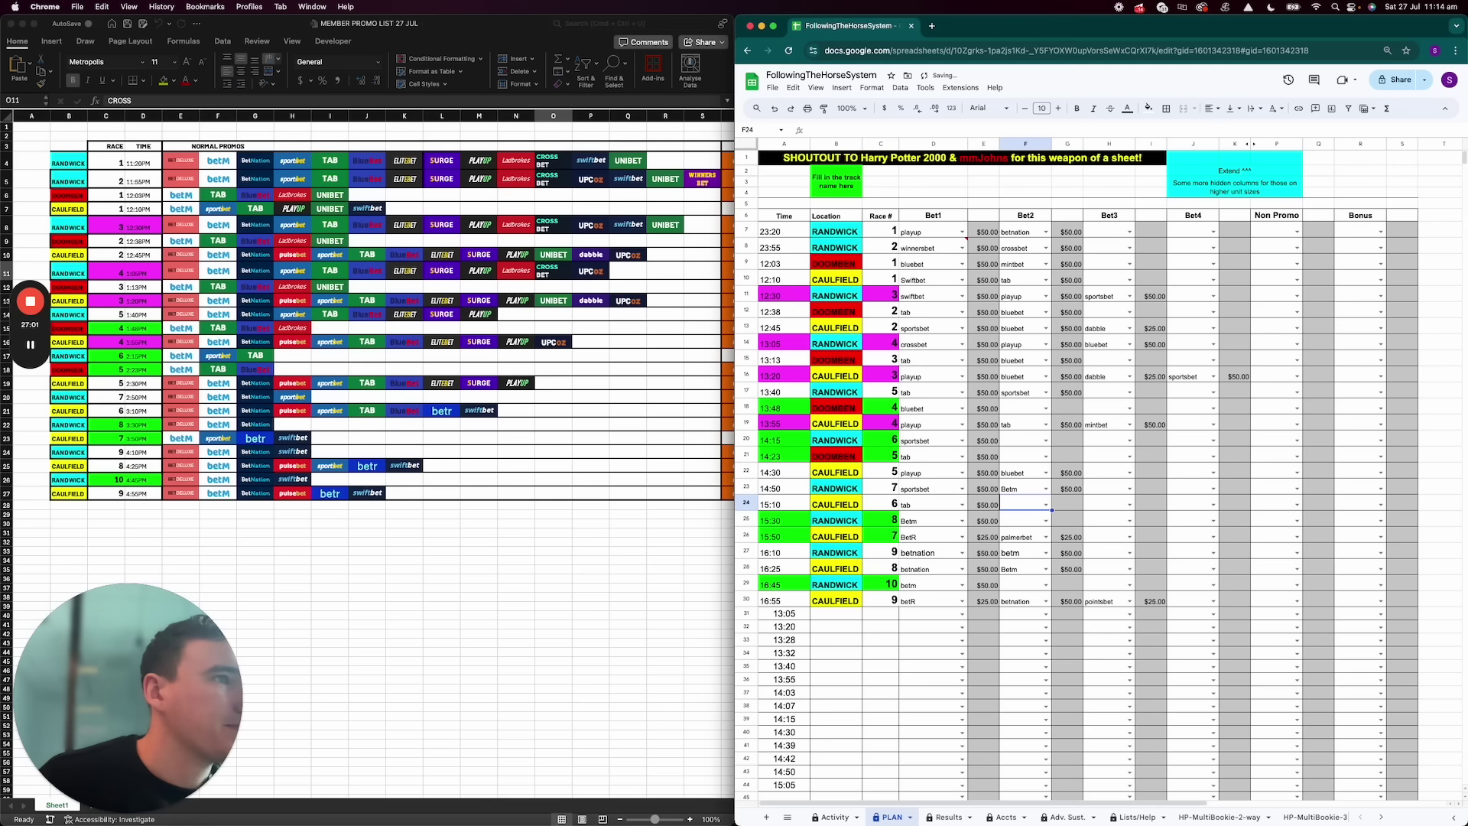
text(sports)
key(Return)
scroll(1025, 581, right, 2)
scroll(1045, 589, left, 2)
scroll(1045, 588, right, 5)
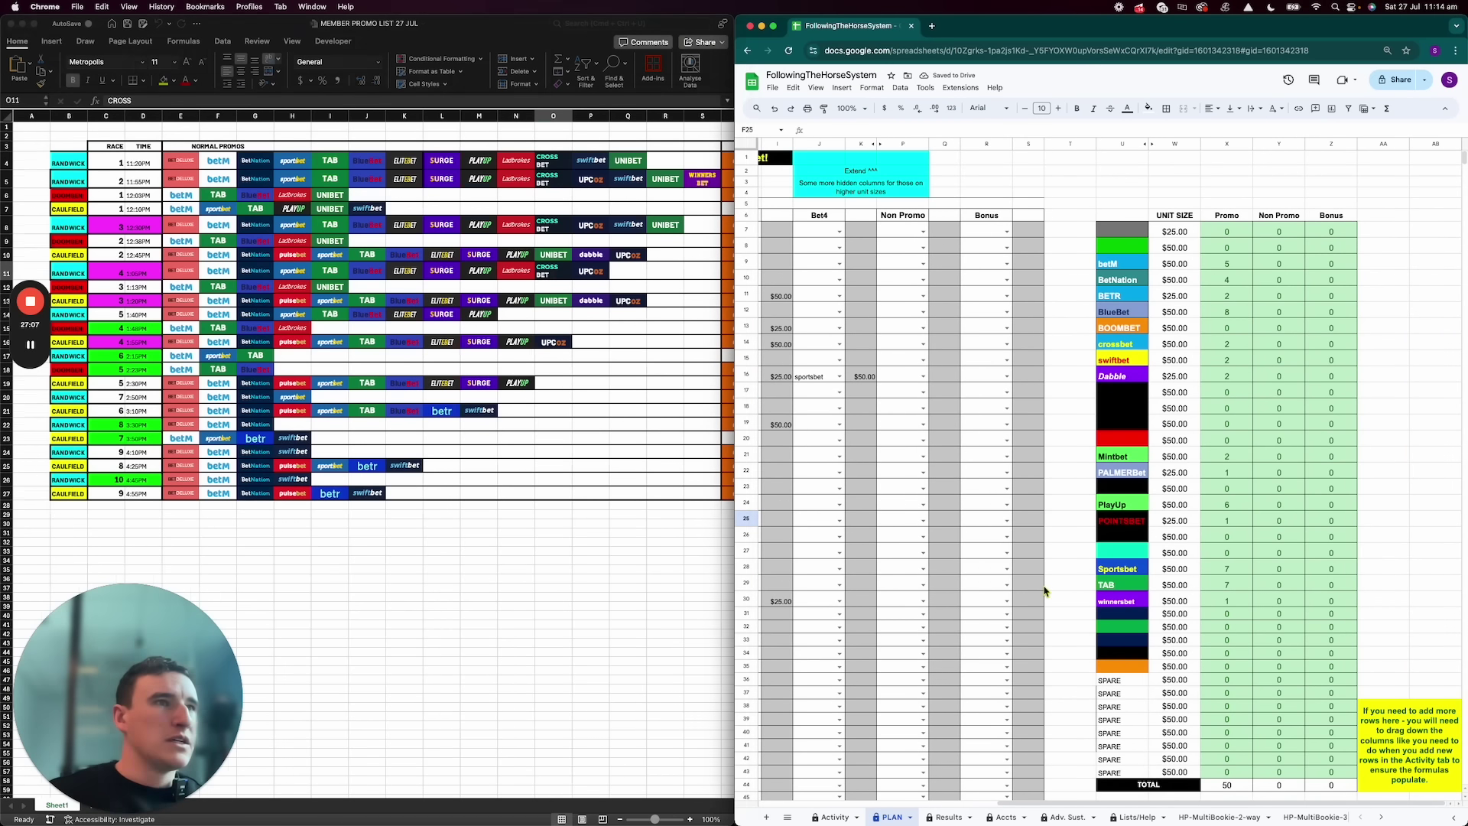
Consult the bet back options in the member promo list and replace Bet2 for Doomben race 2 at 12:38 with boombet
click(646, 538)
scroll(647, 538, right, 4)
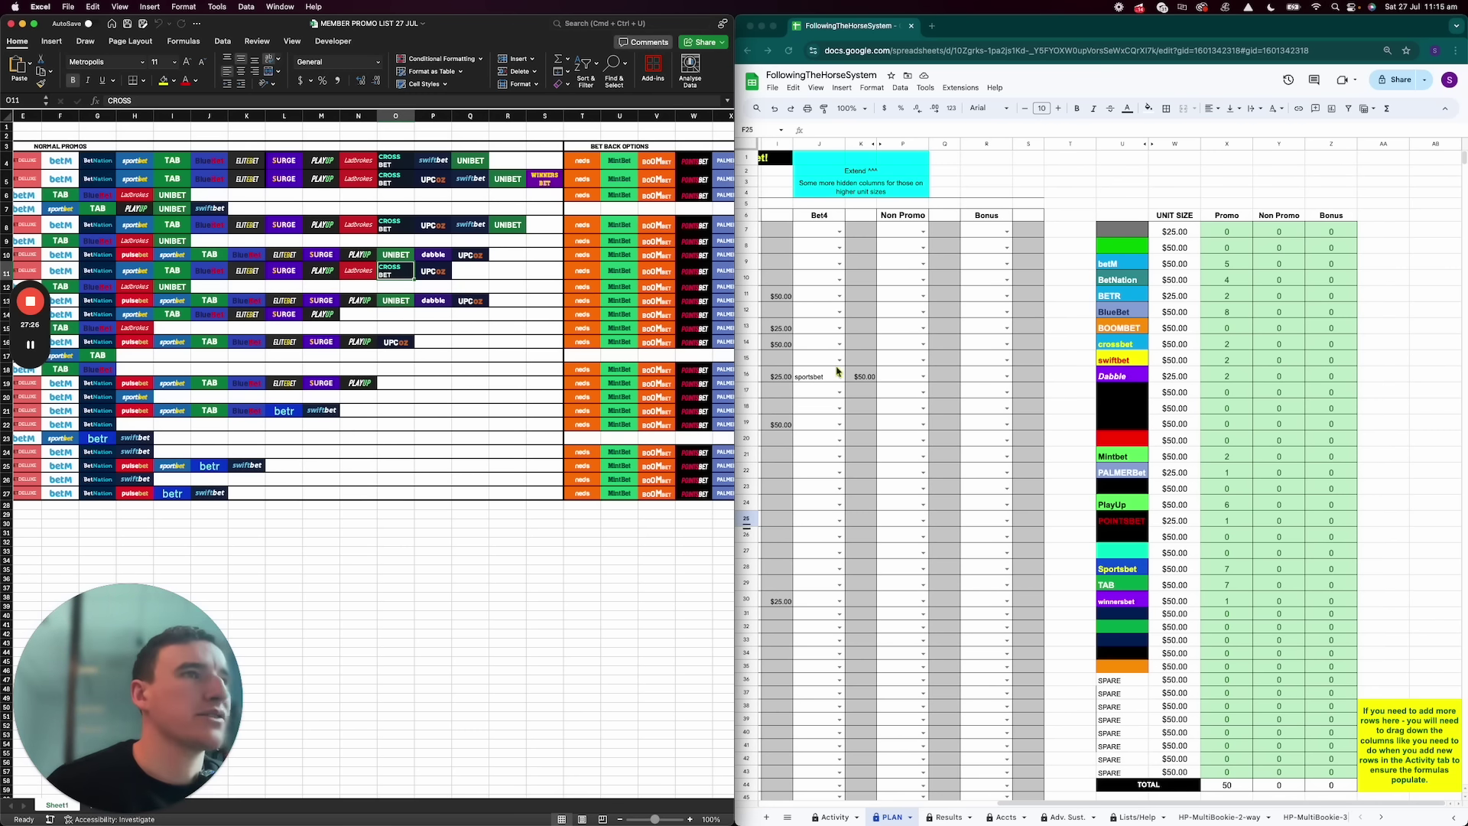
click(951, 433)
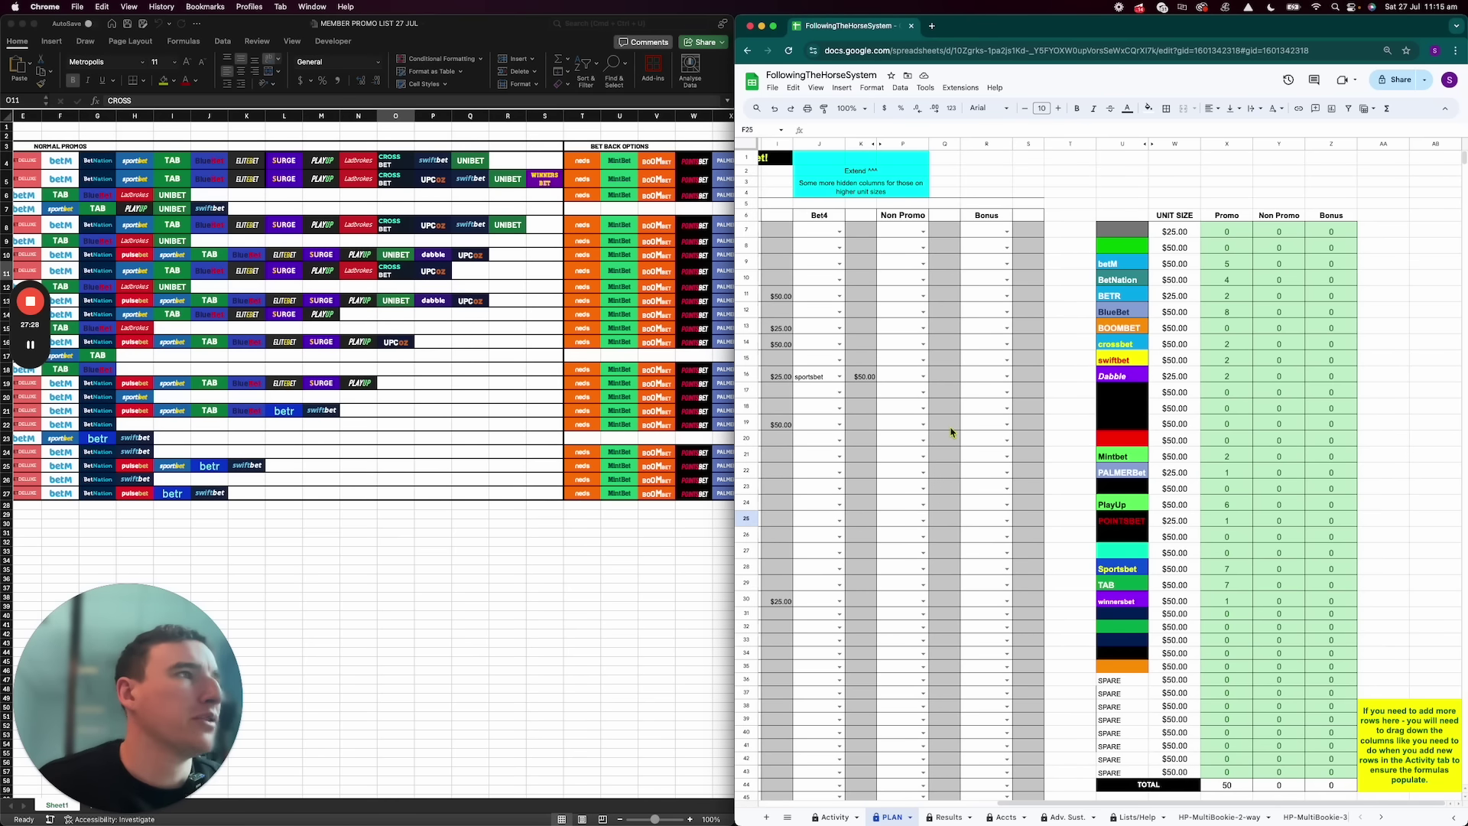
scroll(952, 433, left, 10)
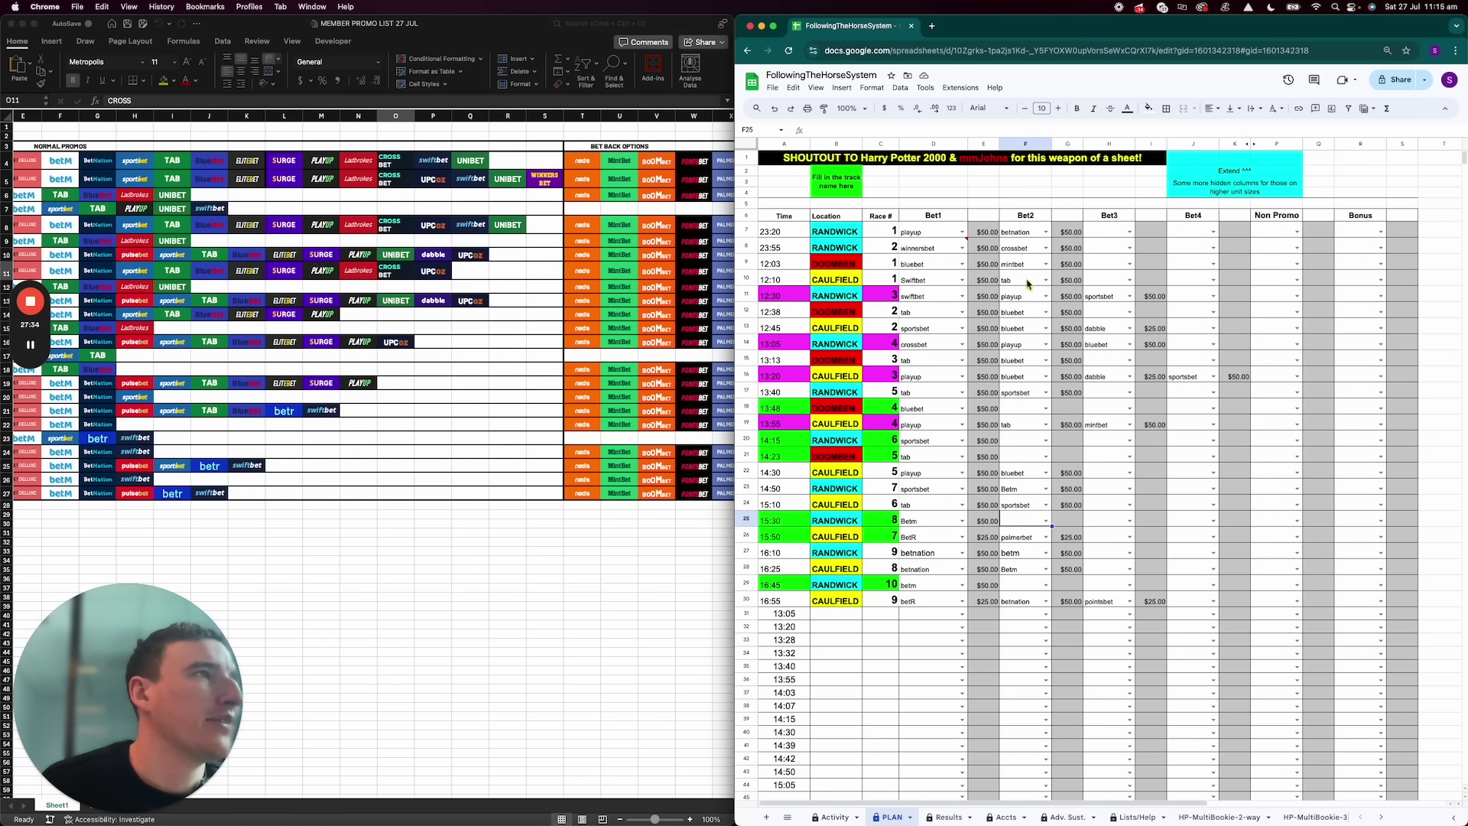
click(1030, 312)
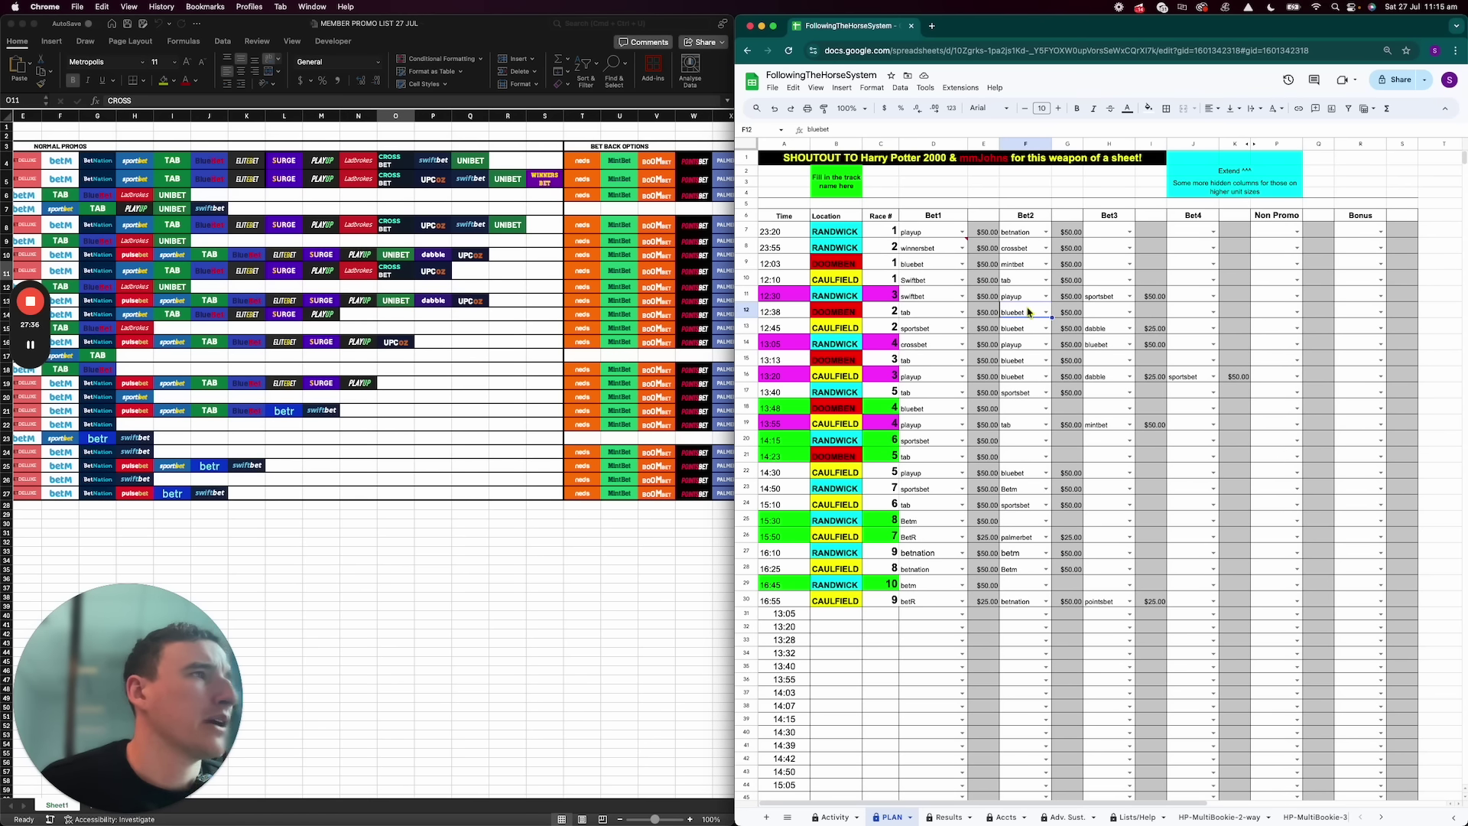
text(boom)
key(Return)
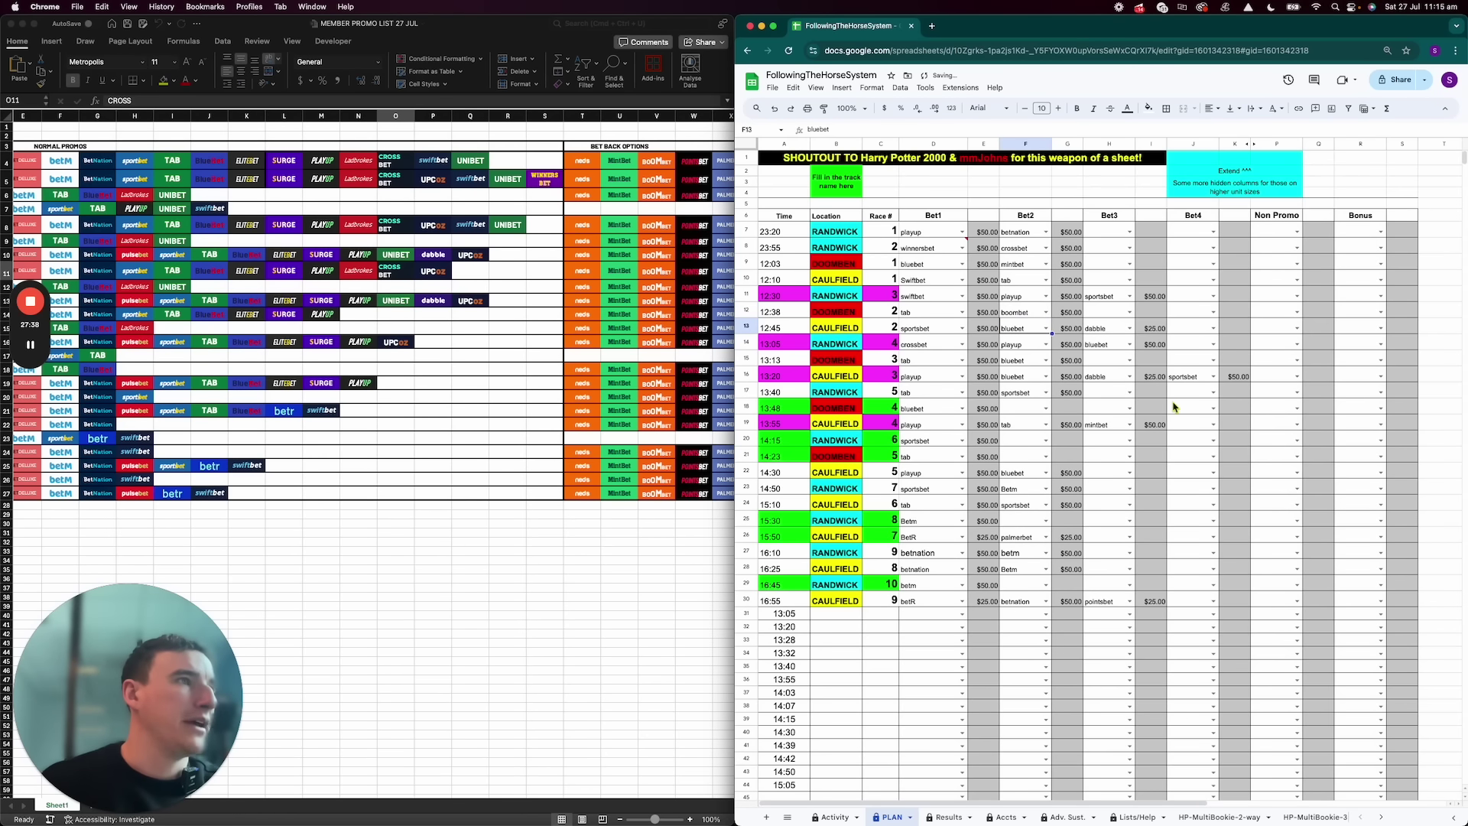
Check the tally's promo counts for BoomBet, BlueBet, PlayUp, Sportsbet and TAB against the normal promos in the member list
scroll(1174, 407, right, 5)
click(1233, 332)
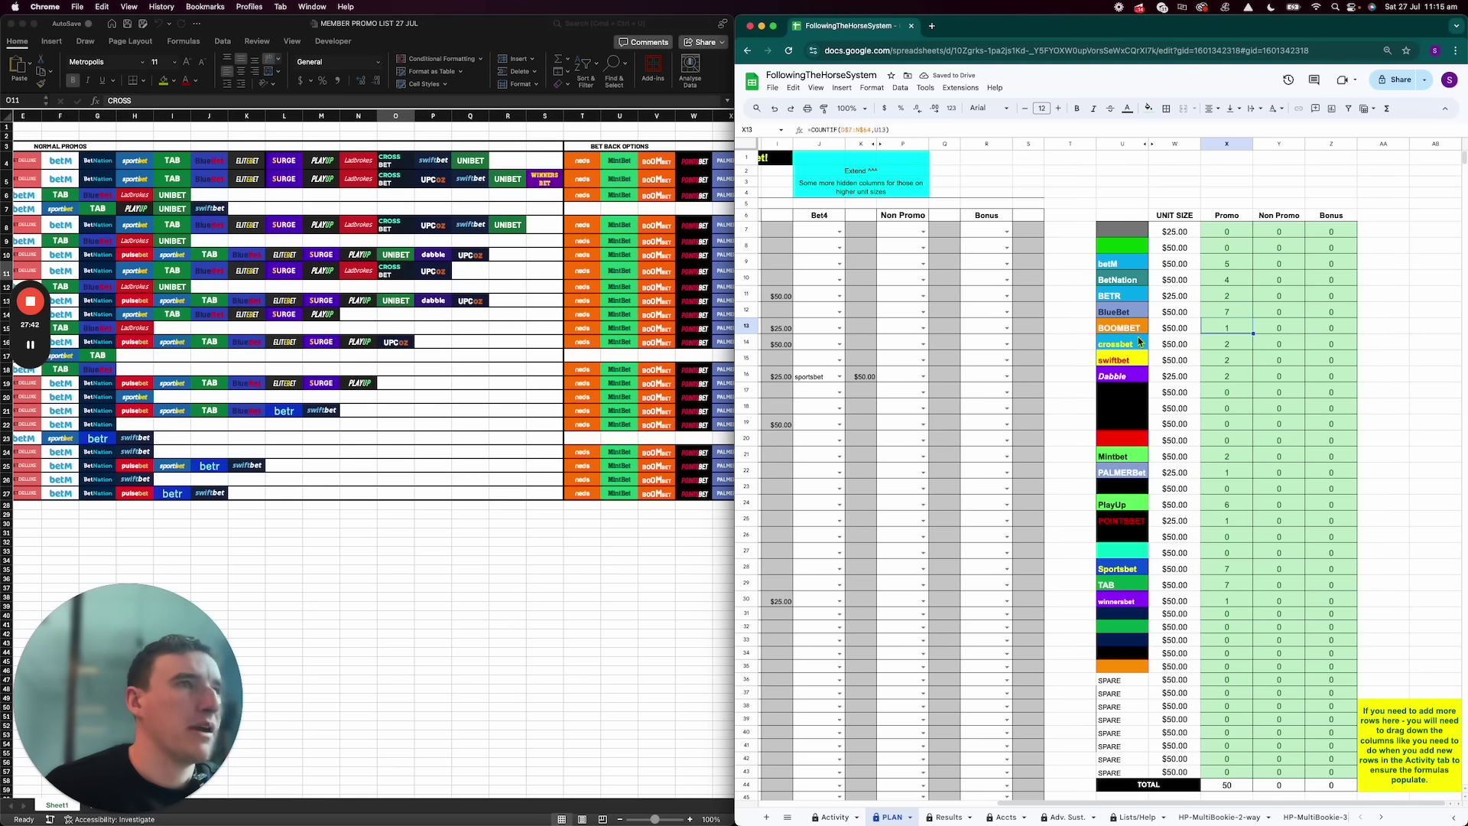
click(1136, 327)
click(1221, 312)
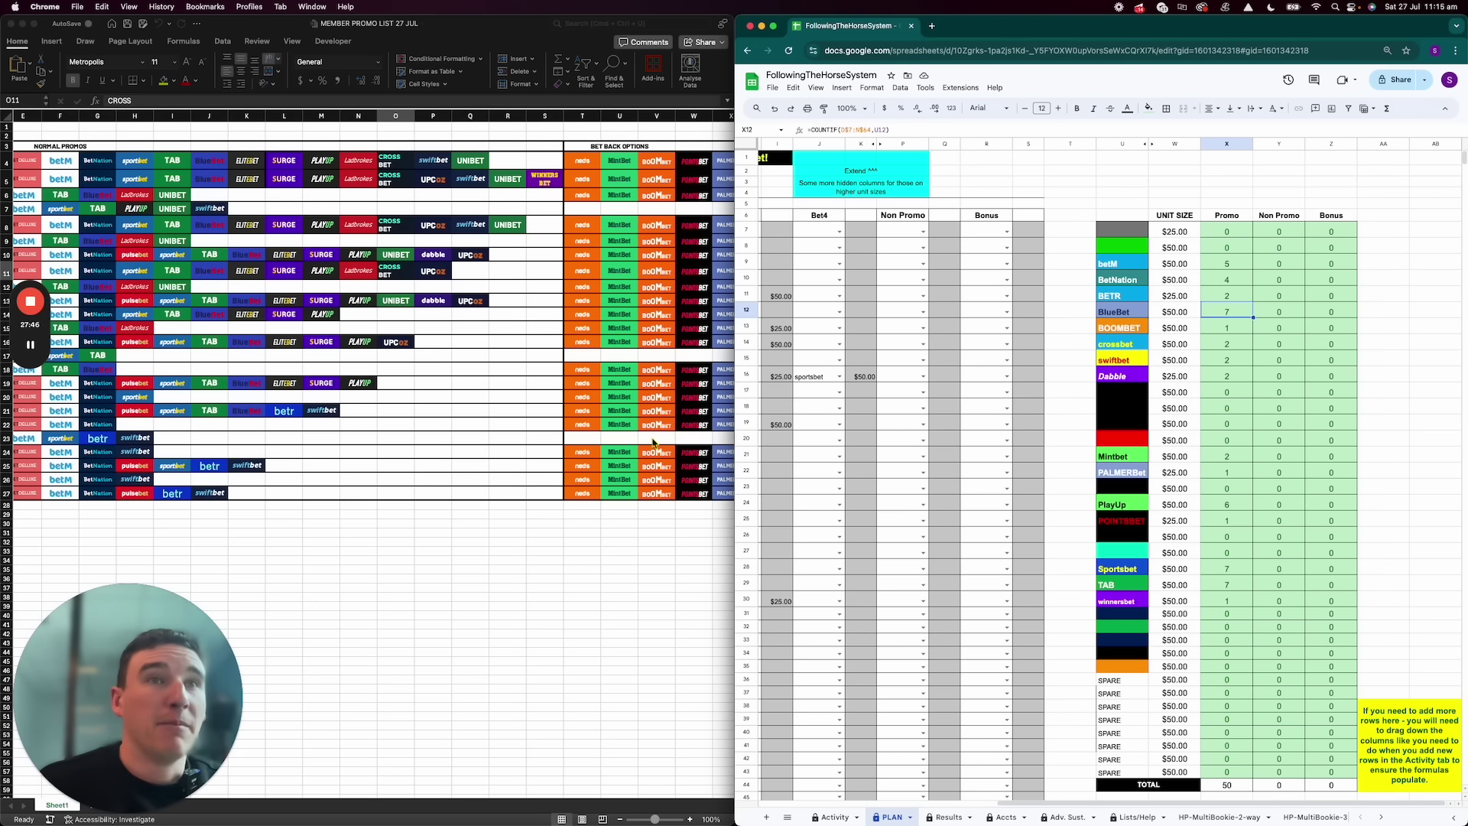
scroll(657, 443, left, 5)
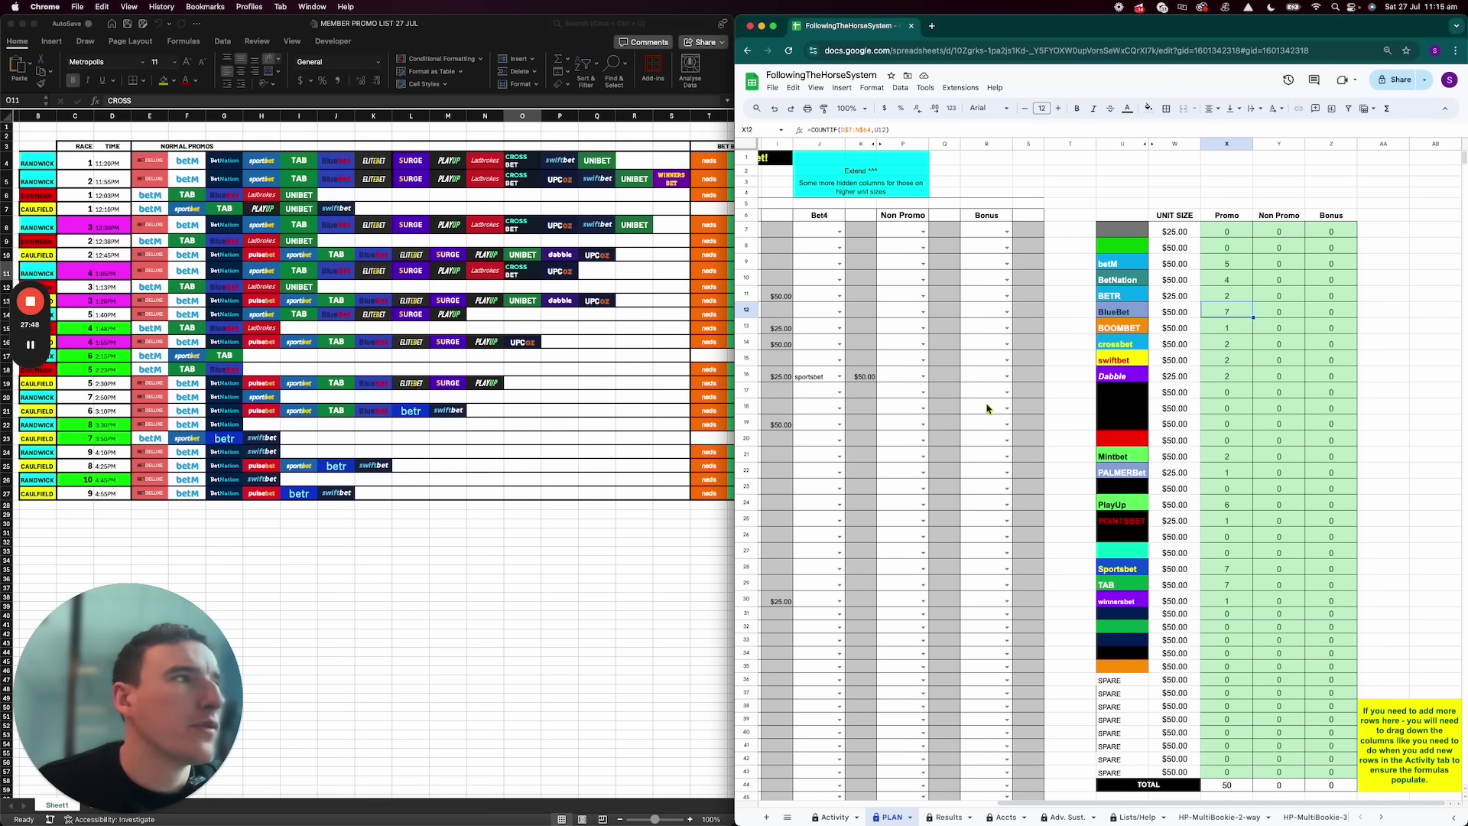
click(1226, 507)
click(1227, 569)
click(1228, 585)
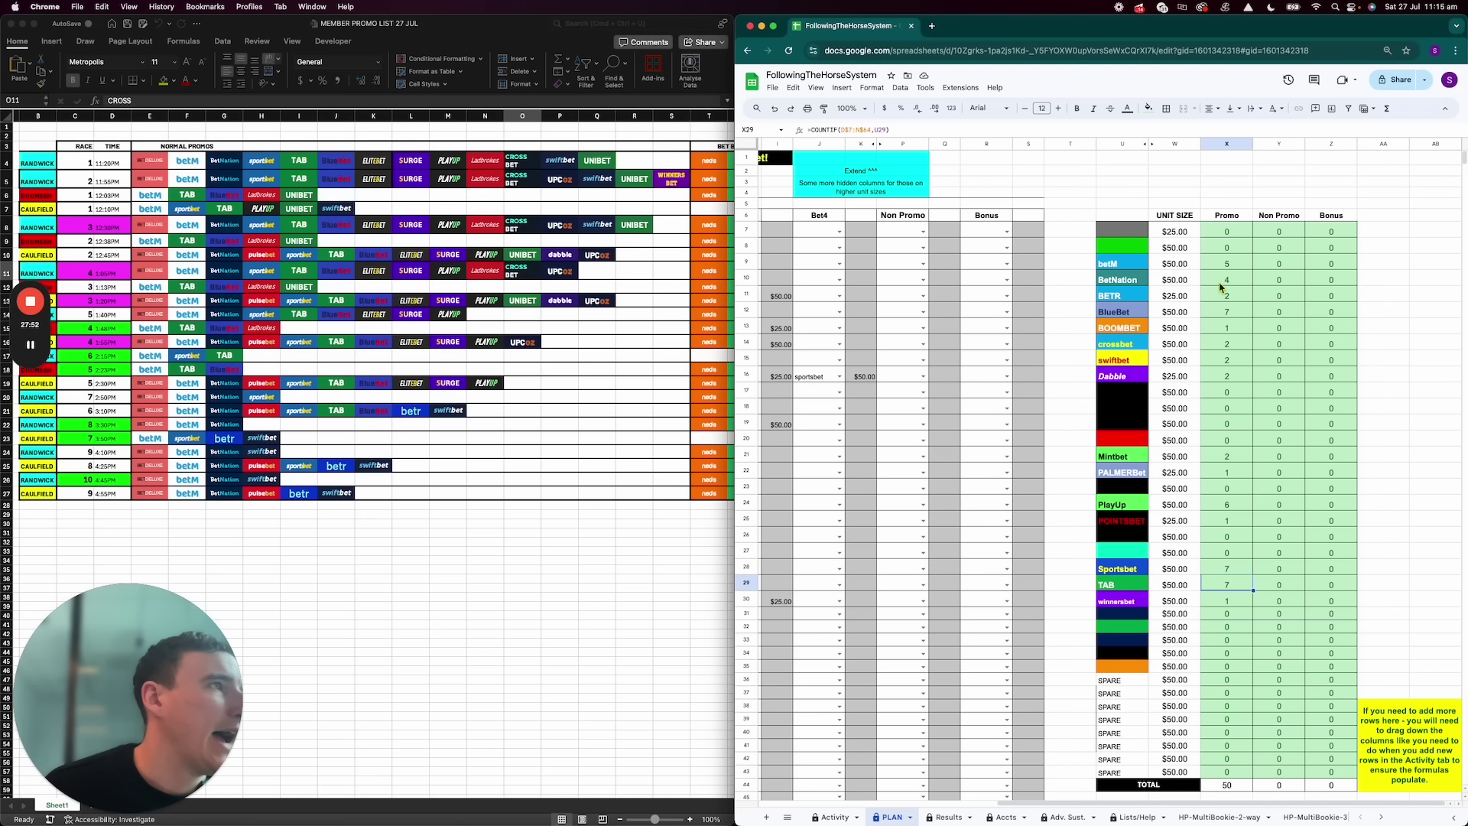
click(1232, 313)
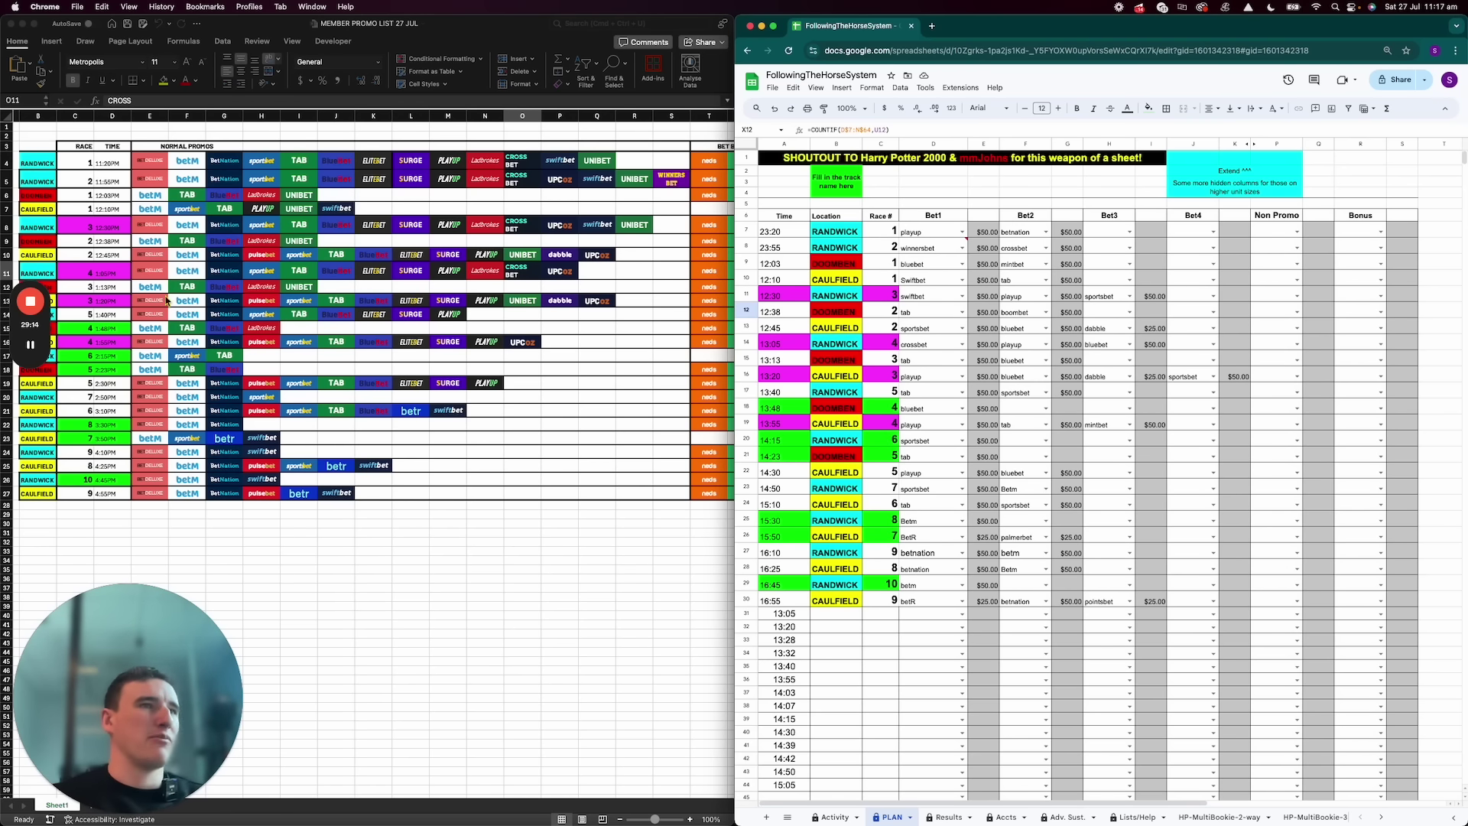
double_click(943, 490)
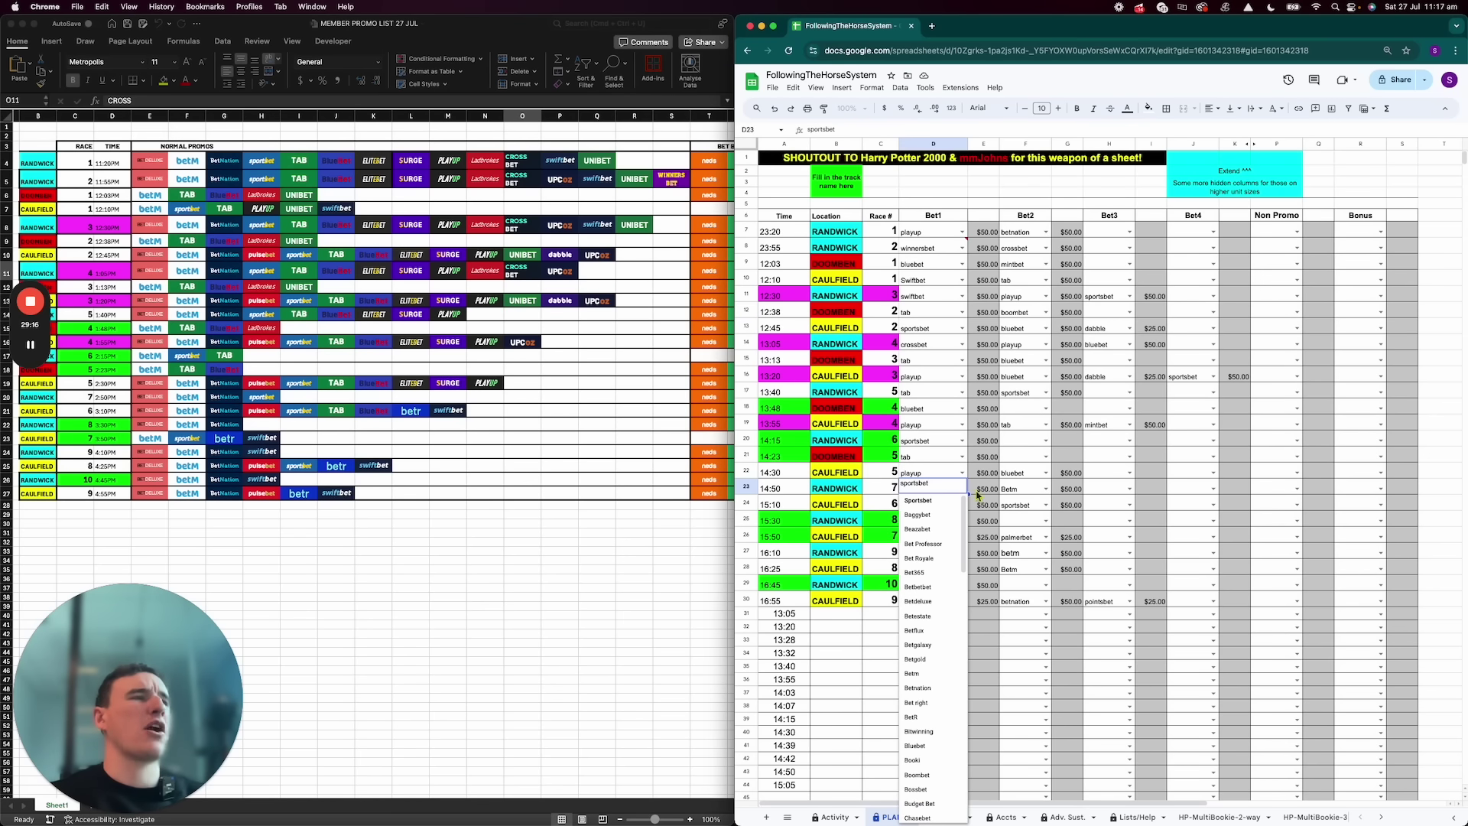
click(1447, 458)
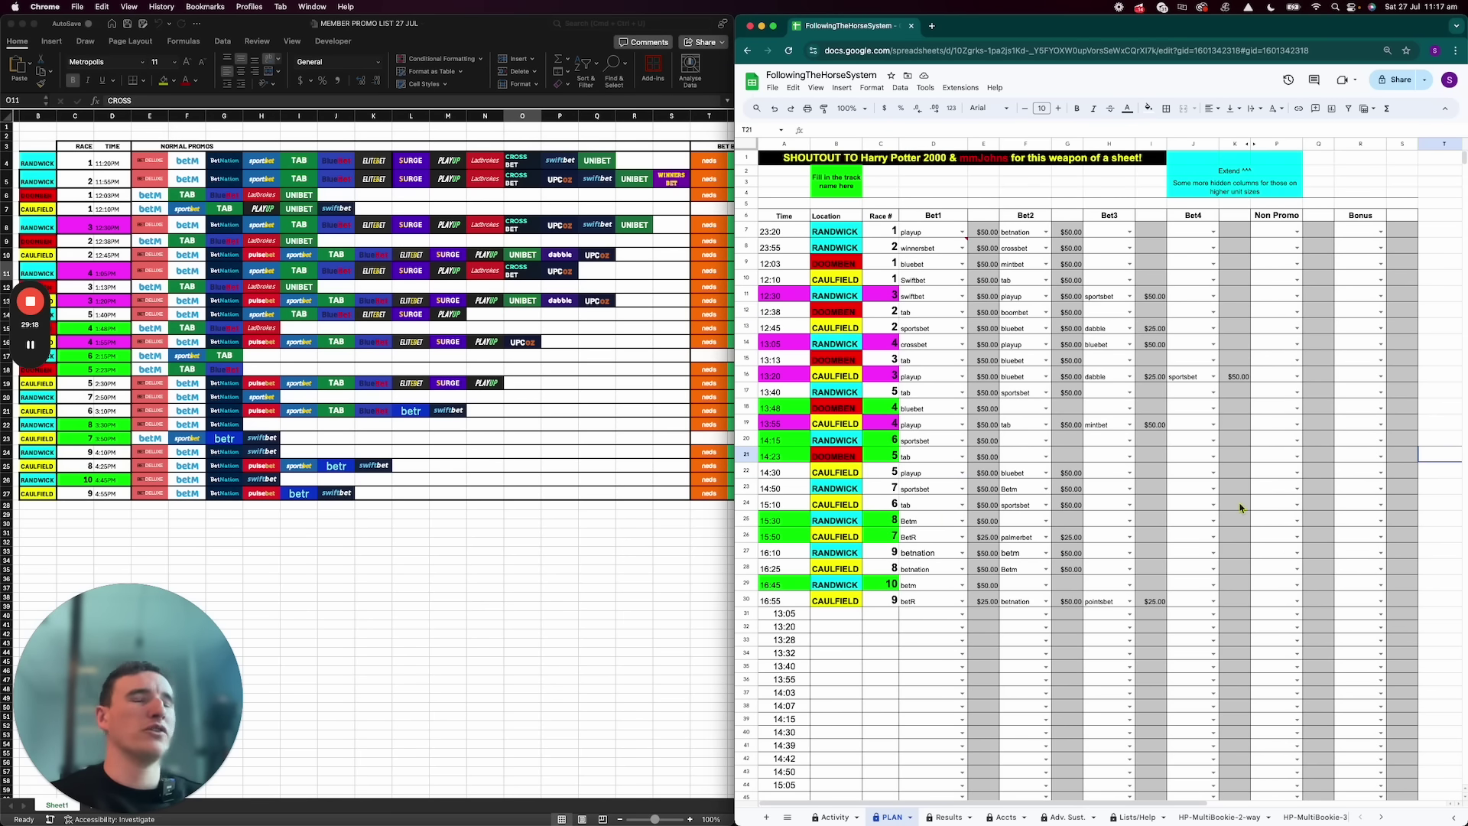
scroll(1241, 507, right, 5)
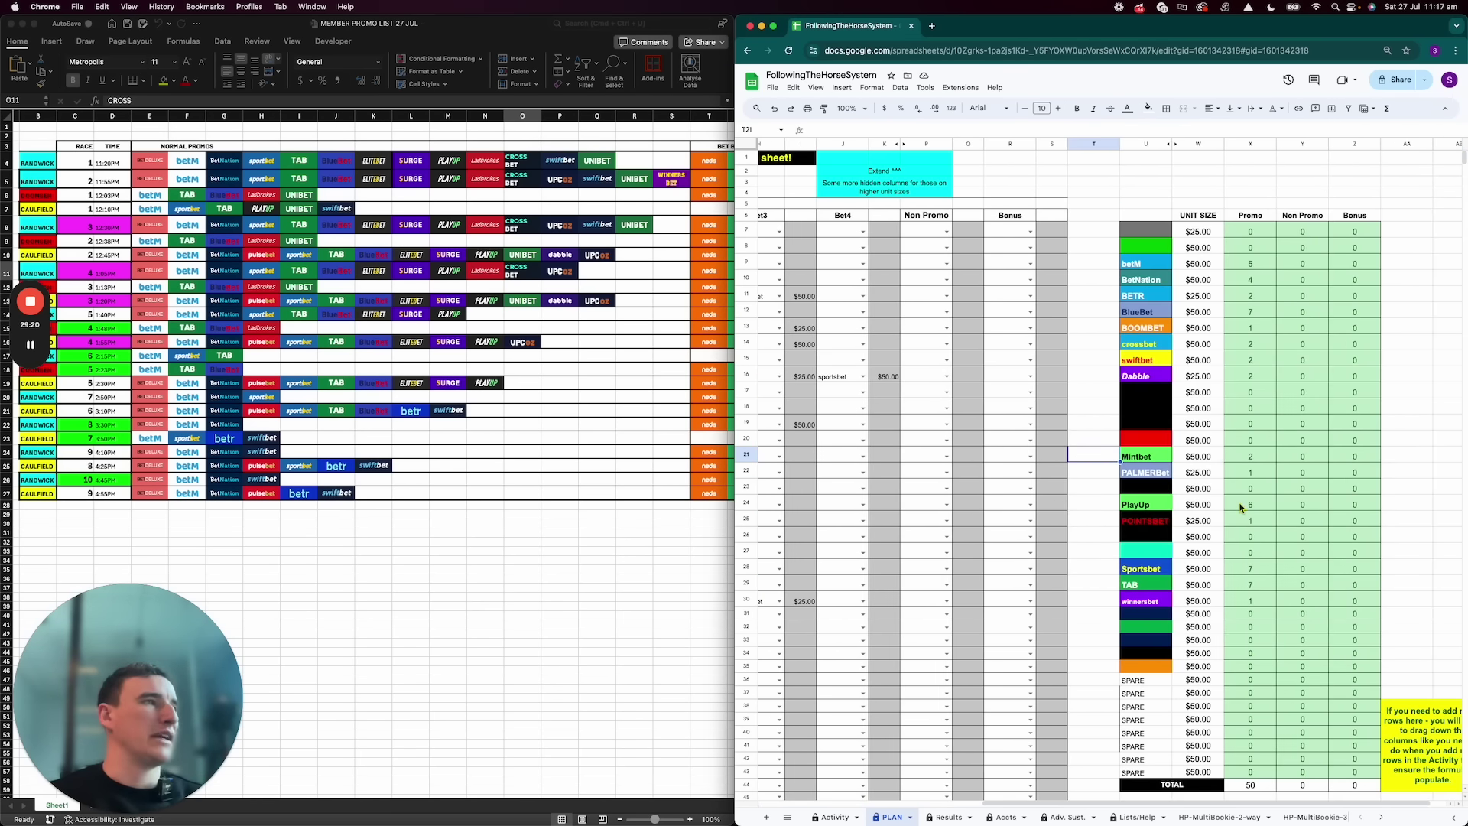
scroll(1241, 508, left, 4)
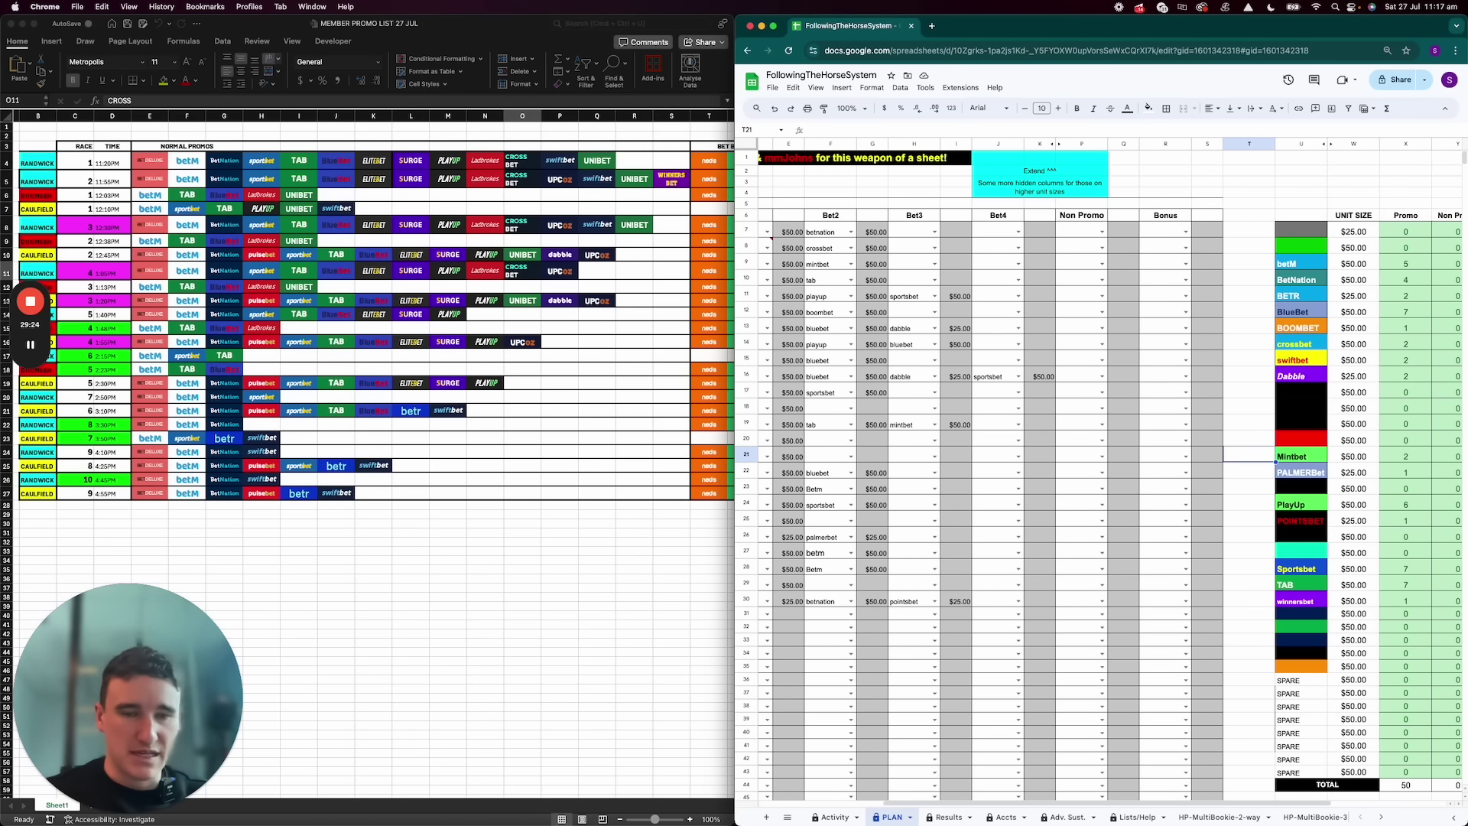
Switch to the Horse System tipping channel in Telegram and move its window over the promo list, clear of the planning sheet
key(super+Tab)
key(Escape)
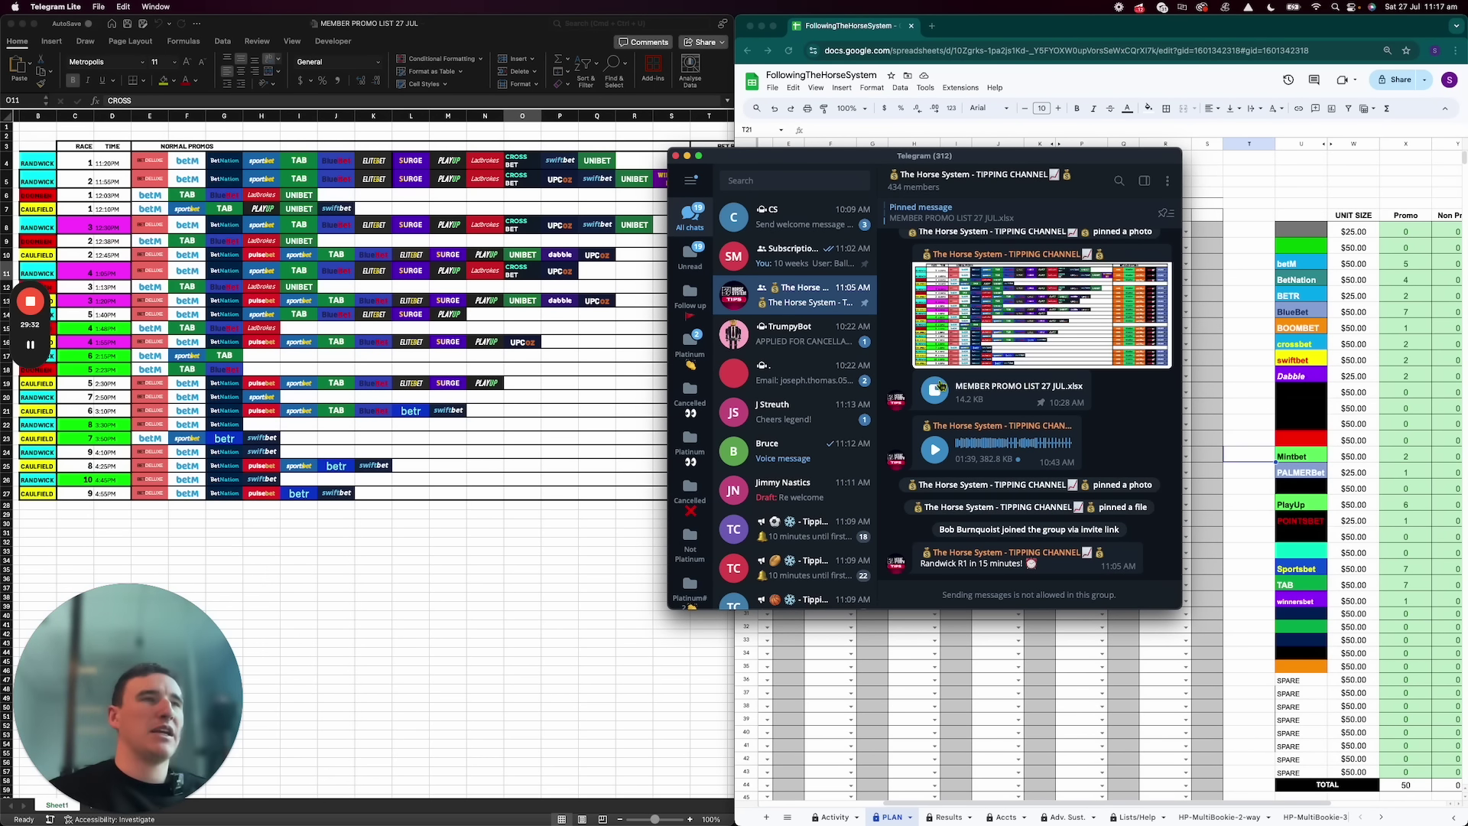
drag(831, 164, 371, 264)
Start a bet entry in the first row of the Activity sheet: date 27 Jun 2024, activity Promo, bookie Playup, sport Racing
scroll(936, 317, left, 10)
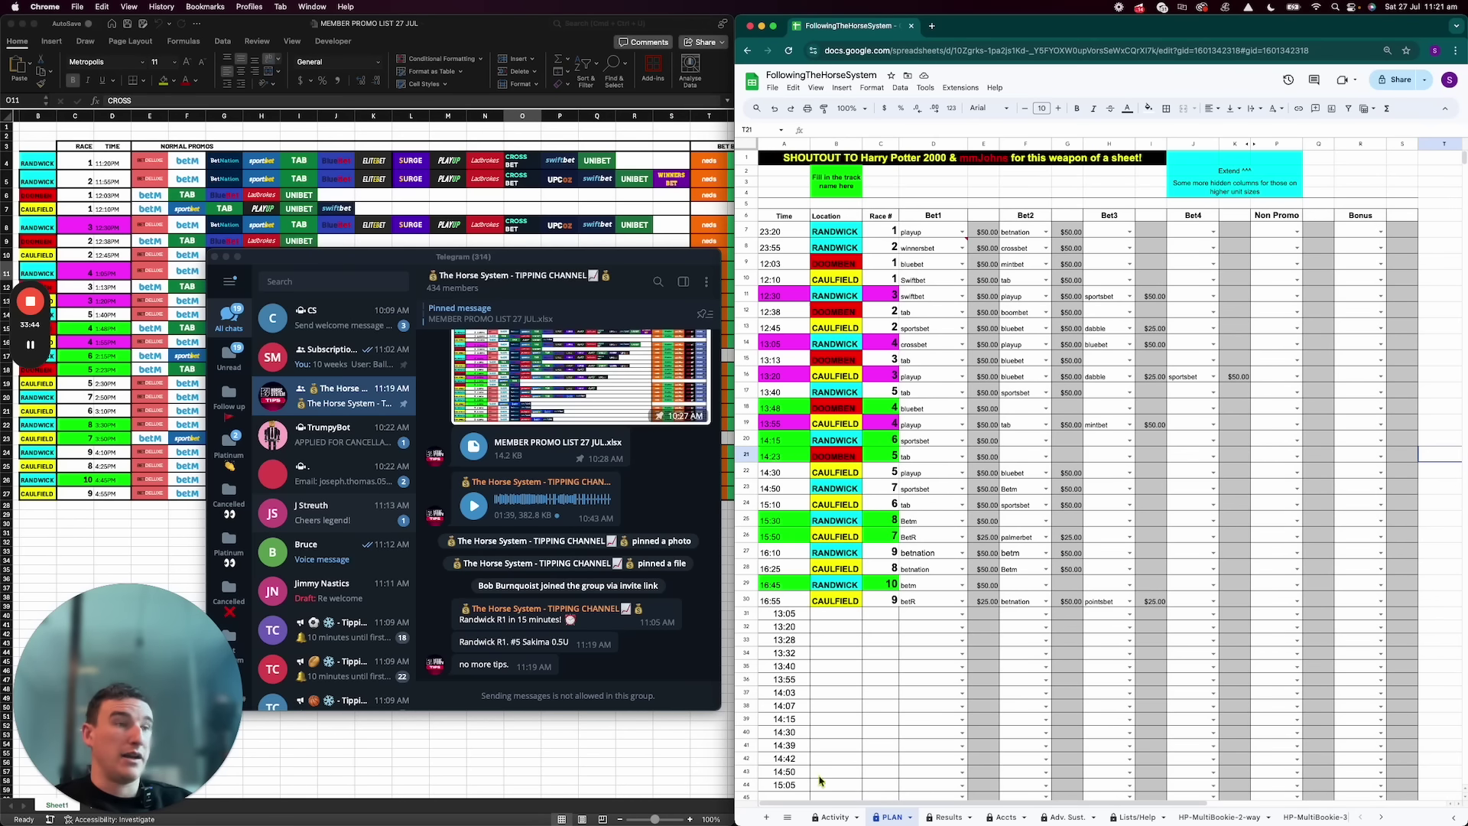
click(835, 816)
click(795, 264)
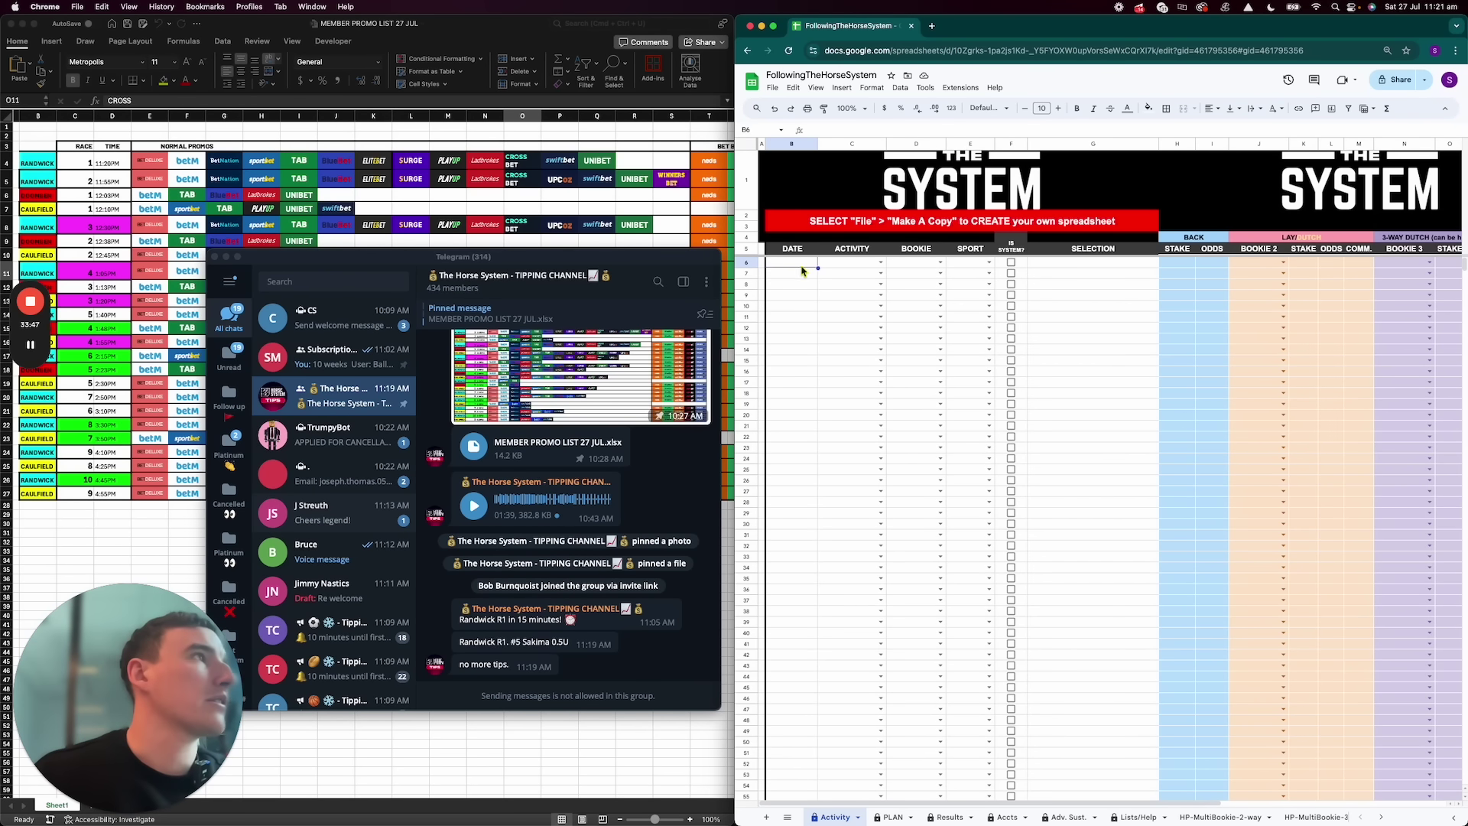
text(27/6/24)
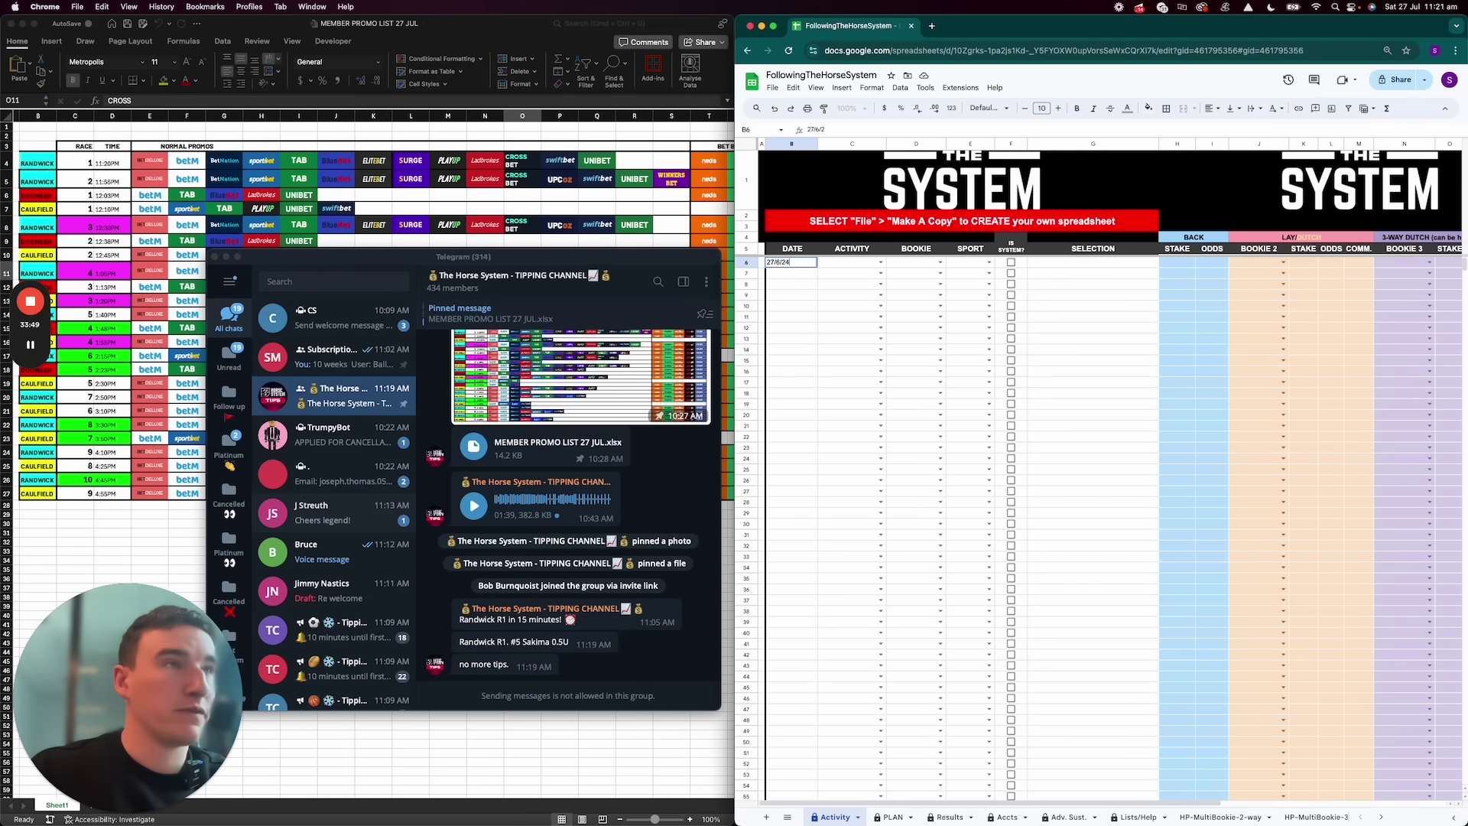
key(Tab)
text(Promo)
key(Tab)
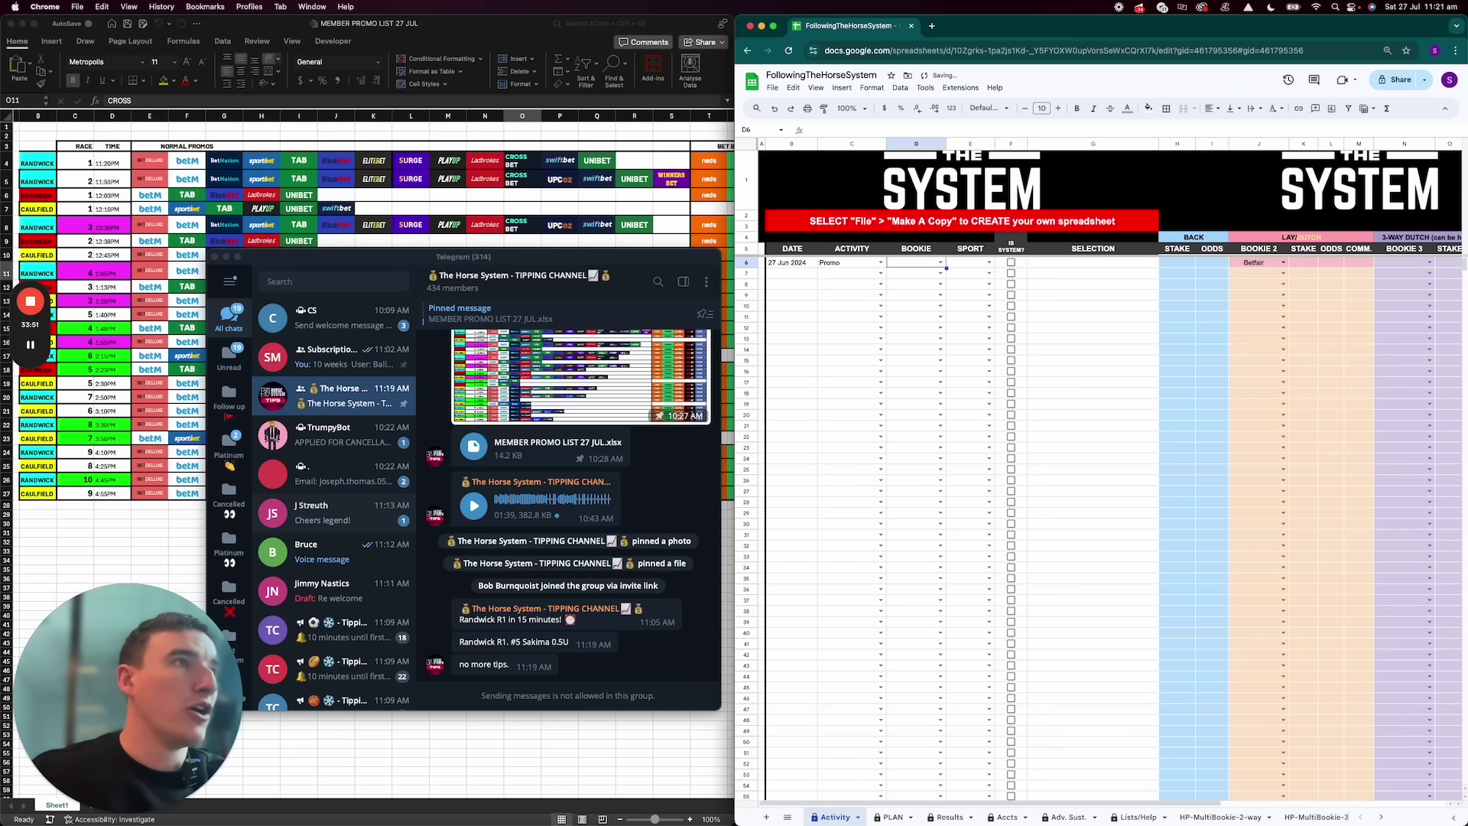
text(pla)
key(Tab)
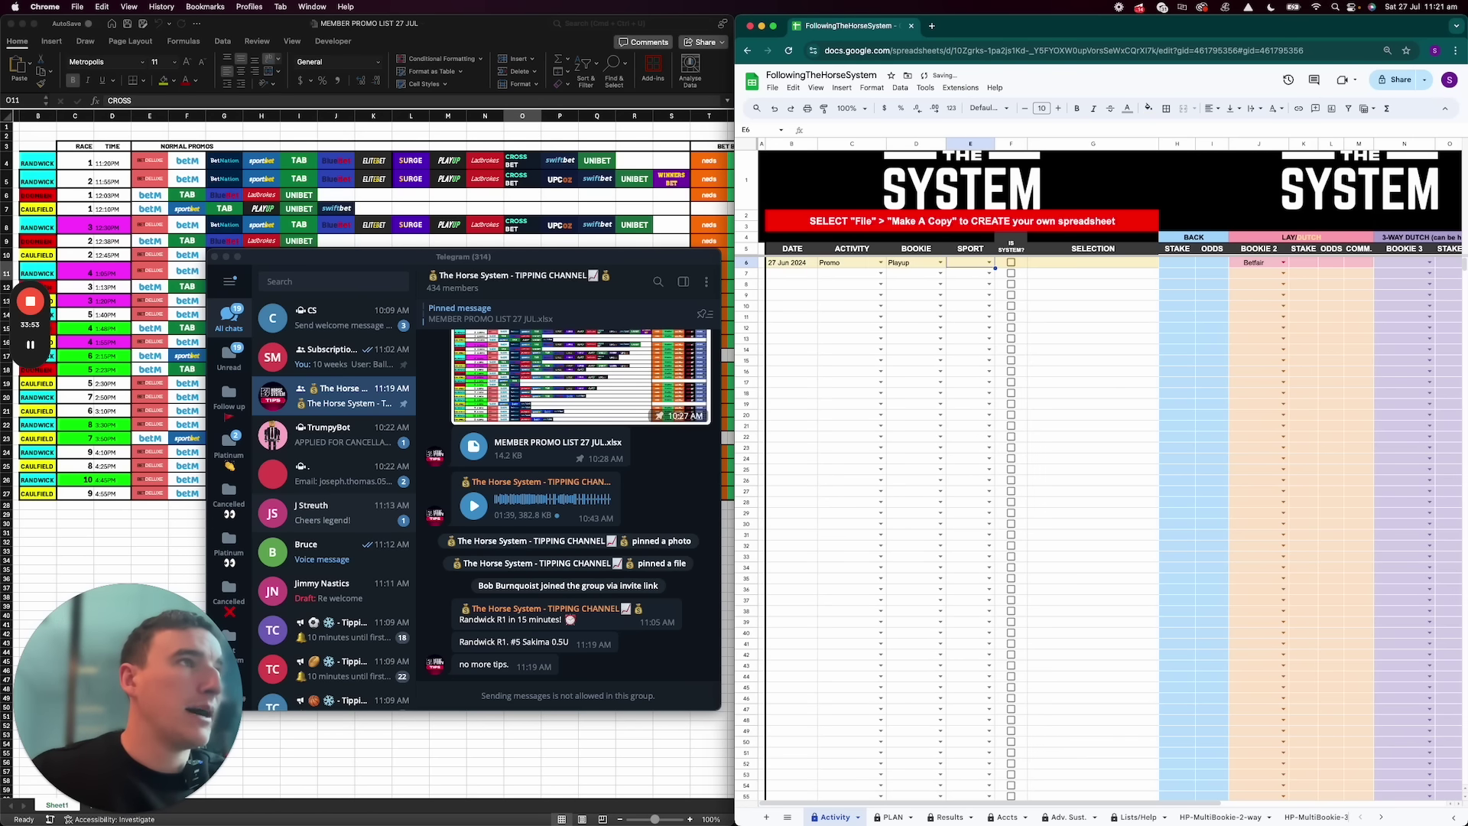
text(rac)
key(Tab)
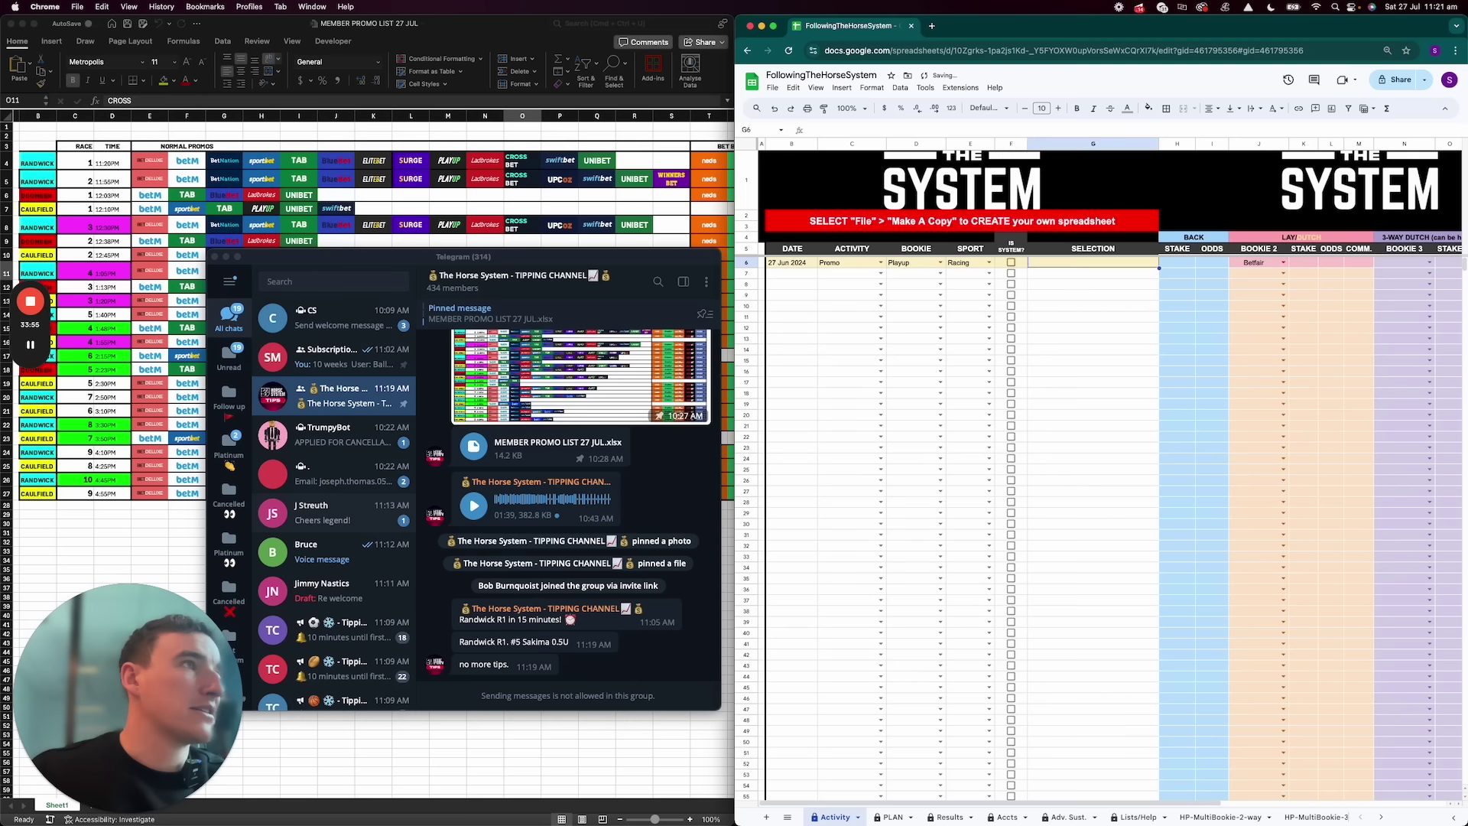
Mark the Playup promo as a System bet and enter a back stake of $25.00 with odds of 5
click(1011, 262)
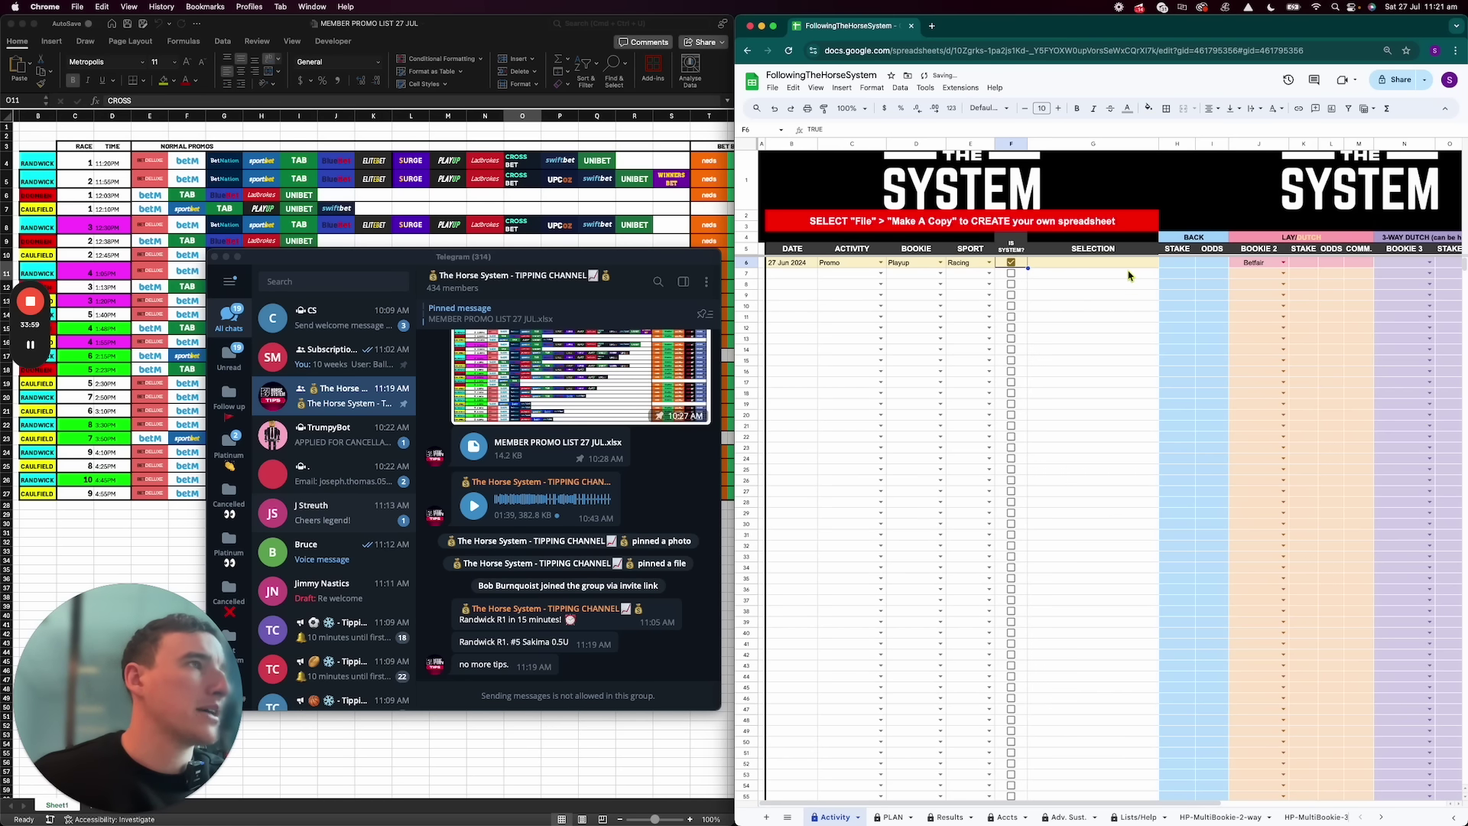
key(Tab)
key(Tab)
text(25)
key(Tab)
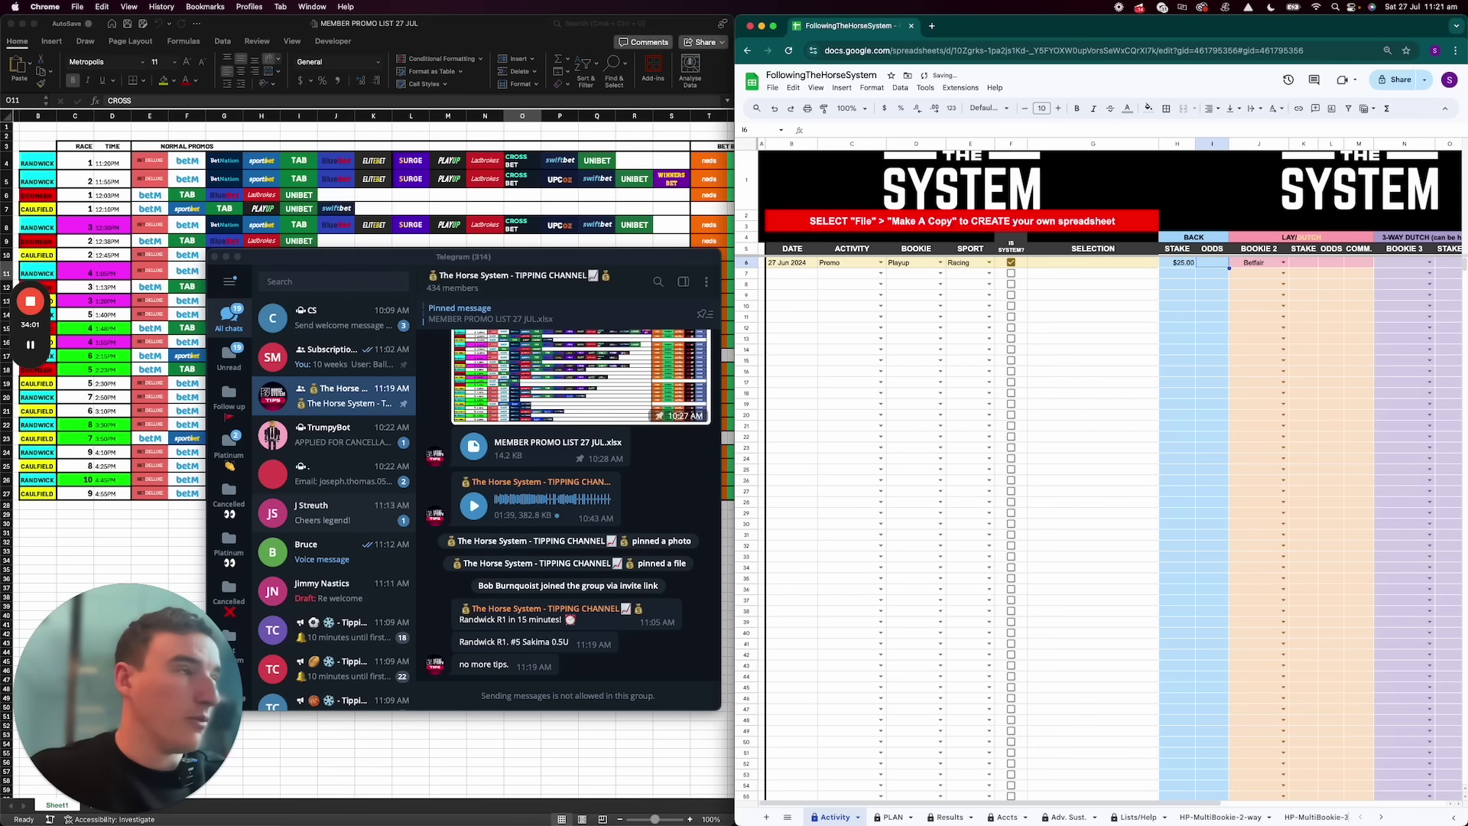
text(5)
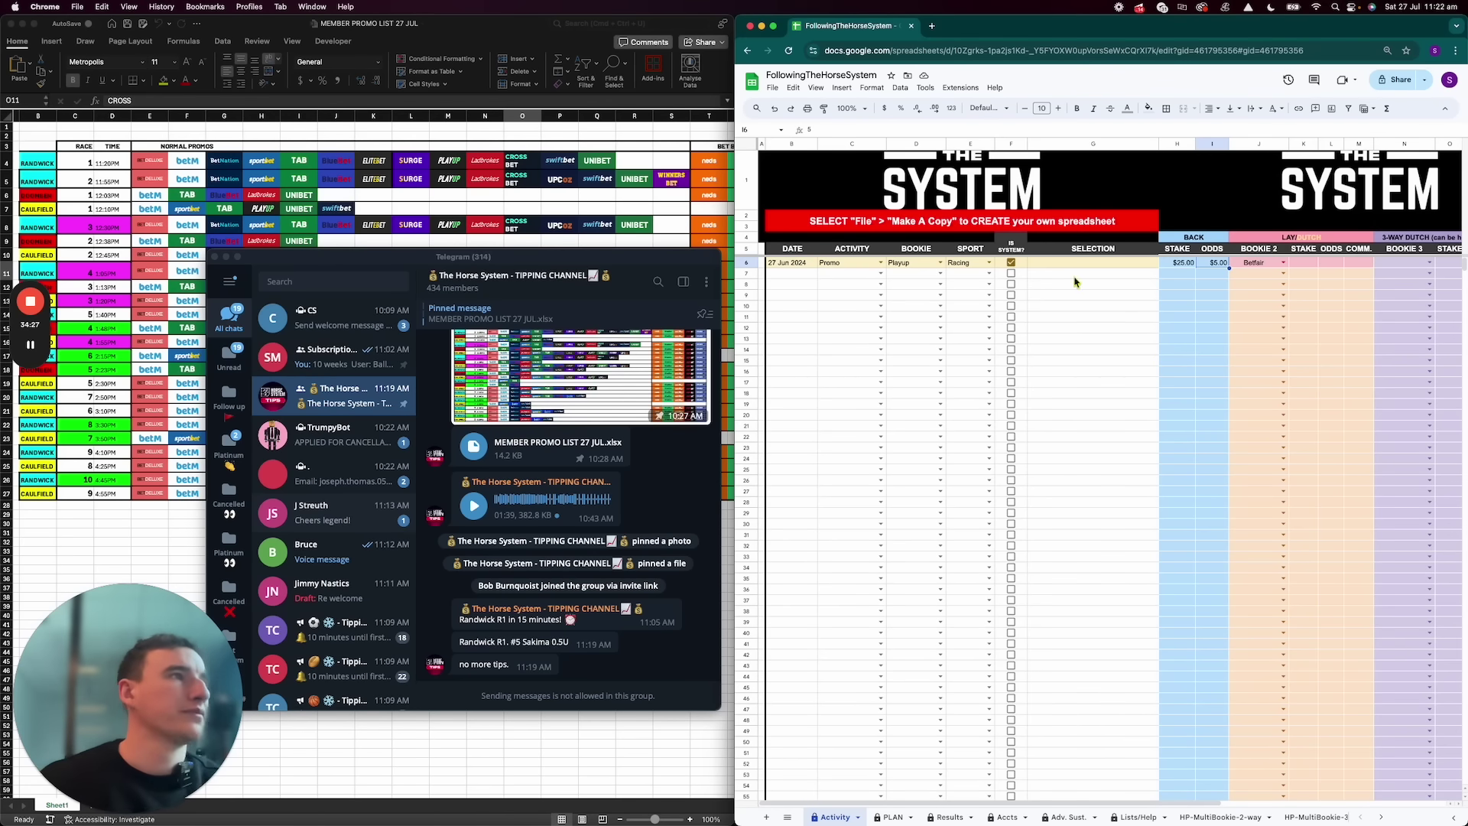
Set the Playup promo's result to Bonus and inspect its net cash calculation
click(1151, 276)
scroll(1208, 269, right, 5)
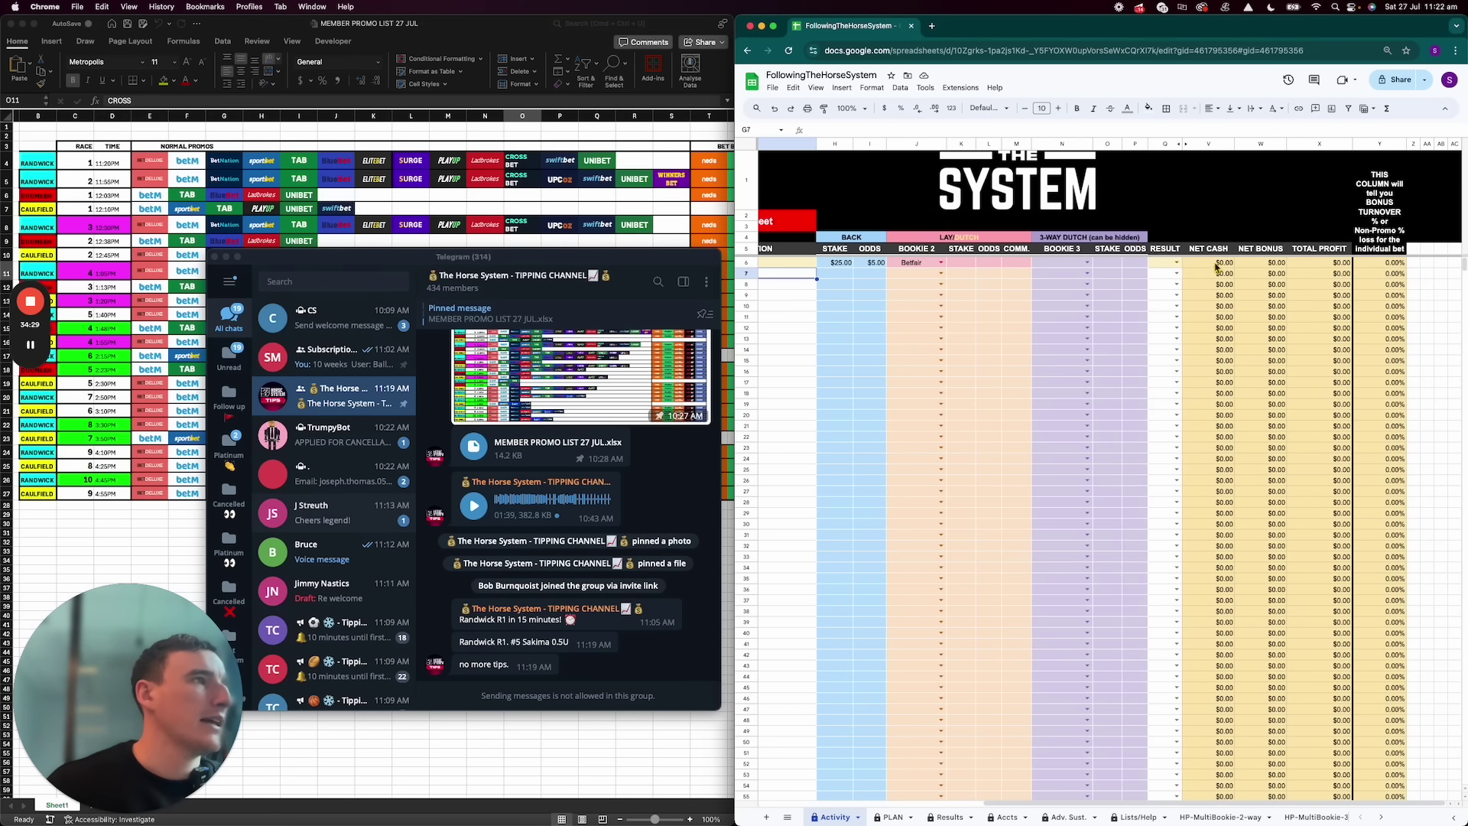
click(1159, 265)
click(1159, 266)
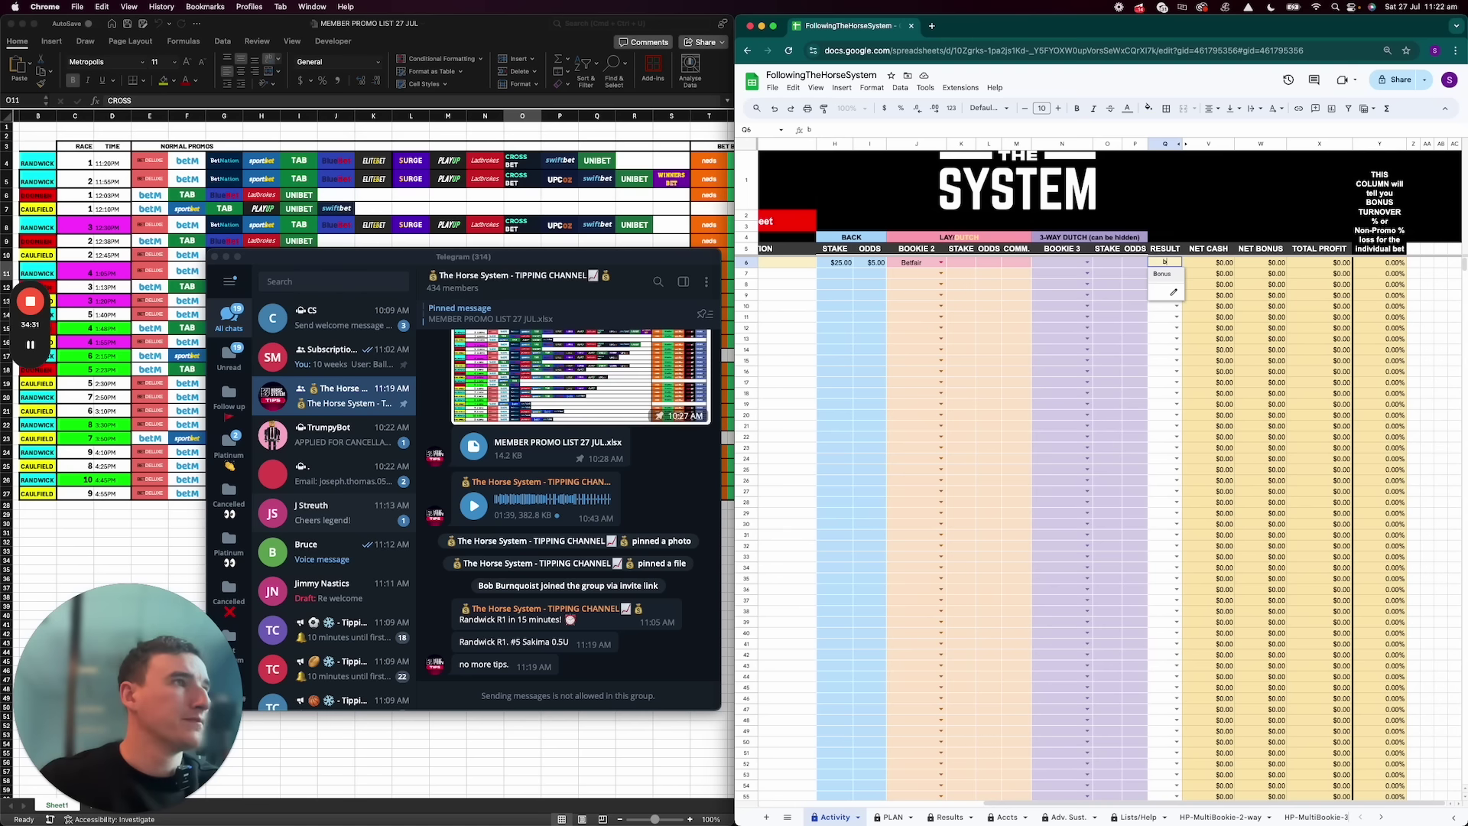
click(1159, 283)
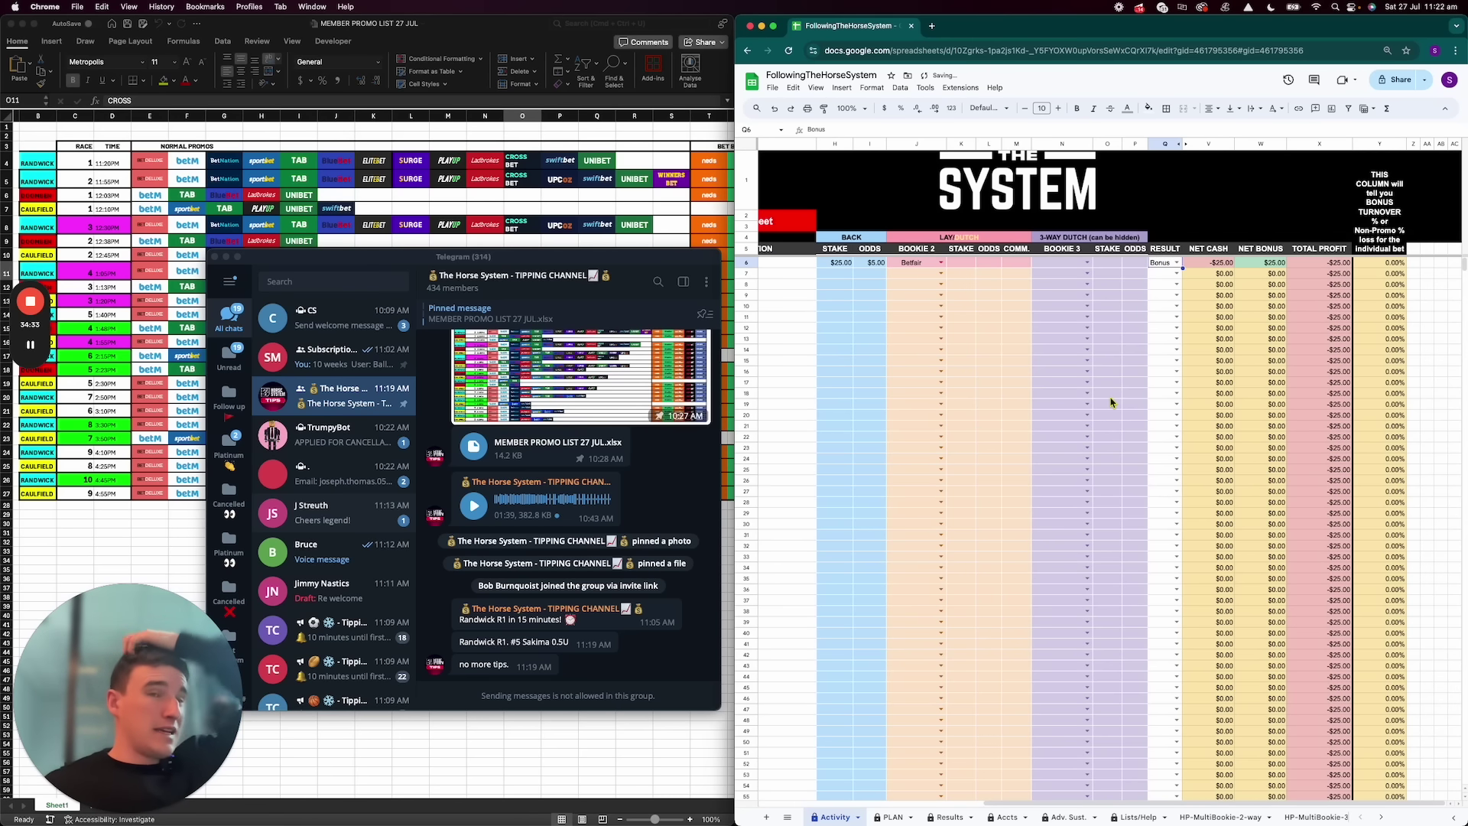
click(1216, 264)
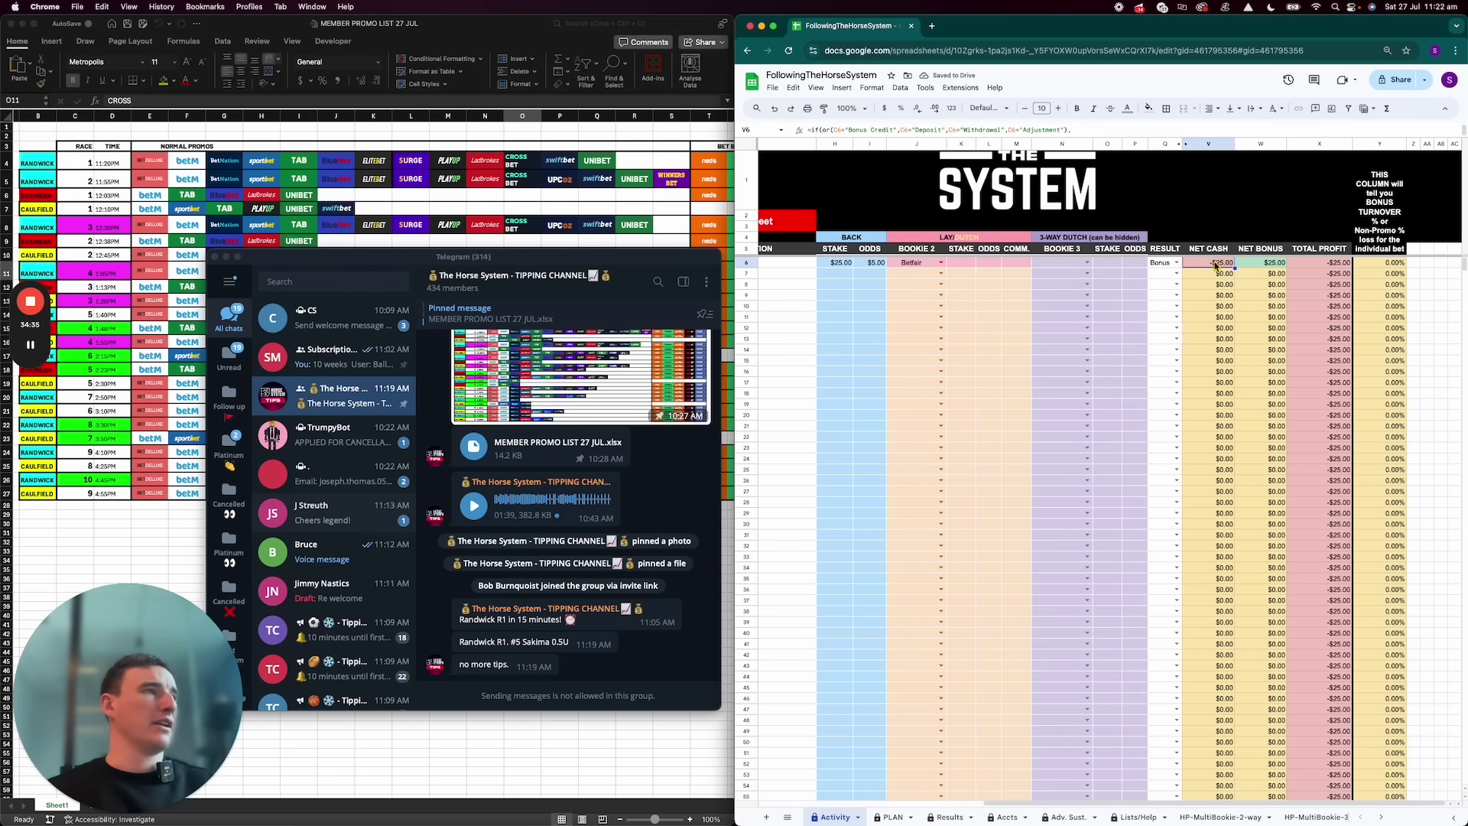
Record a Betnation deposit in the Activity sheet's second entry row, dated 27 Jun 2024, with a $100.00 stake
scroll(1204, 337, left, 5)
click(774, 275)
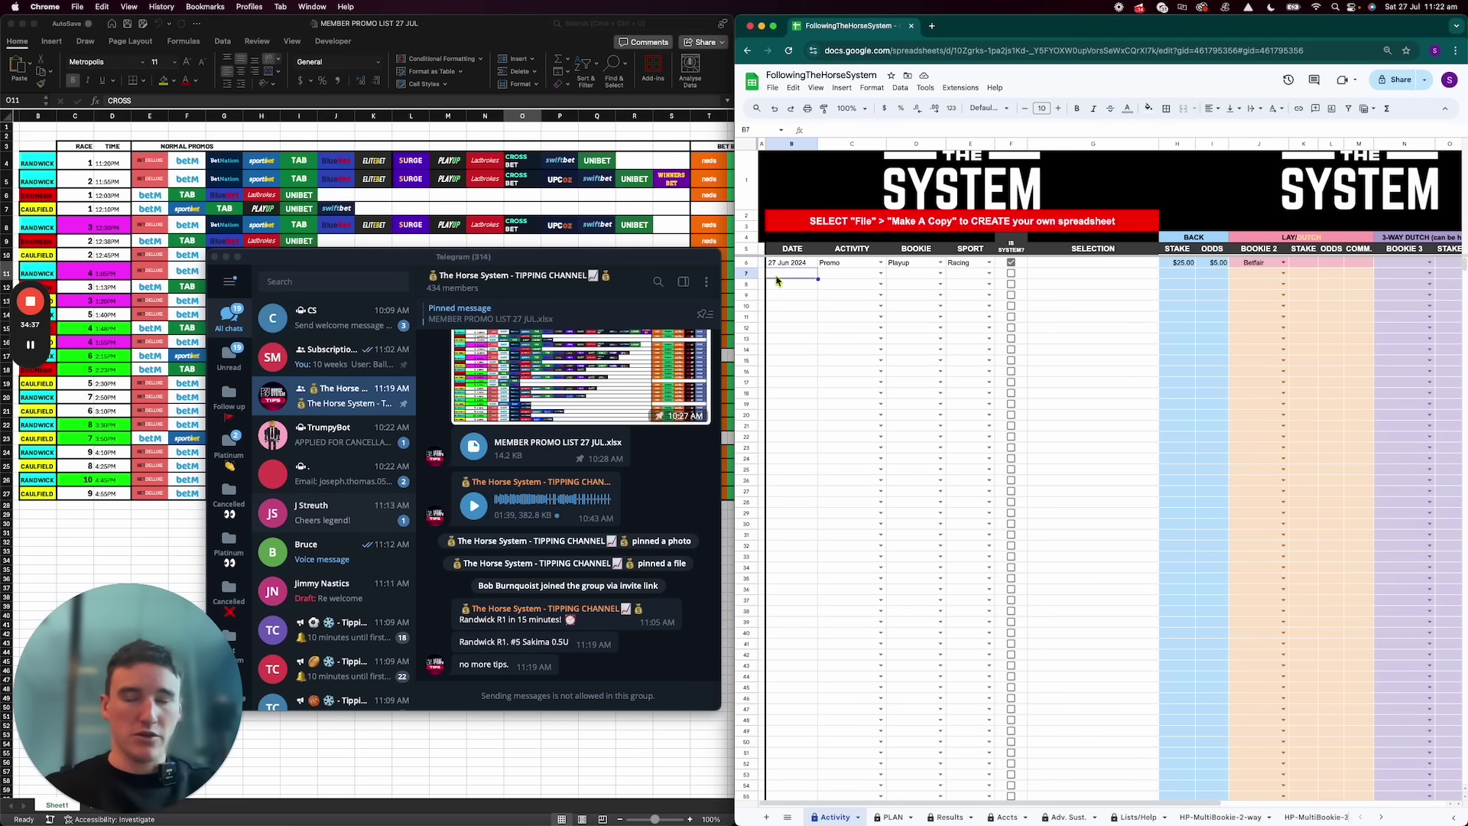
text(27 Jun 2024)
key(Tab)
text(Deposit)
key(Tab)
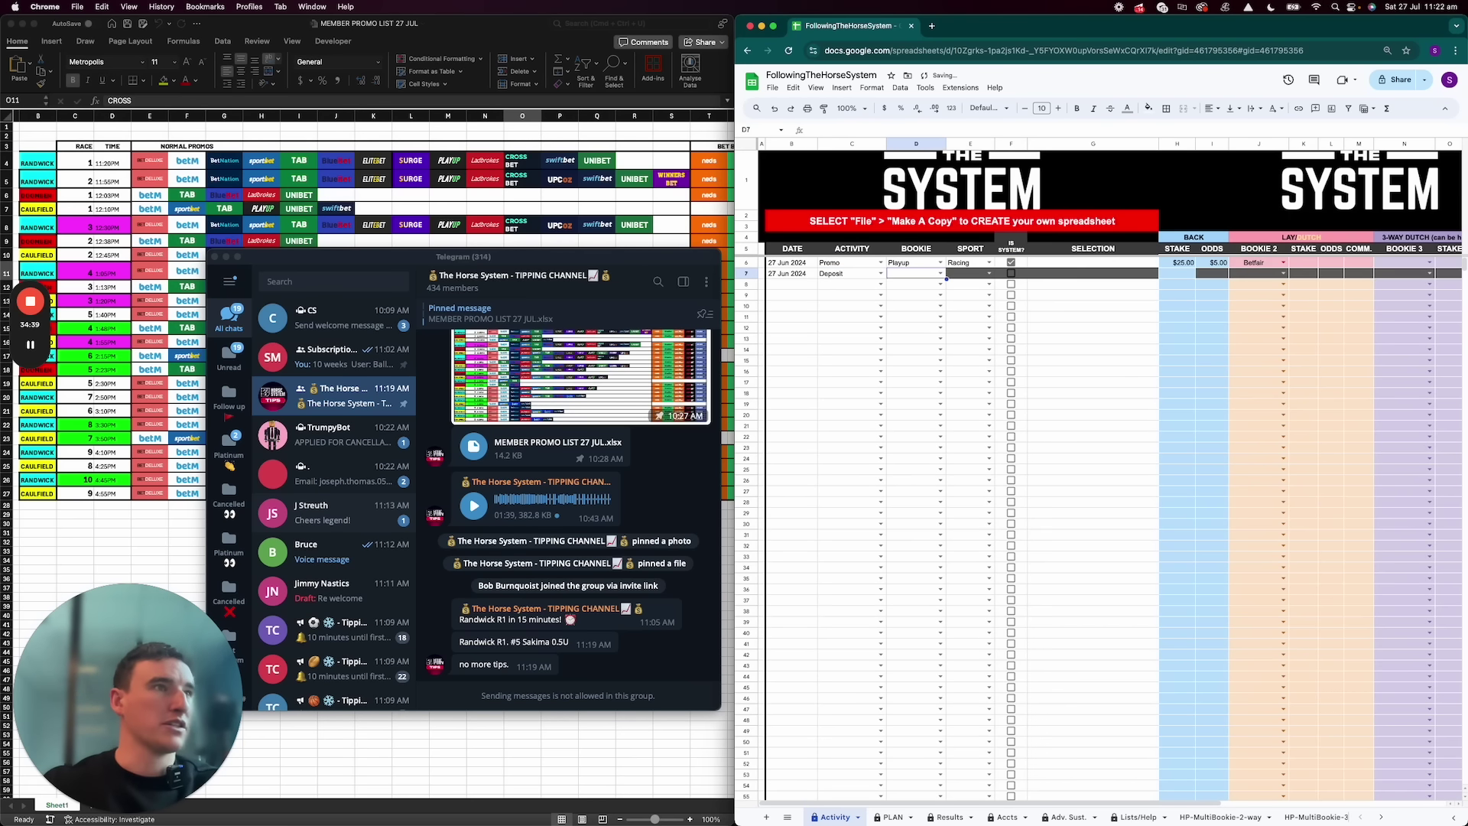
text(Betn)
key(Tab)
key(Tab)
key(Tab)
key(Tab)
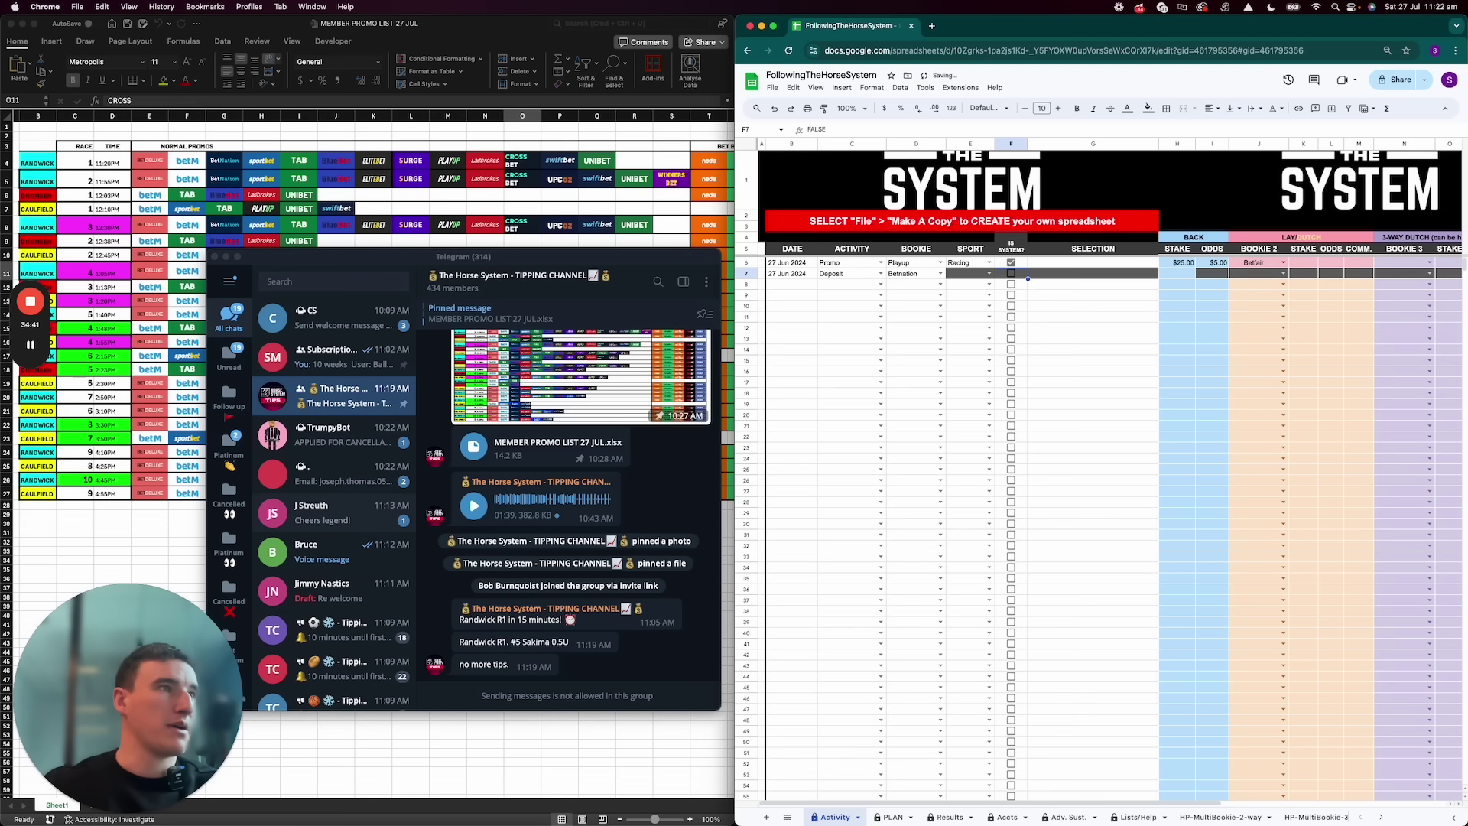
text(100)
key(Return)
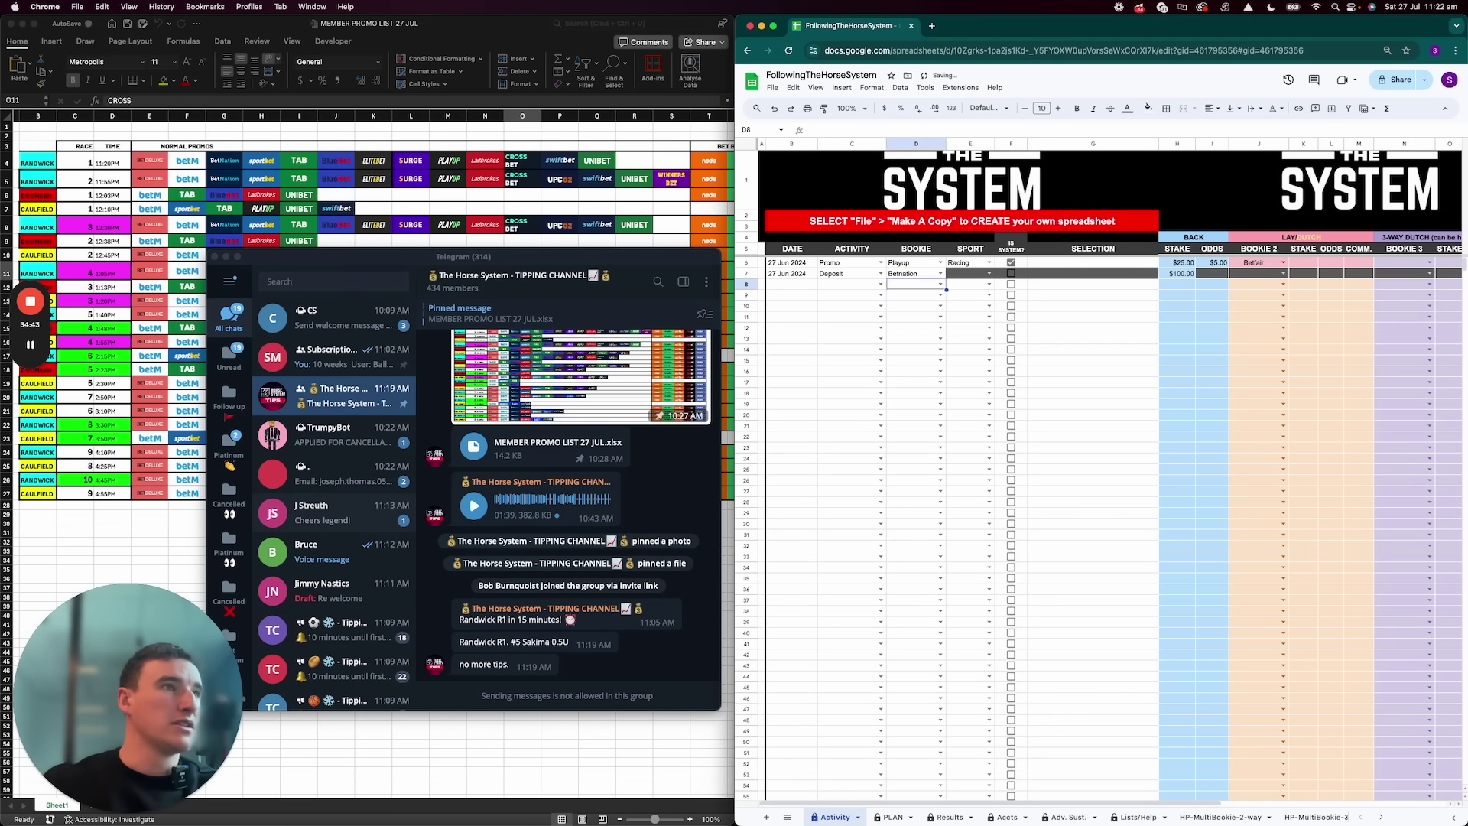
Add a Bonus Credit entry for Betnation in the third entry row, dated 27 Jun 2024, with a $50.00 stake
text(27/6)
key(Tab)
text(Bon)
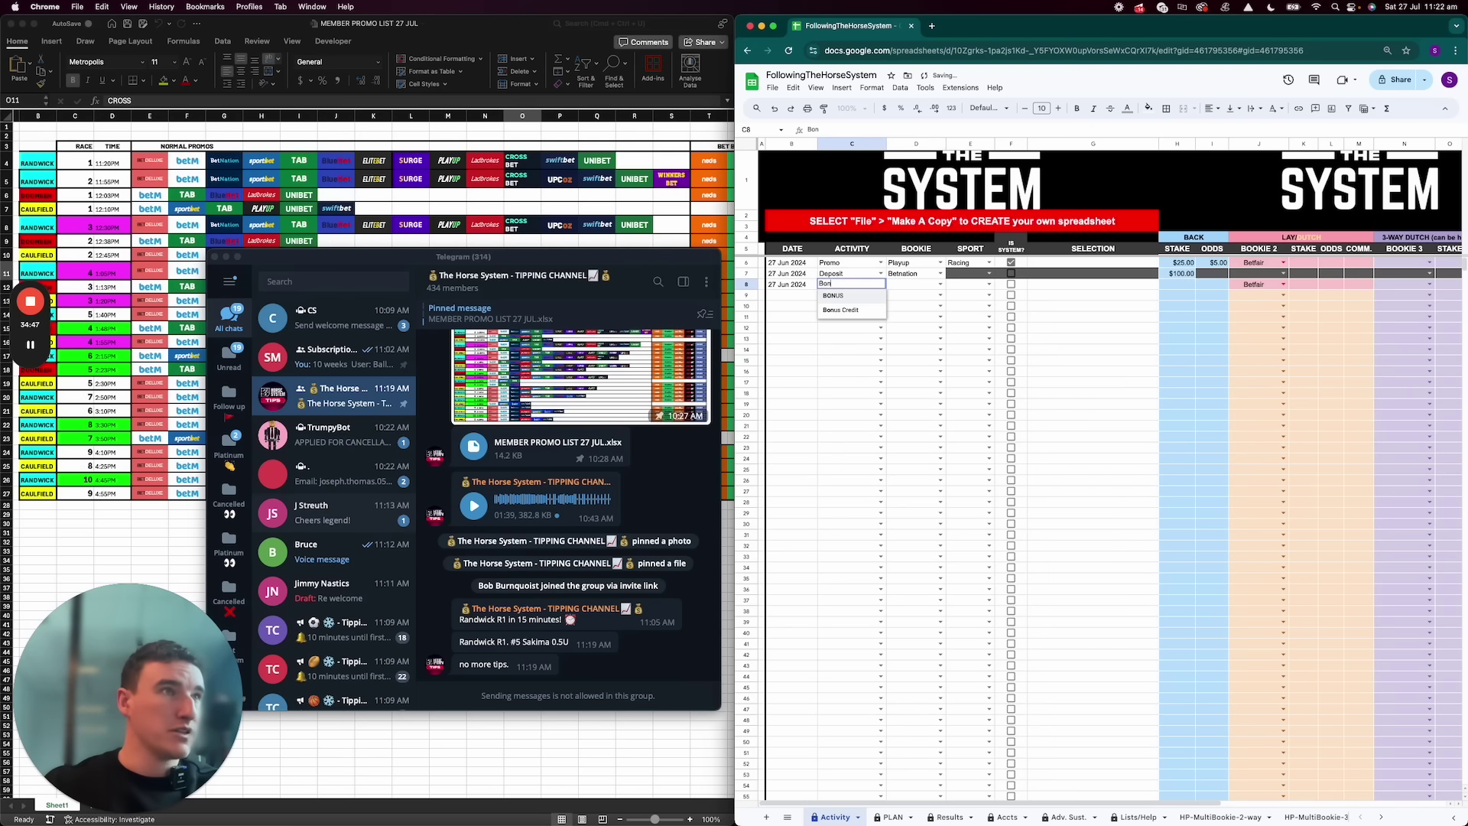
key(Down)
key(Tab)
text(Betnation)
key(Tab)
key(Tab)
key(Tab)
key(Tab)
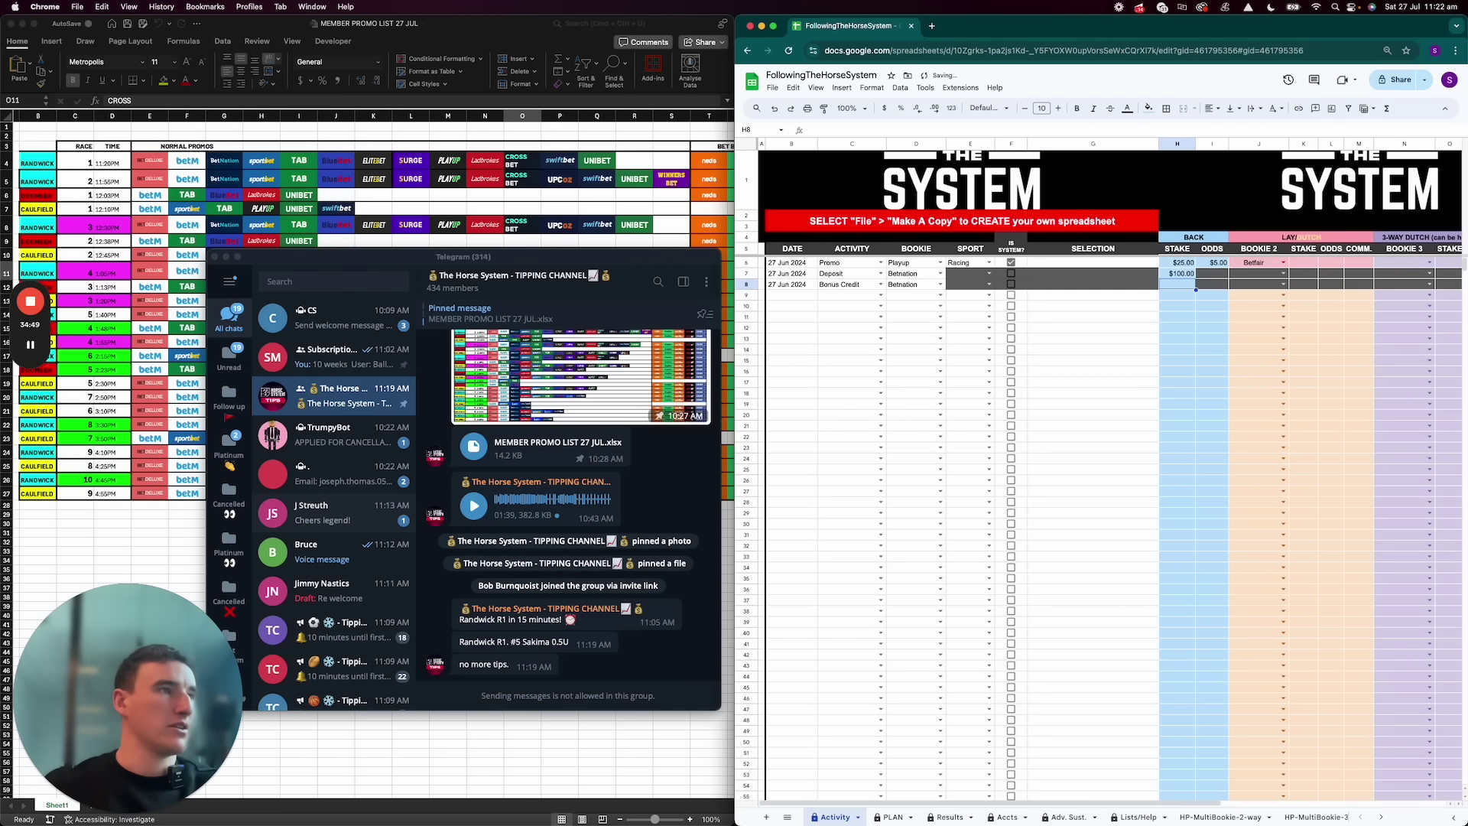
text(50)
key(Return)
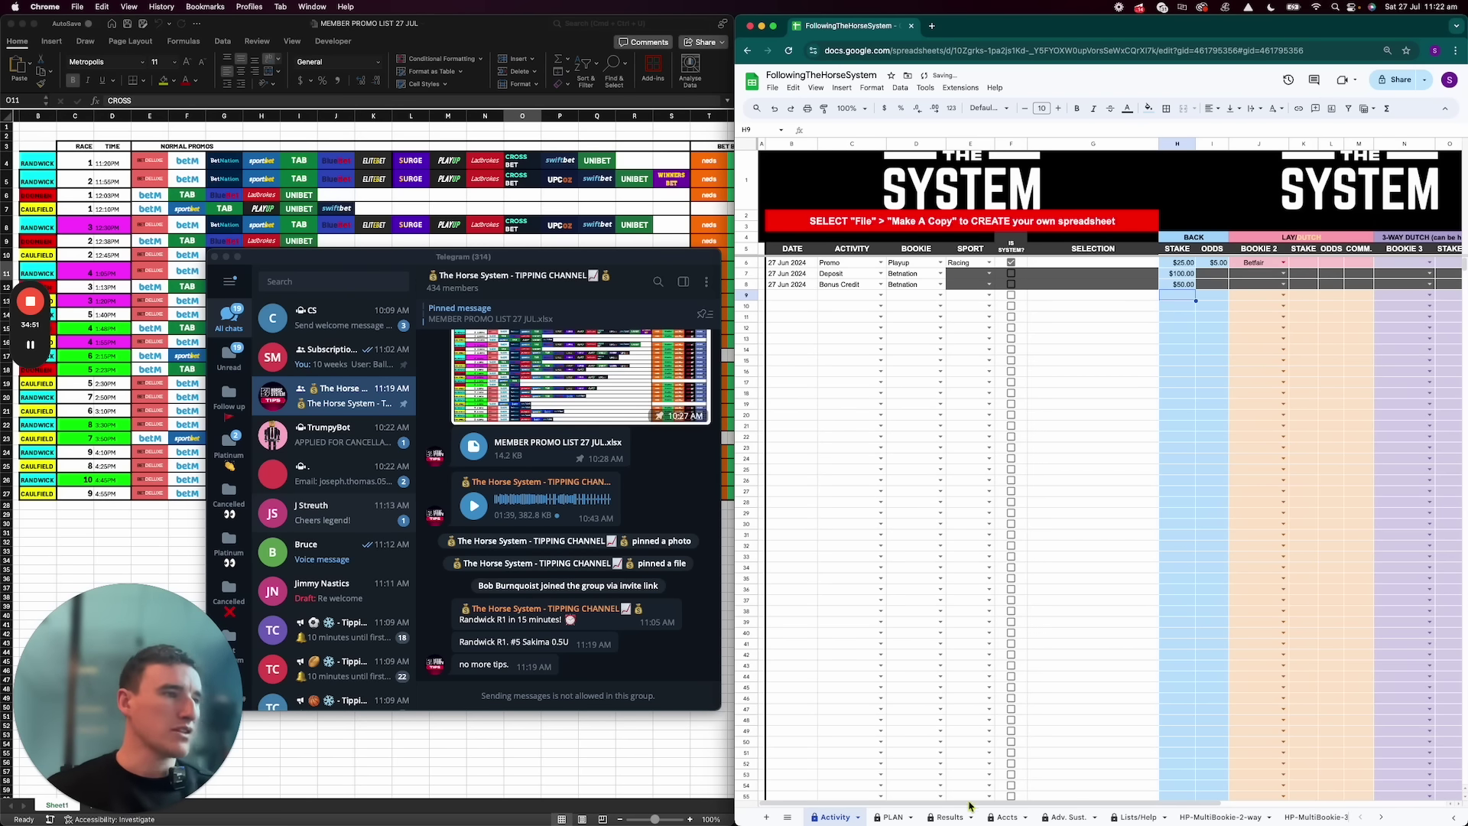
Inspect the Betnation and Playup bonus balances in the Accts sheet and return to the Bonus Credit entry in Activity
click(1004, 817)
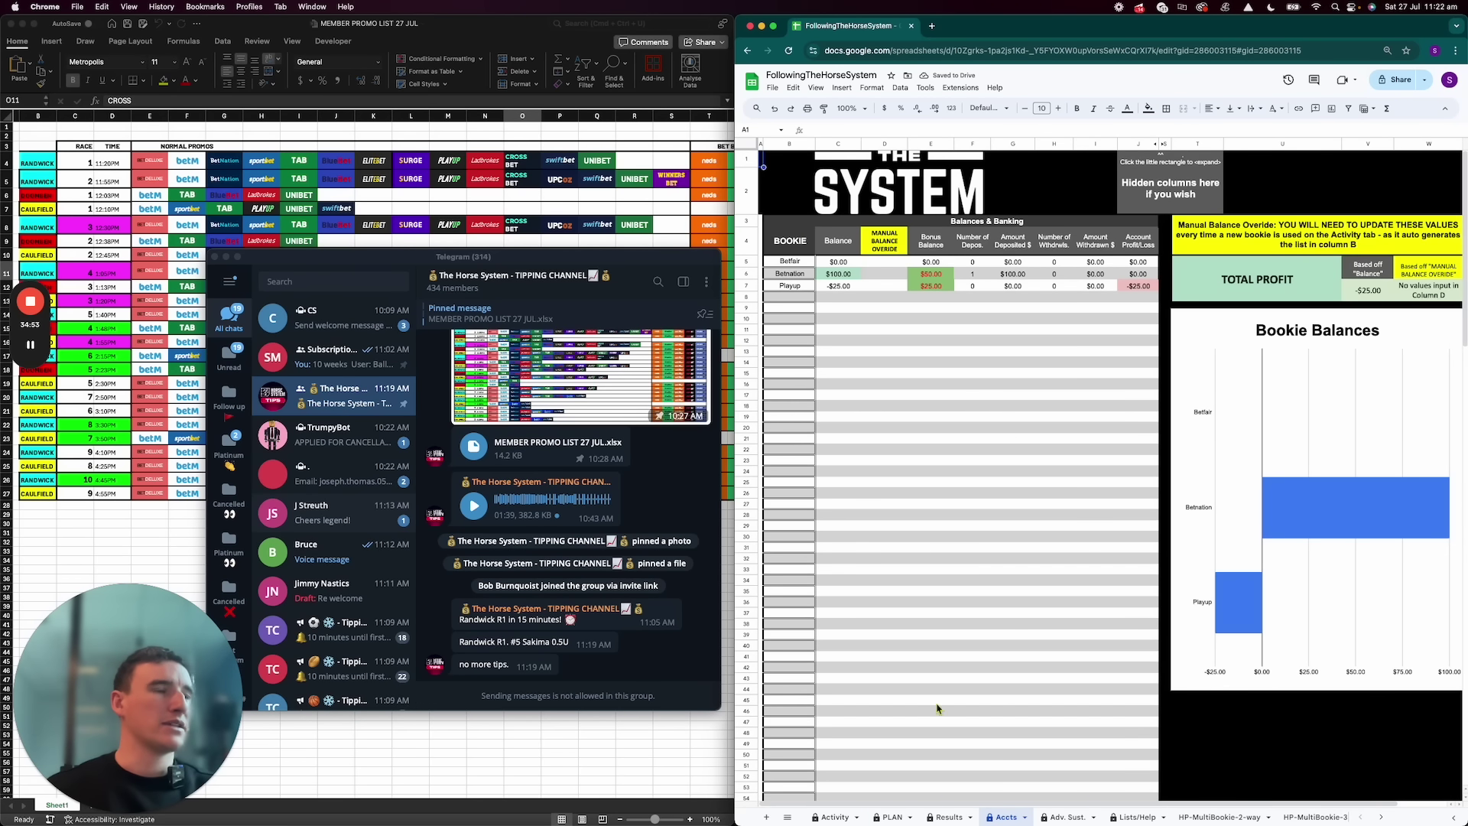
click(944, 272)
click(932, 288)
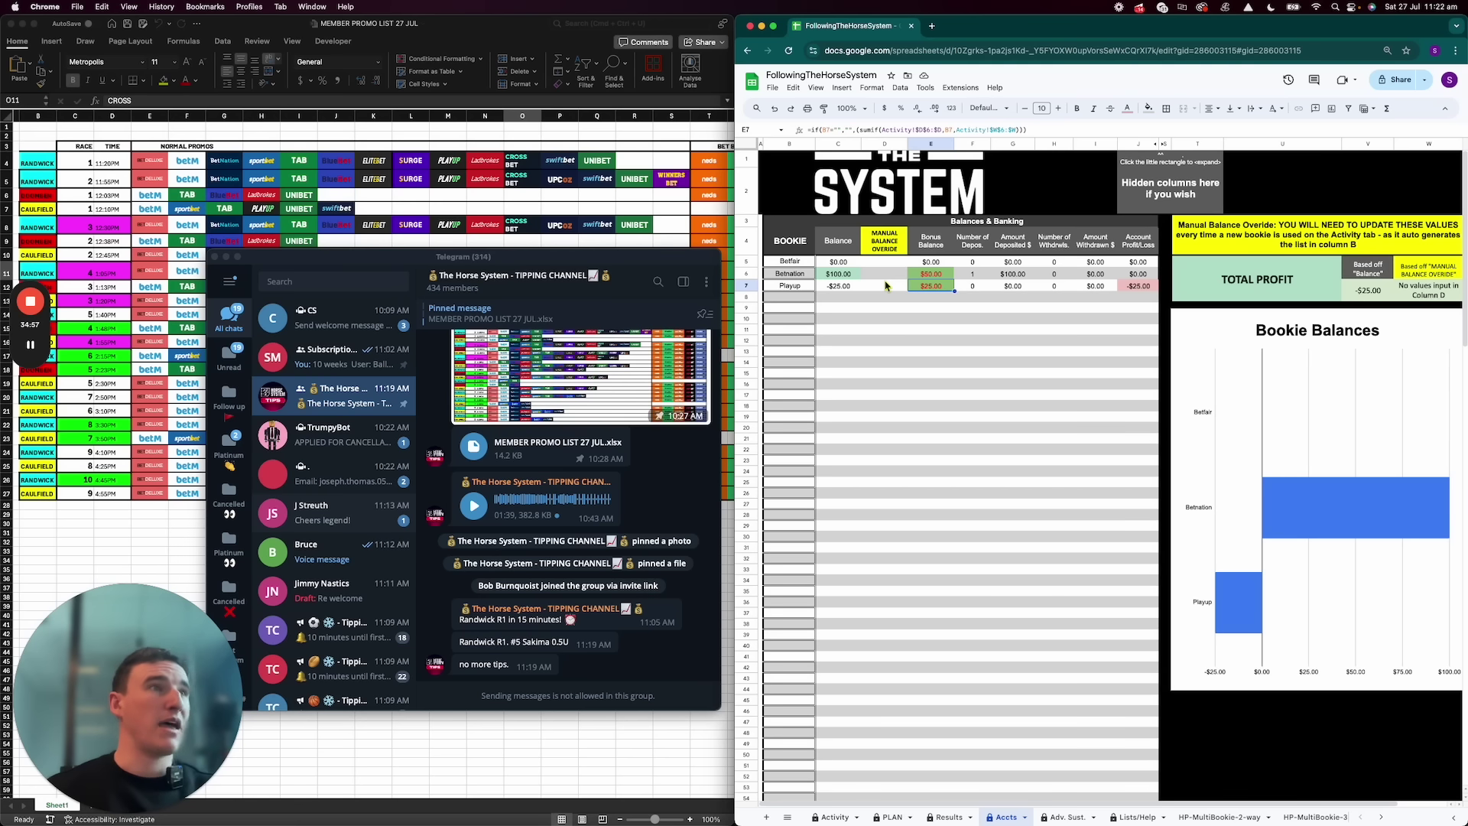
click(929, 276)
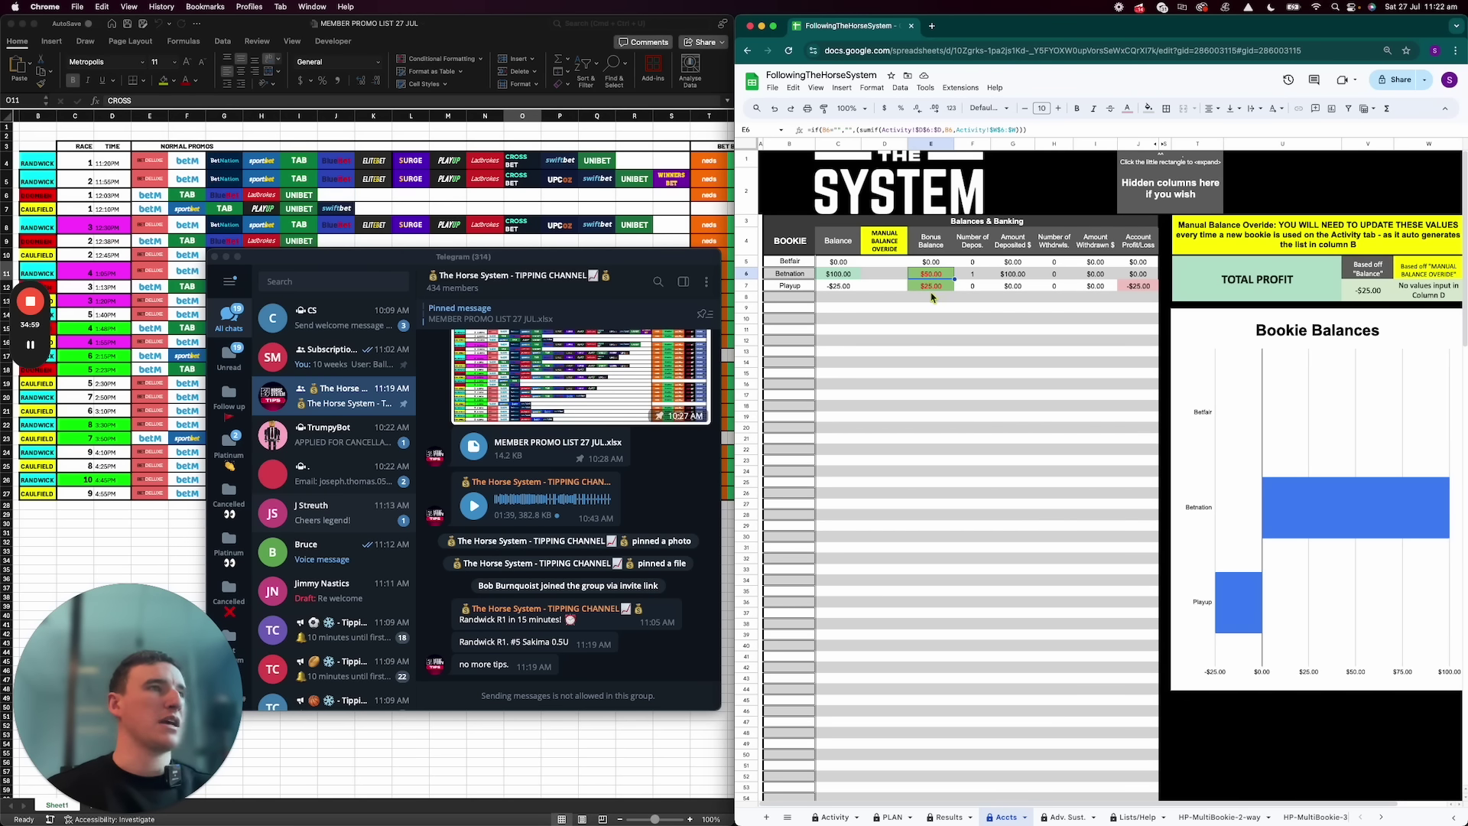
click(837, 816)
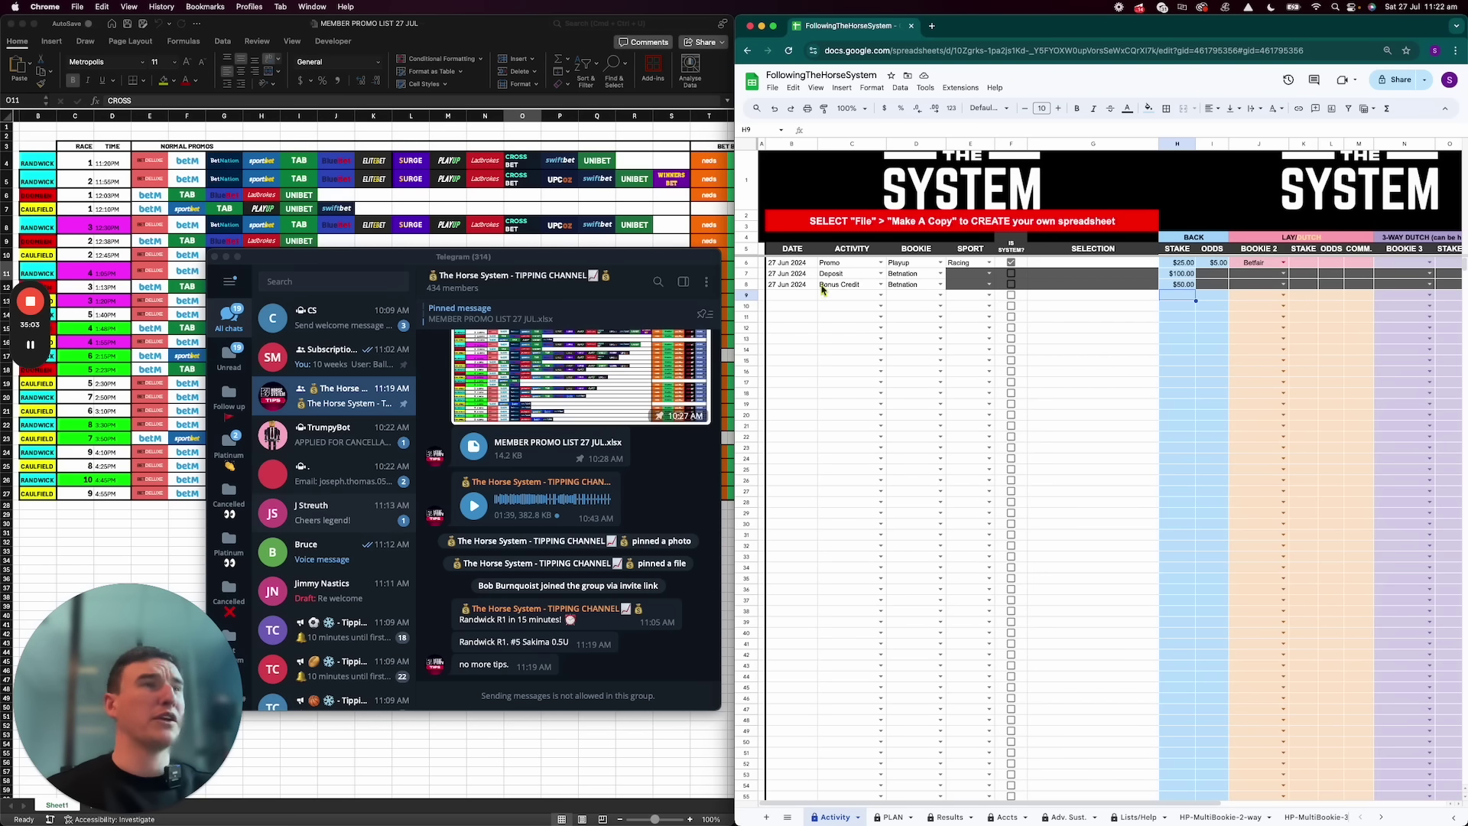
click(856, 287)
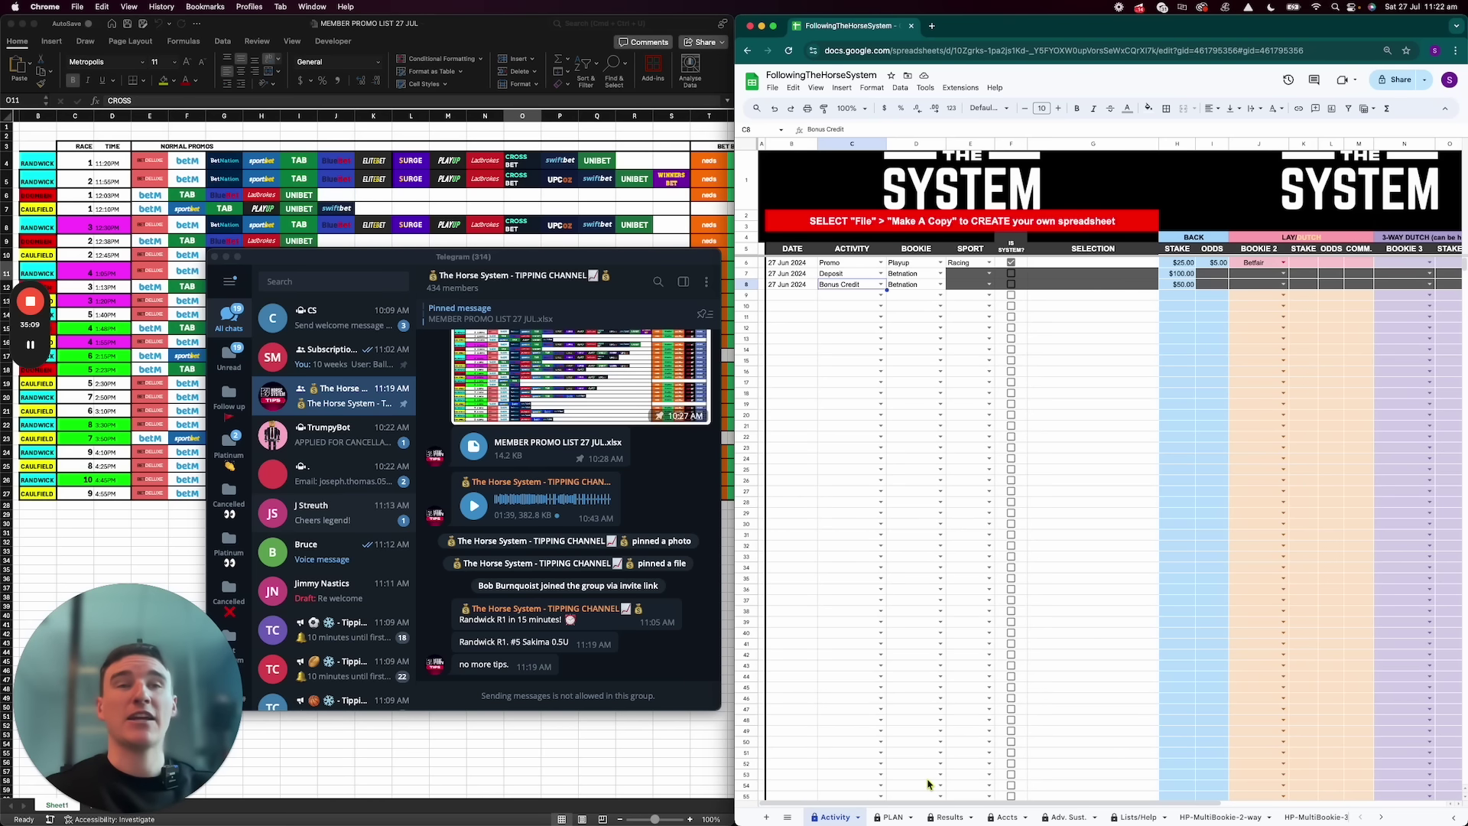
Review the daily profit in the Results sheet and the bonus balances in Accts, and return to the next empty Activity row
click(946, 817)
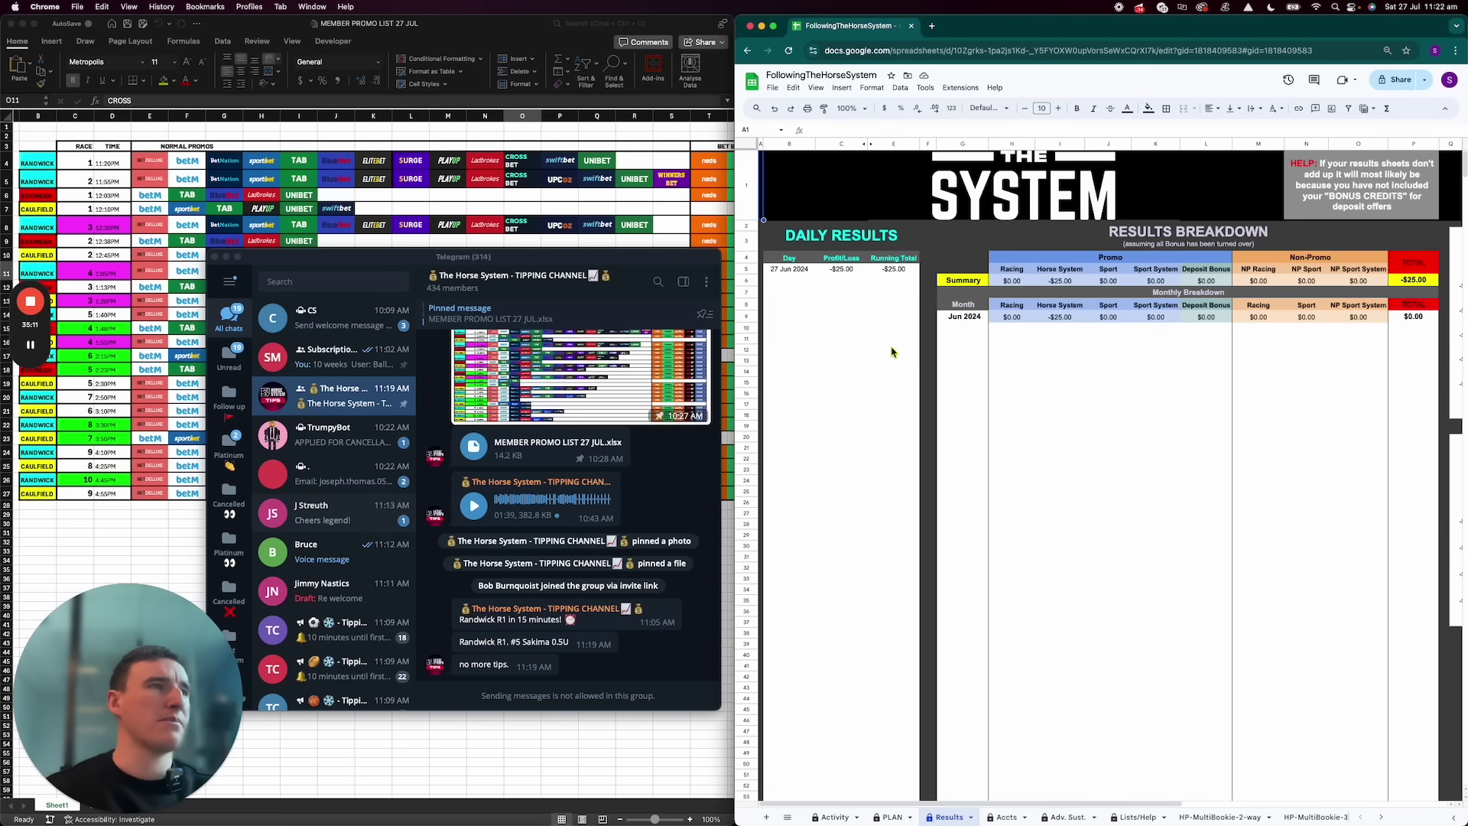
click(1005, 817)
drag(943, 265, 933, 298)
click(934, 300)
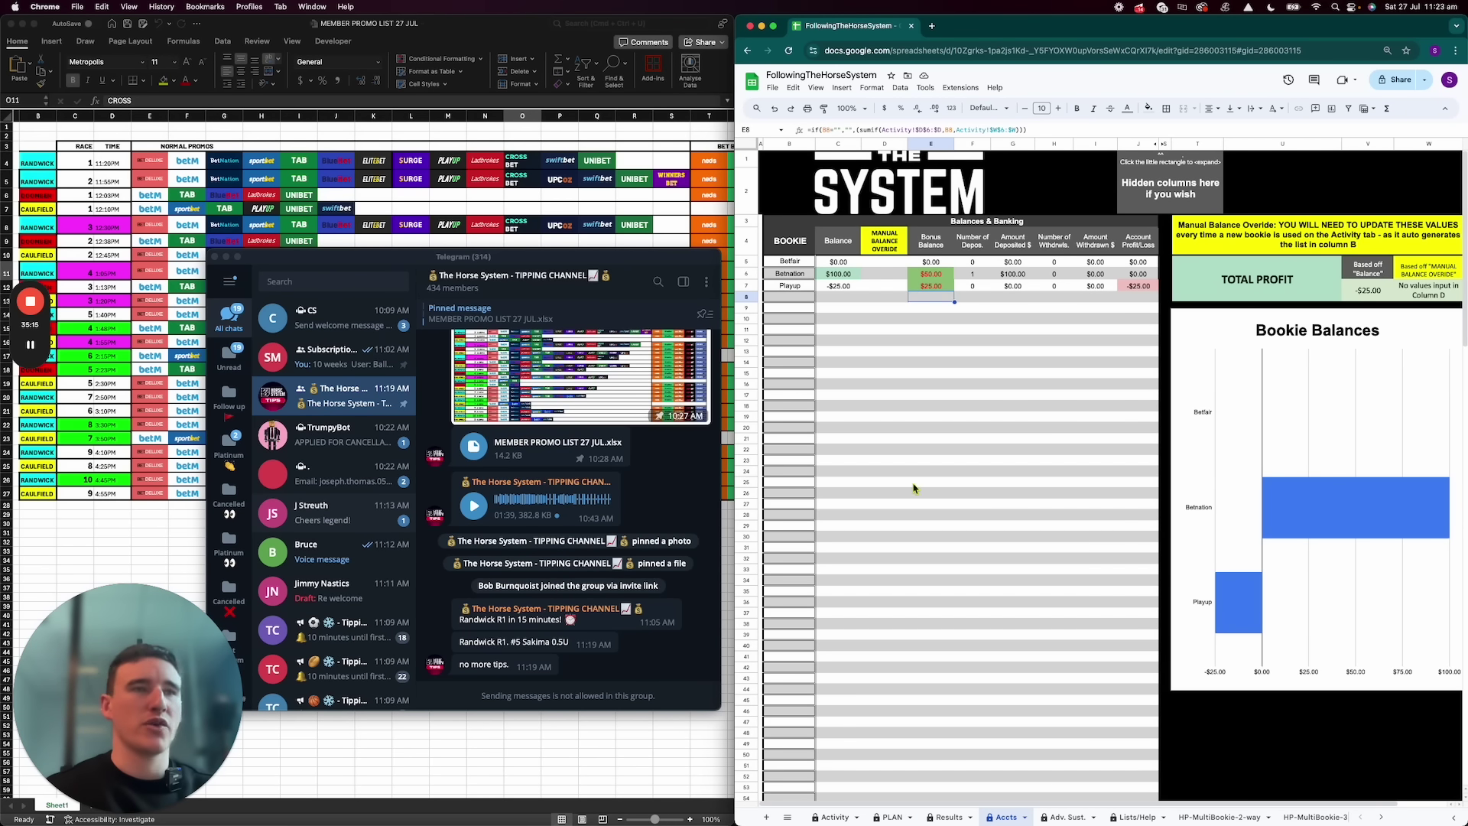
click(833, 817)
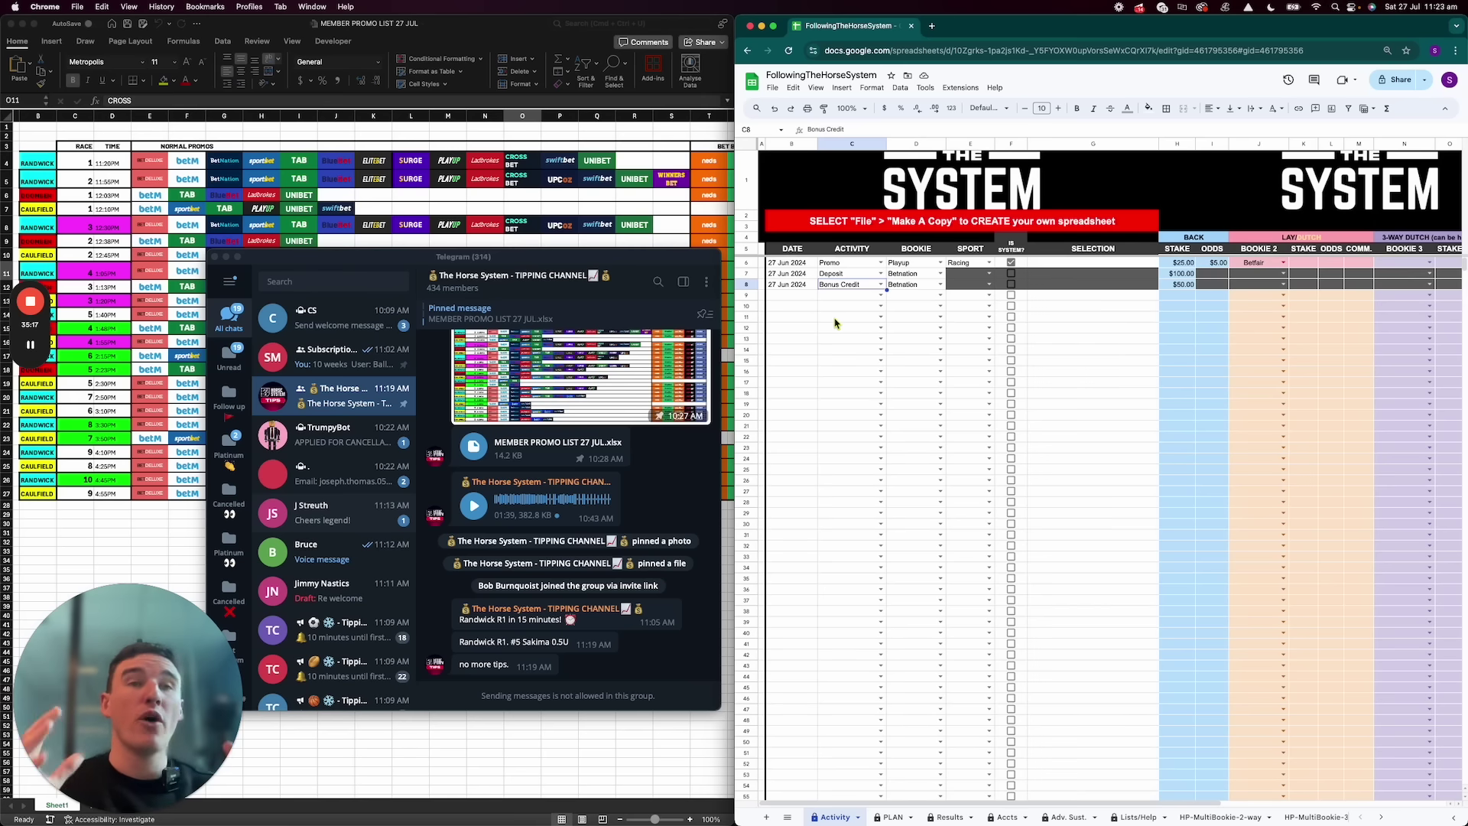
click(779, 298)
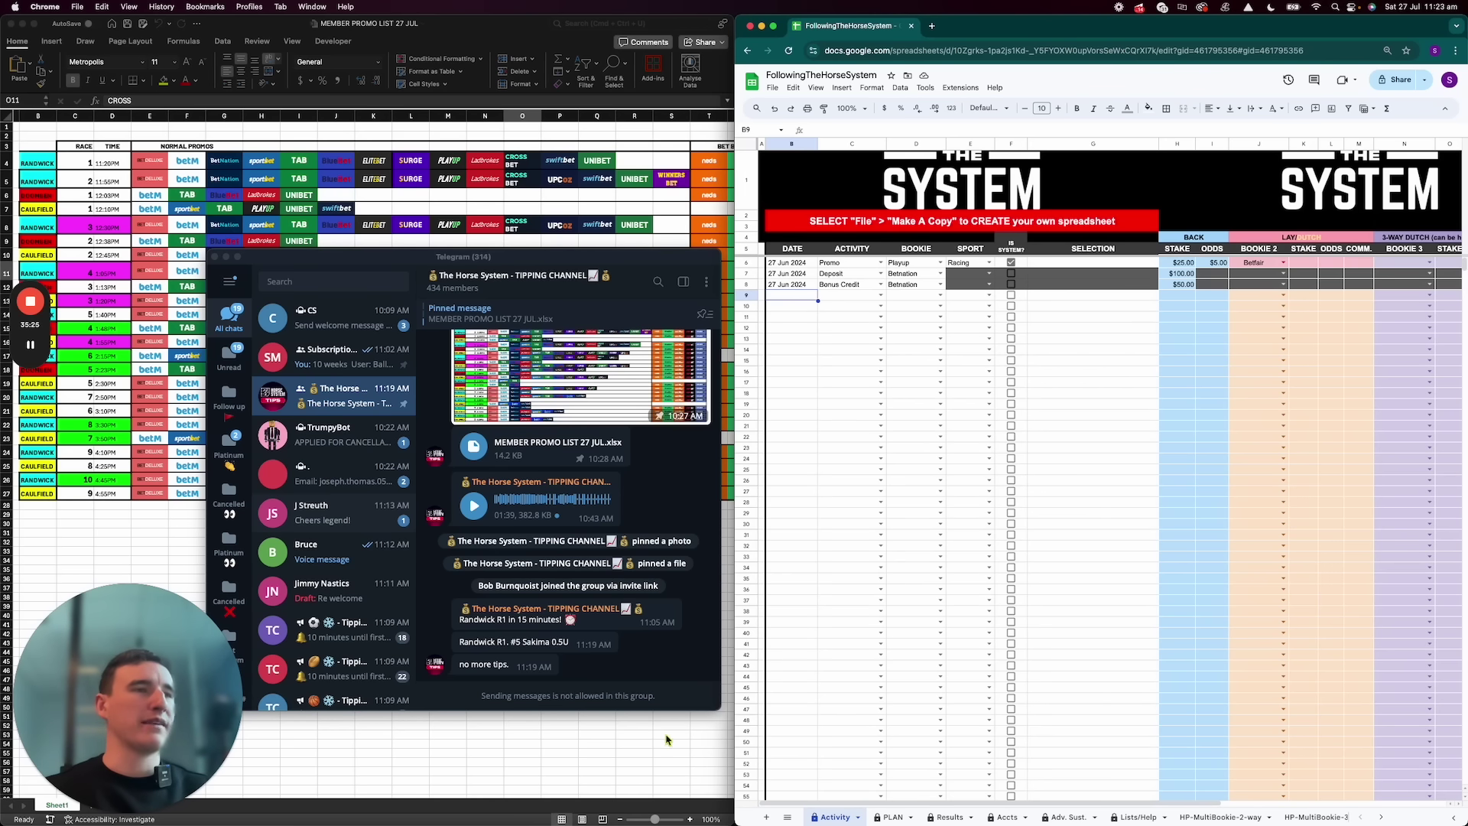
Clear the second bet of Randwick race 1 in the PLAN sheet
click(891, 817)
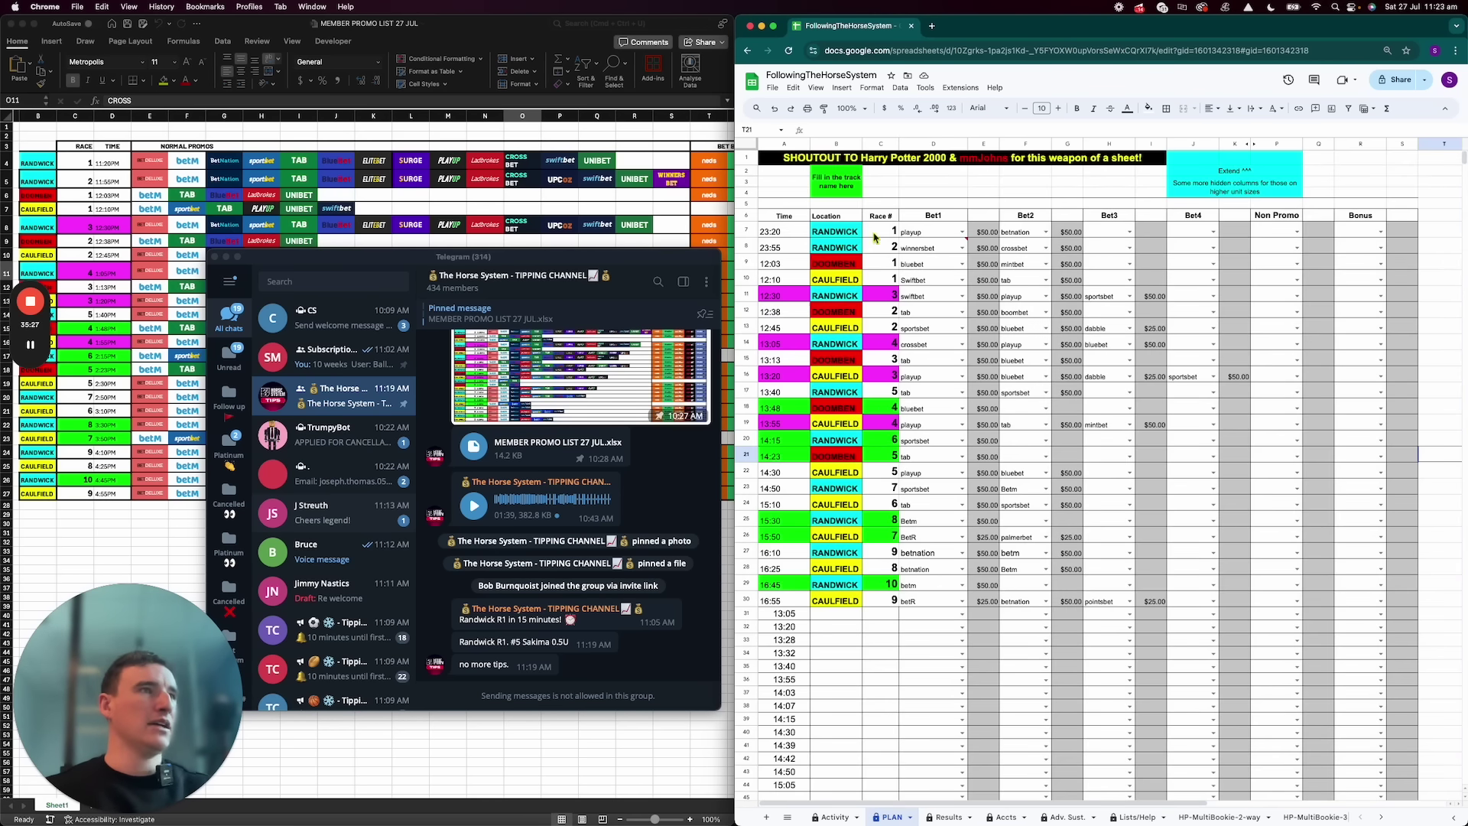
click(1025, 237)
key(BackSpace)
key(Left)
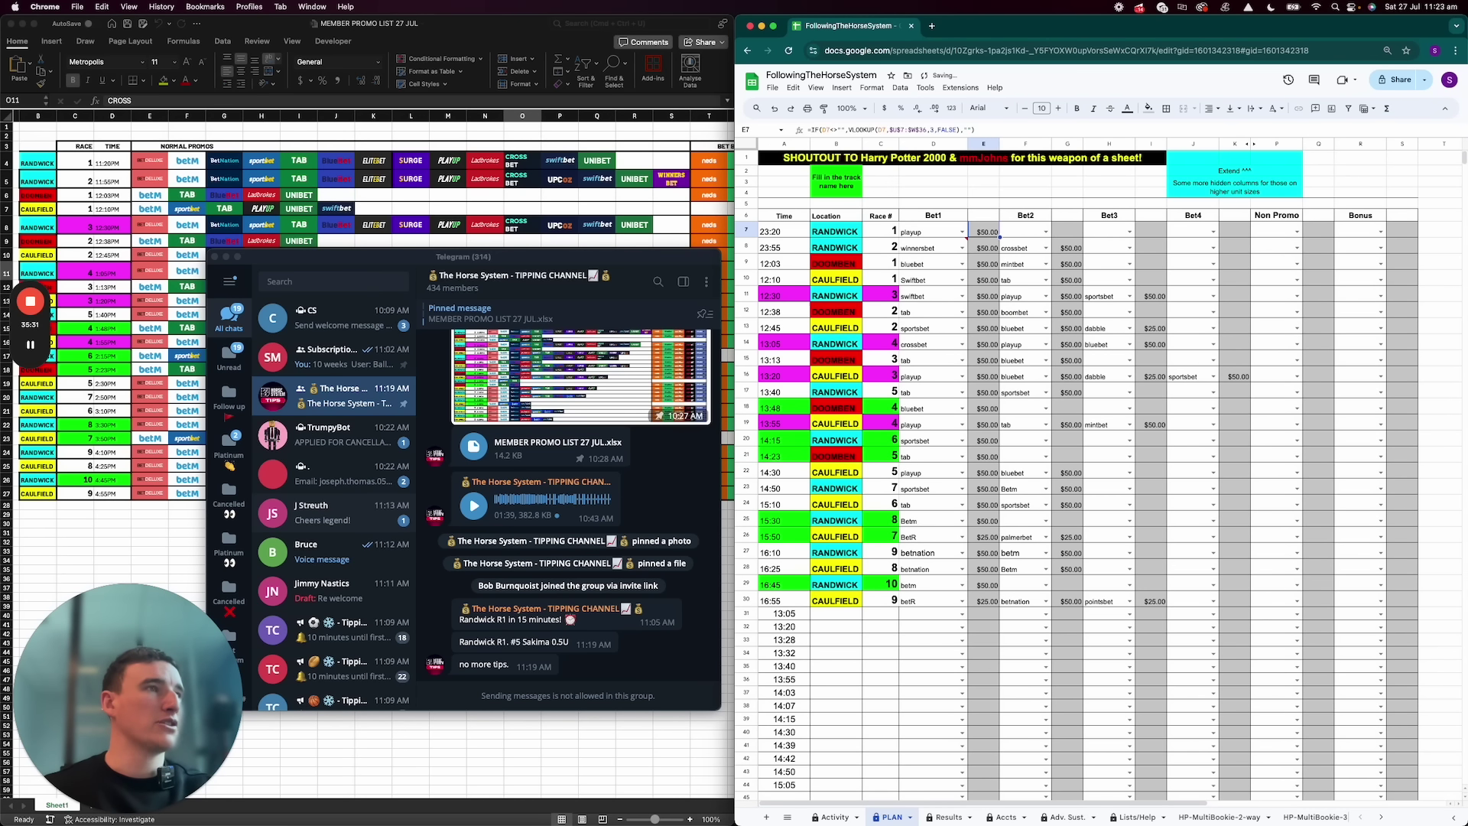
Examine the planned promo counts per bookmaker in the PLAN sheet, comparing BetNation, BlueBet and PlayUp
scroll(1007, 331, right, 10)
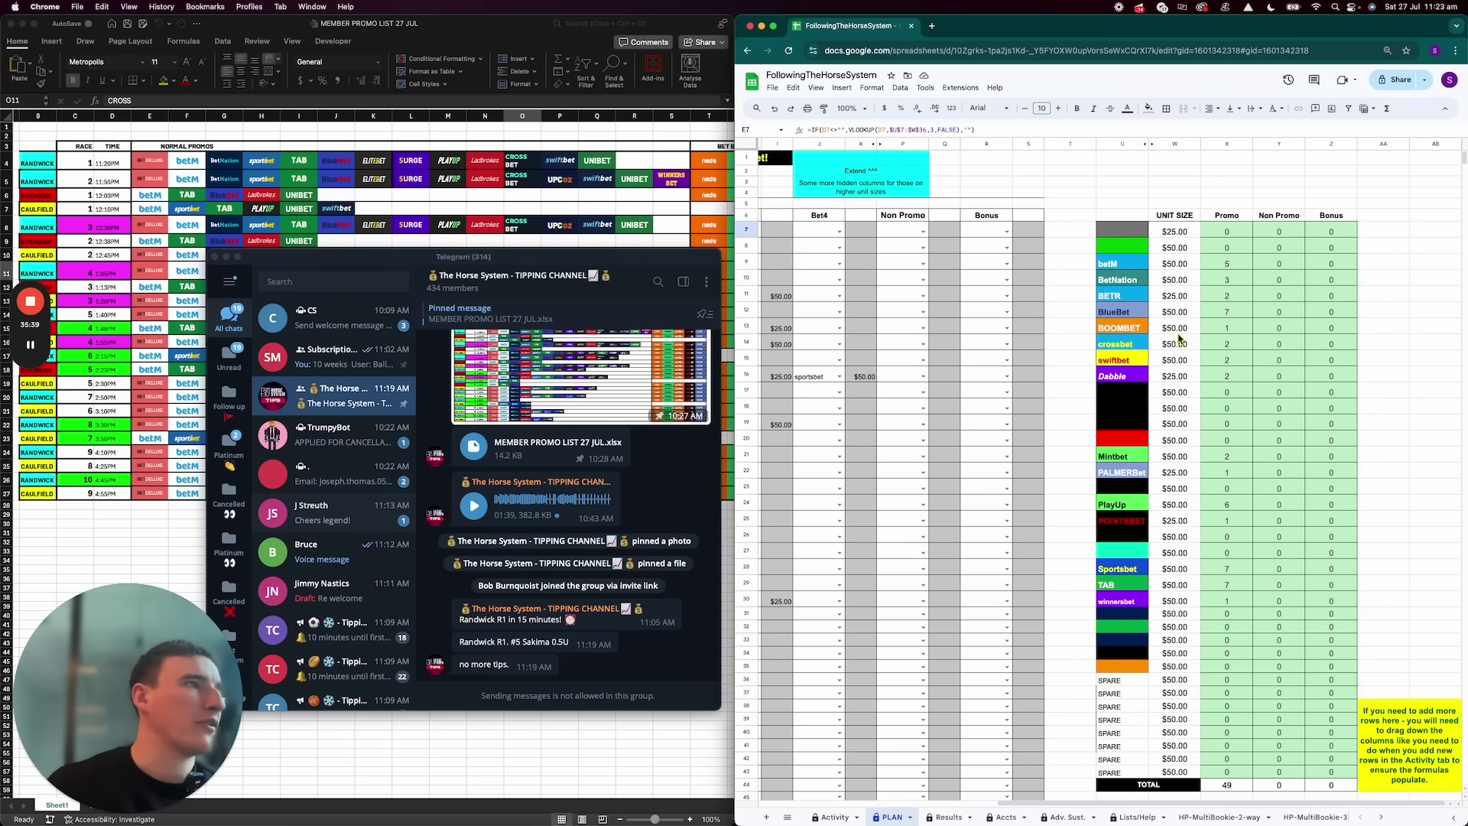
click(1224, 281)
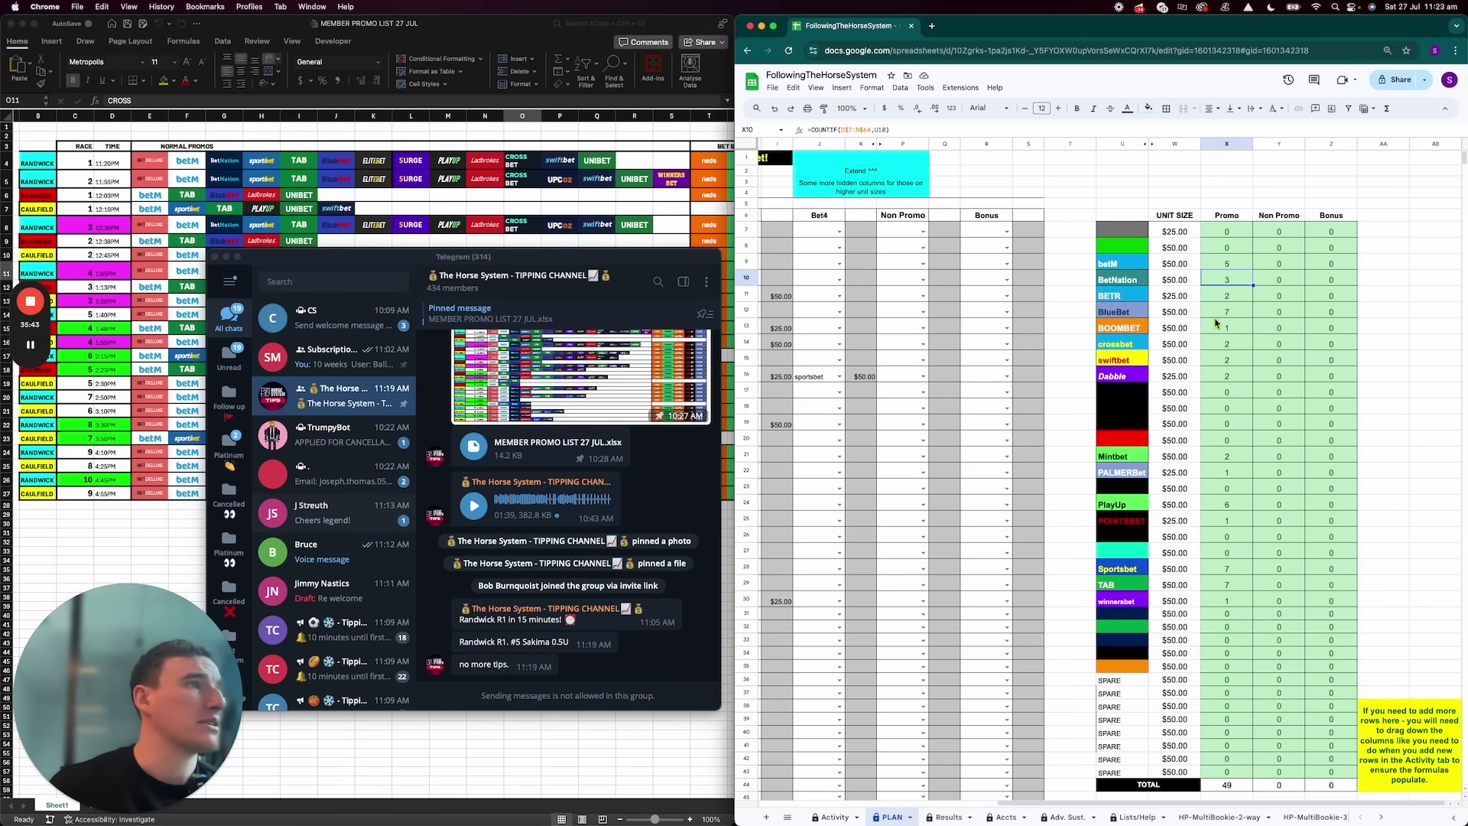
click(1226, 313)
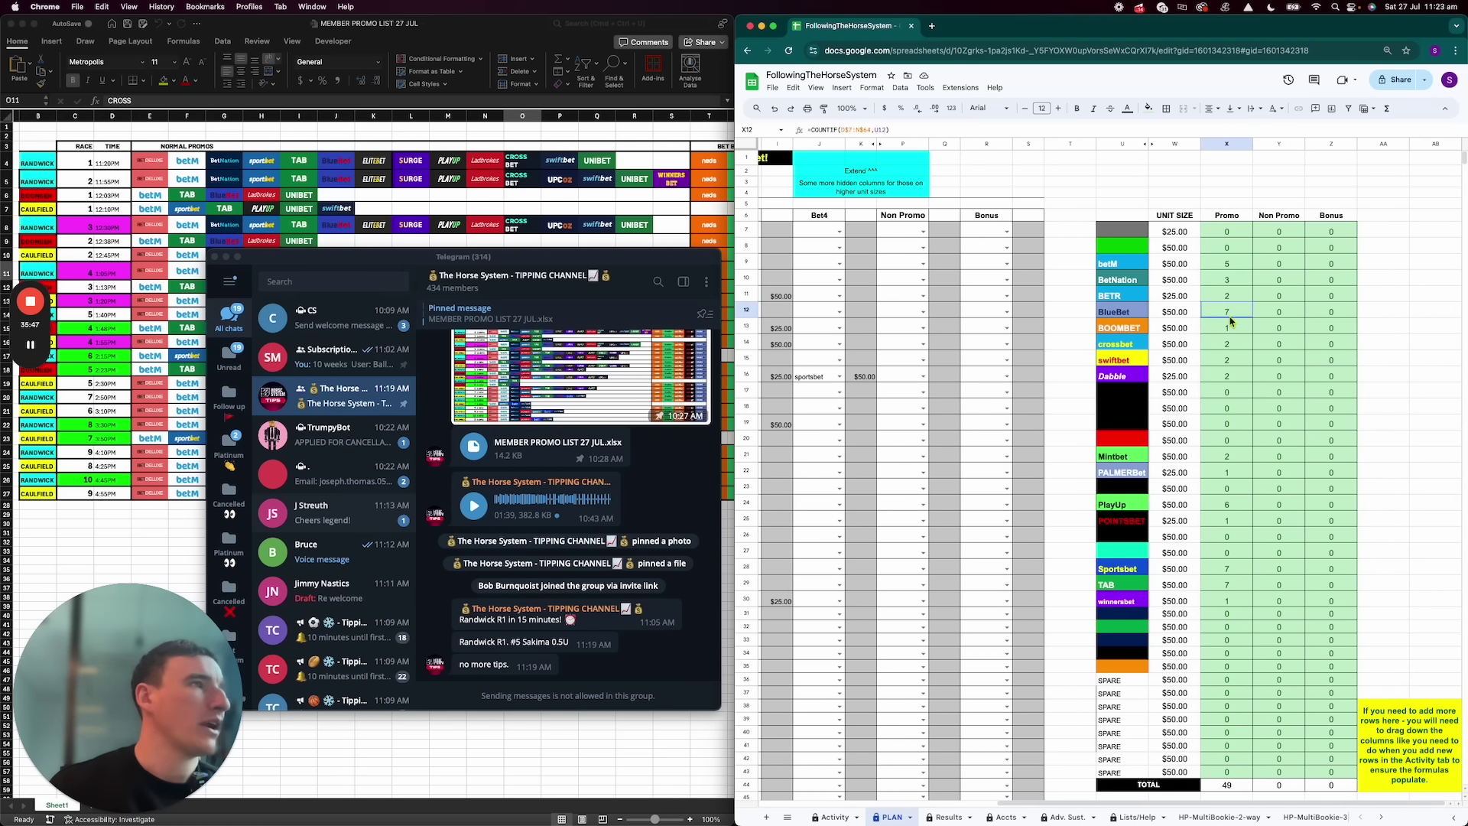
scroll(1231, 321, left, 10)
scroll(931, 273, right, 10)
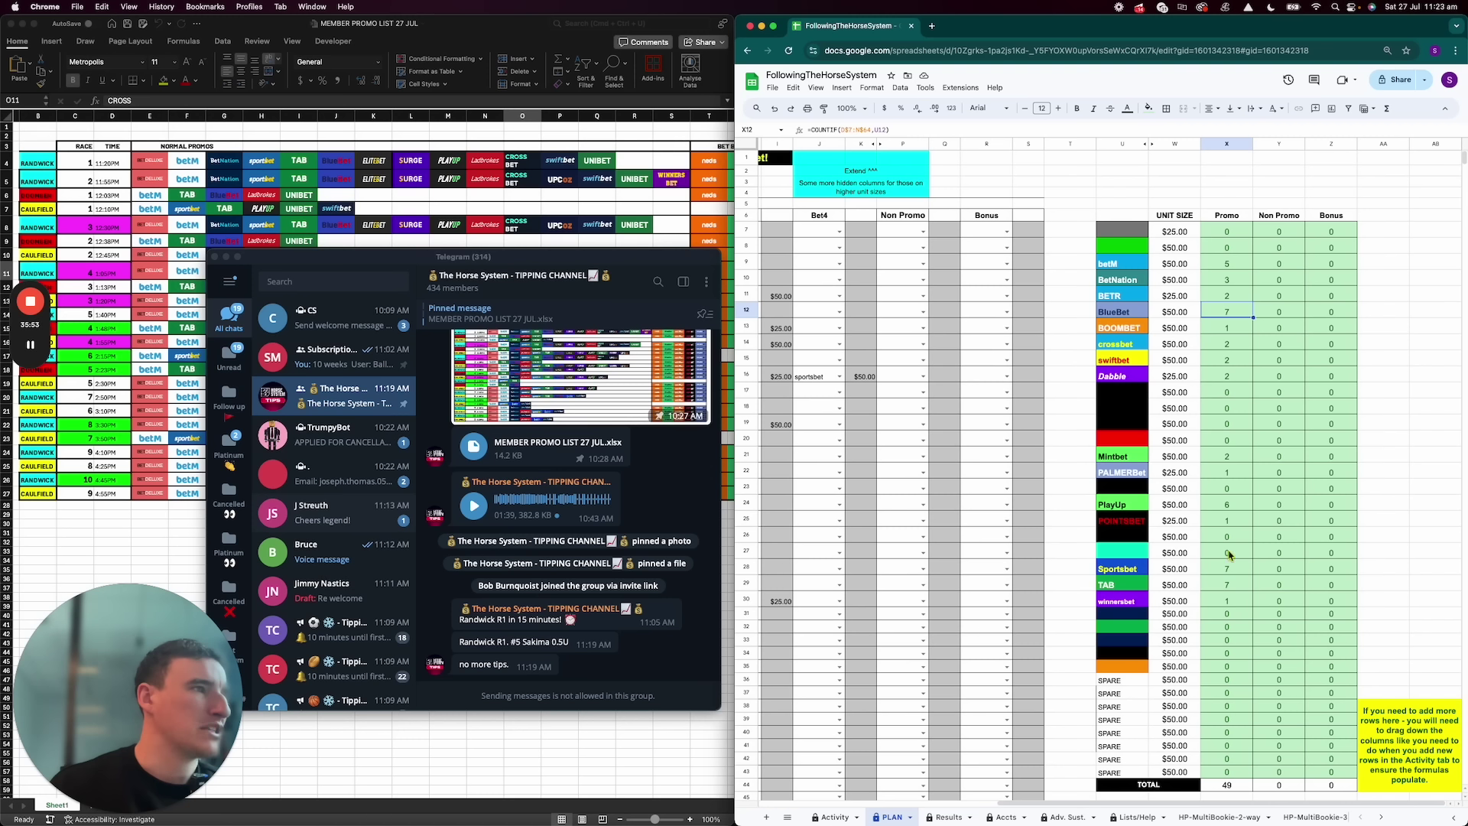
click(1230, 508)
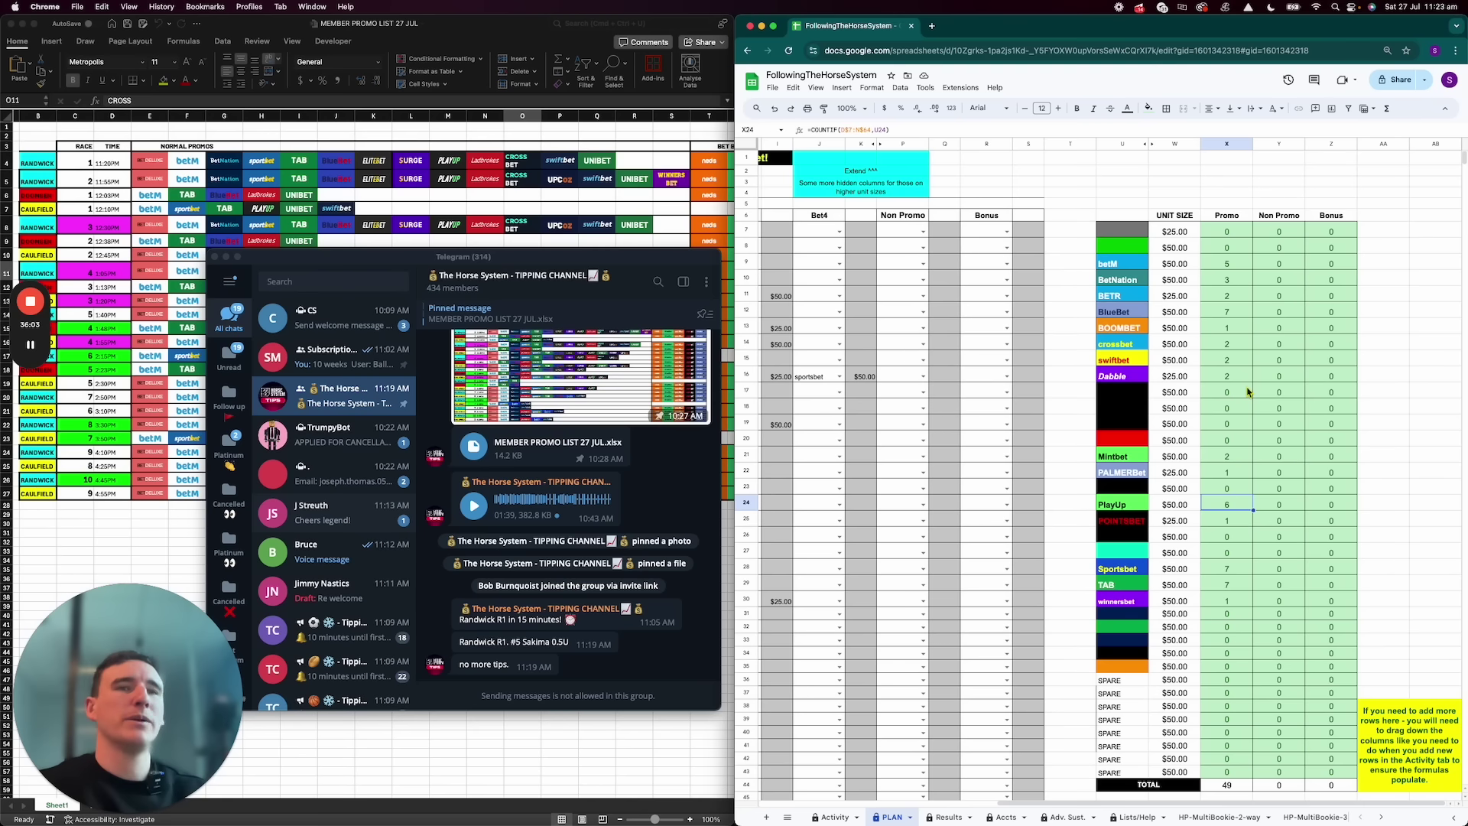
scroll(1177, 325, left, 5)
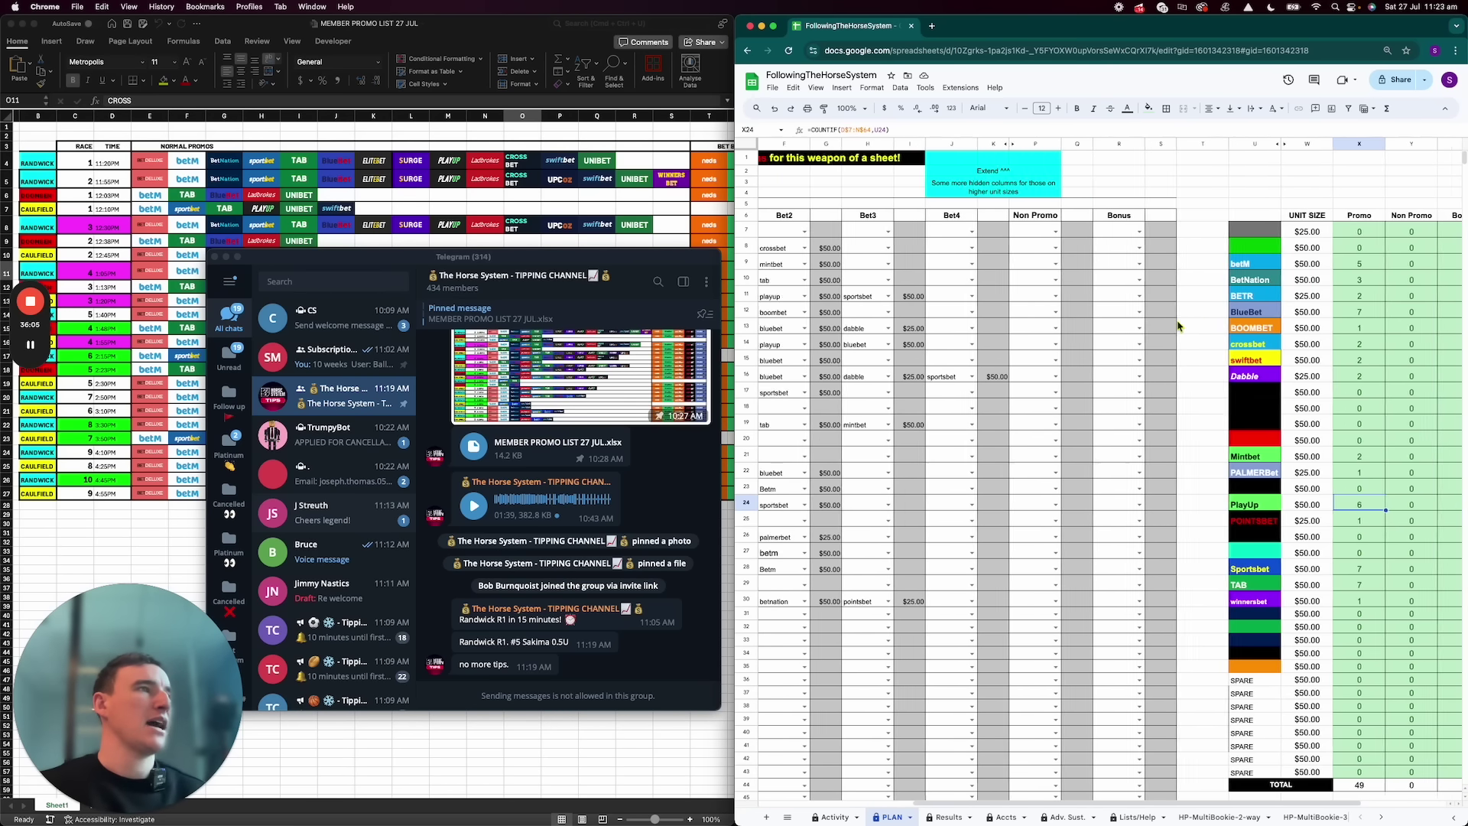
scroll(1201, 342, right, 5)
click(1231, 314)
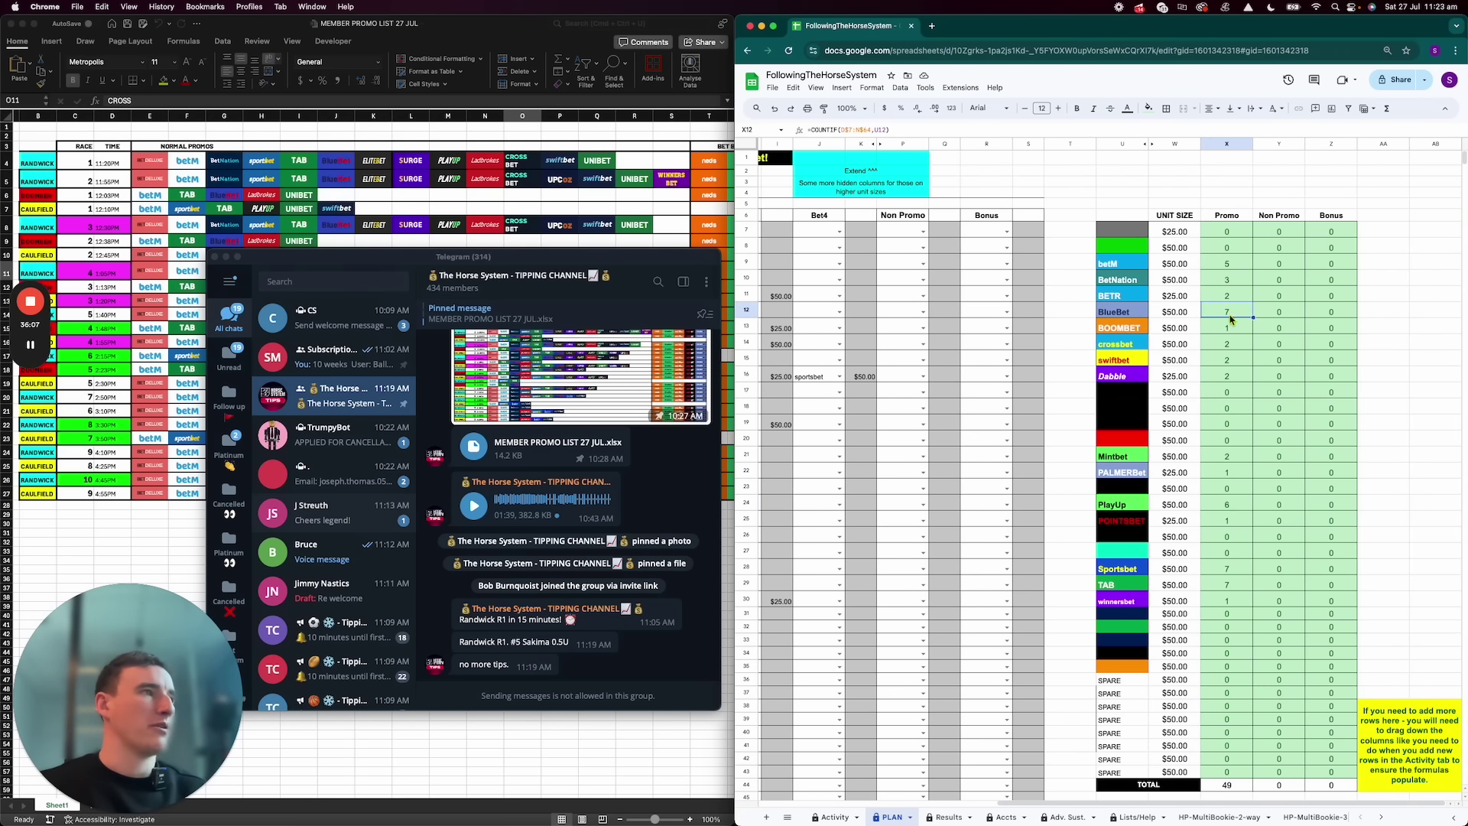
Review the planned bets of Doomben race 1, Caulfield race 1, Randwick race 3 and Caulfield race 2 for a bluebet pick to replace
scroll(1141, 346, left, 6)
scroll(1138, 346, left, 3)
click(928, 266)
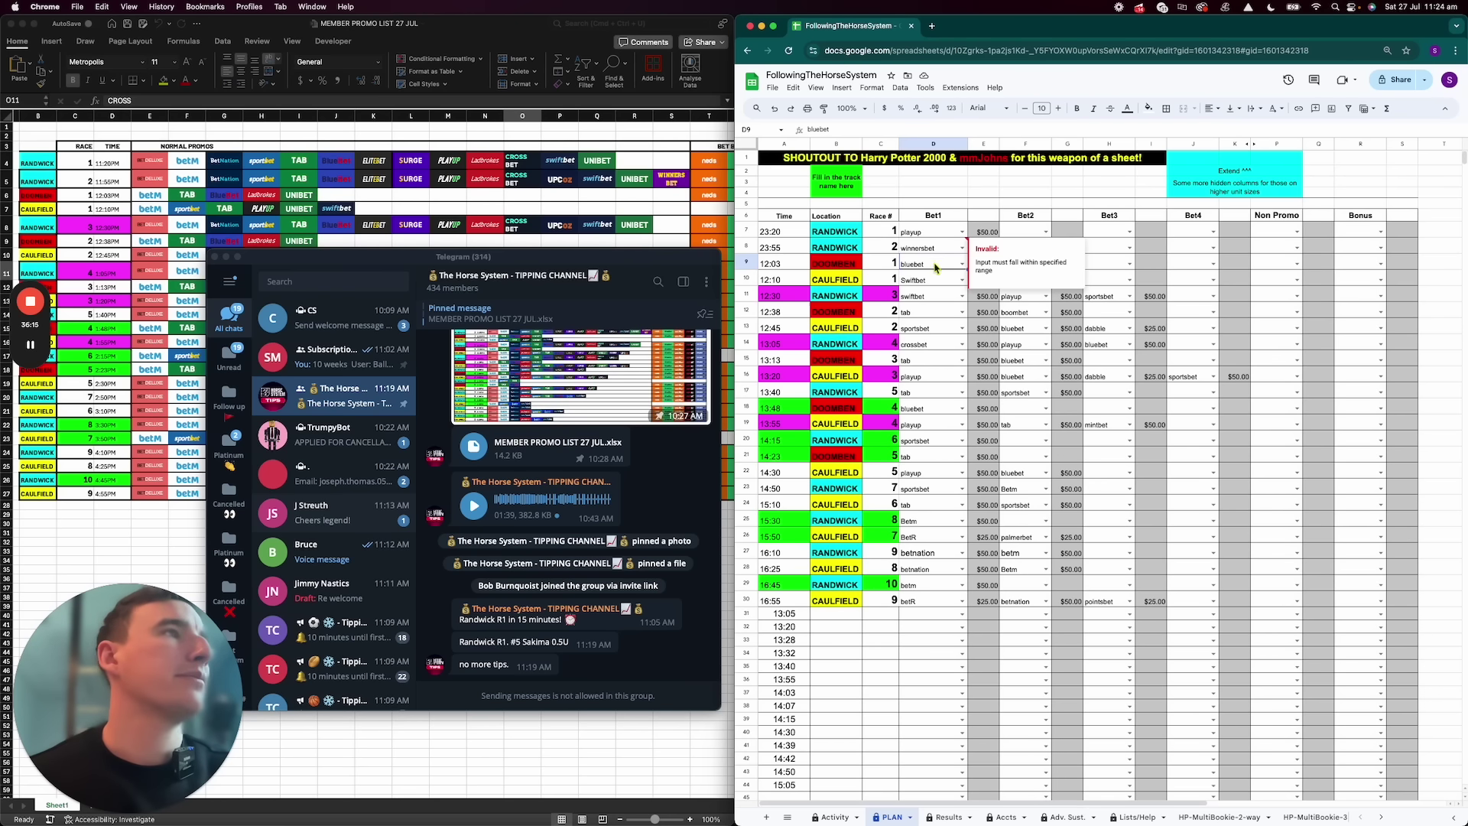
click(939, 286)
click(942, 300)
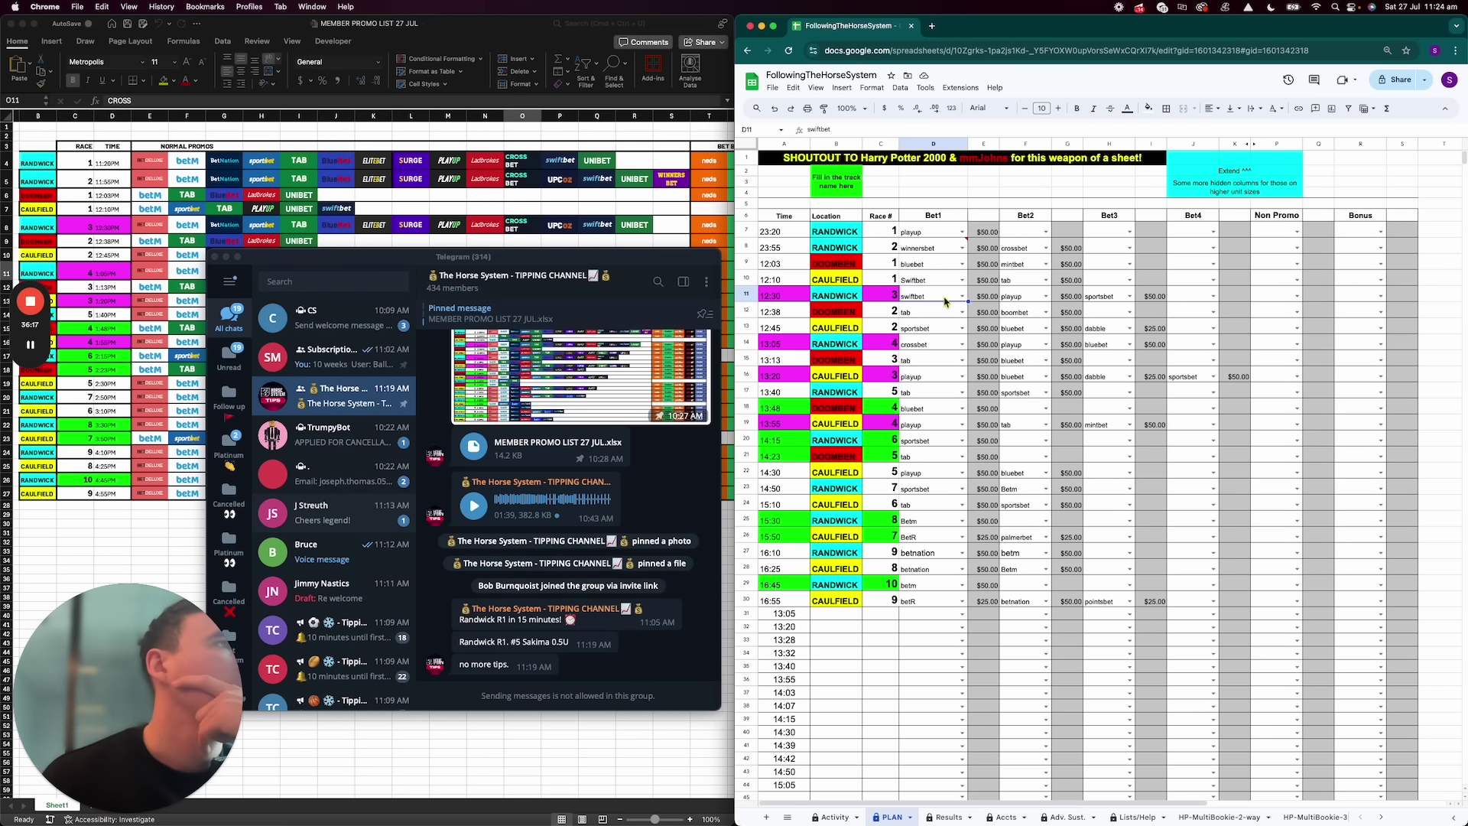
click(1021, 329)
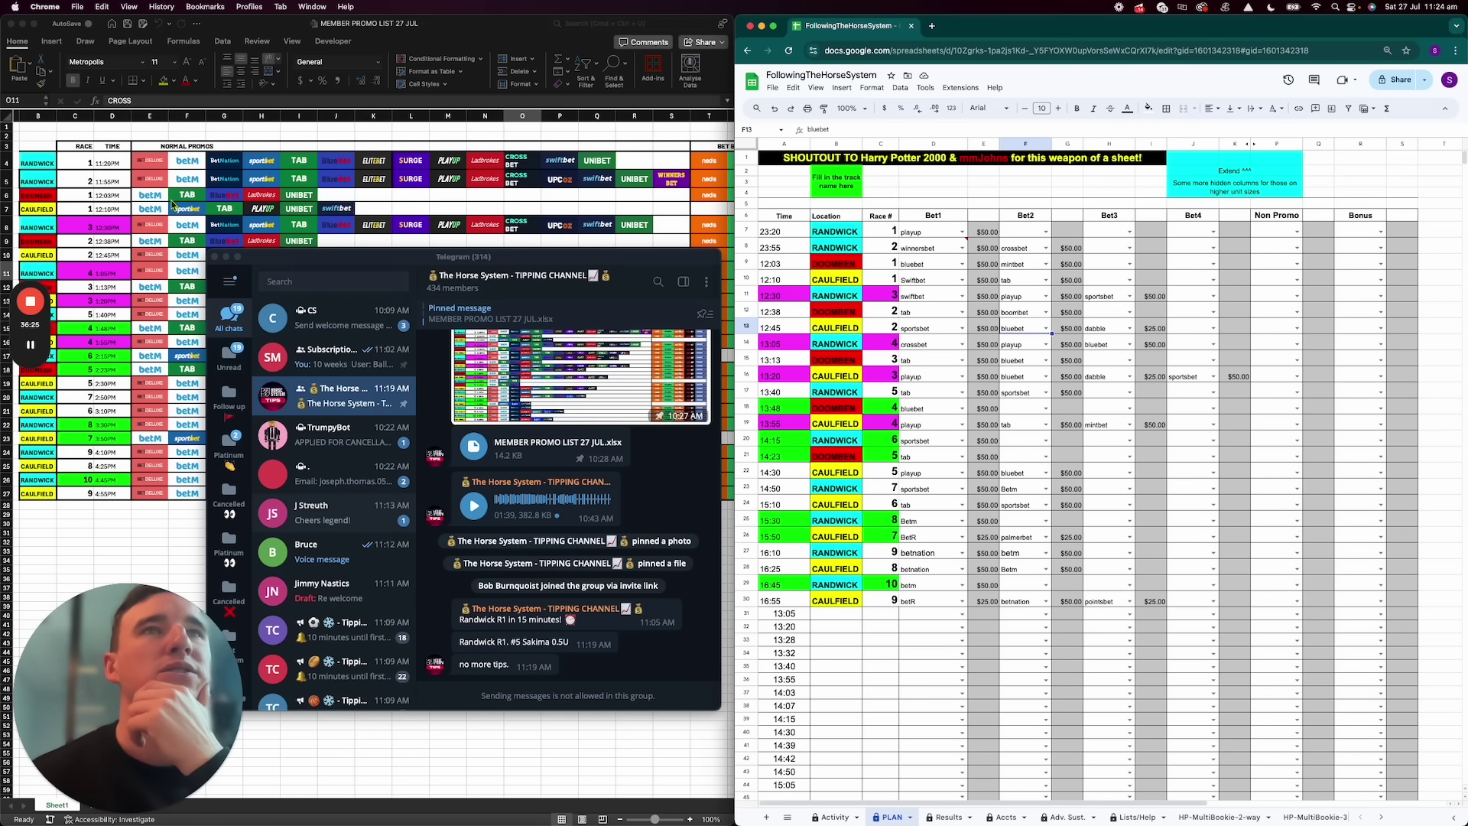
Bring the Excel promo list forward and compare the Betnation promos and the Doomben race 1 bookmakers with the planned bluebet bet
click(170, 269)
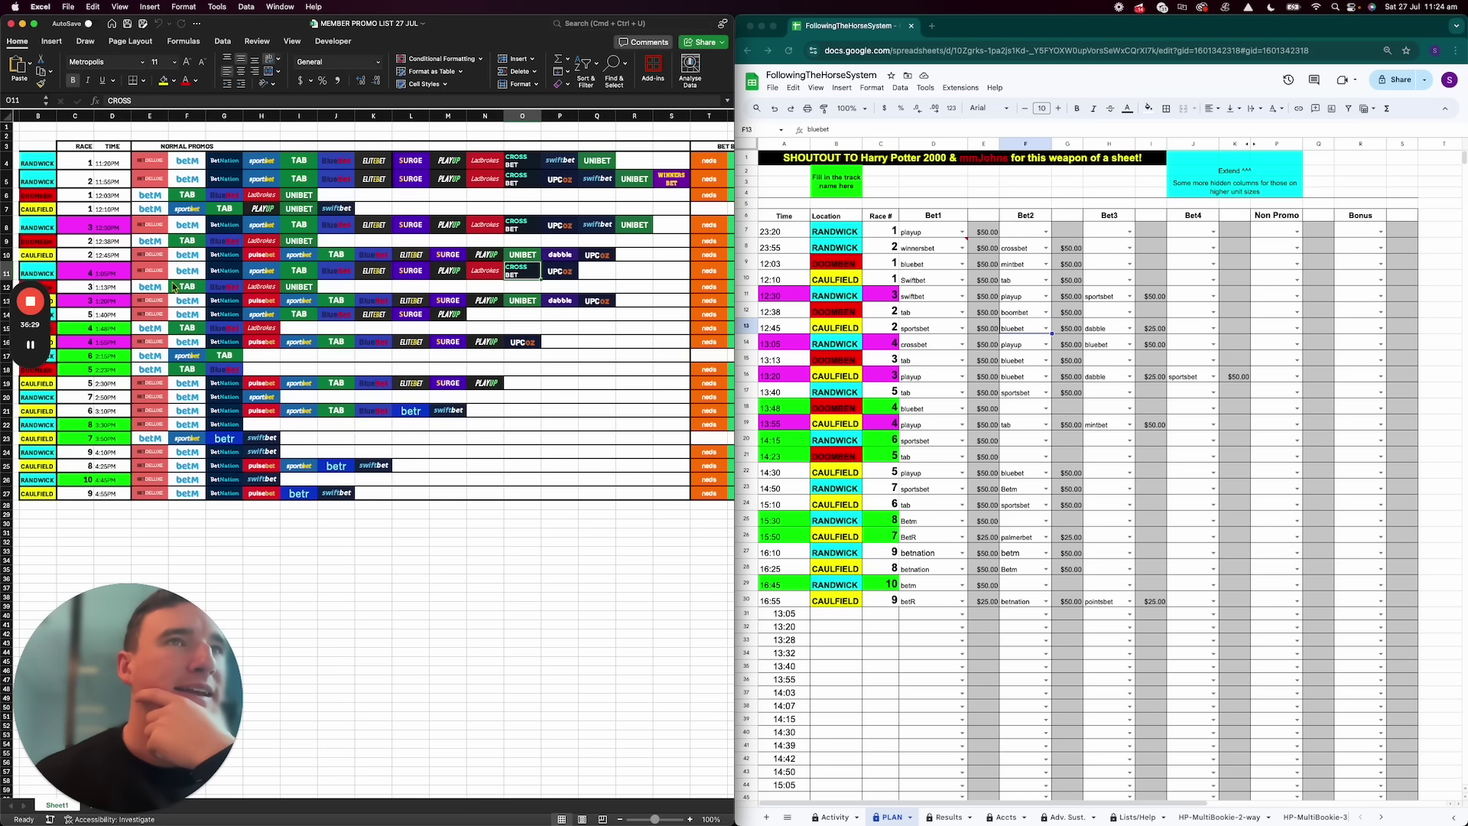
click(220, 257)
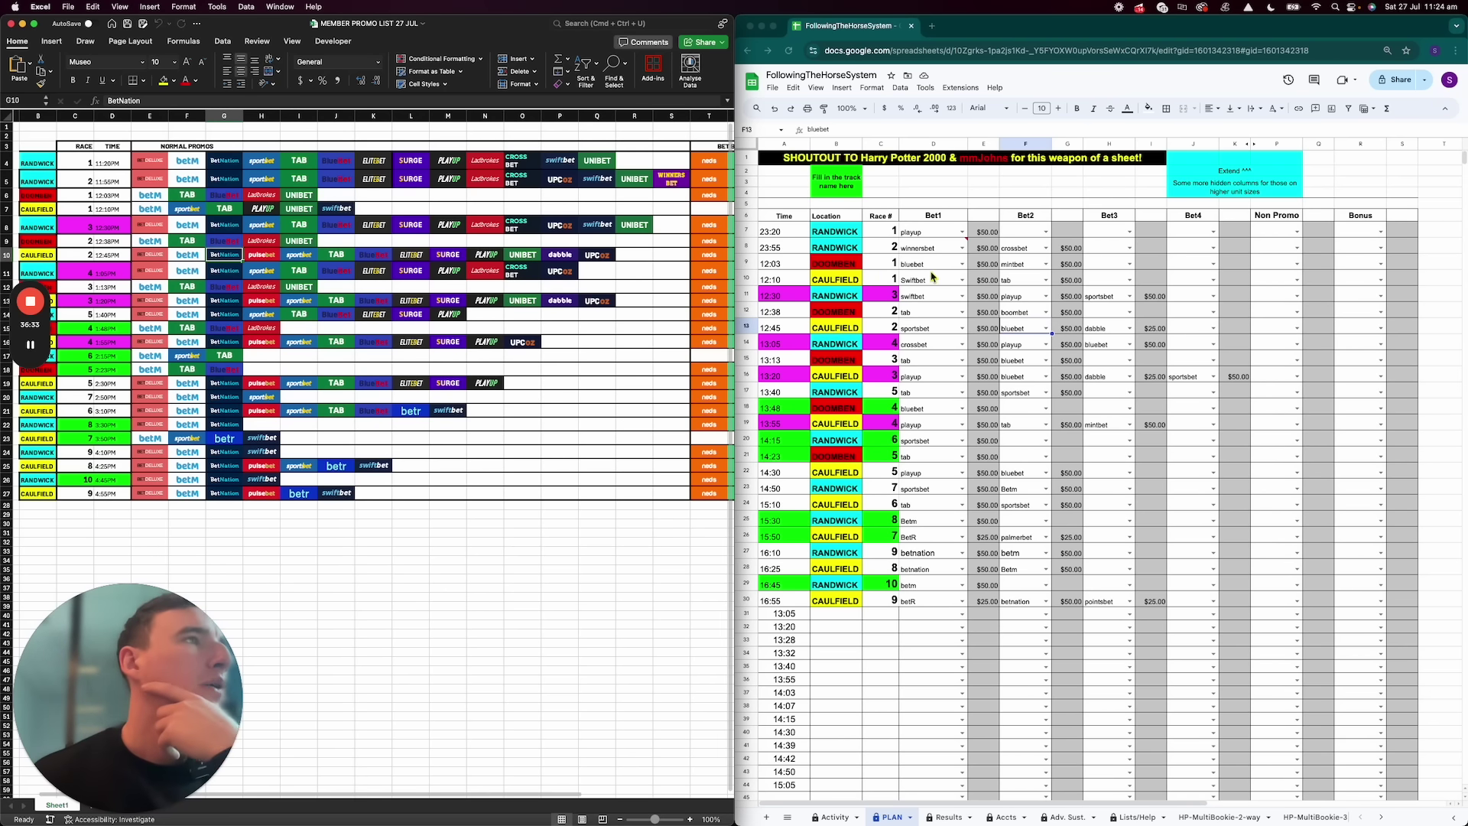
click(932, 265)
click(932, 265)
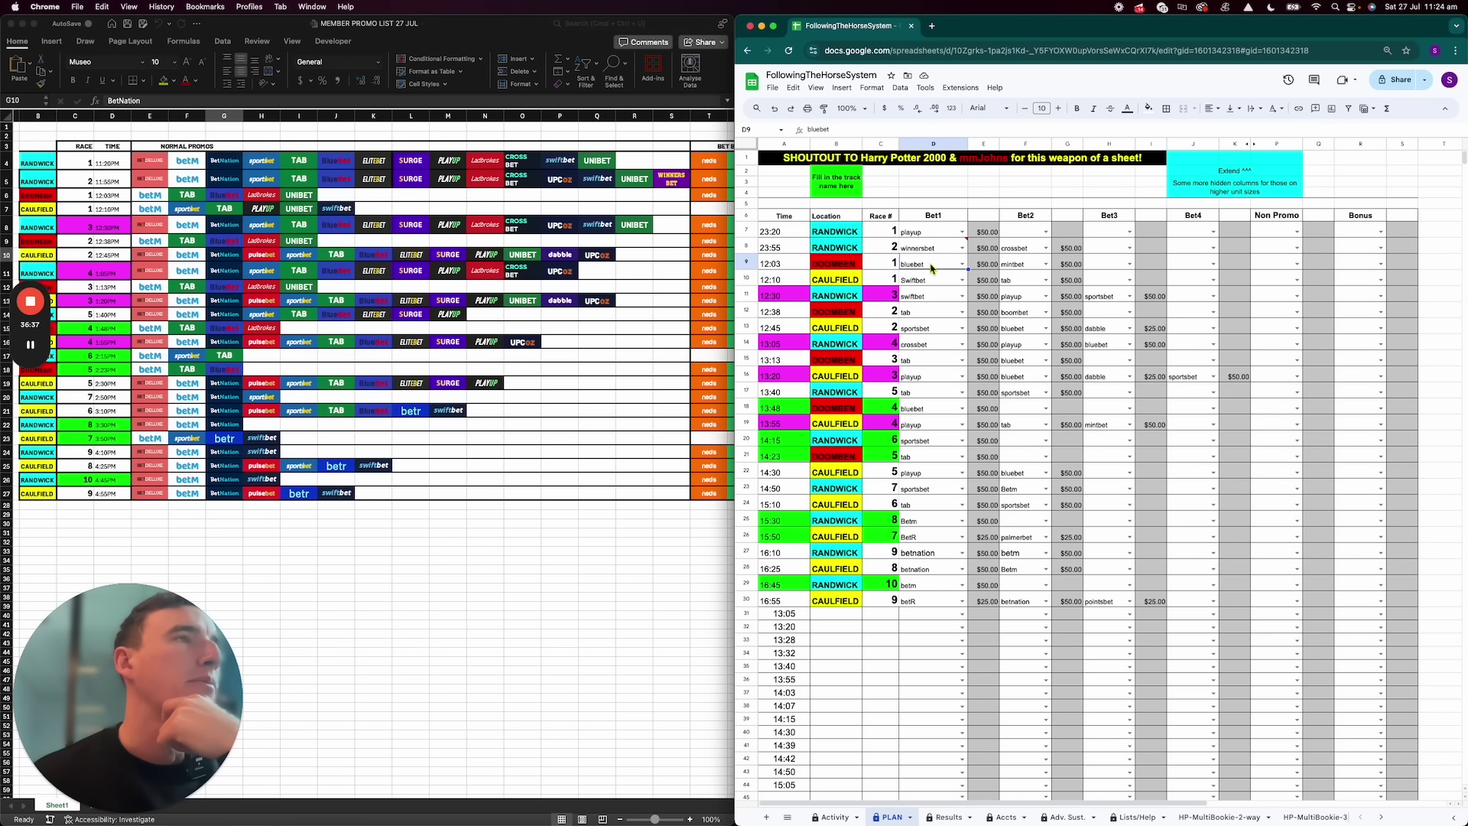
click(210, 202)
drag(159, 193, 279, 190)
click(298, 195)
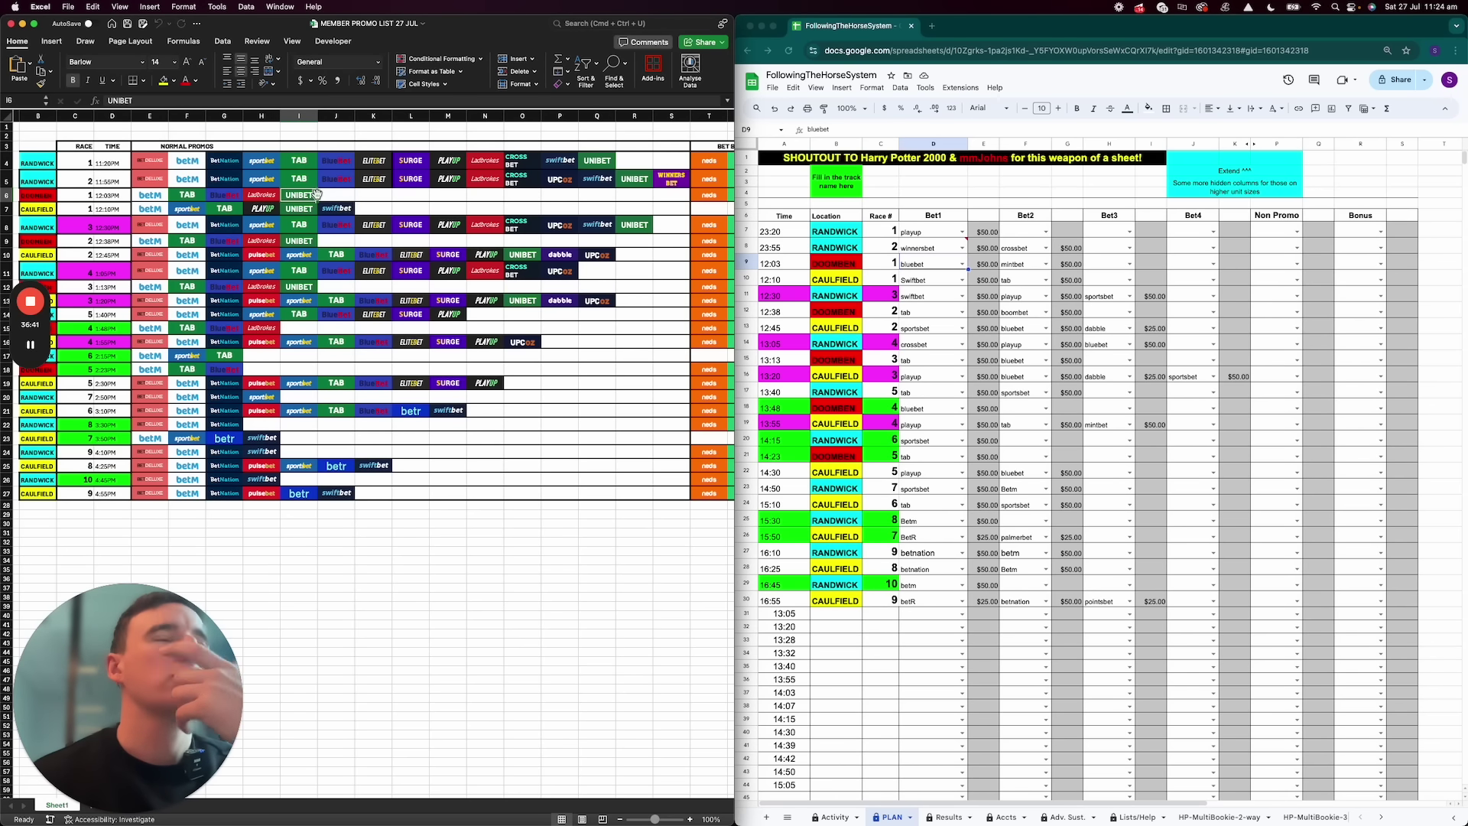
Change the second bet of Caulfield race 2 in the PLAN sheet to betnation
click(1022, 329)
text(betn)
key(Return)
Check the promo counts per bookmaker and examine the promos for Caulfield race 9 in the Excel promo list
scroll(1152, 398, right, 5)
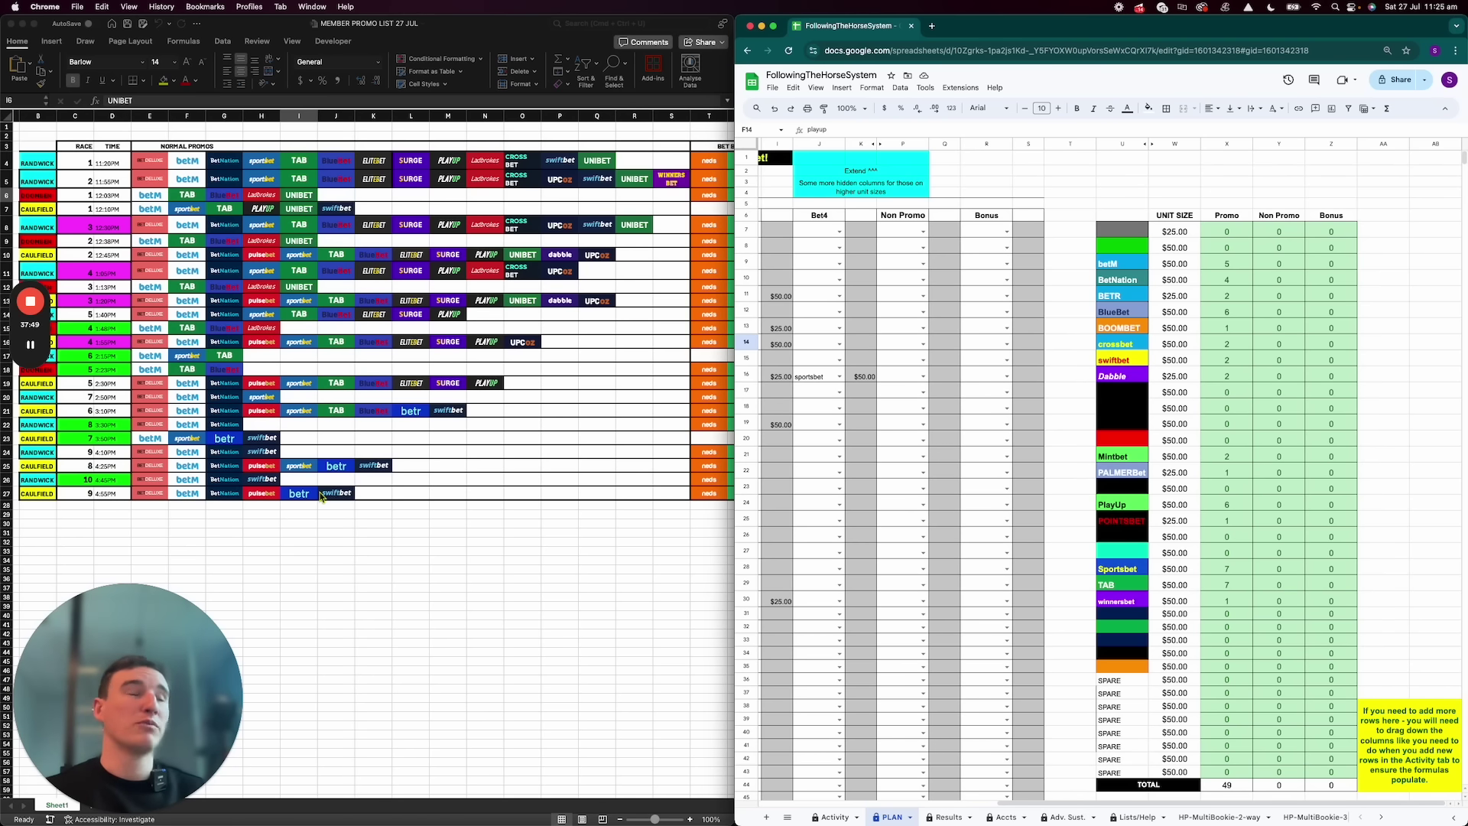
click(78, 469)
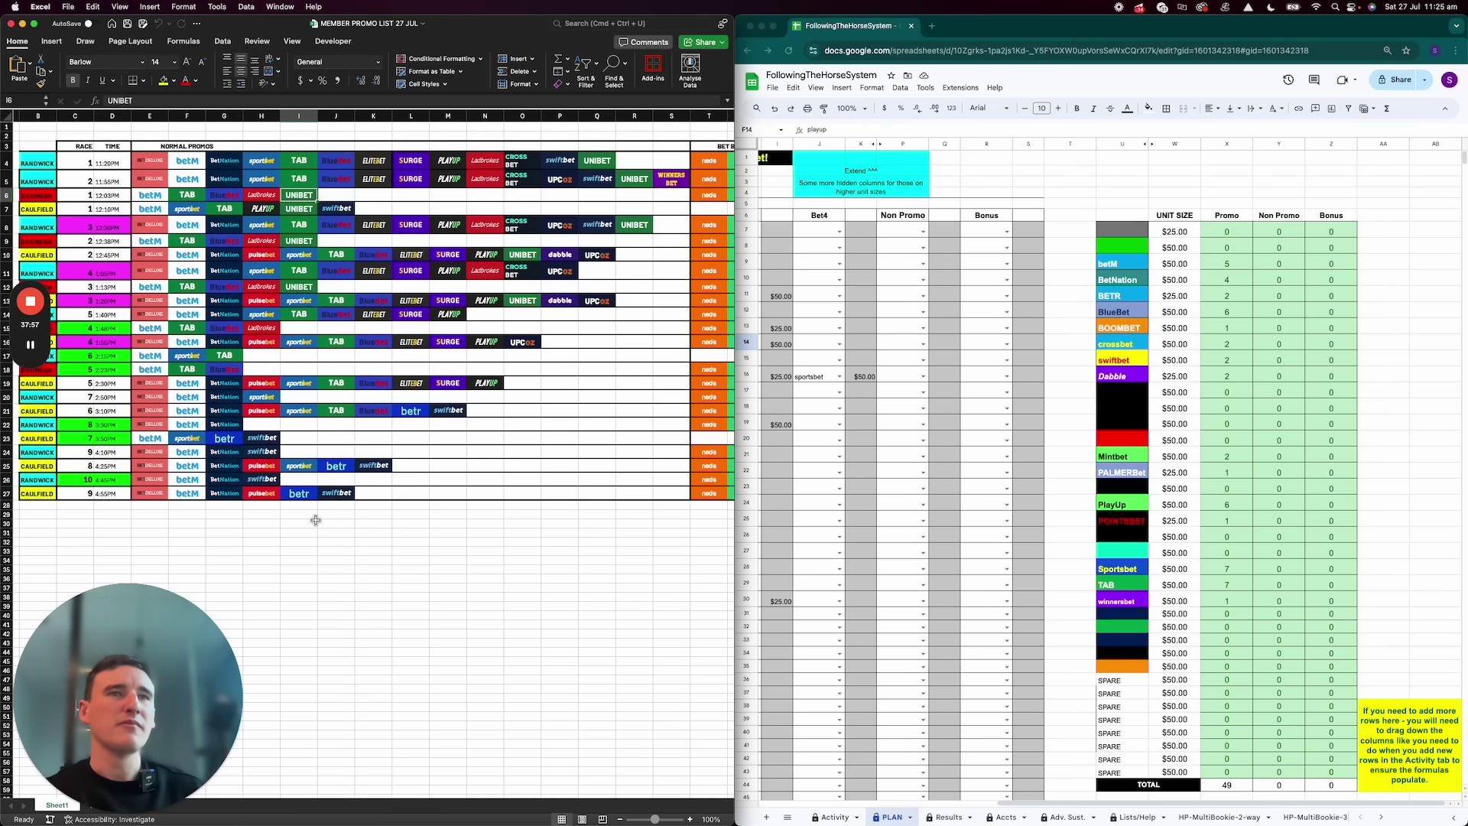
click(192, 493)
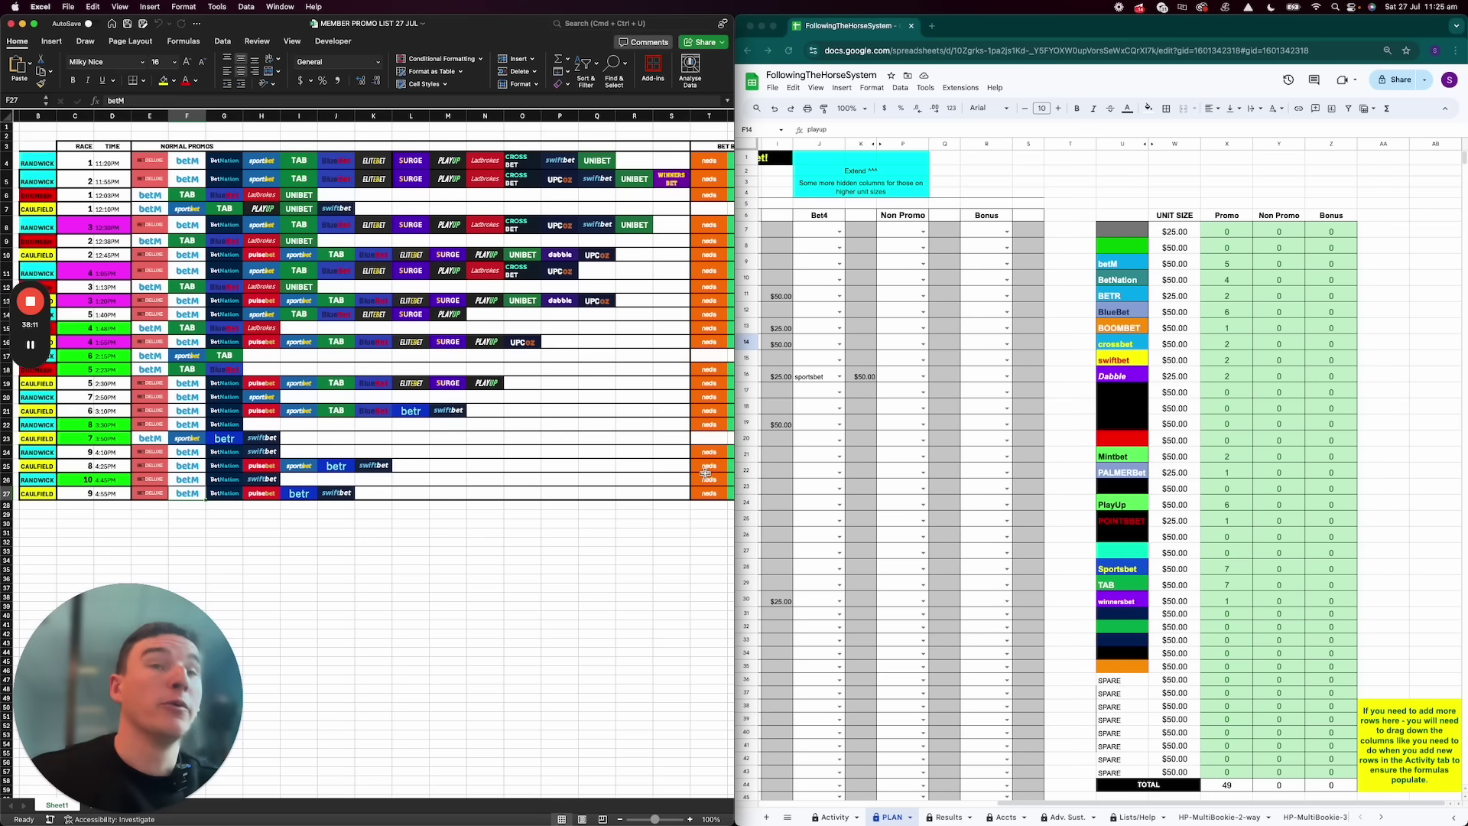
Compare the planned Randwick race 2 bets with the promo counts per bookmaker in the PLAN sheet
click(1092, 196)
scroll(912, 387, left, 3)
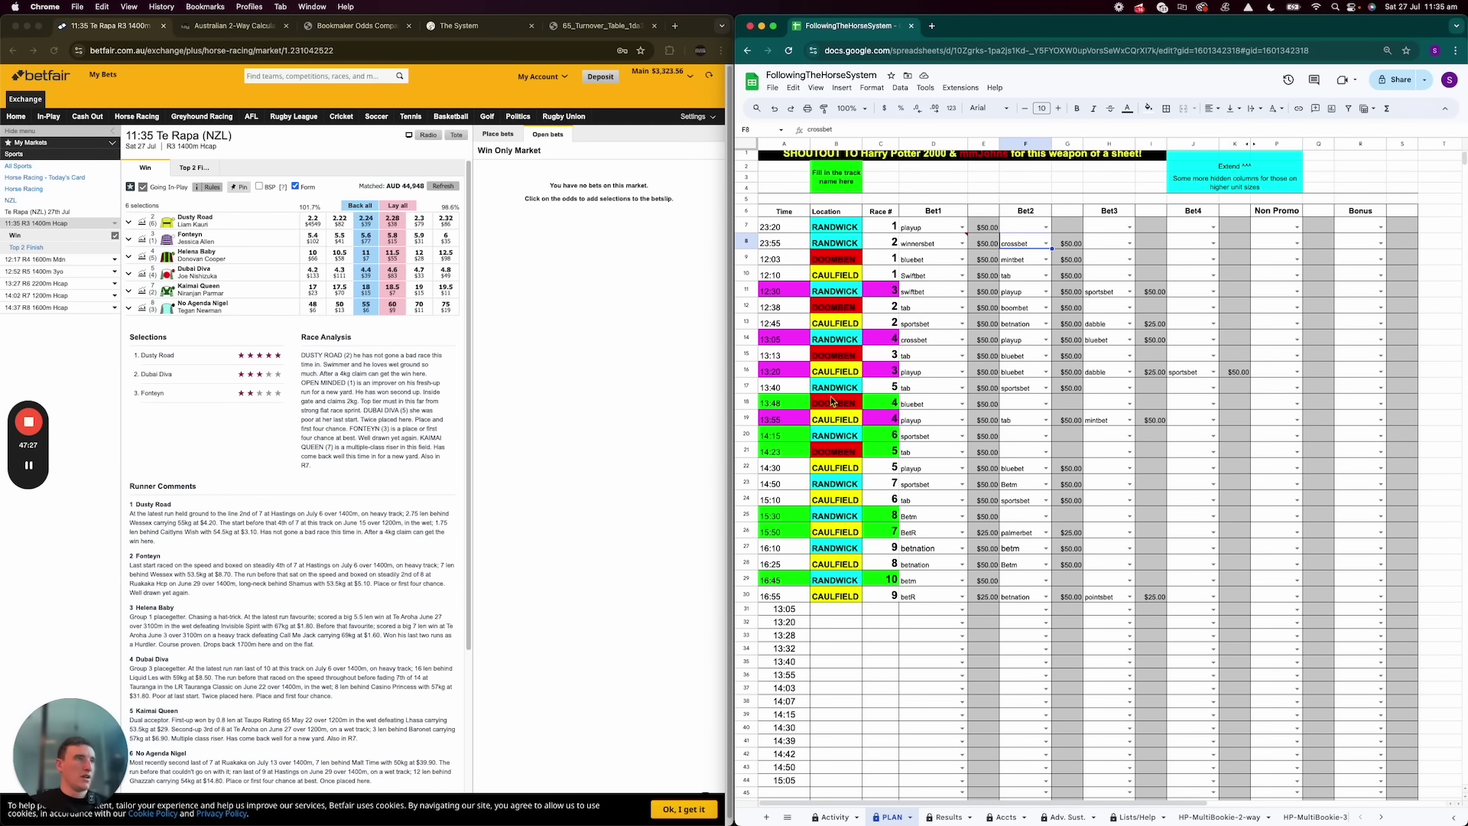
click(926, 245)
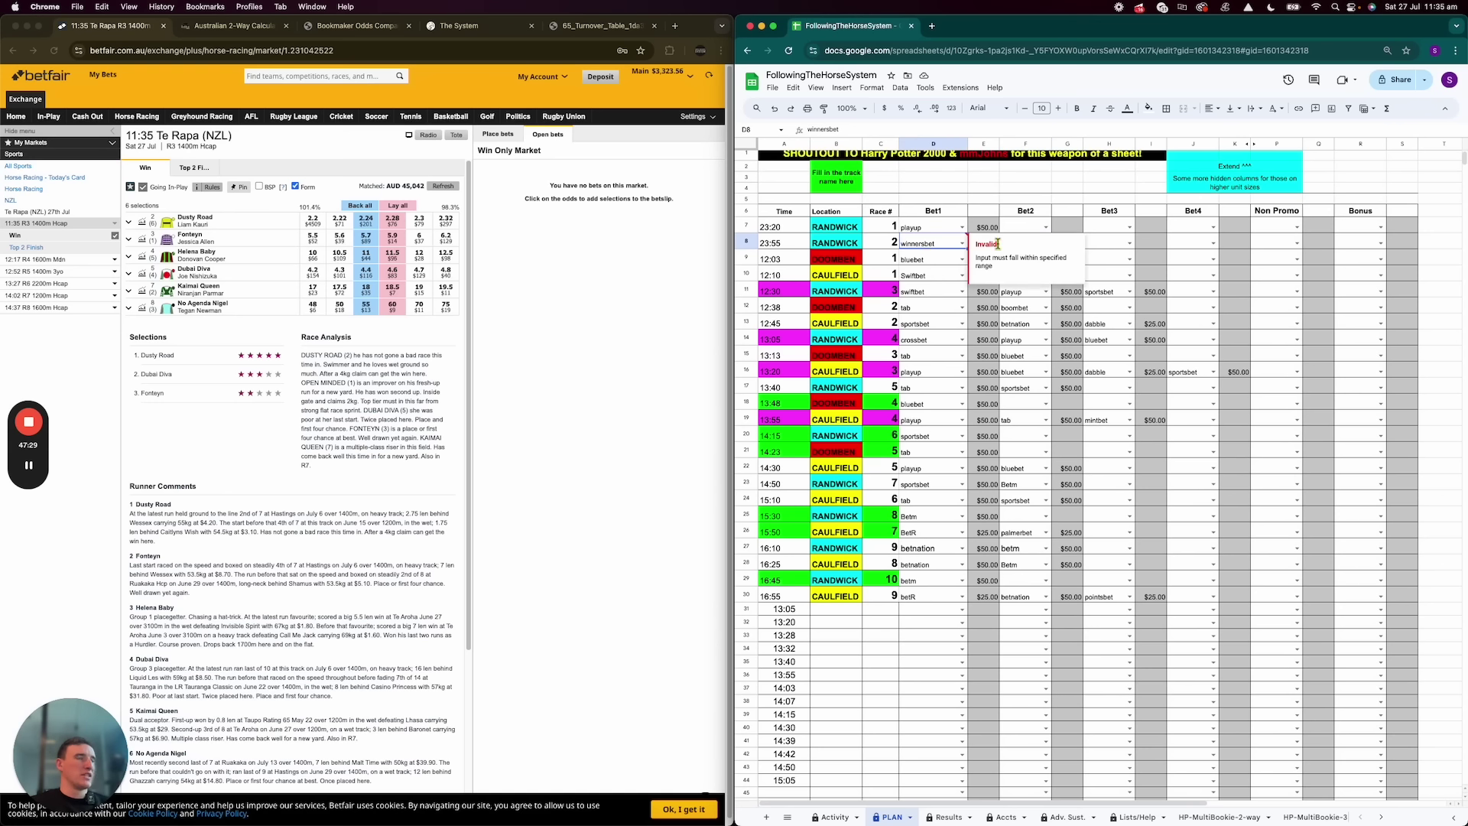
scroll(947, 403, right, 10)
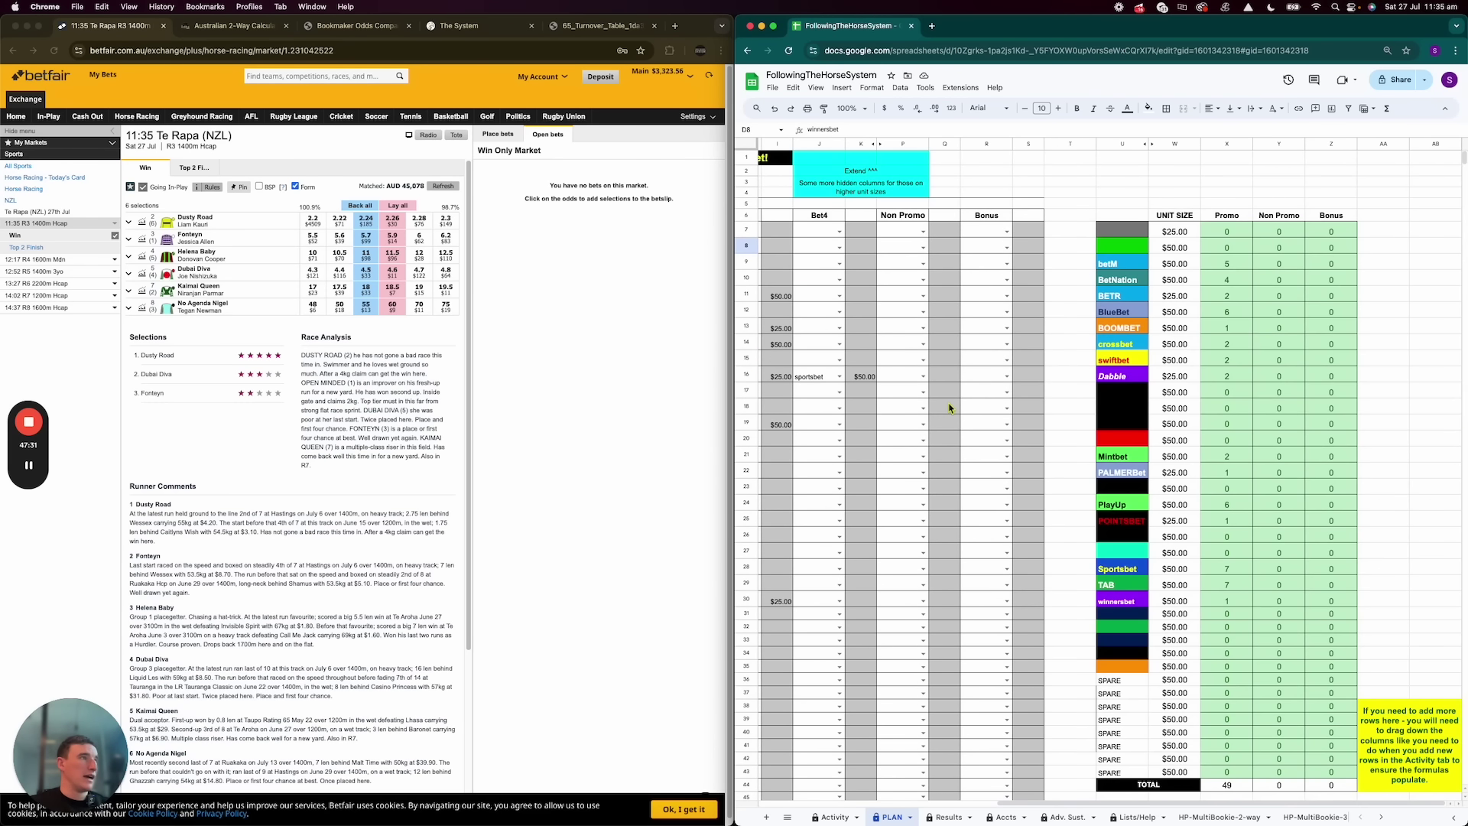
scroll(1132, 538, left, 10)
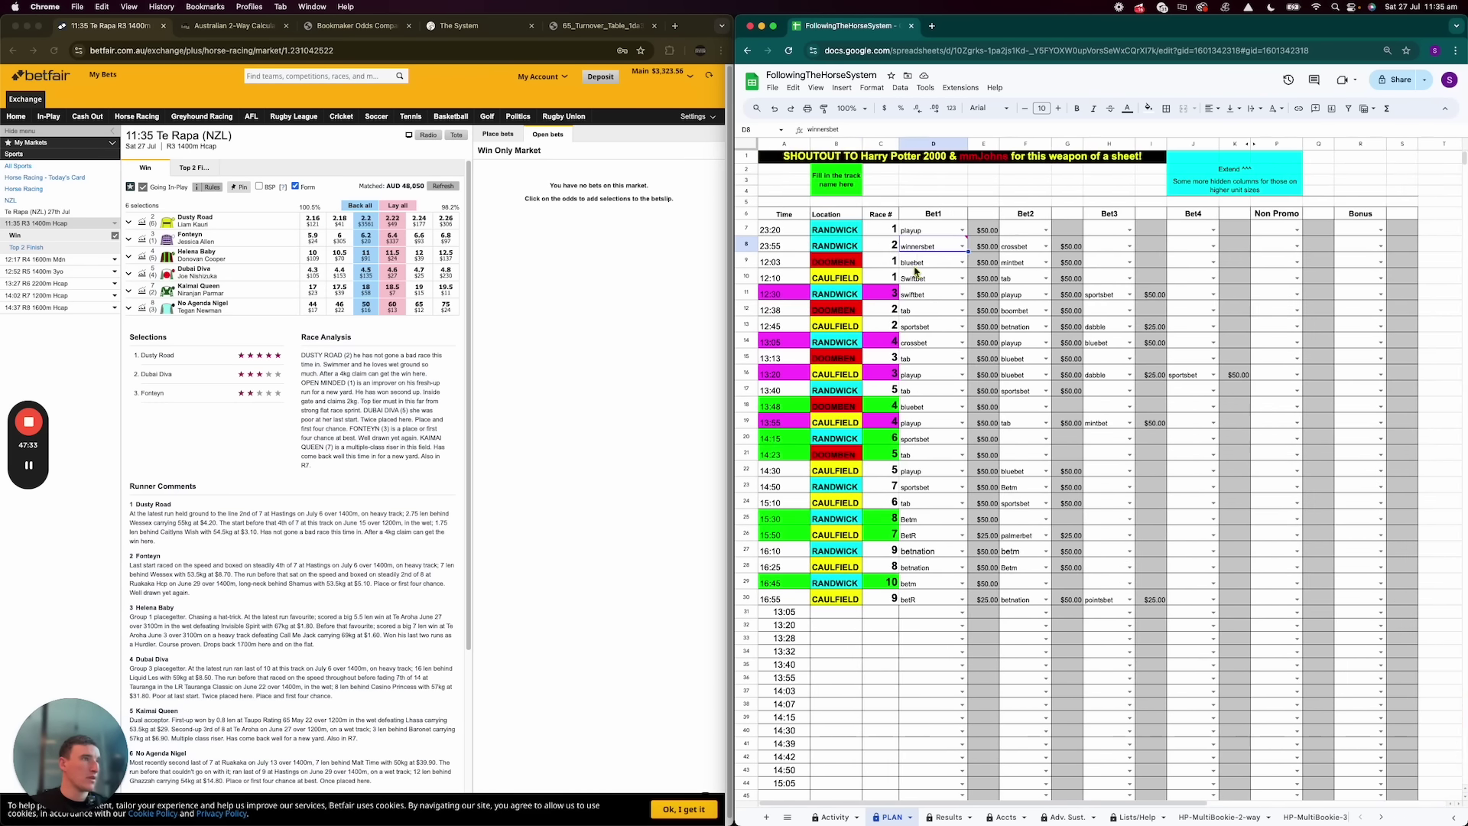
Set the stake of the Winners Bet deposit to $100 in the Activity sheet
click(834, 817)
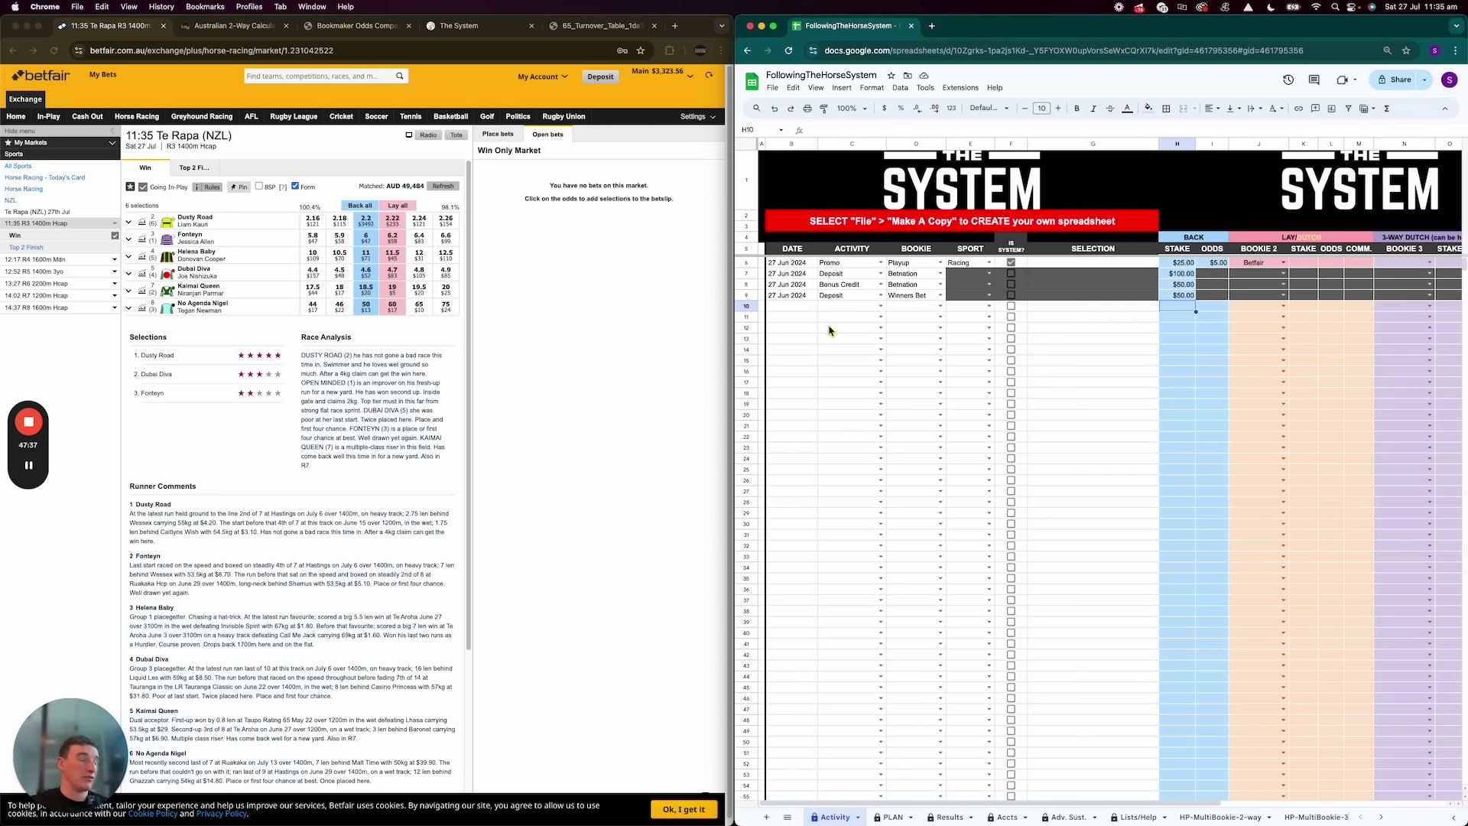
click(1179, 297)
text(100)
key(Return)
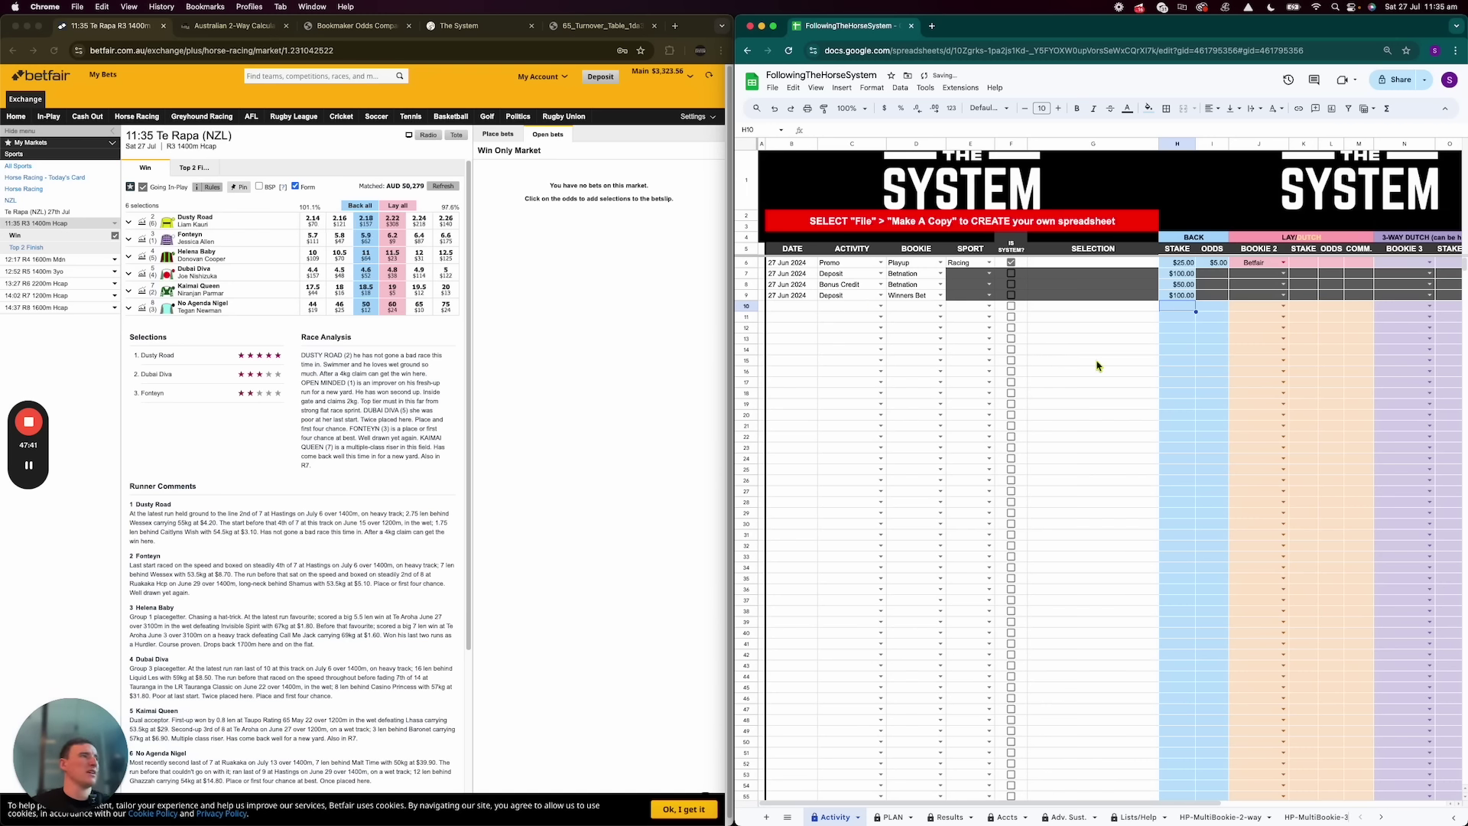
Add a Deposit entry for CrossBet in the Activity sheet, dated 27 Jun 2024, with a stake of $100
click(803, 308)
text(27 Jun 2024)
key(Tab)
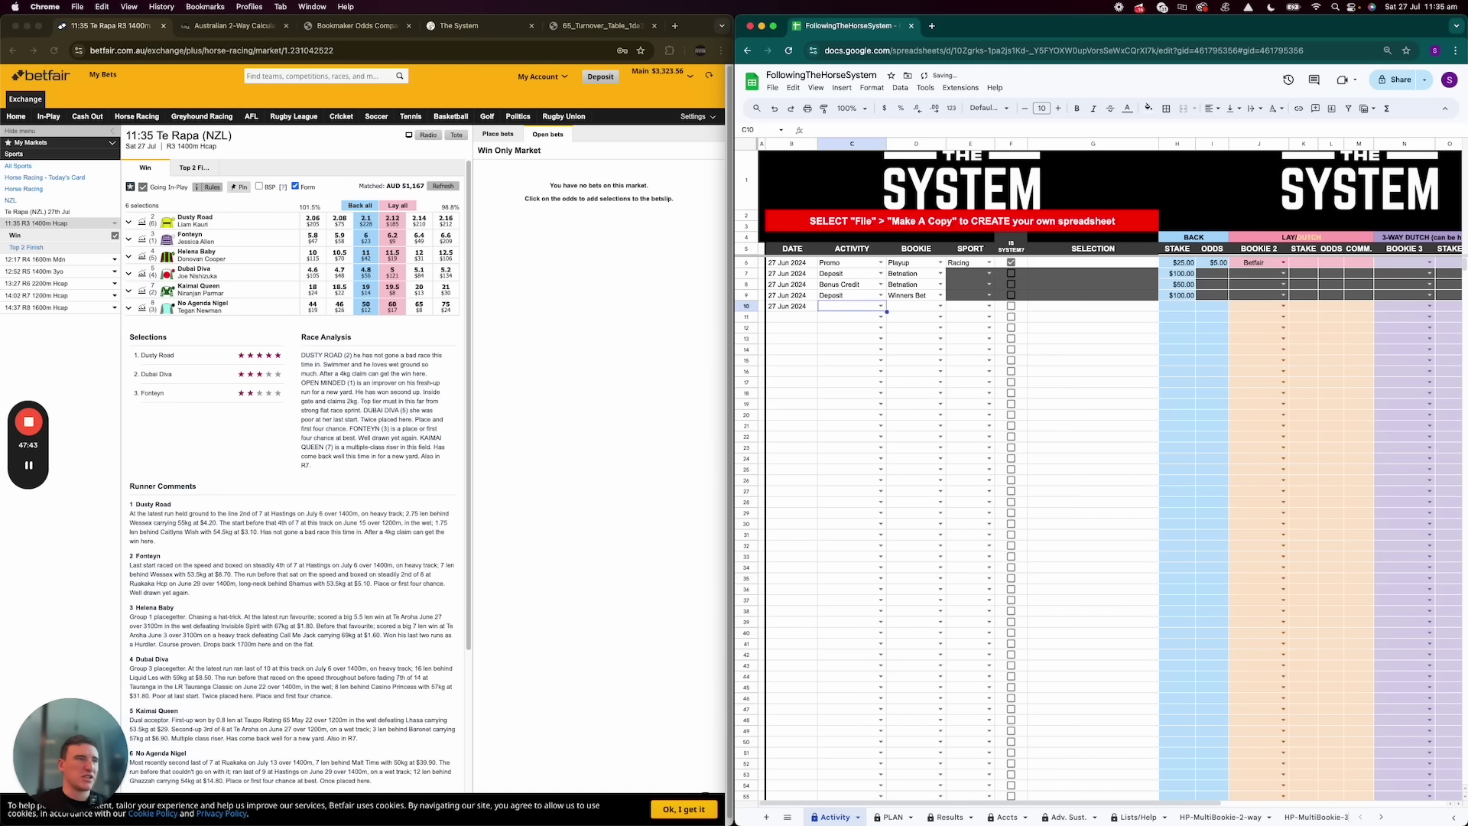
text(Deposit)
key(Tab)
text(Cross)
key(Tab)
click(1178, 306)
text(100)
key(Return)
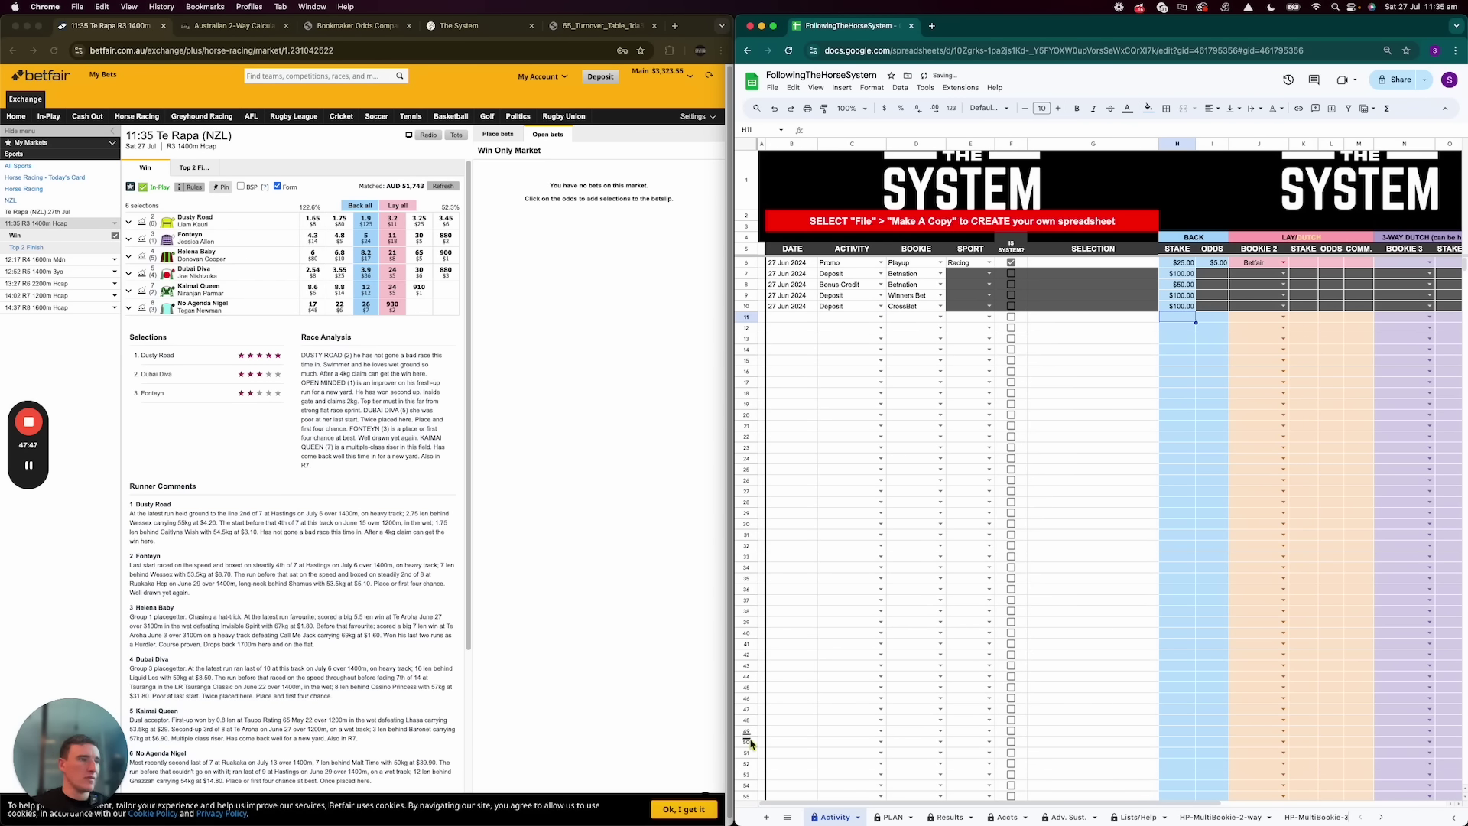
Check the promo counts of winnersbet and crossbet in the PLAN sheet
click(891, 818)
scroll(1085, 599, right, 10)
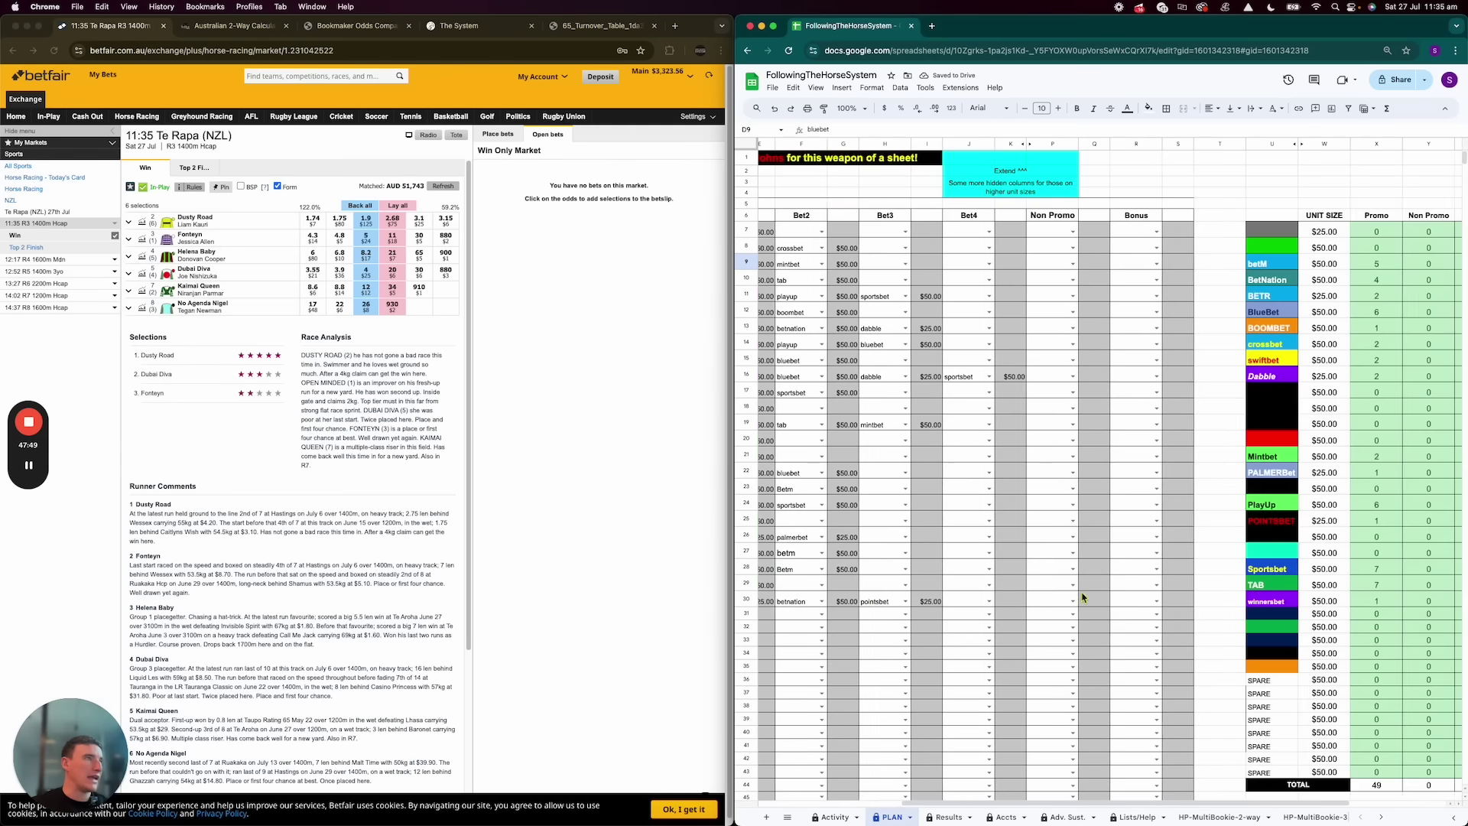
click(1223, 606)
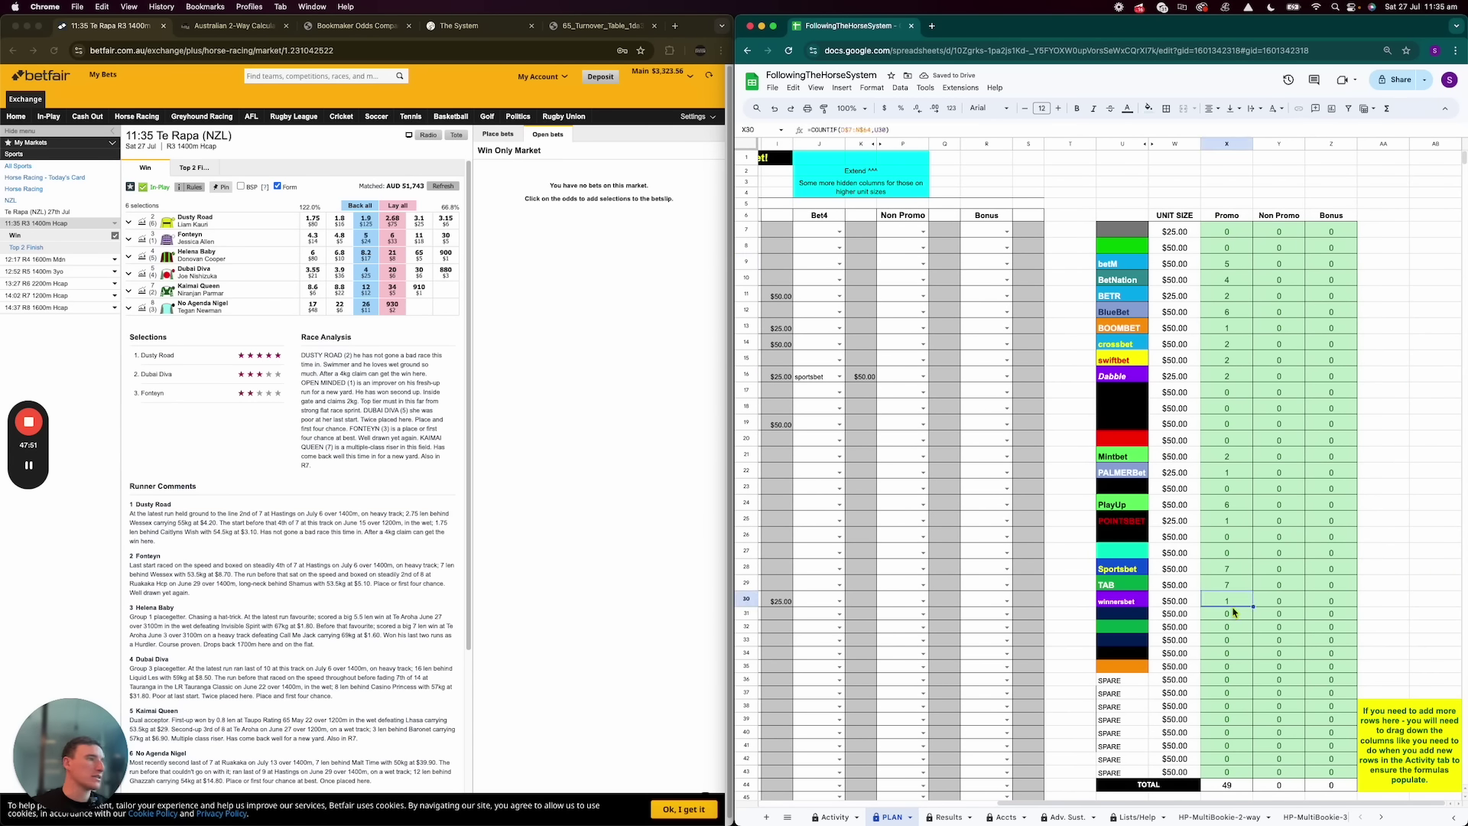
click(1225, 346)
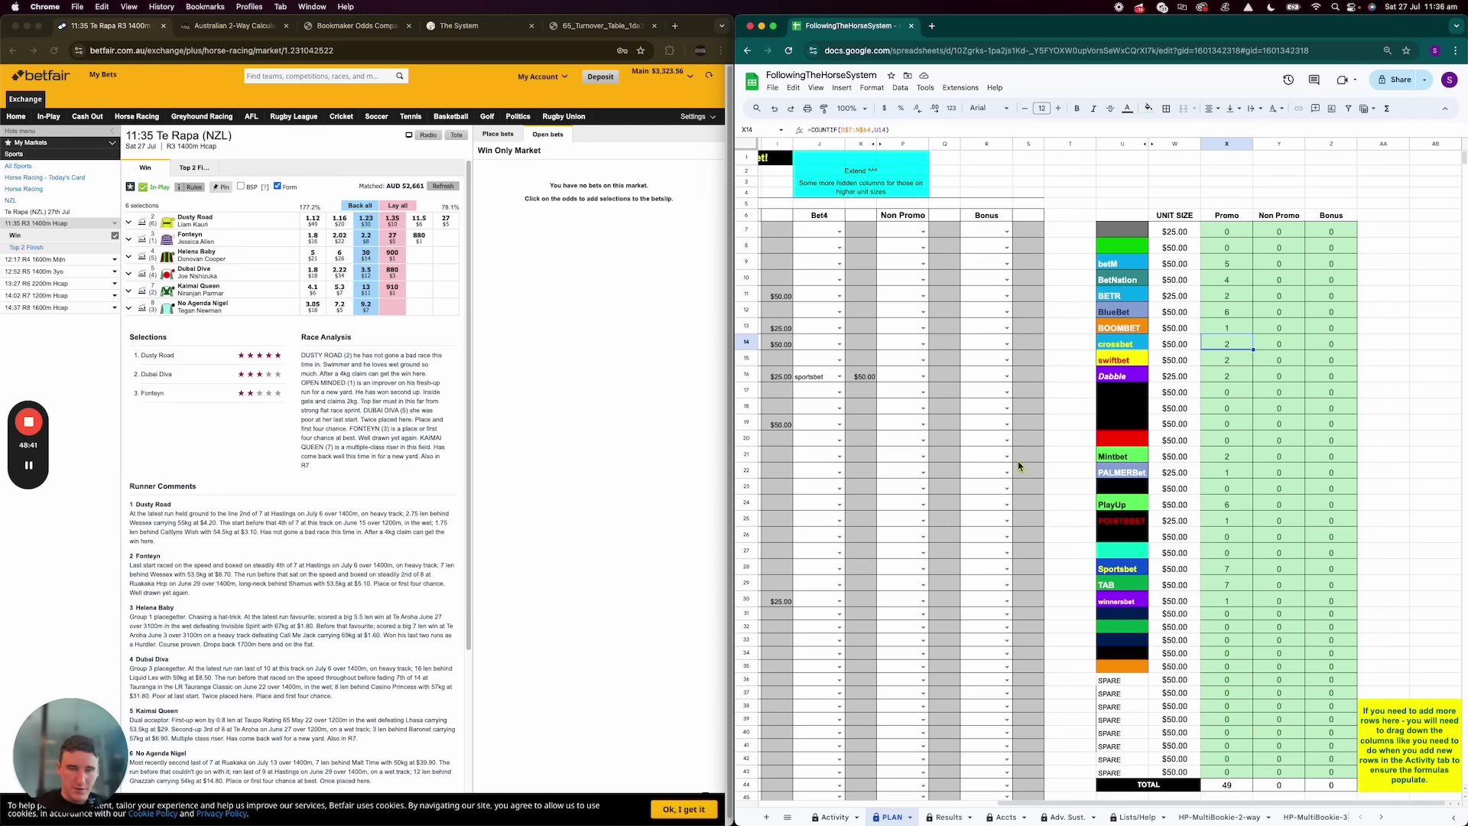
Set the stakes of the Winners Bet and CrossBet deposits to $50 each in the Activity sheet
click(834, 817)
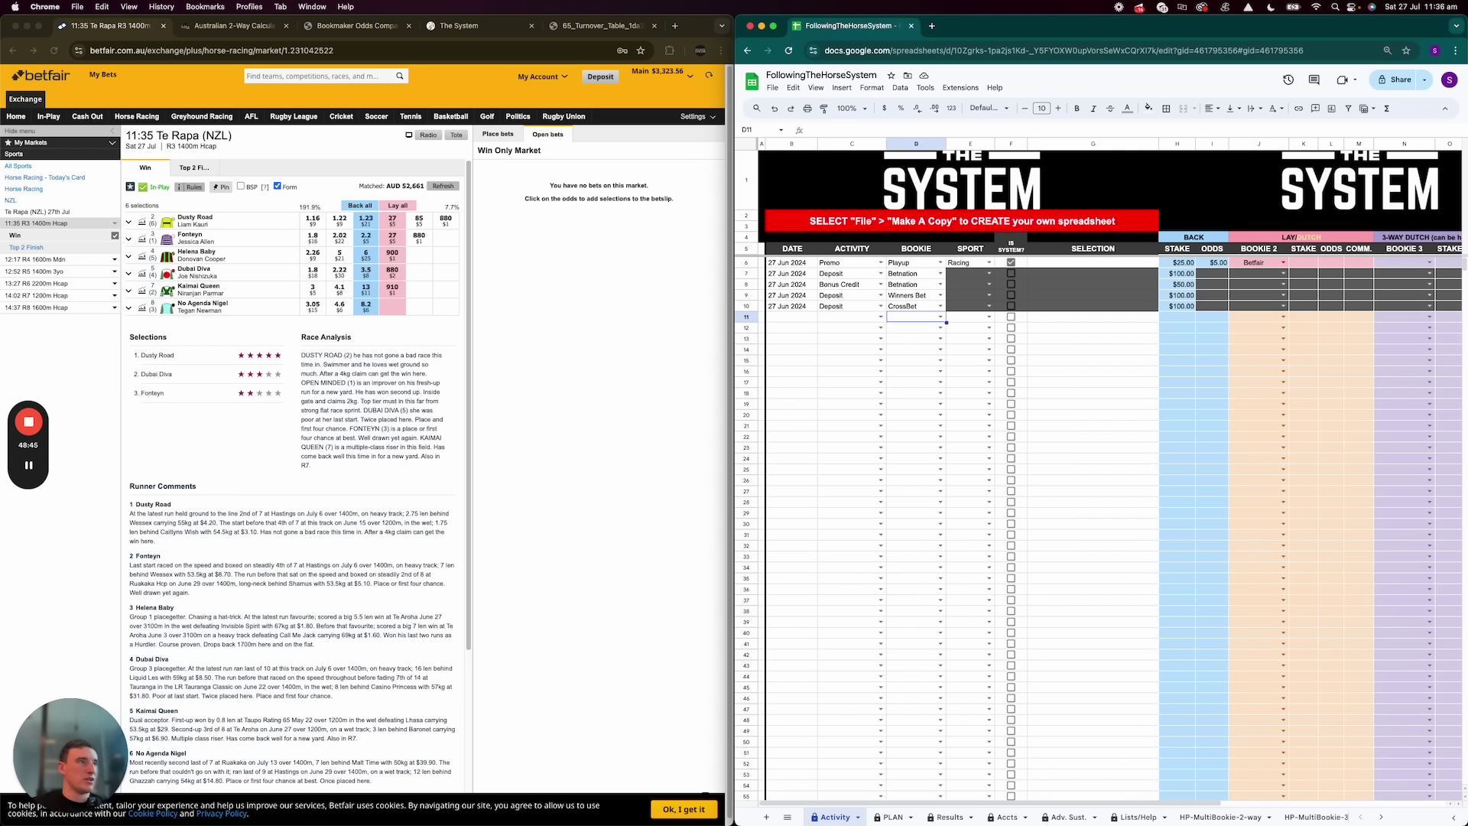
key(Up)
text(50)
key(Return)
key(Up)
key(Up)
text(50)
key(Return)
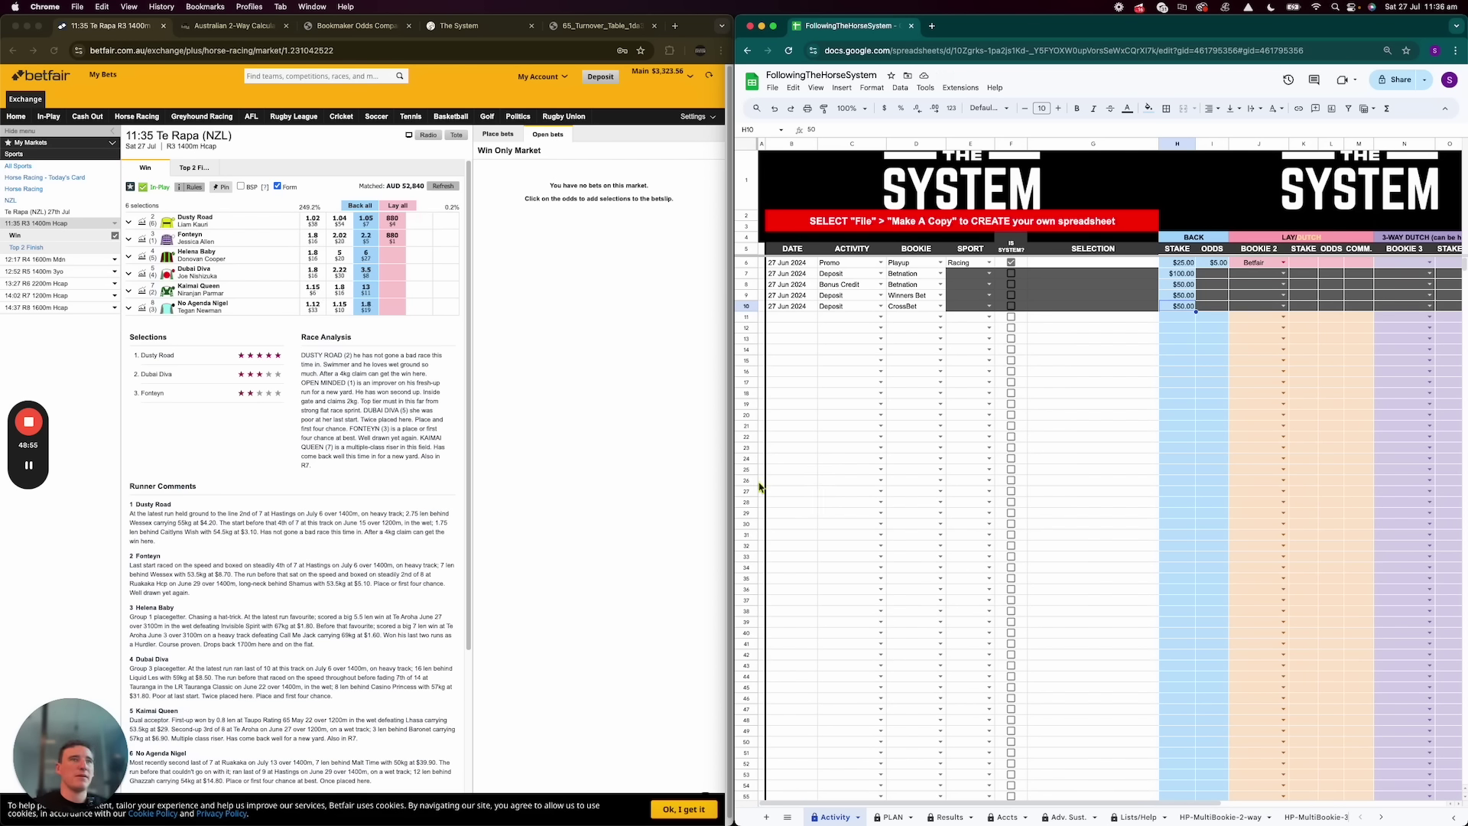
Review the planned bets and bookmaker counts in the PLAN sheet against the deposits recorded in the Activity sheet
click(892, 818)
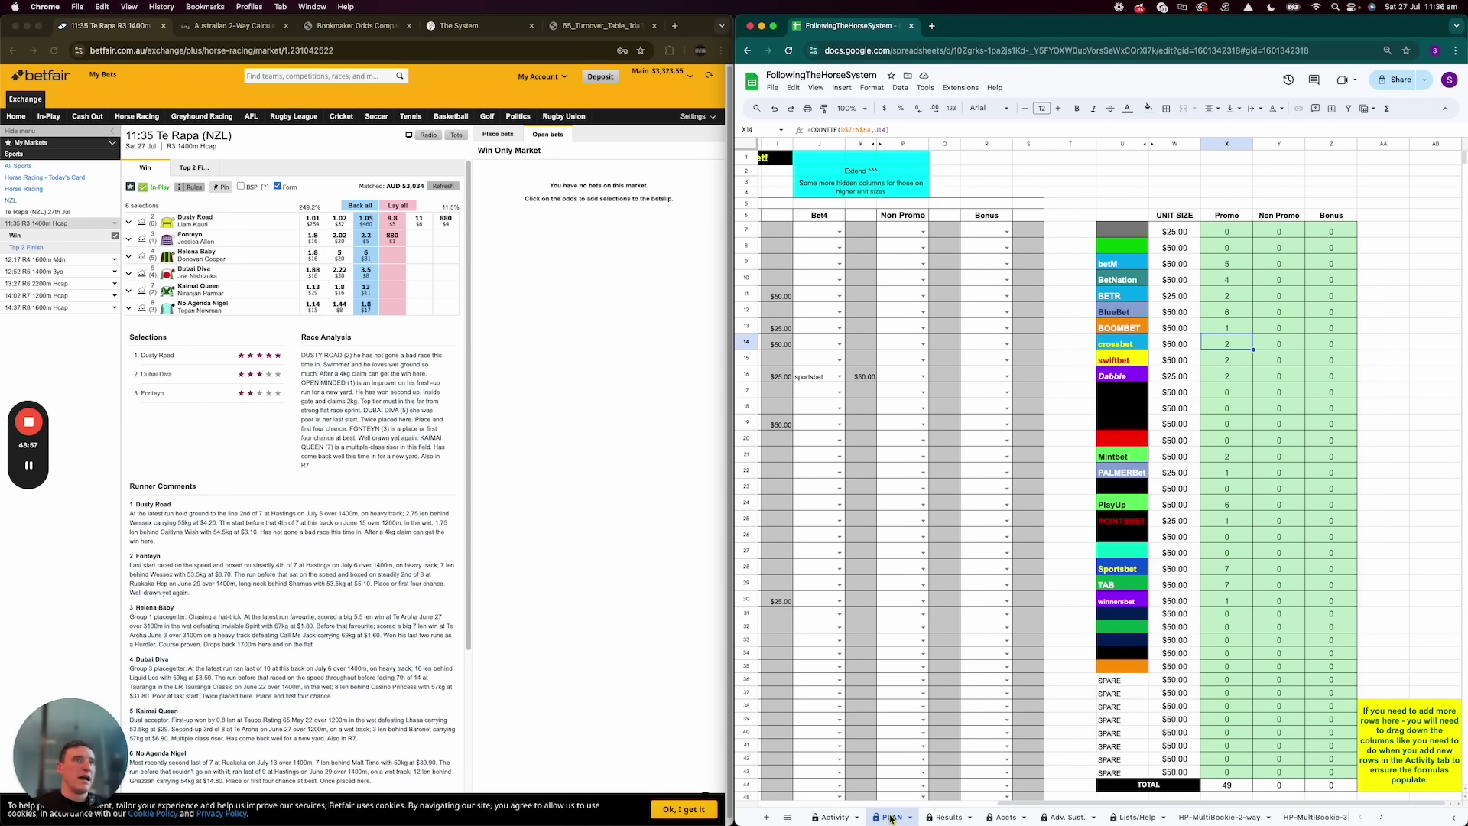
click(835, 817)
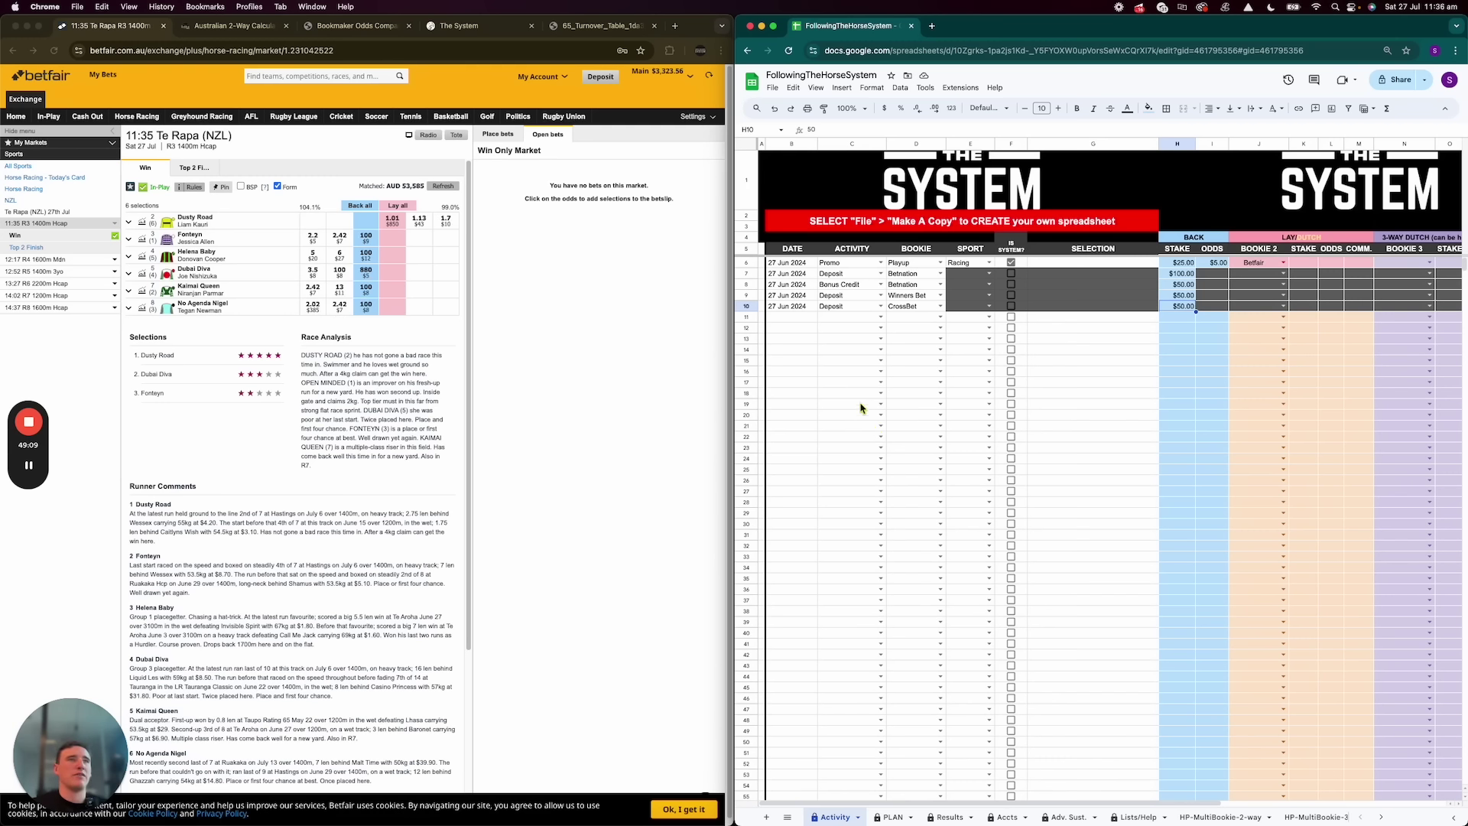
click(897, 817)
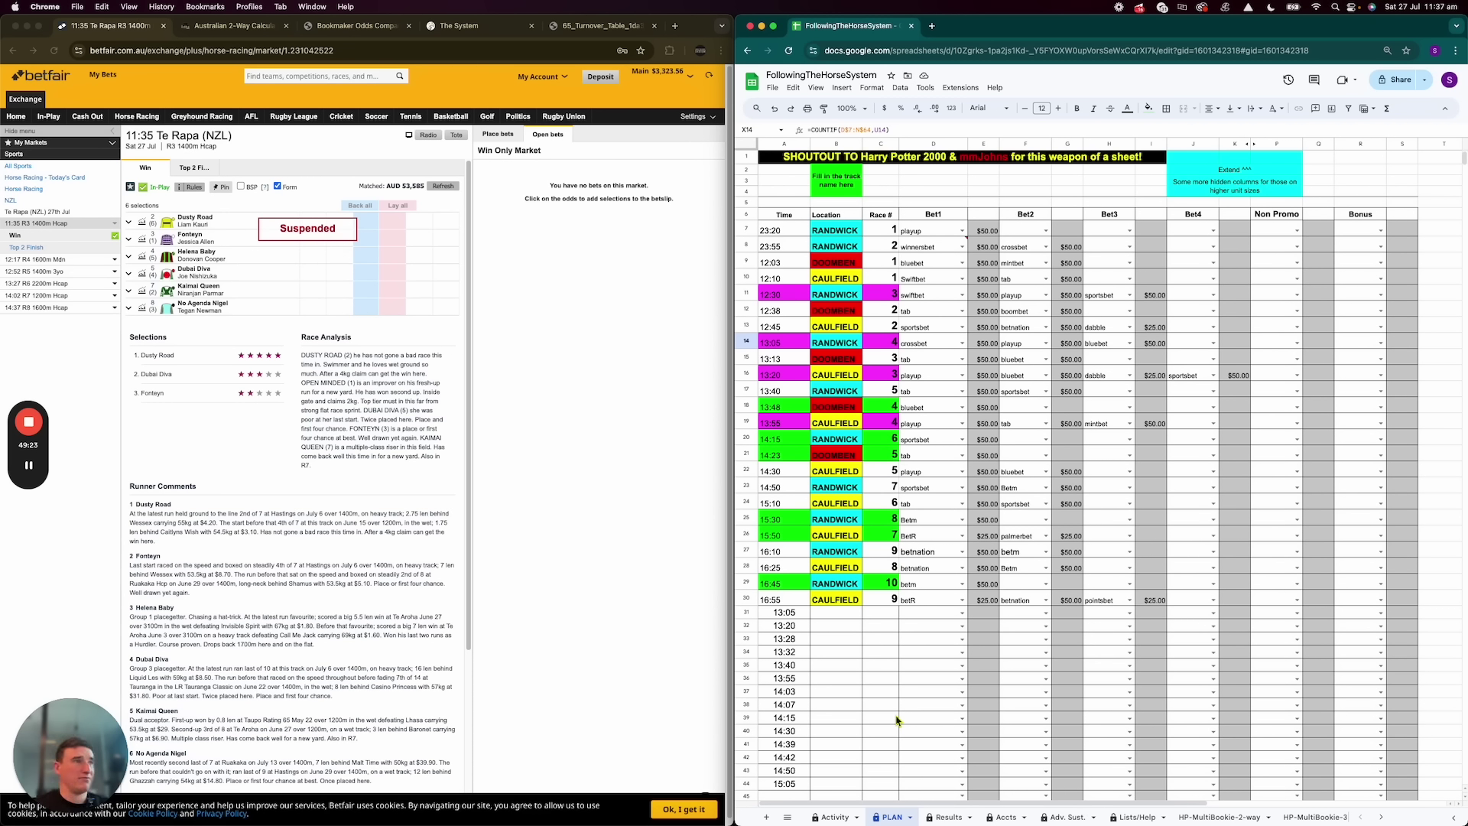
Add a Bonus Credit entry for CrossBet with a stake of $25 below the CrossBet deposit in the Activity sheet
click(832, 817)
click(833, 322)
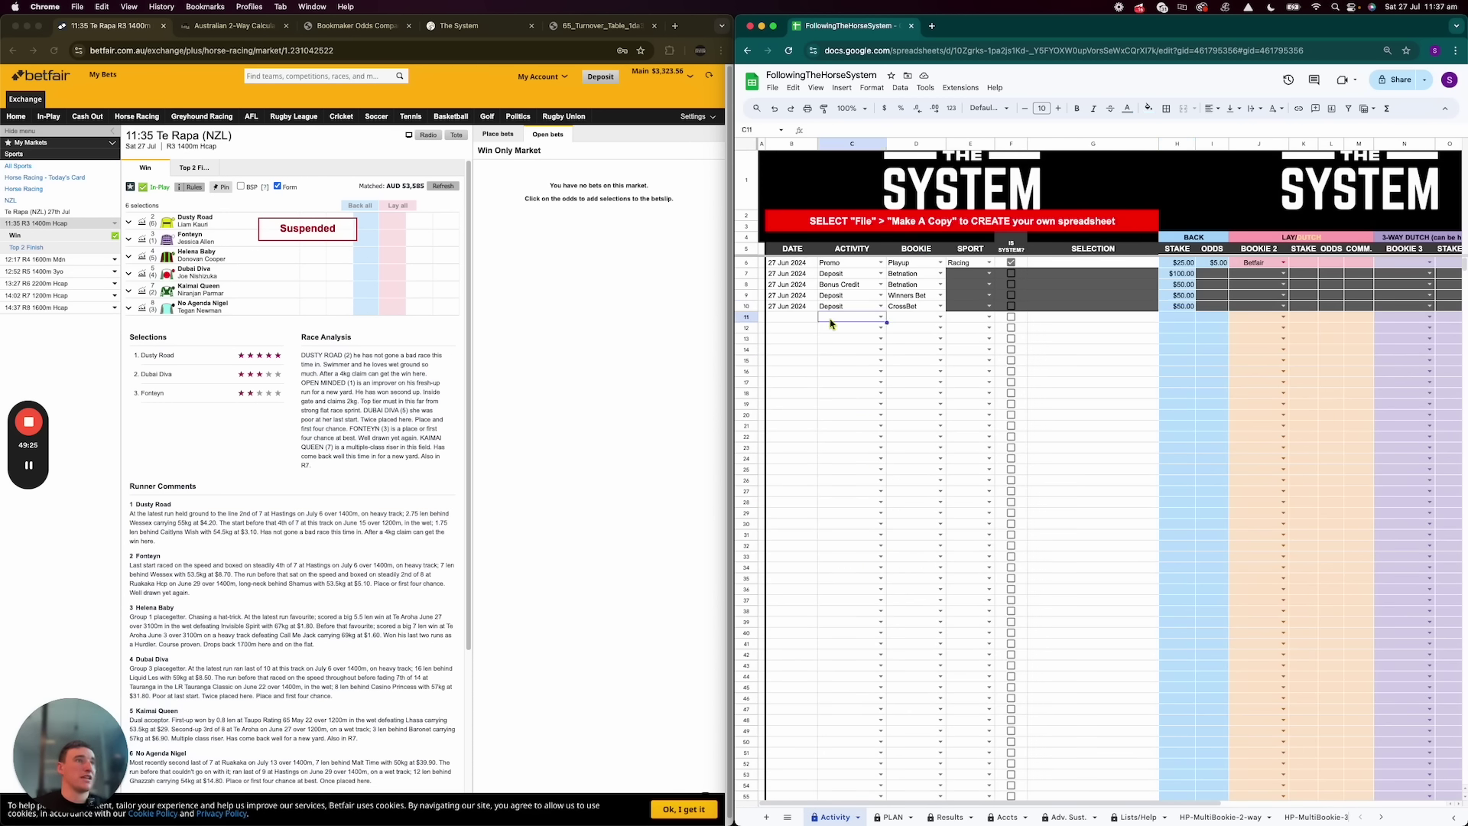
text(Bonus Credit)
key(Down)
key(Tab)
text(CrossBet)
key(Tab)
key(Tab)
key(Tab)
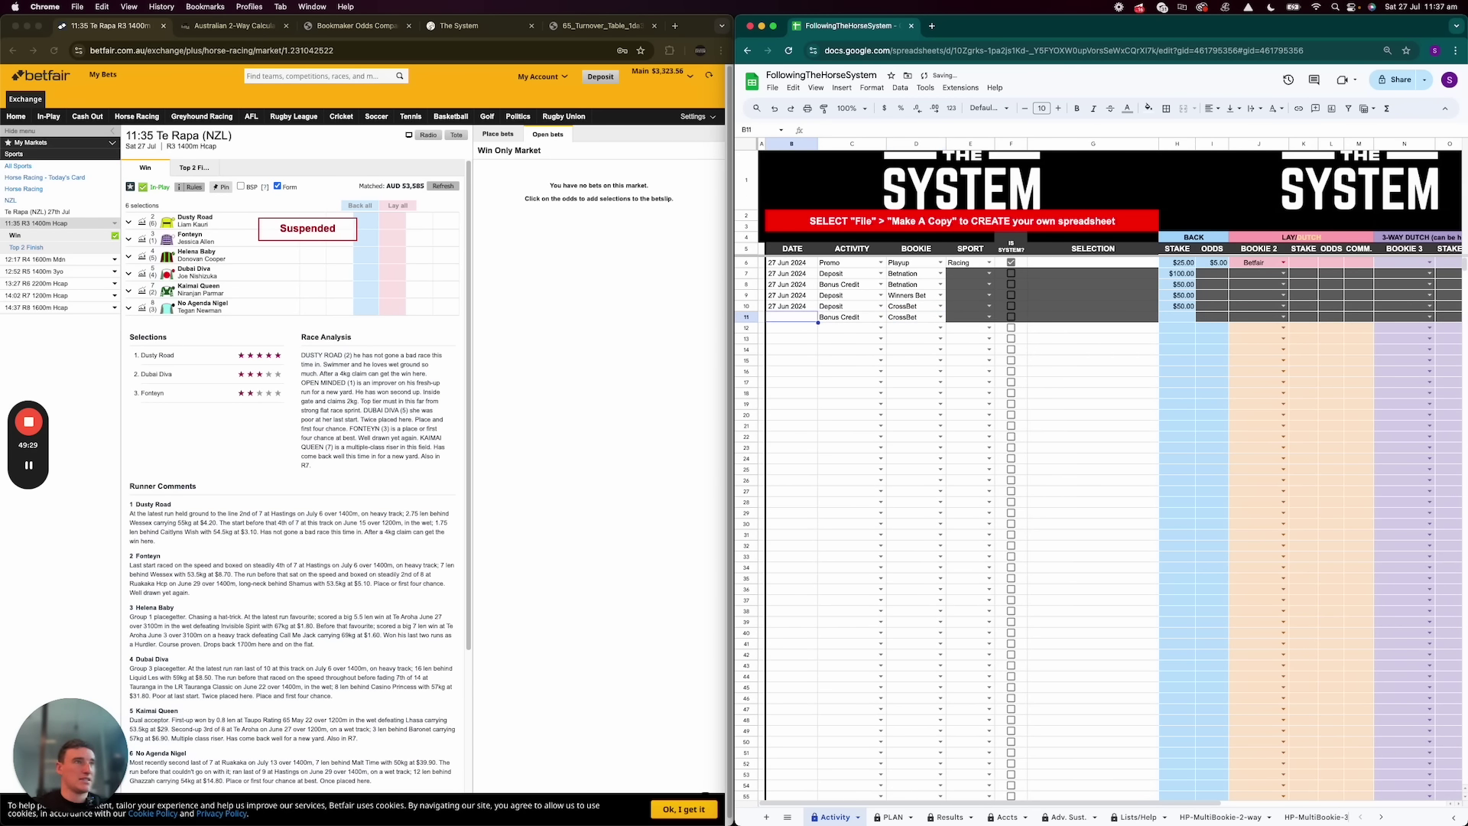
key(Tab)
text(25)
key(Return)
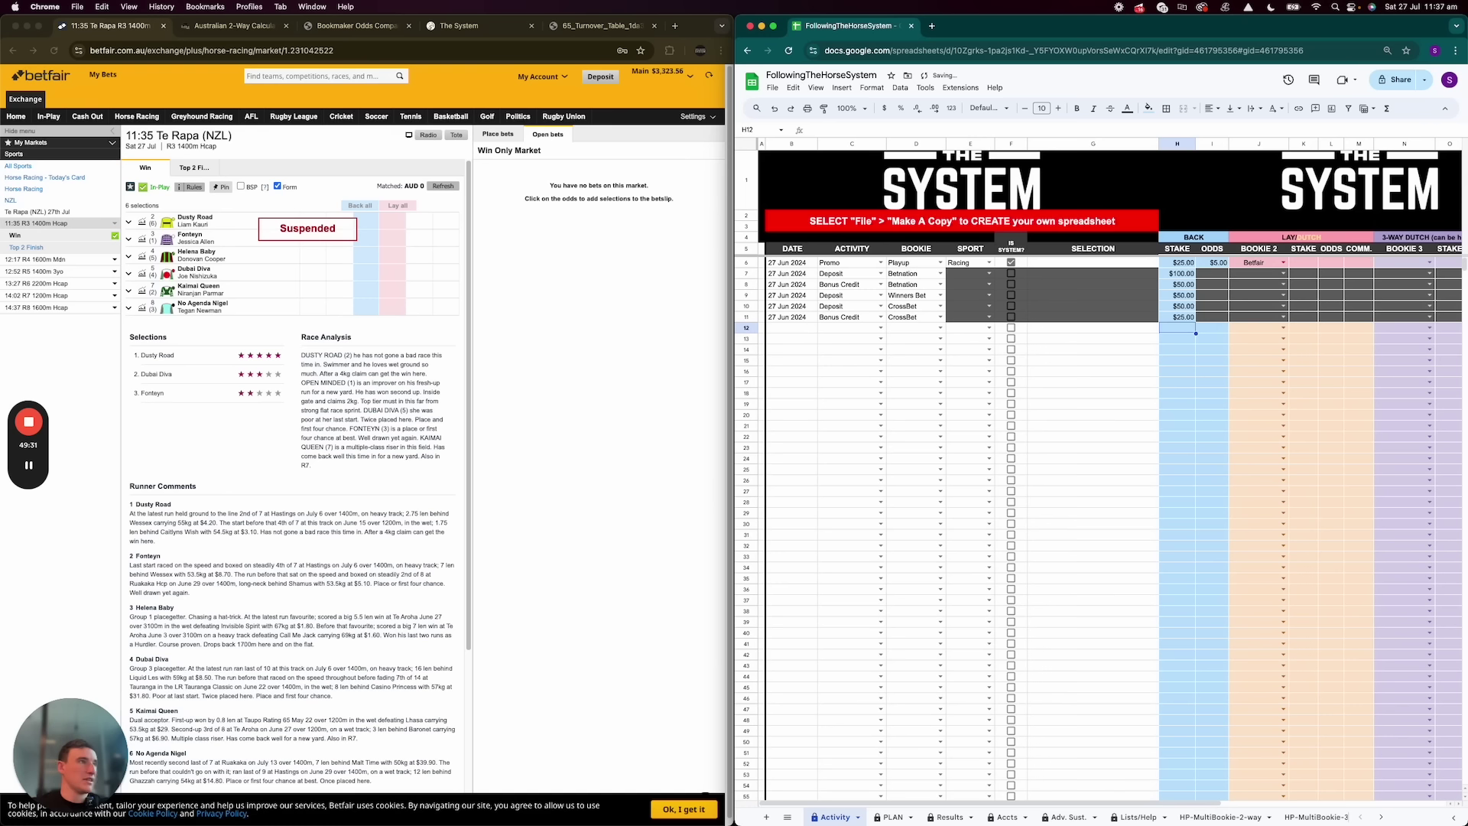
click(790, 337)
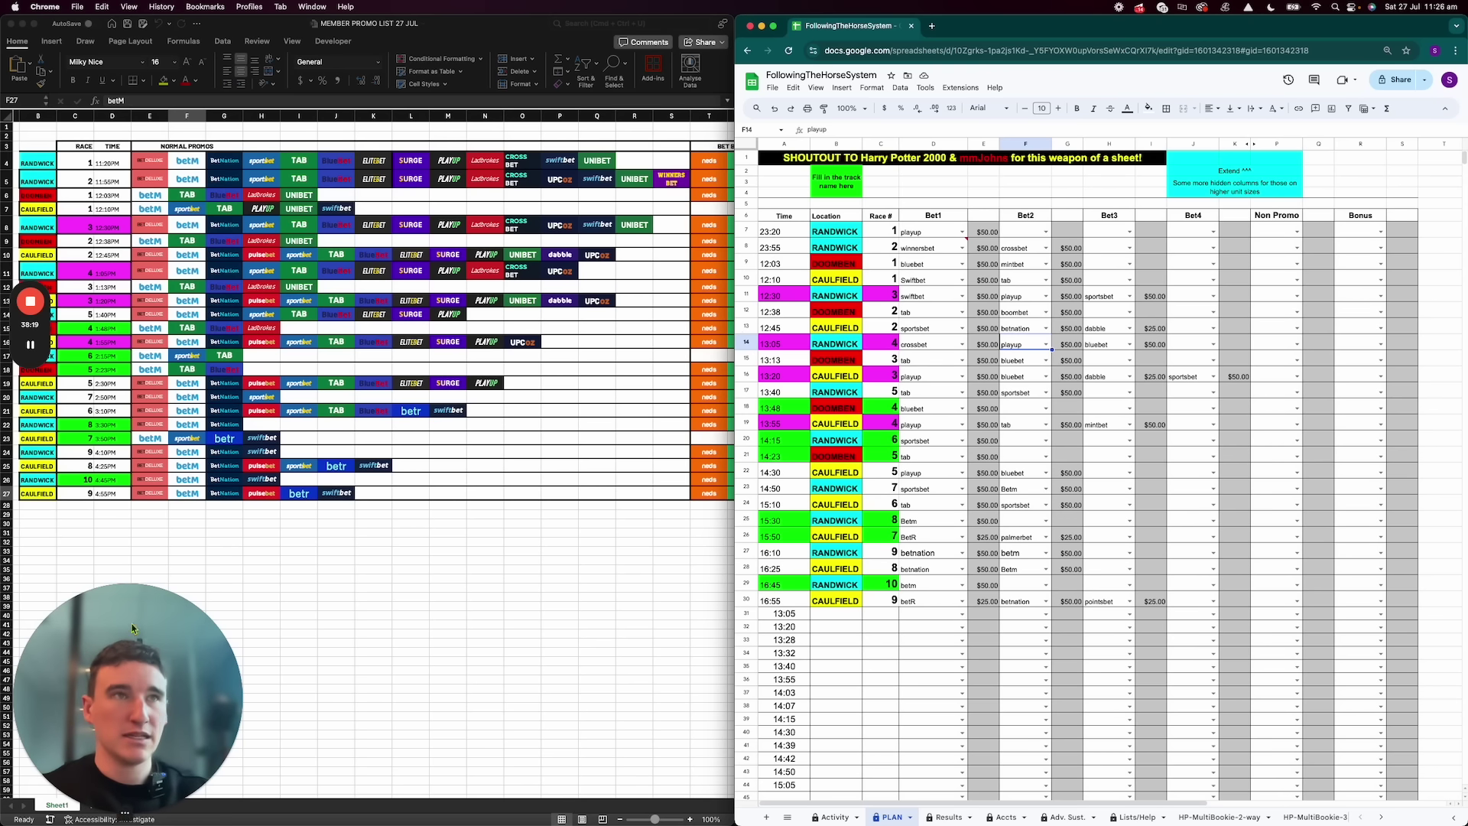
Open the Betfair exchange's horse racing page in a new browser window
key(super+n)
text(betfa)
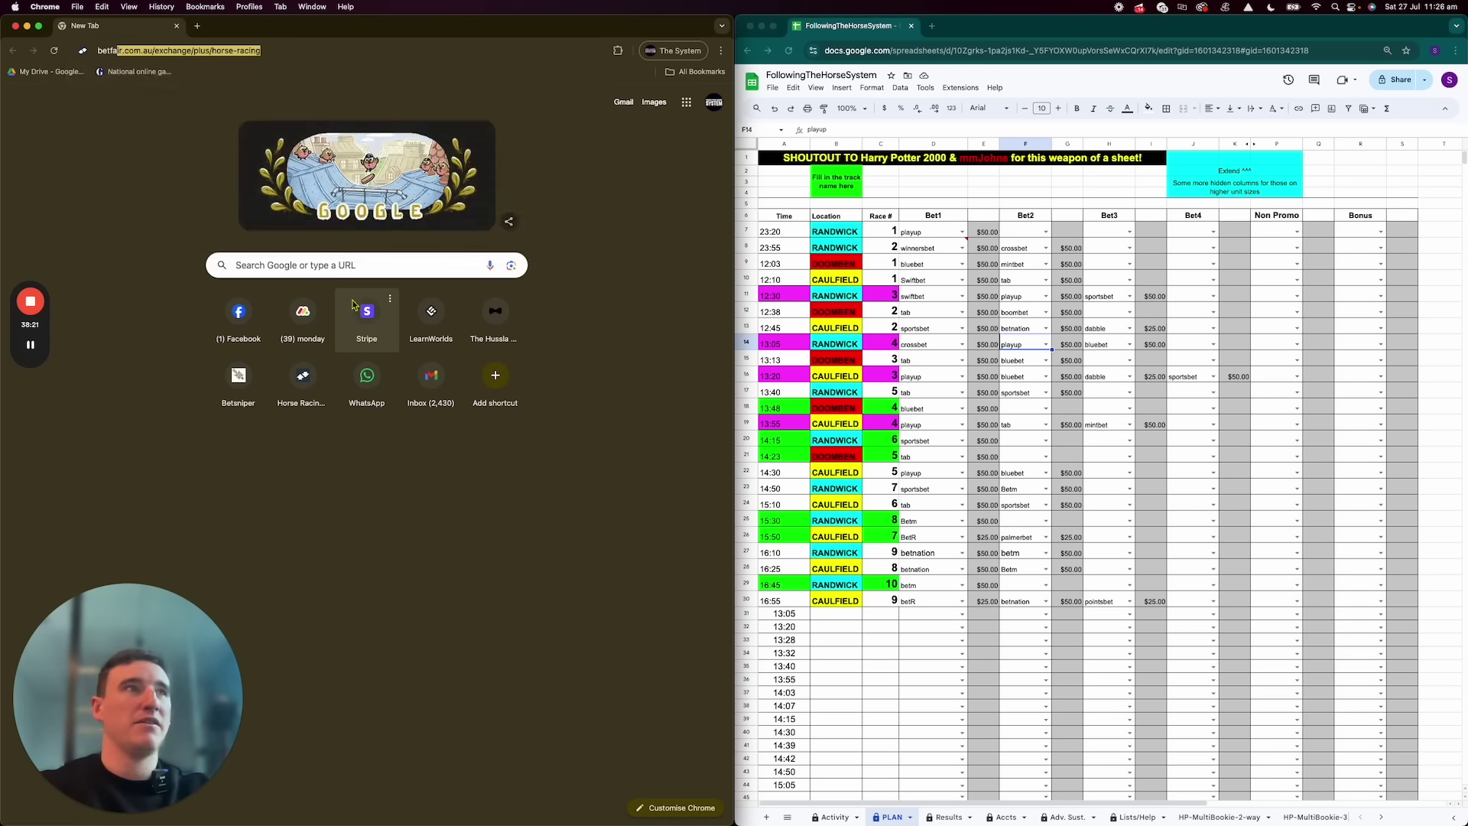
key(Return)
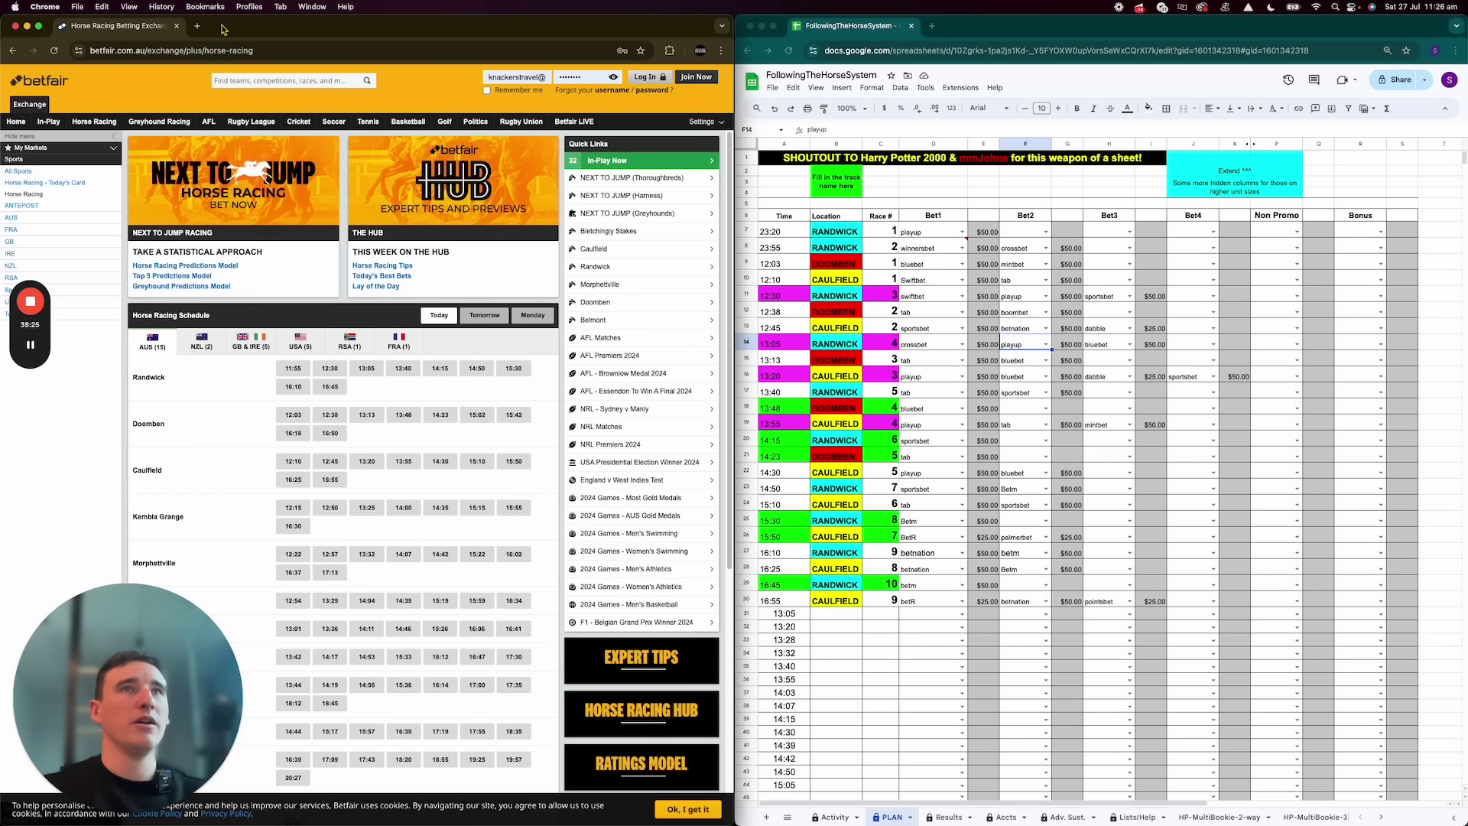
Open the Australian 2-Way Calculator of The Hussla Squad in a new browser tab
click(198, 26)
text(thehu)
key(Return)
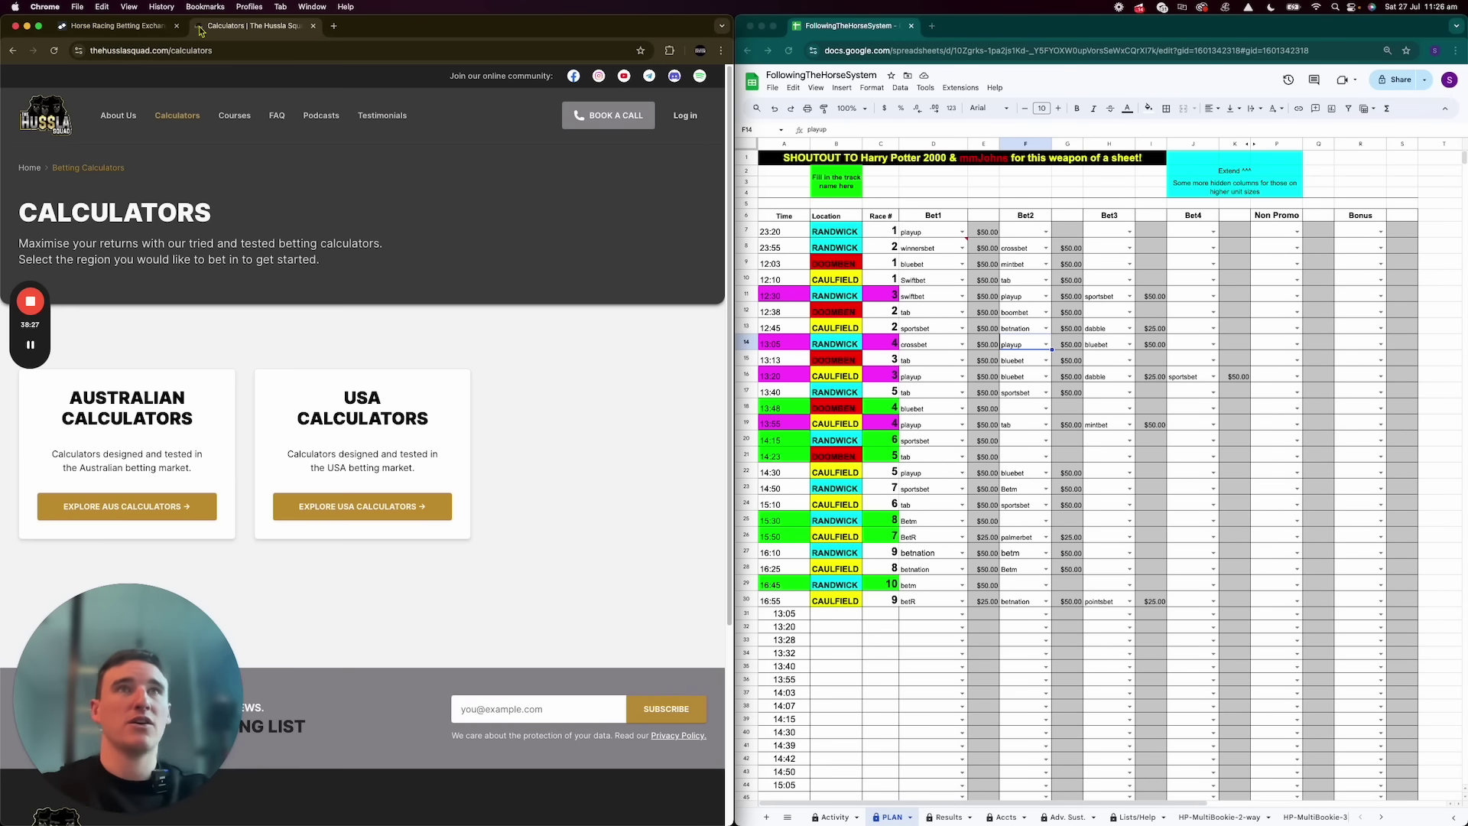
click(178, 514)
click(315, 517)
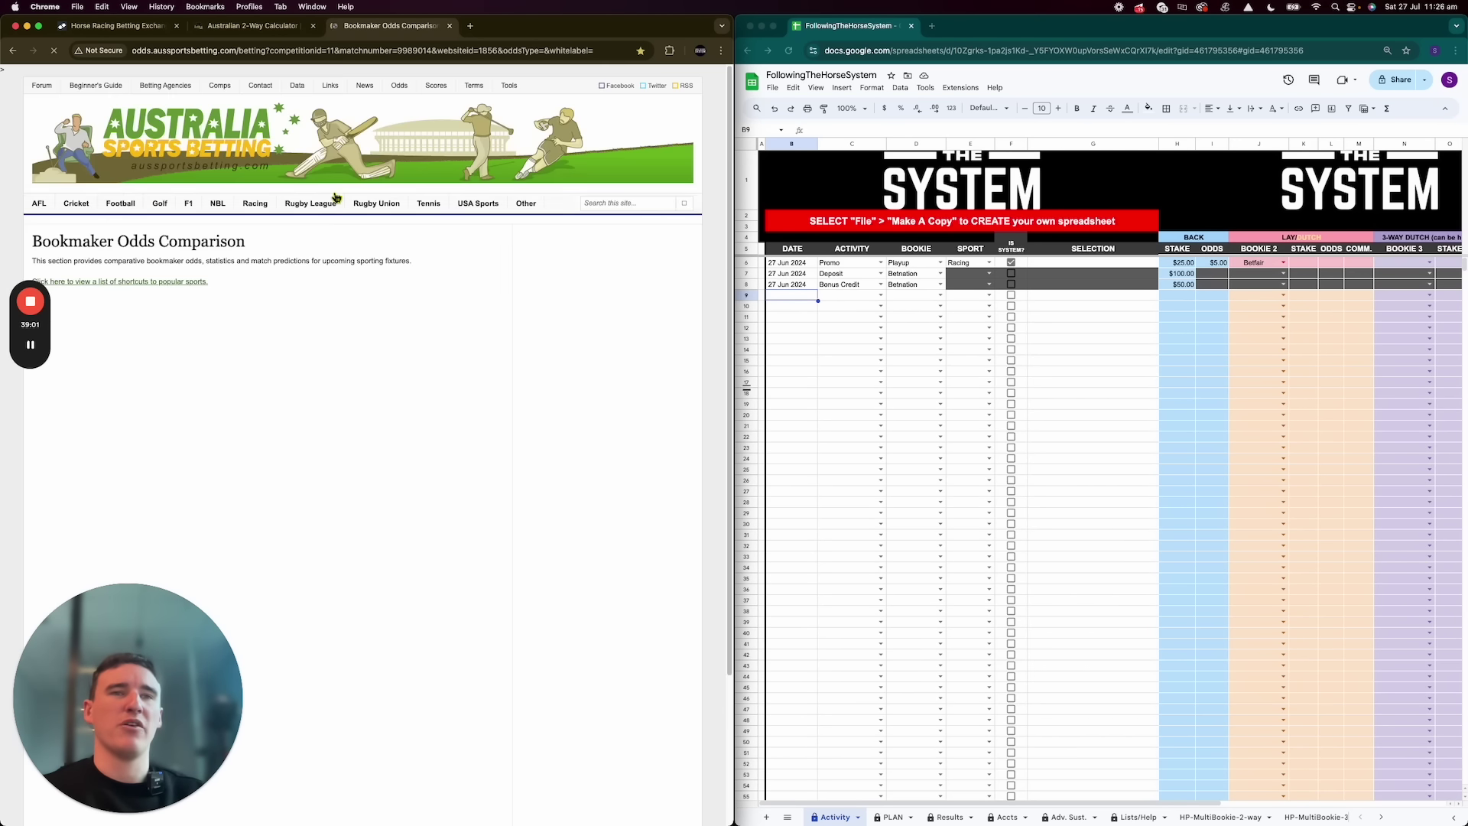
Open the sports odds comparison on Australia Sports Betting and show the bookmaker odds for Kangaroos vs Geelong
mouse_move(406, 89)
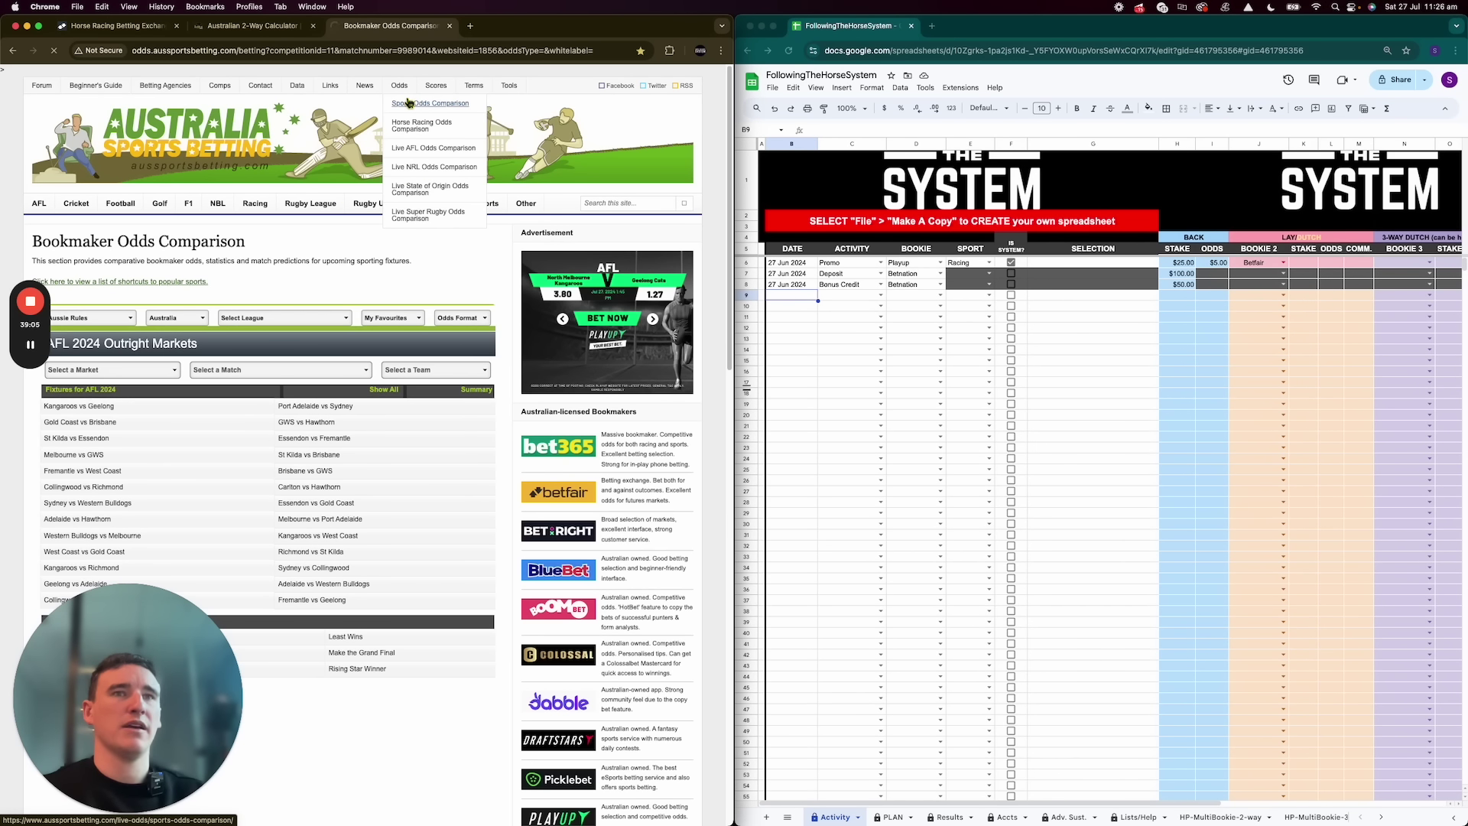
click(409, 103)
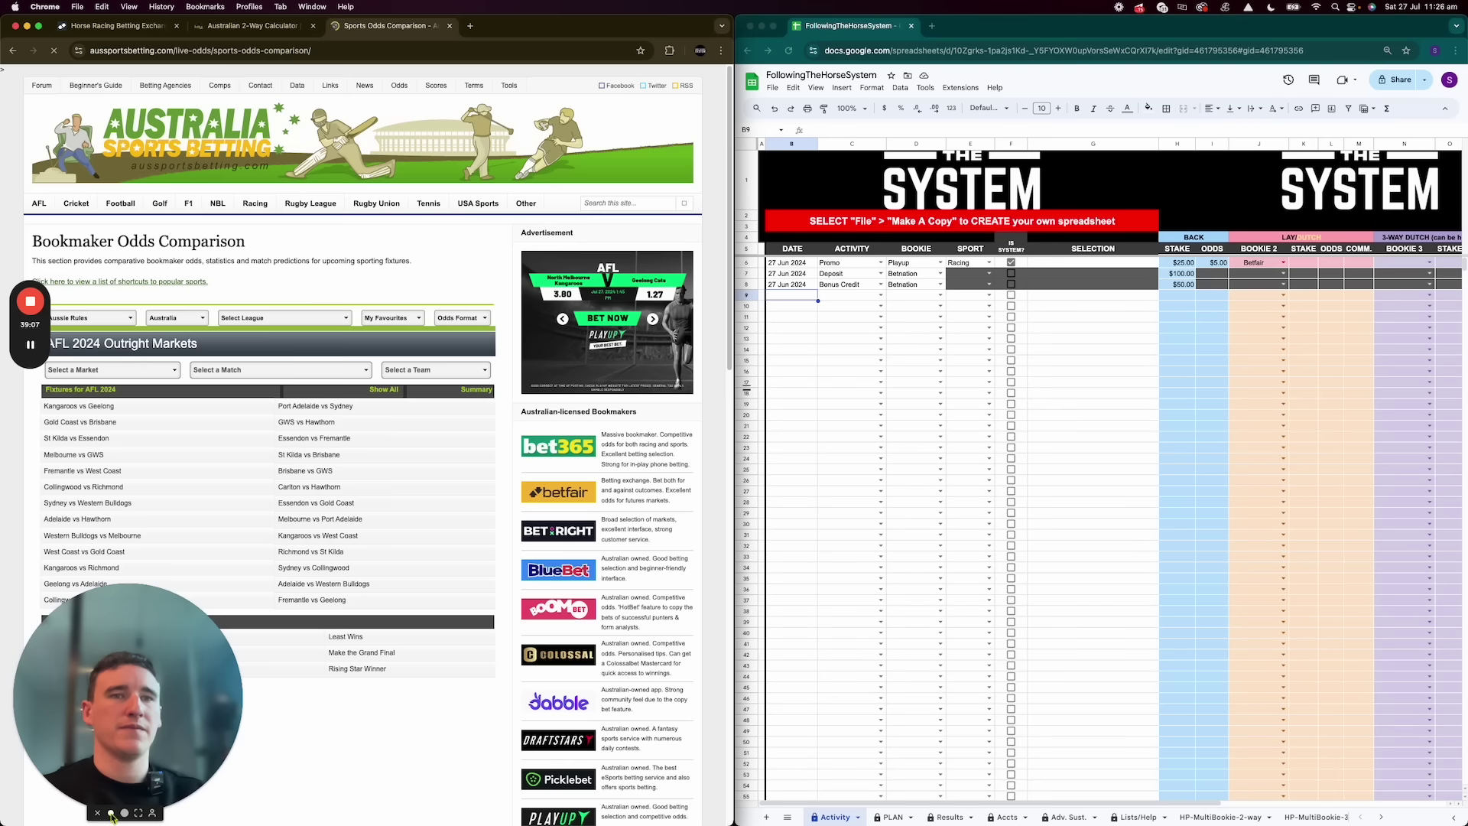
click(111, 814)
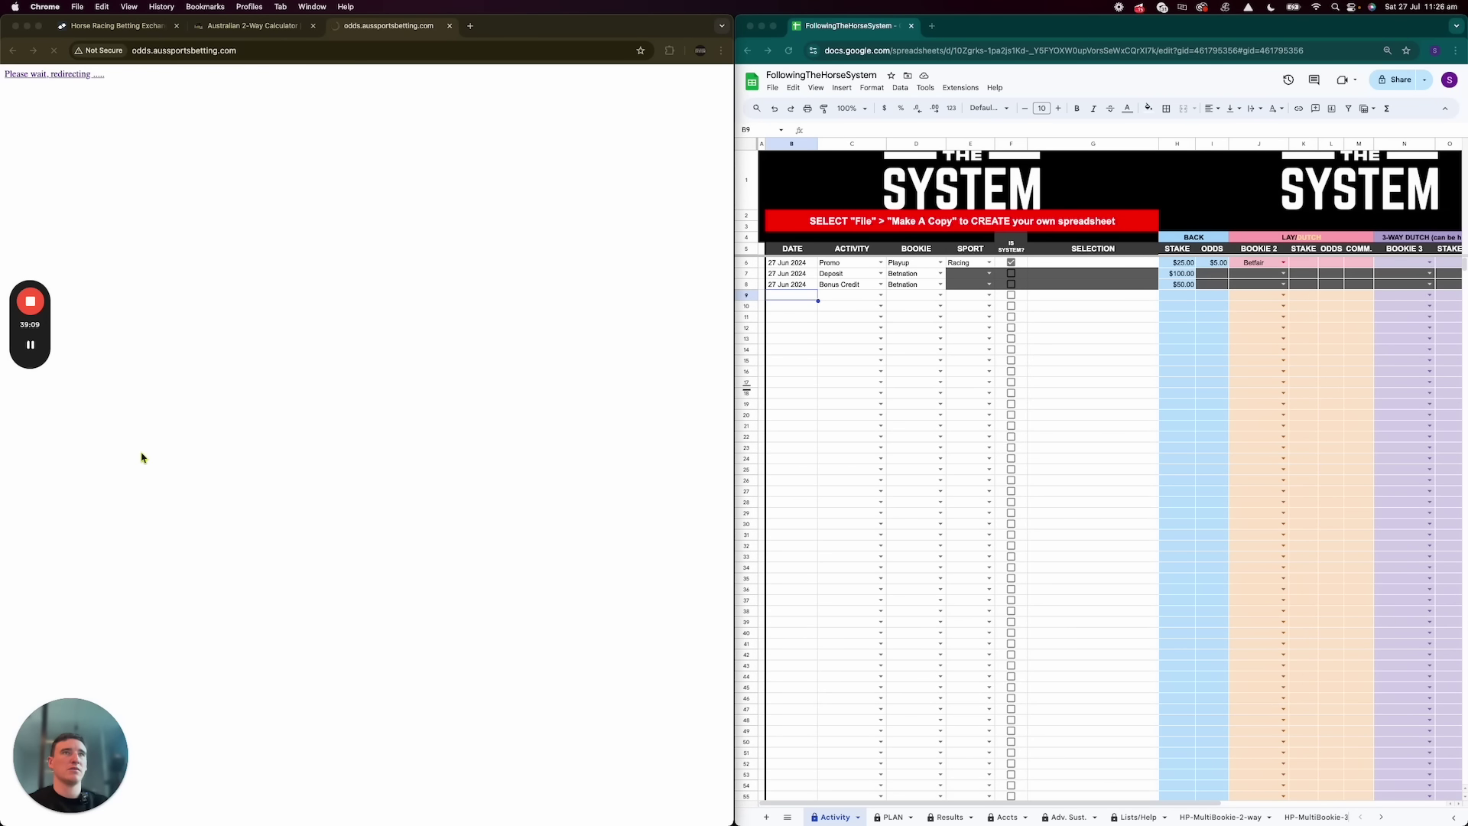
scroll(394, 445, down, 3)
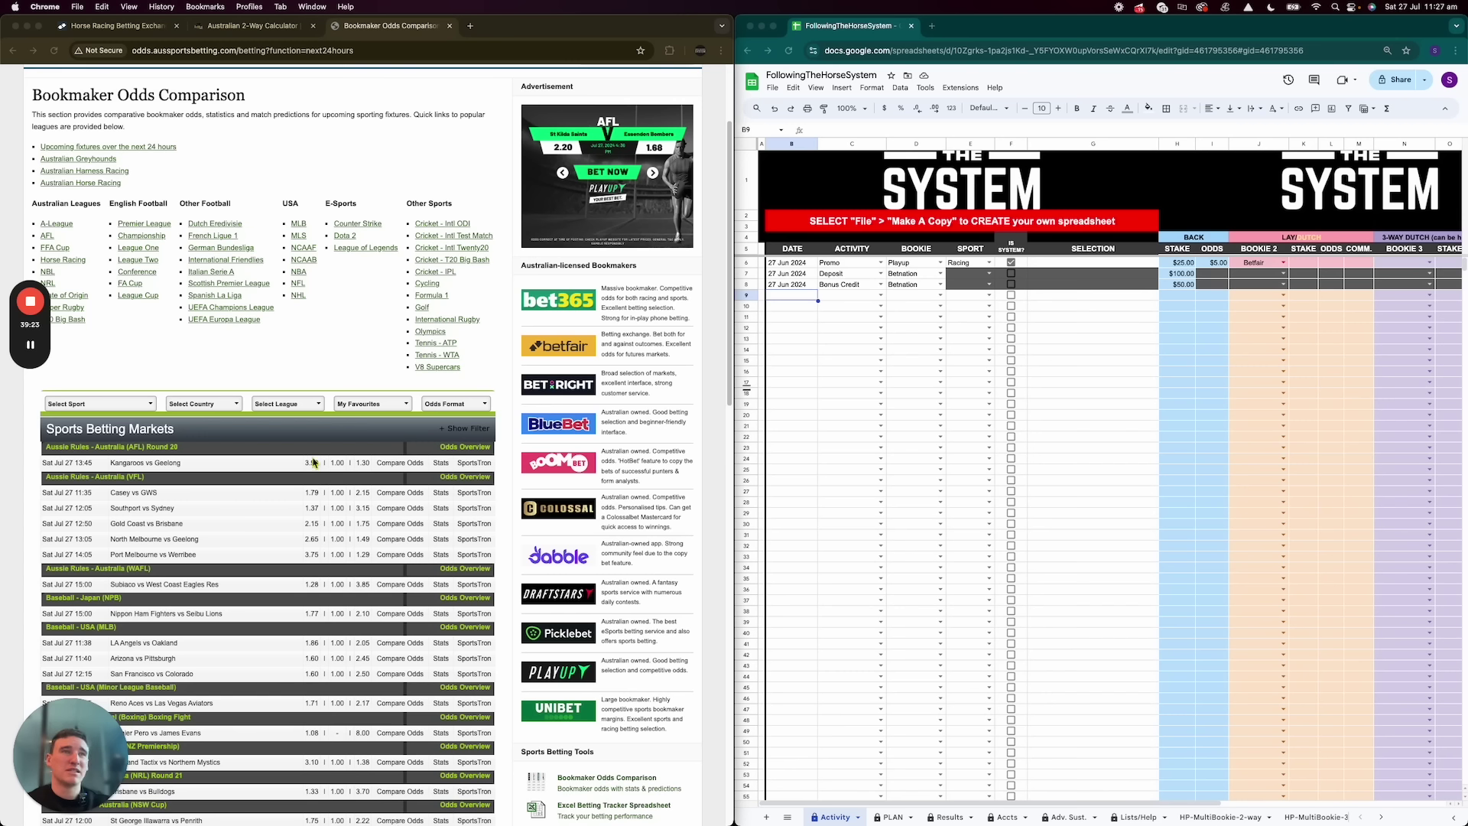
click(404, 464)
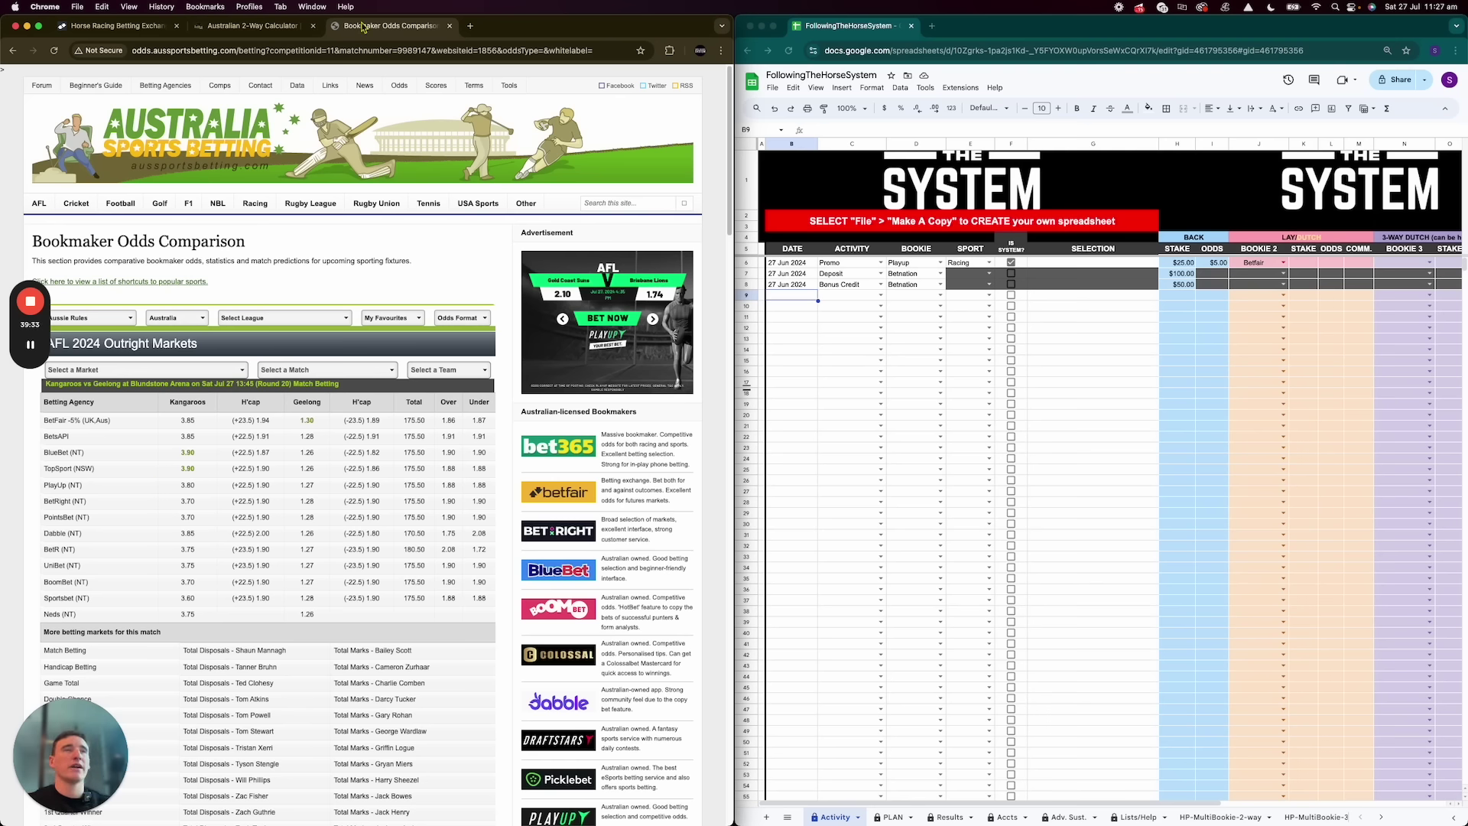
Open The System's website in a new browser tab and sign in to the members area
click(466, 28)
text(thesystem)
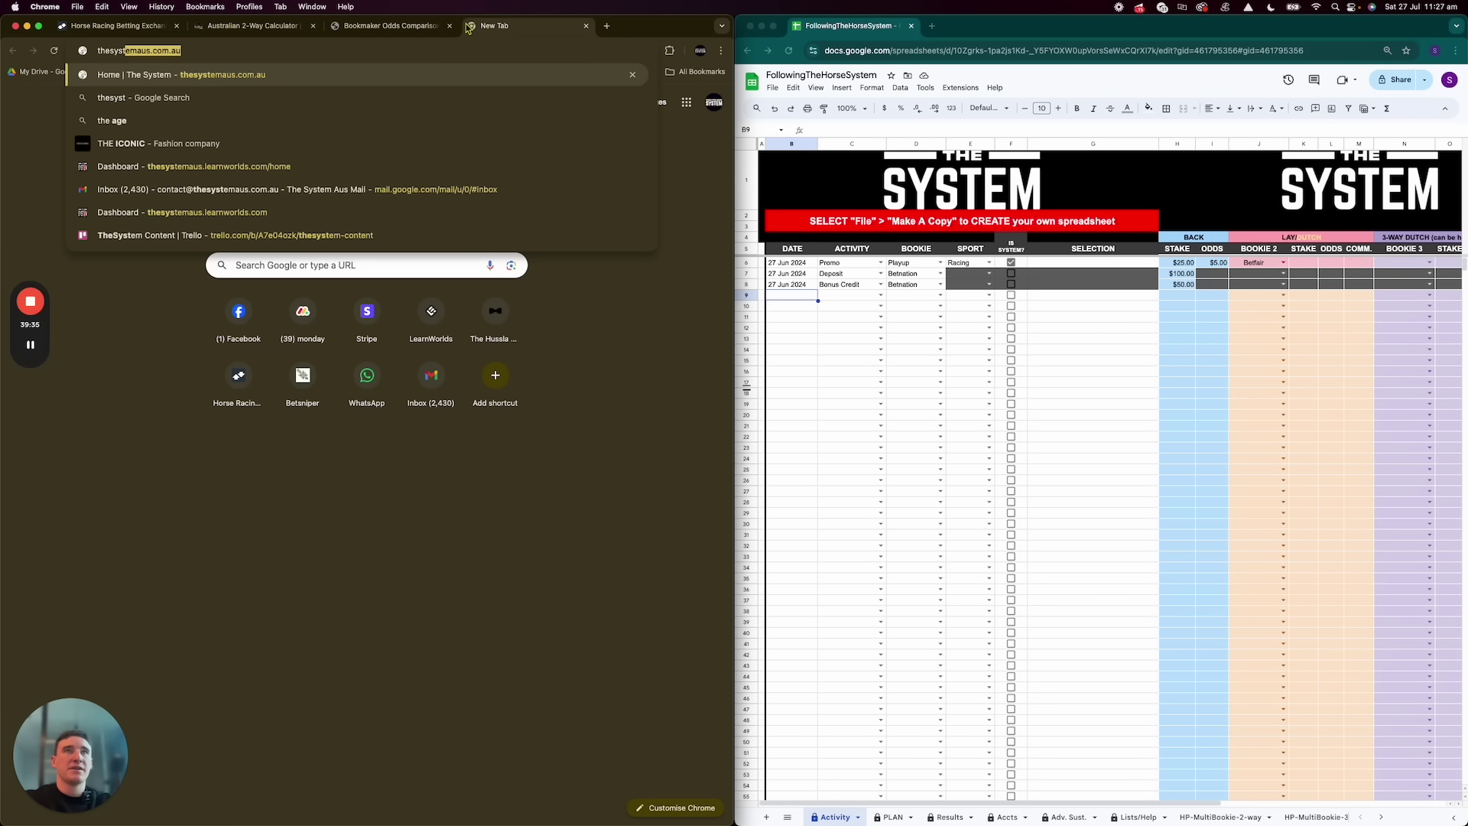
key(Return)
click(620, 92)
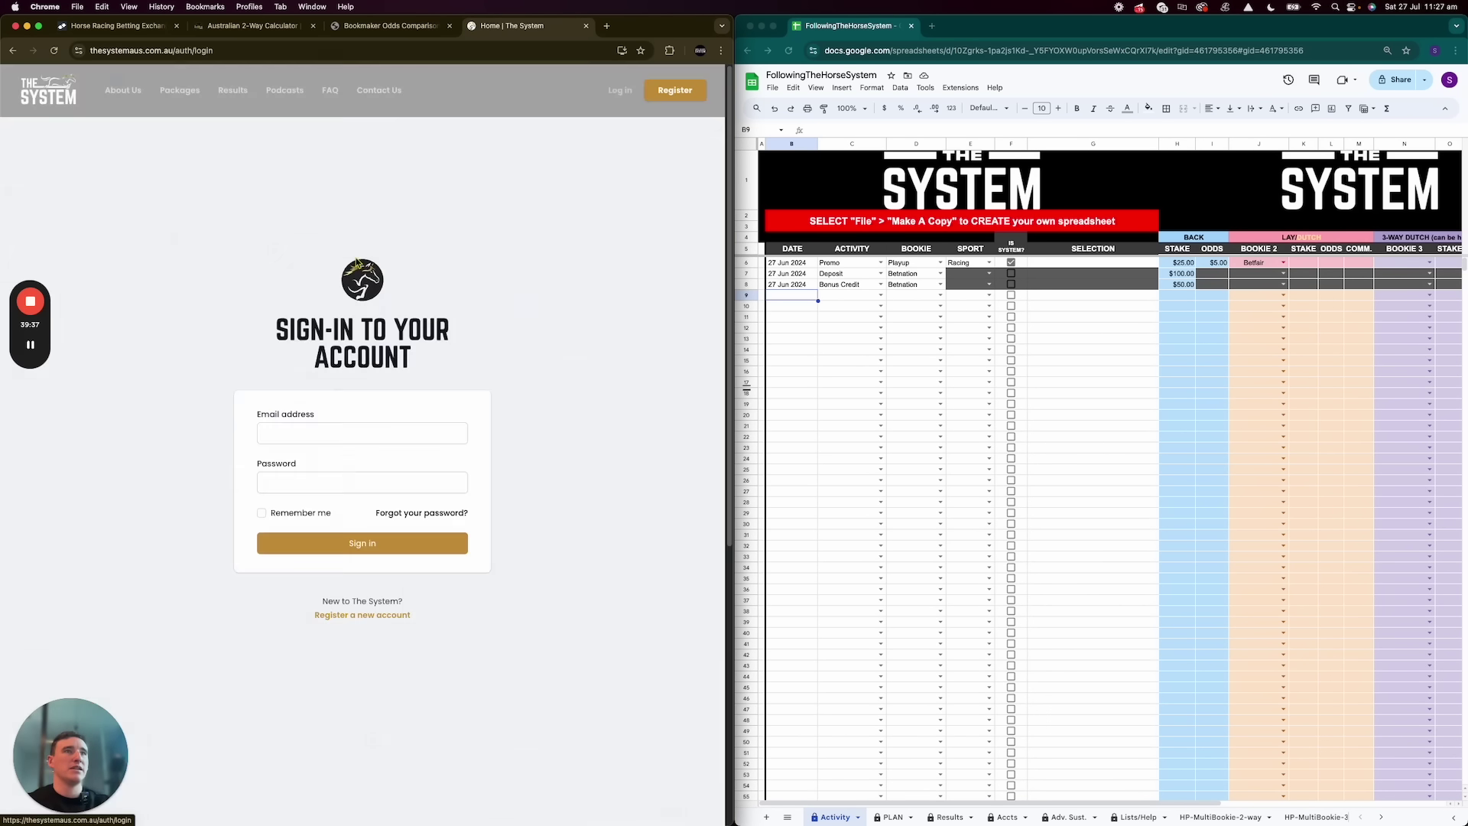
click(361, 543)
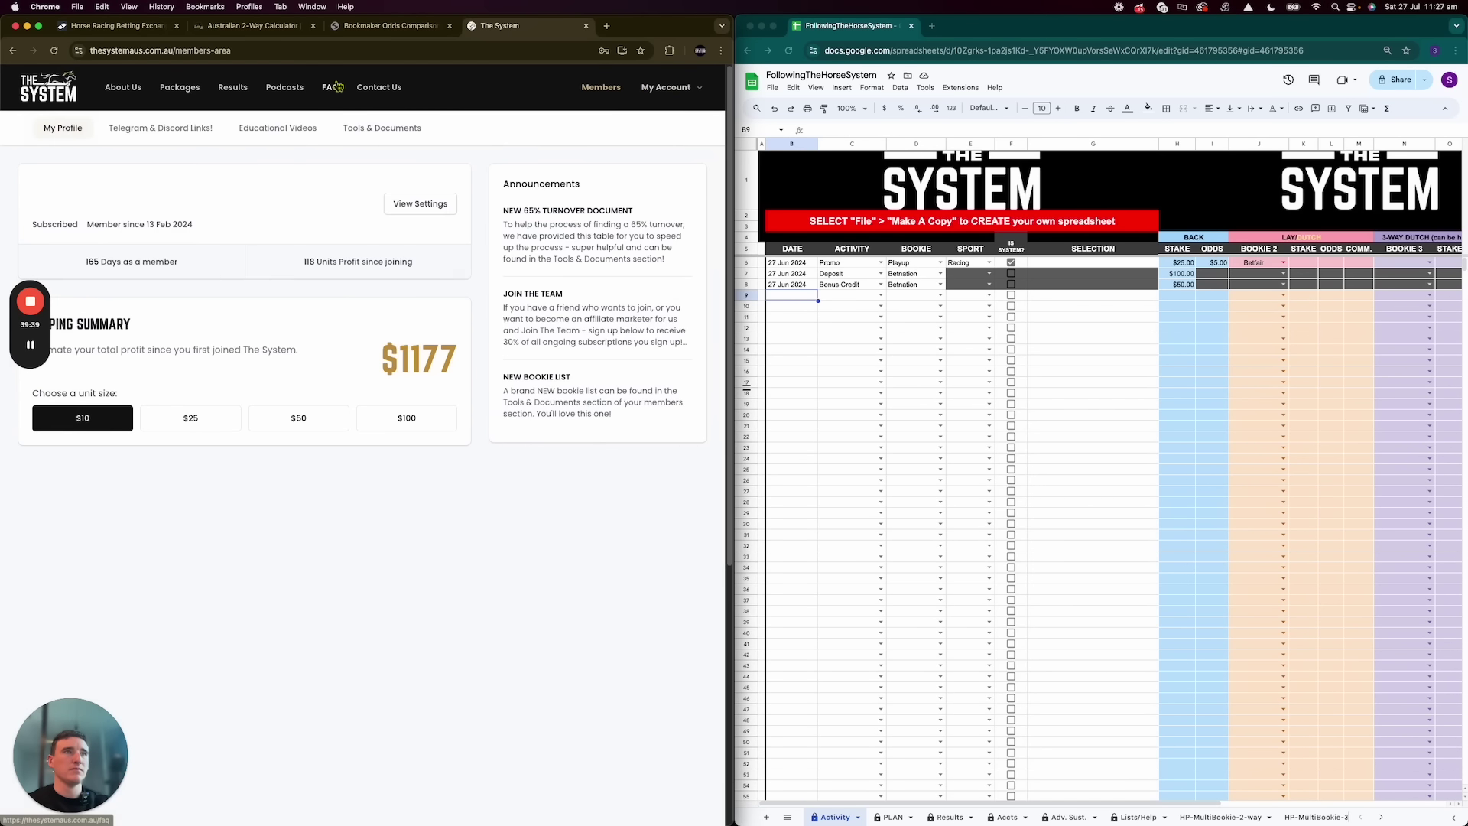
Open the 65% Turnover Guide from the members area's tools and documents
click(377, 223)
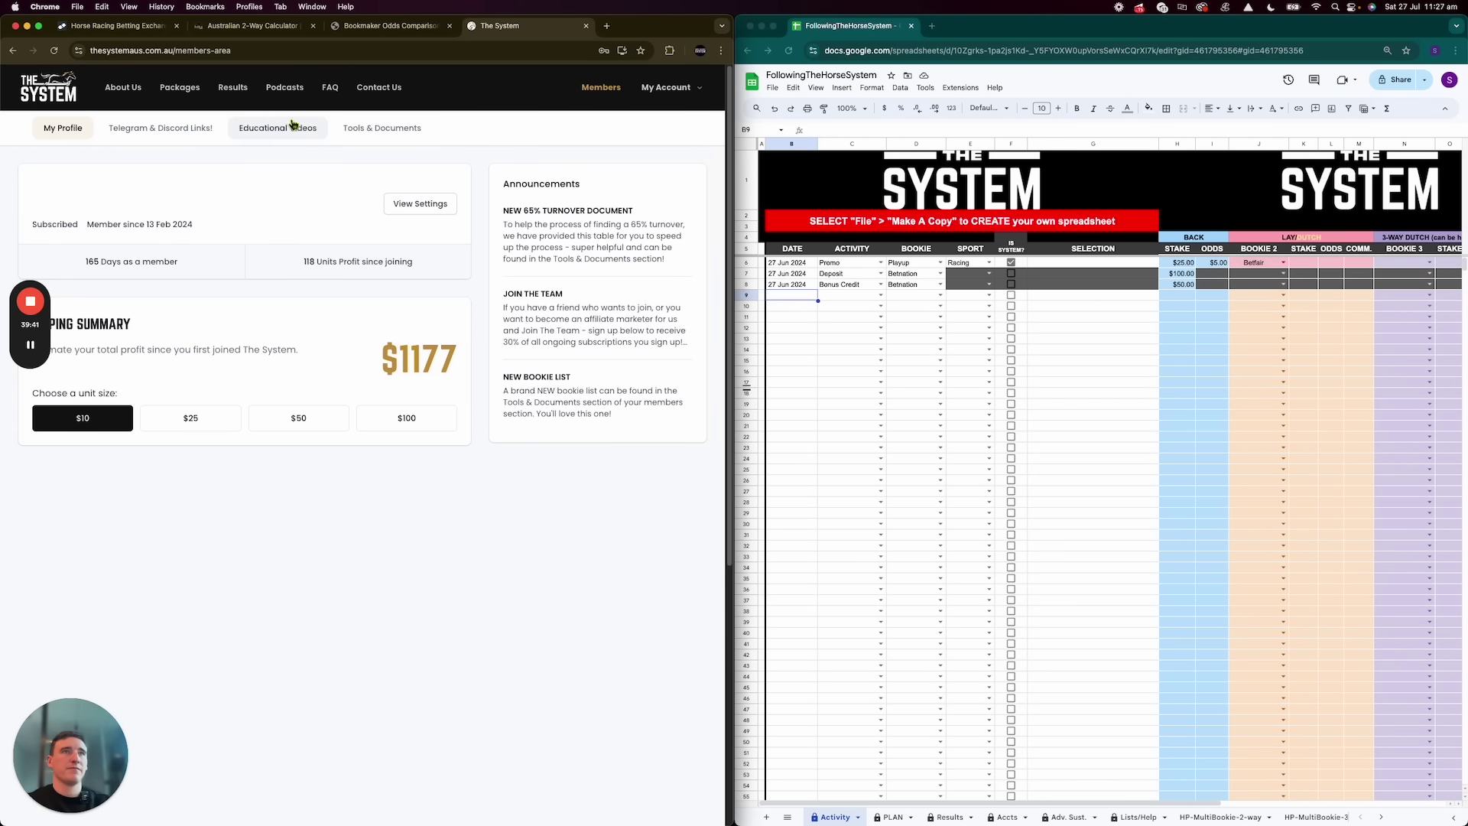
click(354, 132)
scroll(413, 421, down, 2)
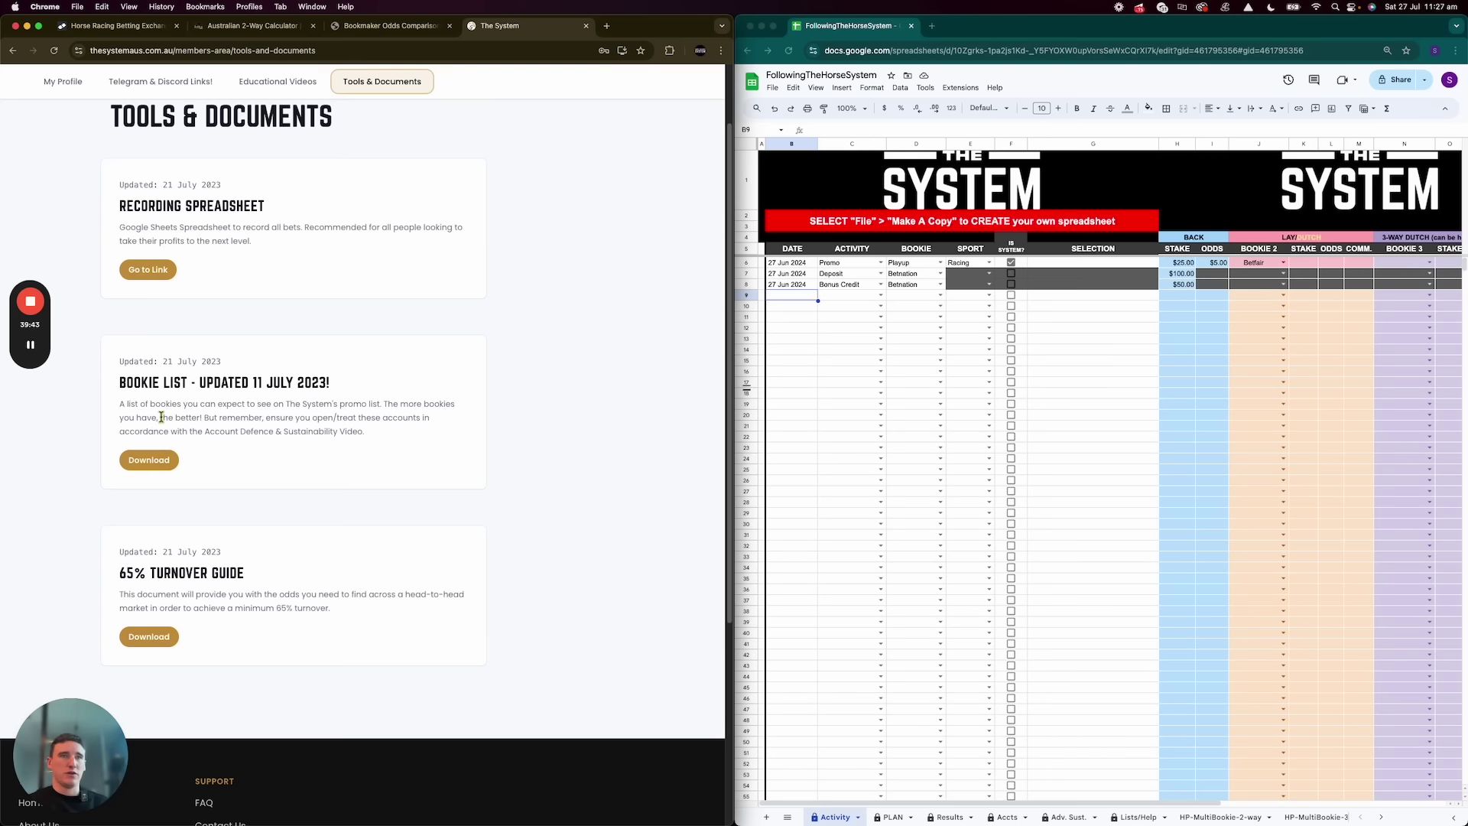
click(148, 636)
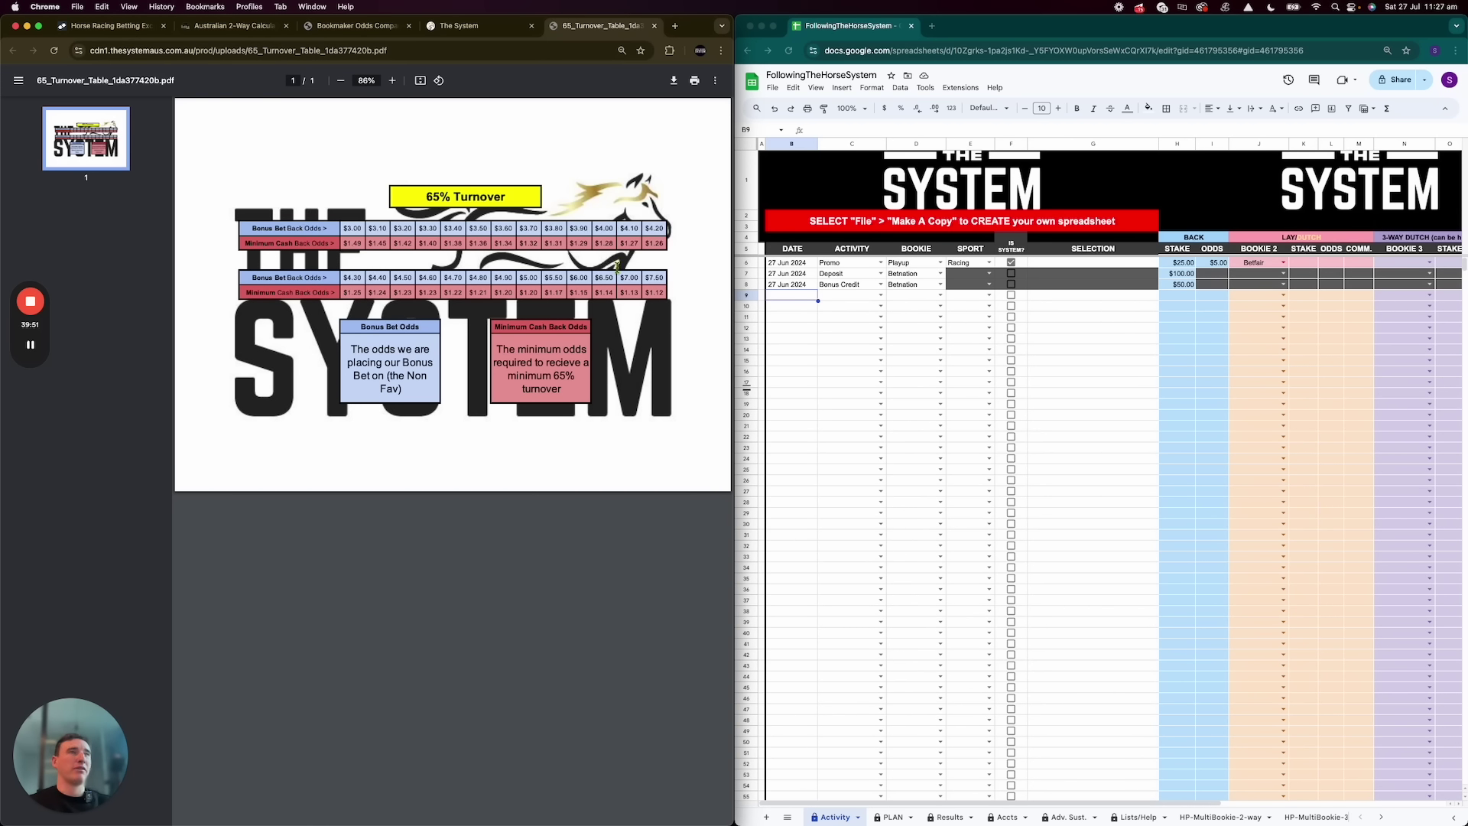
click(485, 29)
click(558, 29)
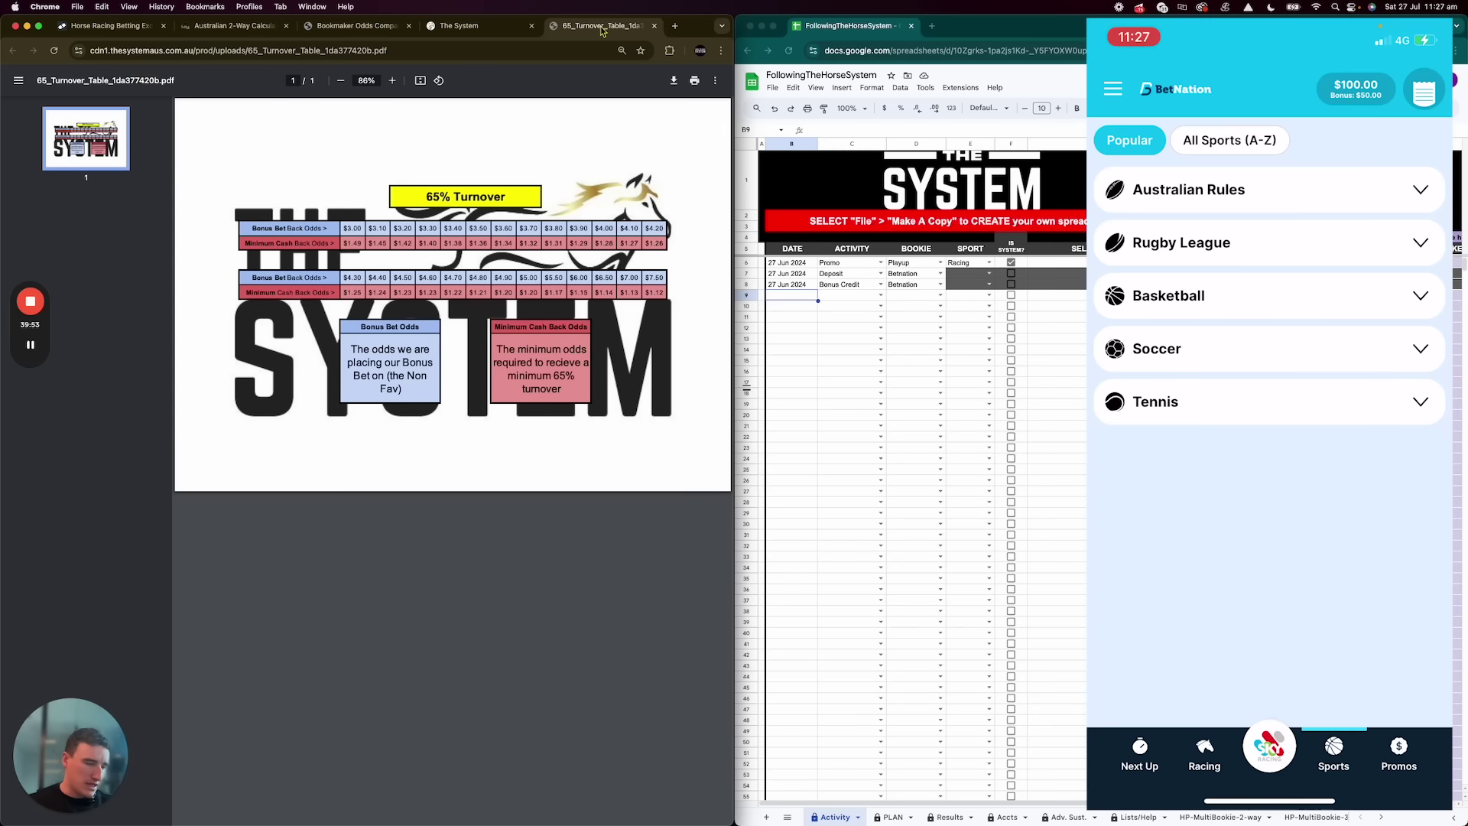
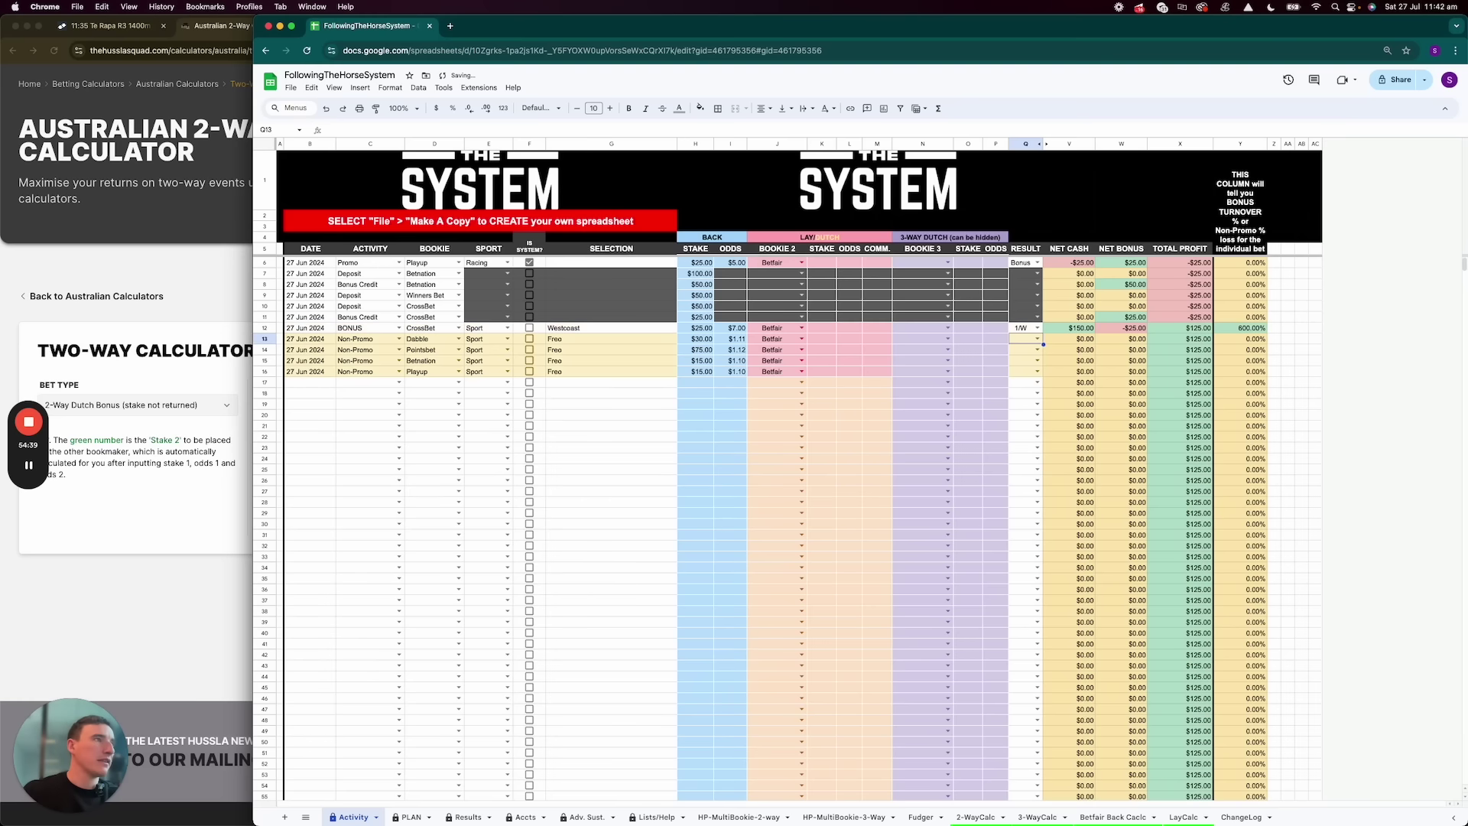
Set the results of the four Freo non-promo bets in rows 13 to 16 of the Activity sheet to 2/L
key(Return)
text(2)
key(Return)
text(2)
key(Return)
text(2)
key(Return)
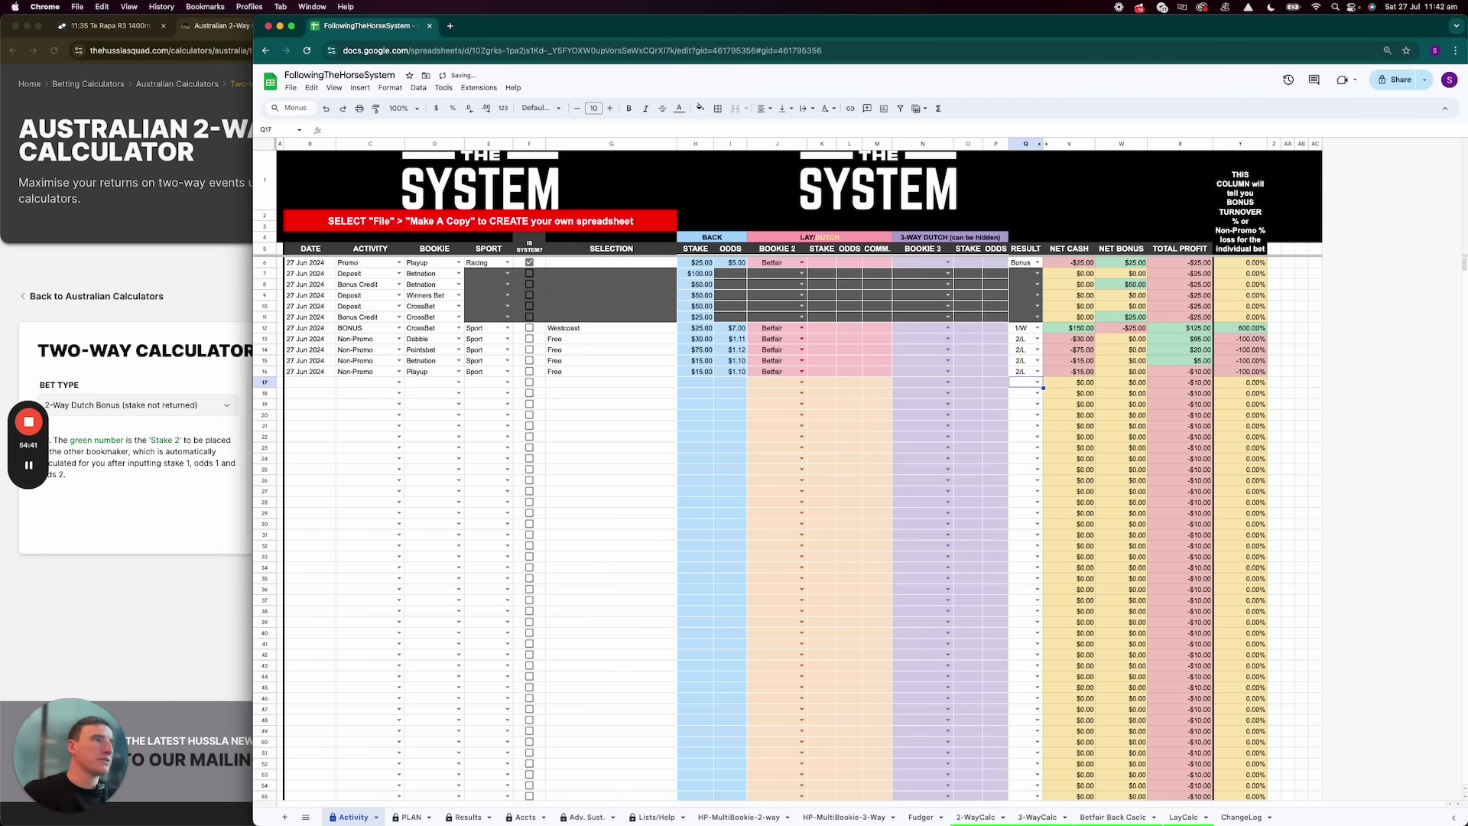
Sum the net cash of the CrossBet bonus bet and the four Freo bets, and compare it with the two-way calculator's profit
drag(1071, 327, 1079, 372)
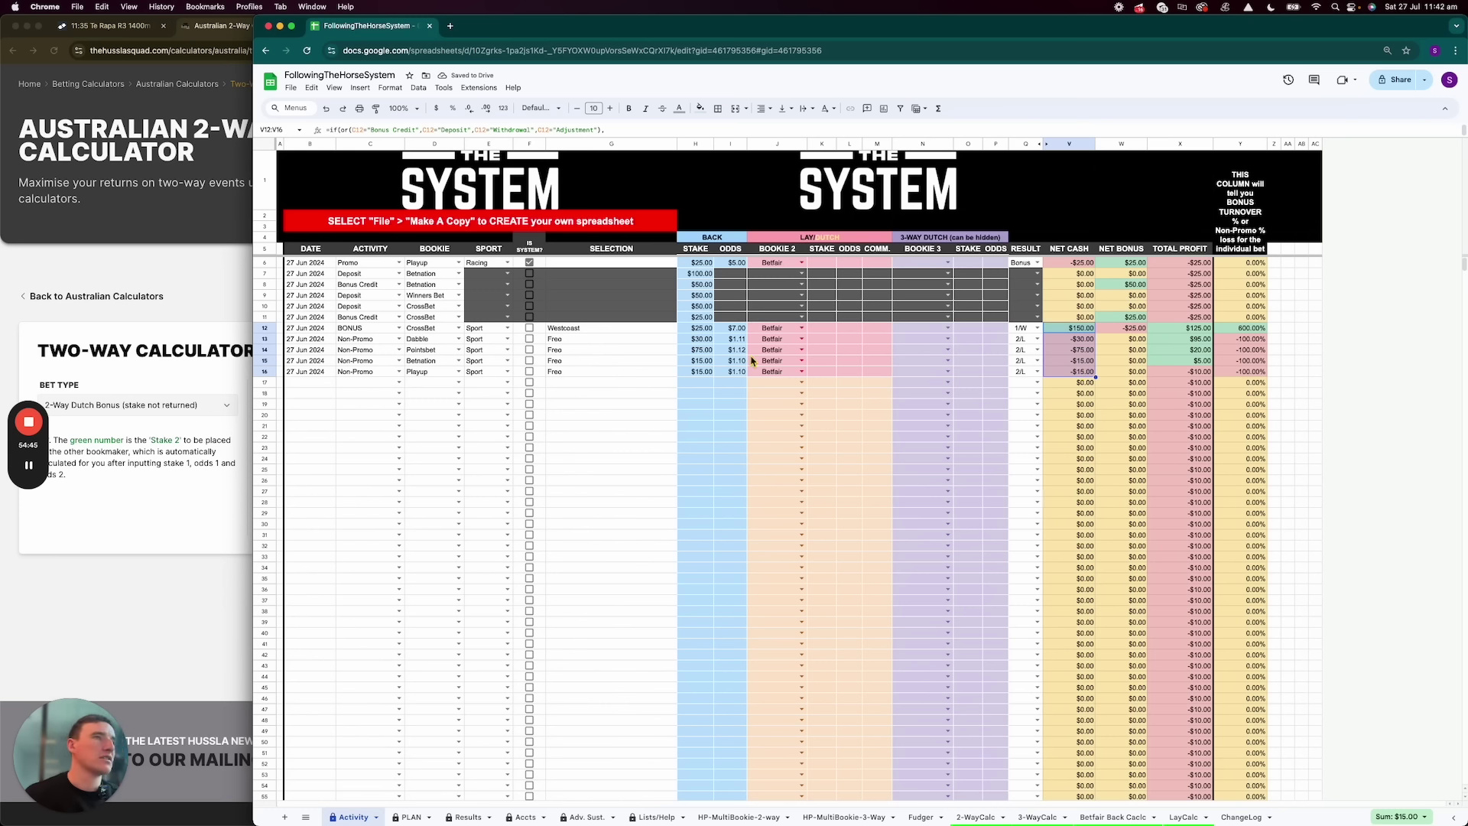
click(700, 330)
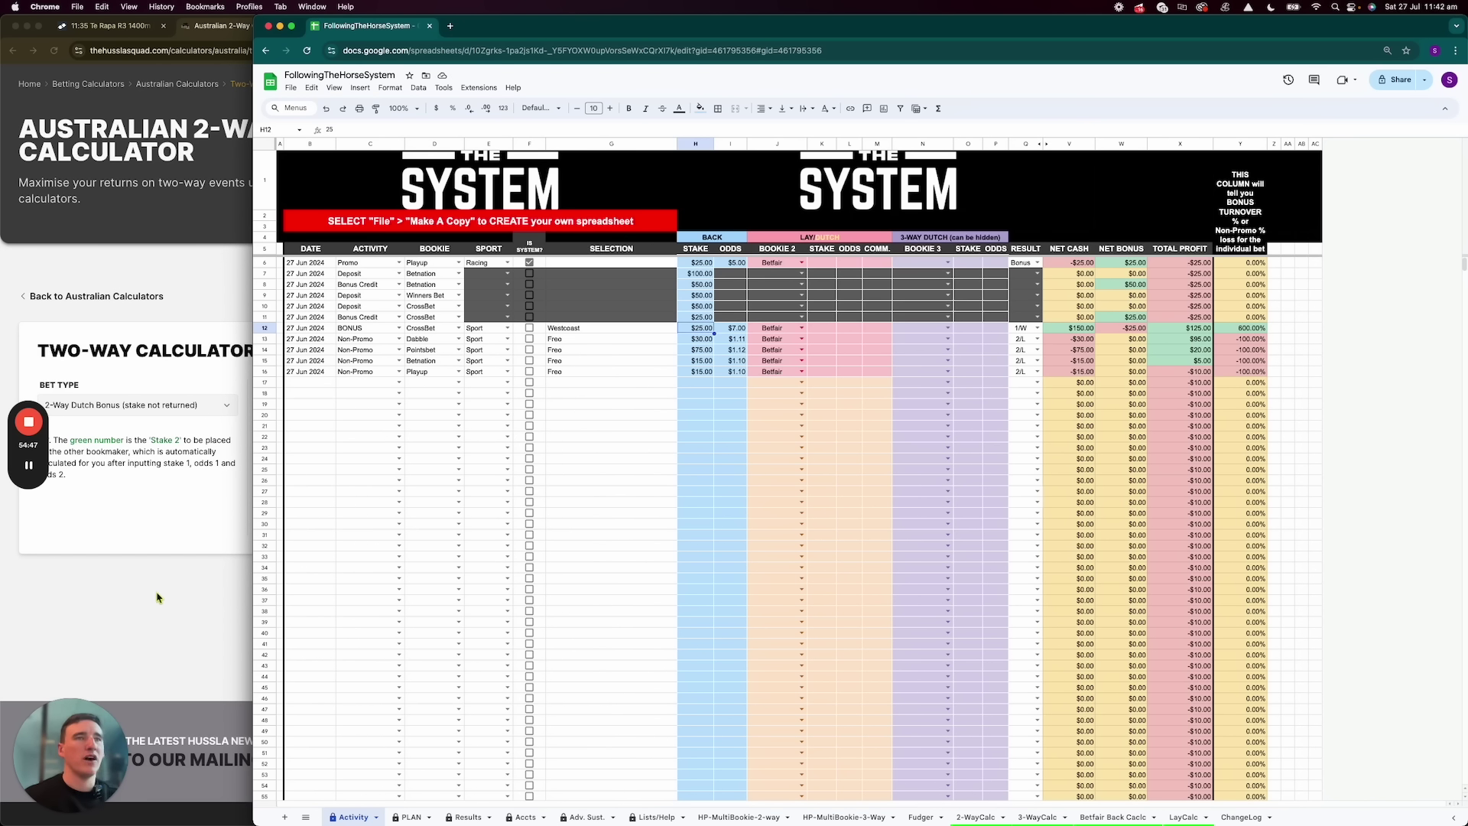
click(157, 598)
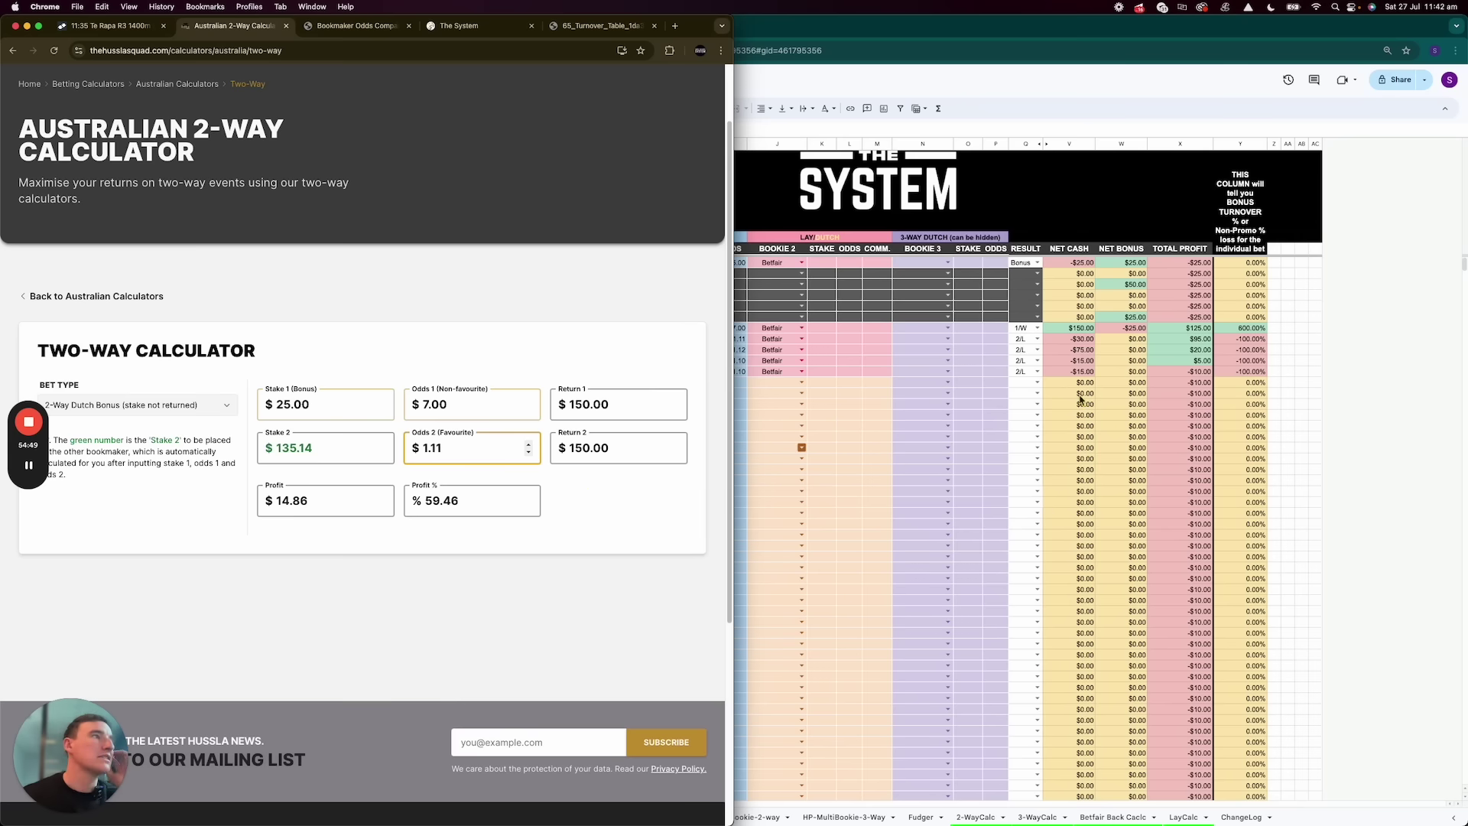
click(1289, 399)
Set the CrossBet bonus bet's result to 2/L and the four Freo bets' results to 1/W, and sum their net cash
click(1027, 330)
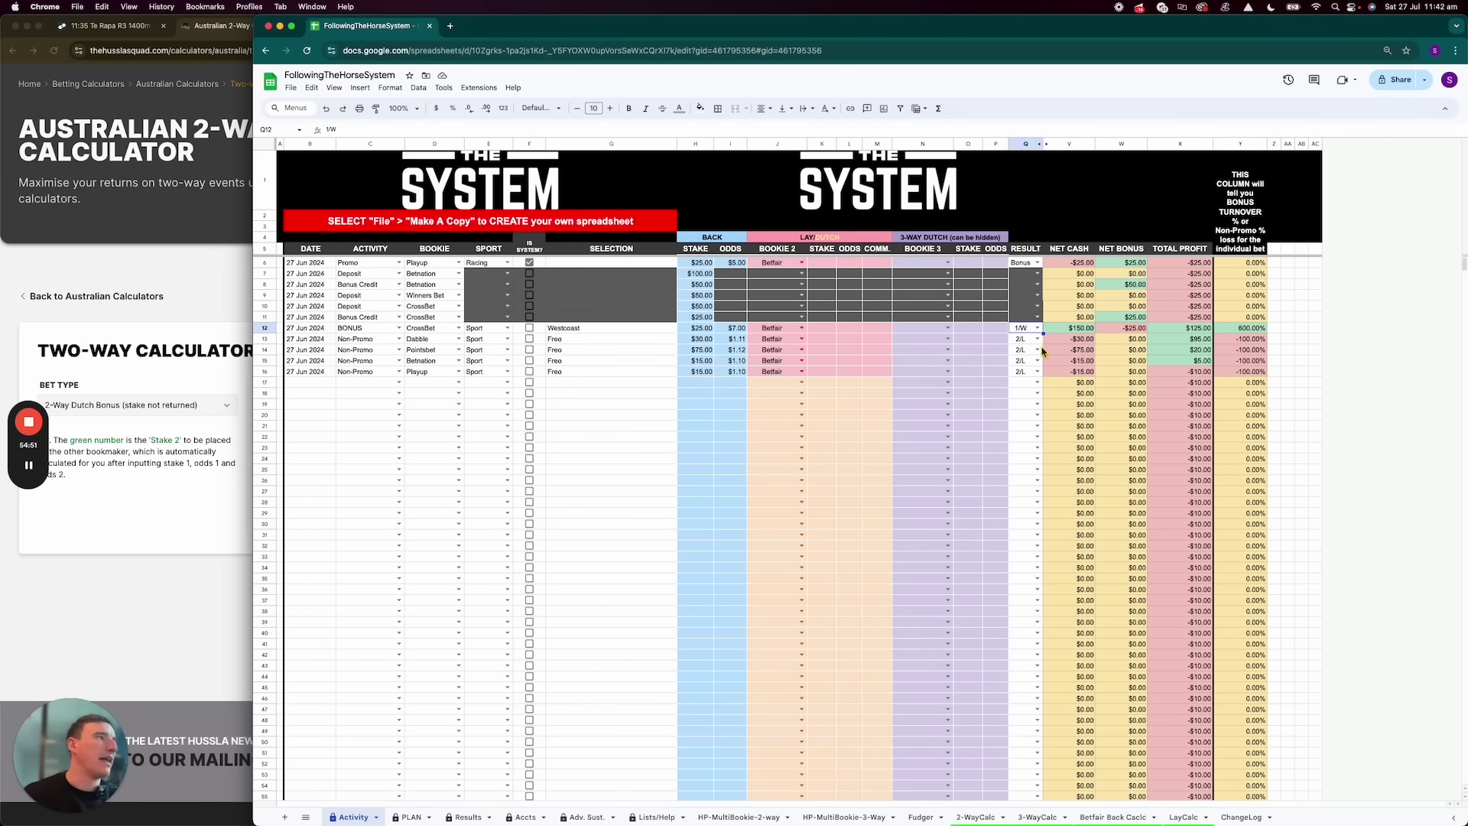
text(2/L)
key(Return)
text(1/W)
key(Return)
text(1/W)
key(Return)
text(1/W)
key(Return)
drag(1067, 331, 1083, 395)
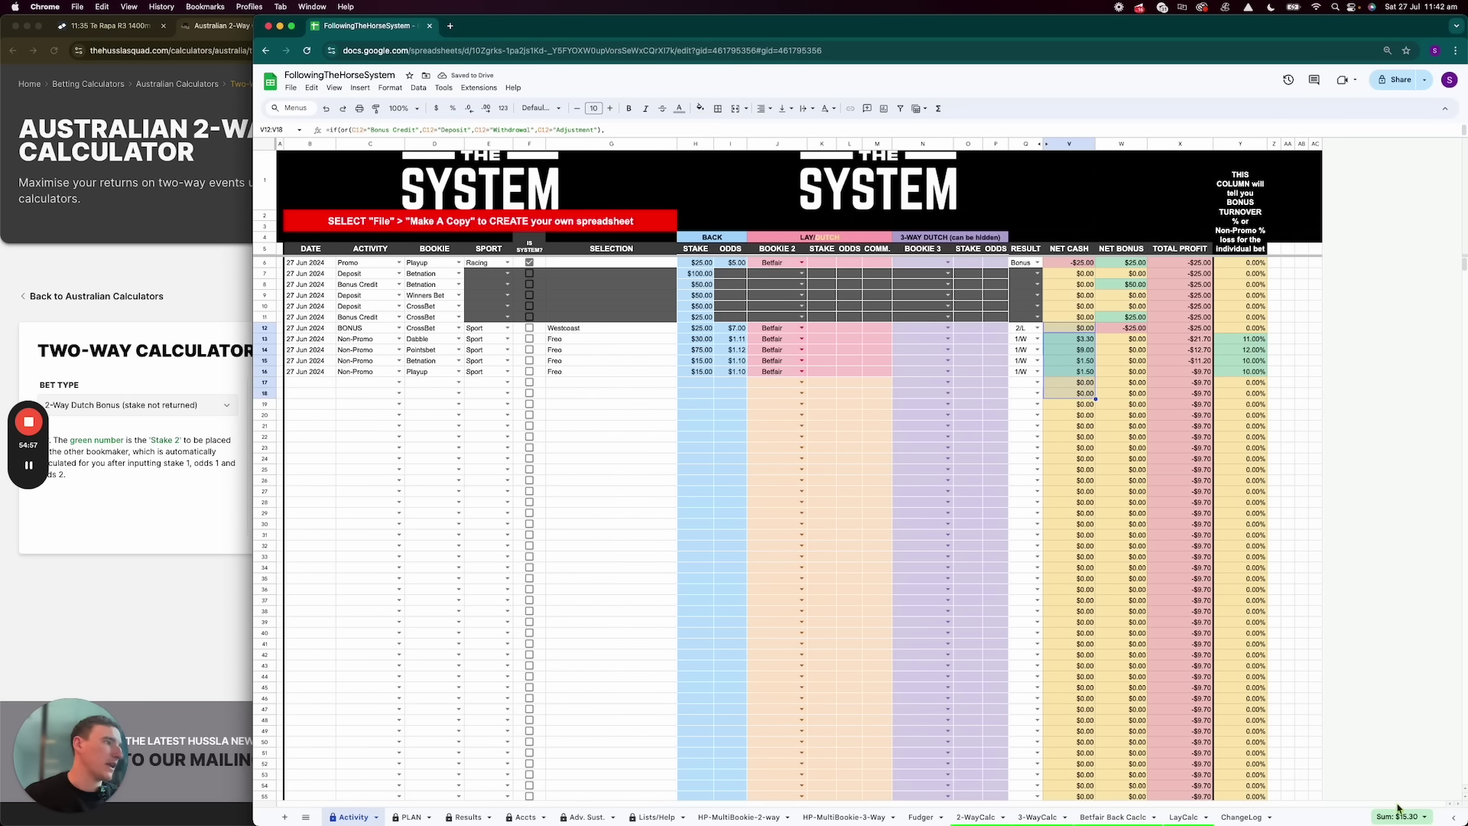
Restore the CrossBet bonus bet's result to 1/W and the four Freo bets' results to 2/L
click(1312, 405)
click(1025, 328)
text(1/W 2/L 2/L 2/L 2/L)
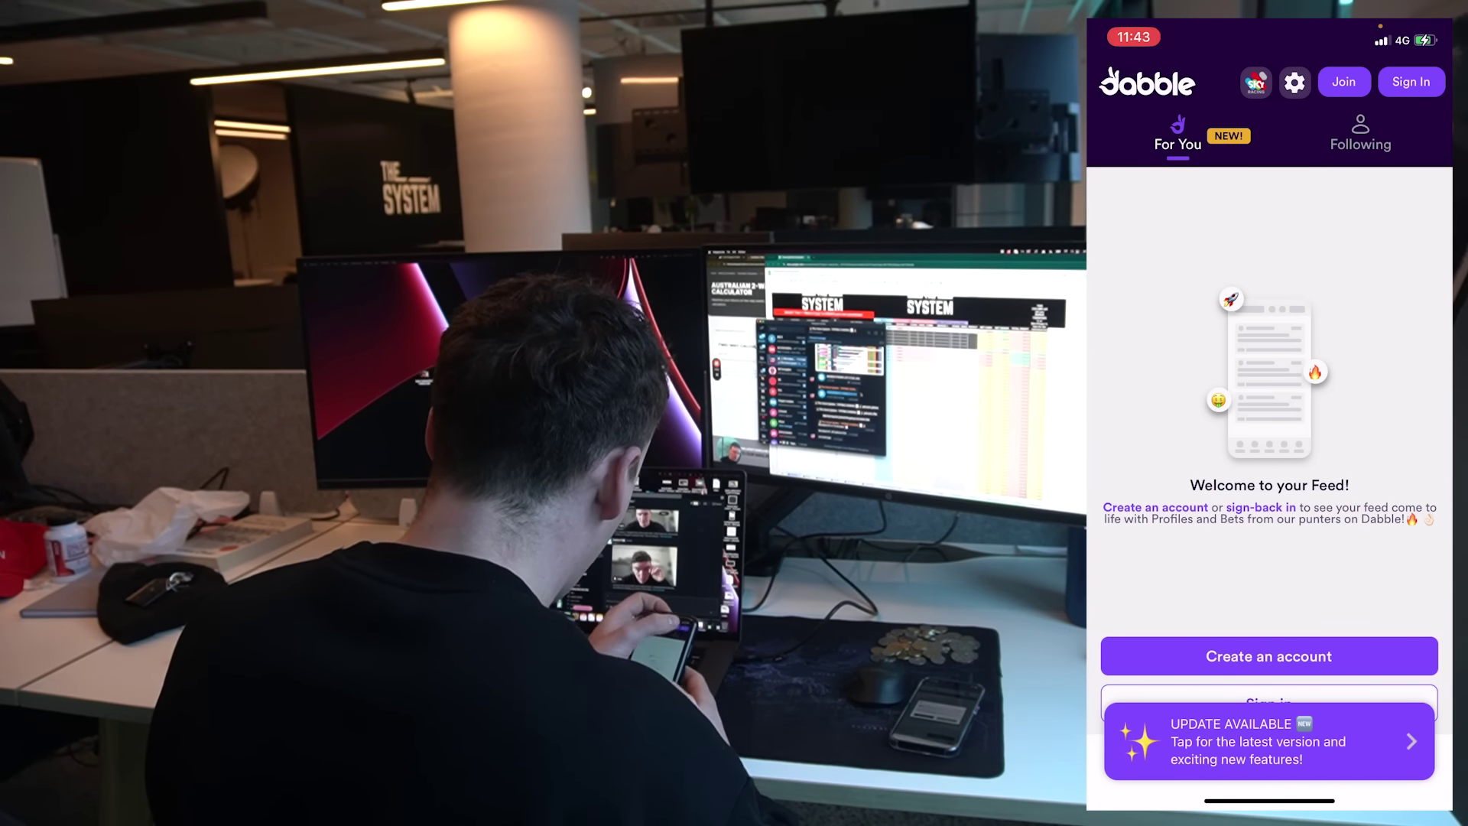
Switch to the Dabble app on the phone and open its account sign-in
click(1411, 81)
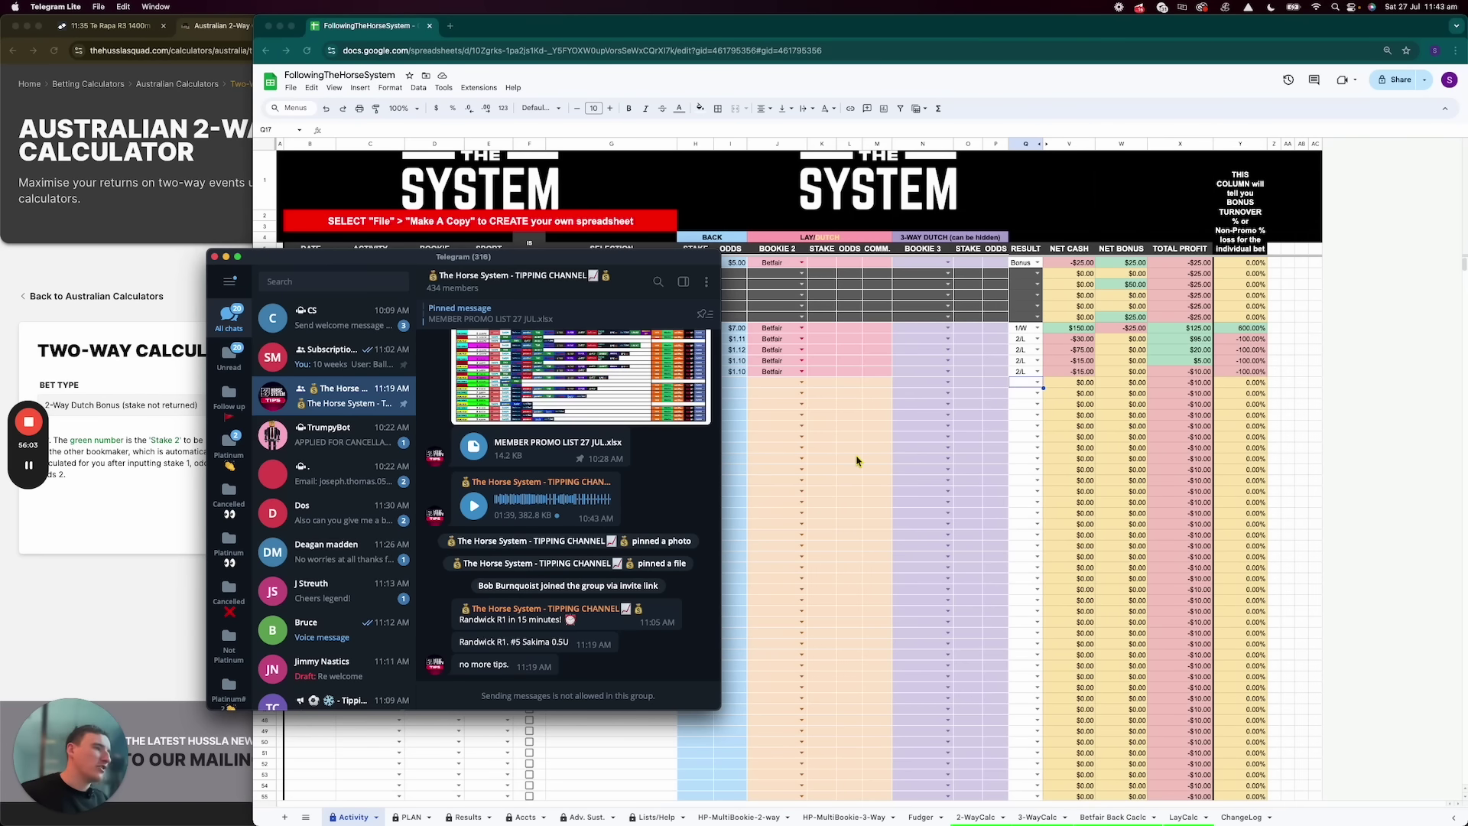
Switch from Telegram to the spreadsheet and set the Total section's day range on the Adv. Sust. sheet to the last 7 days
click(858, 461)
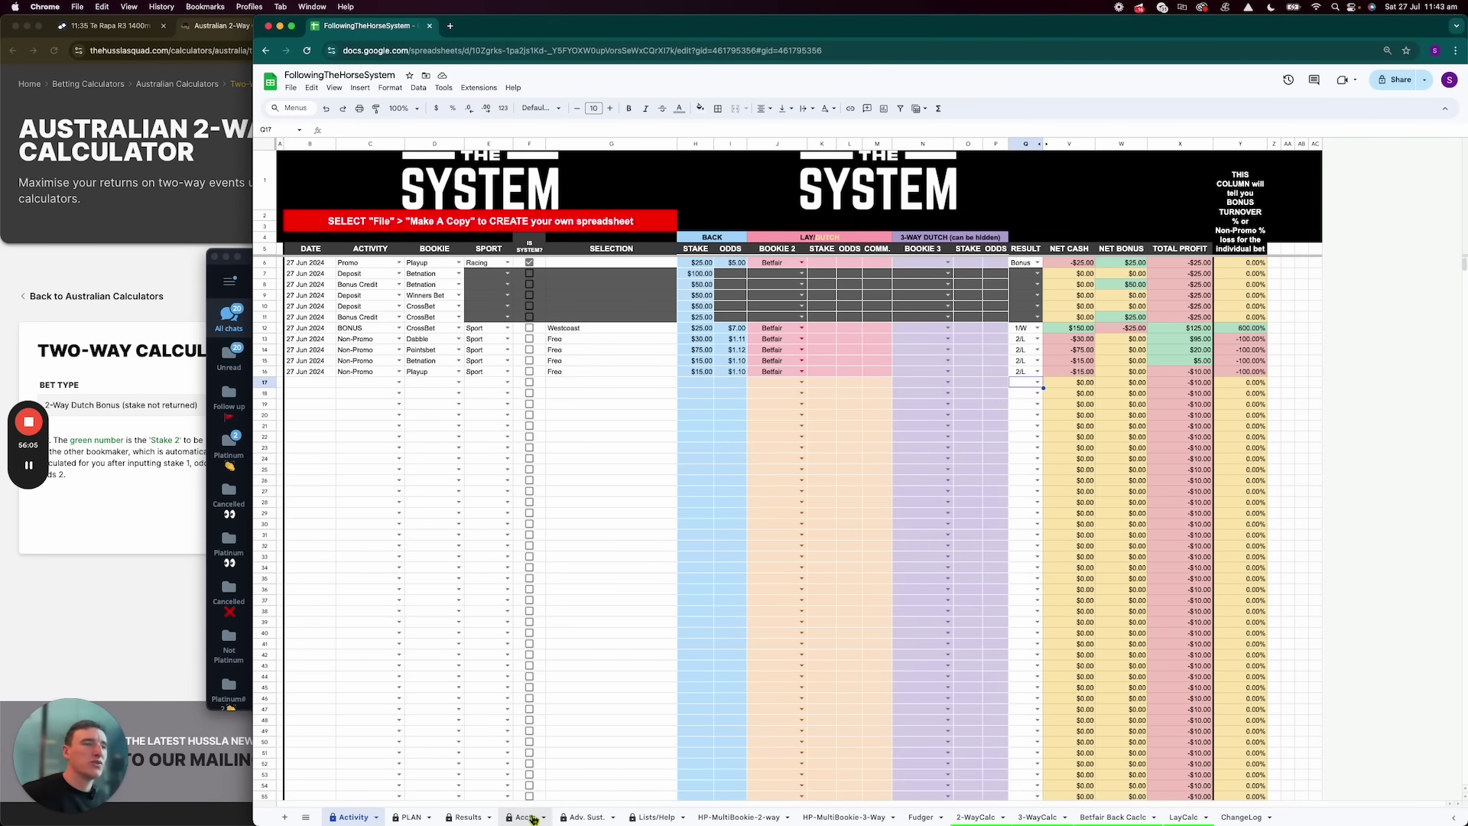
click(583, 817)
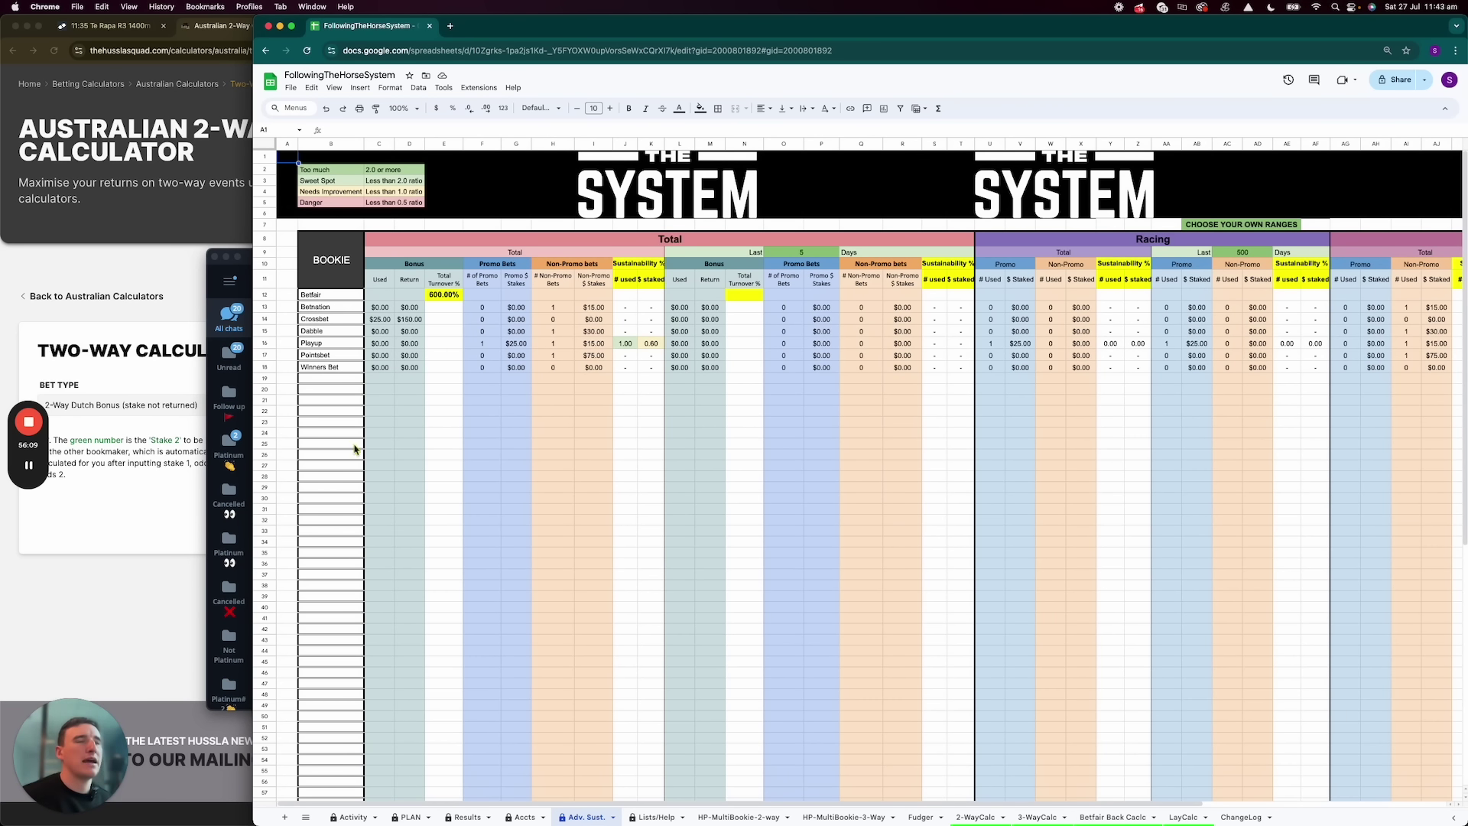
click(353, 817)
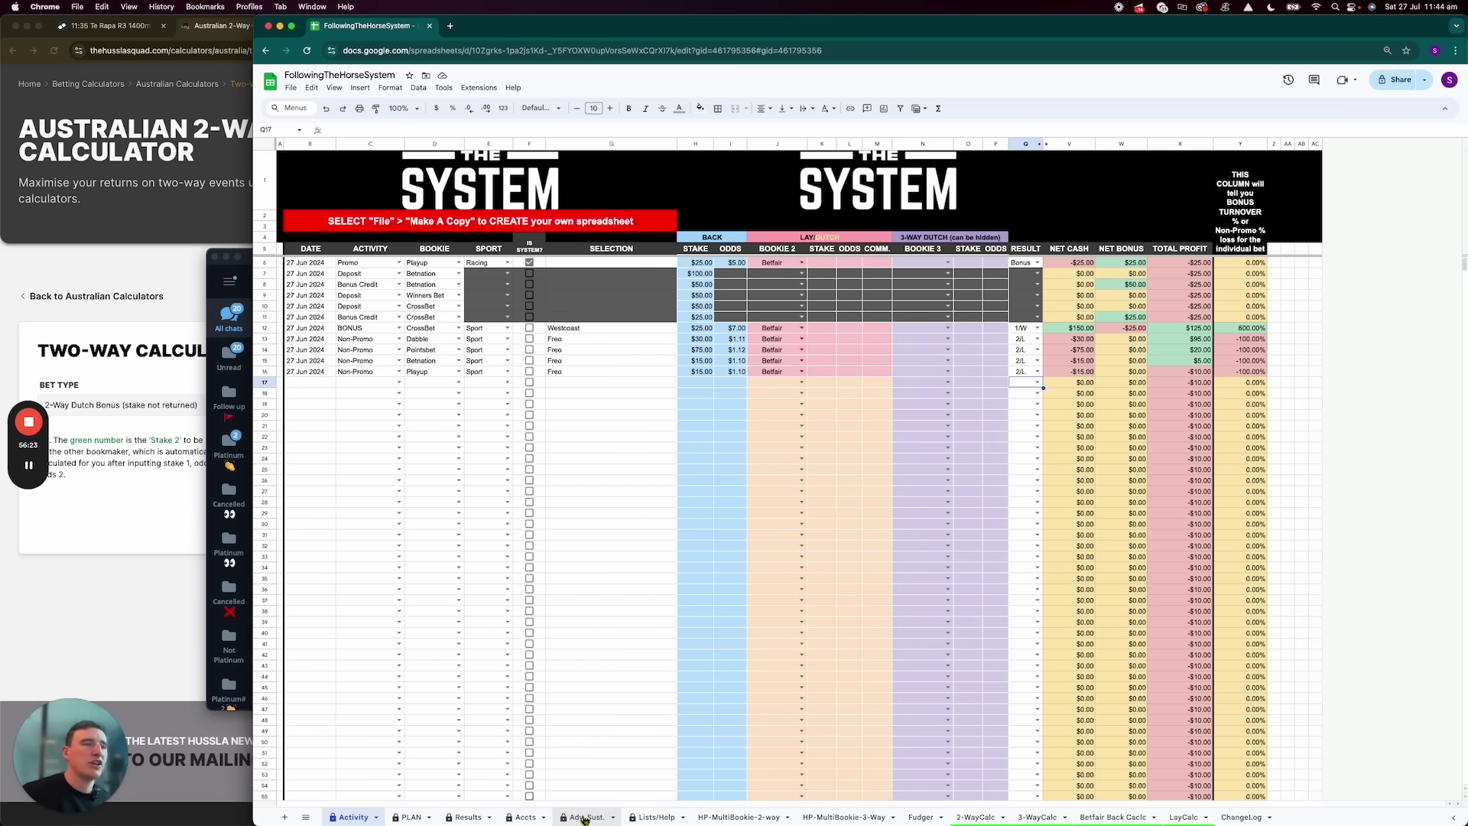
click(585, 817)
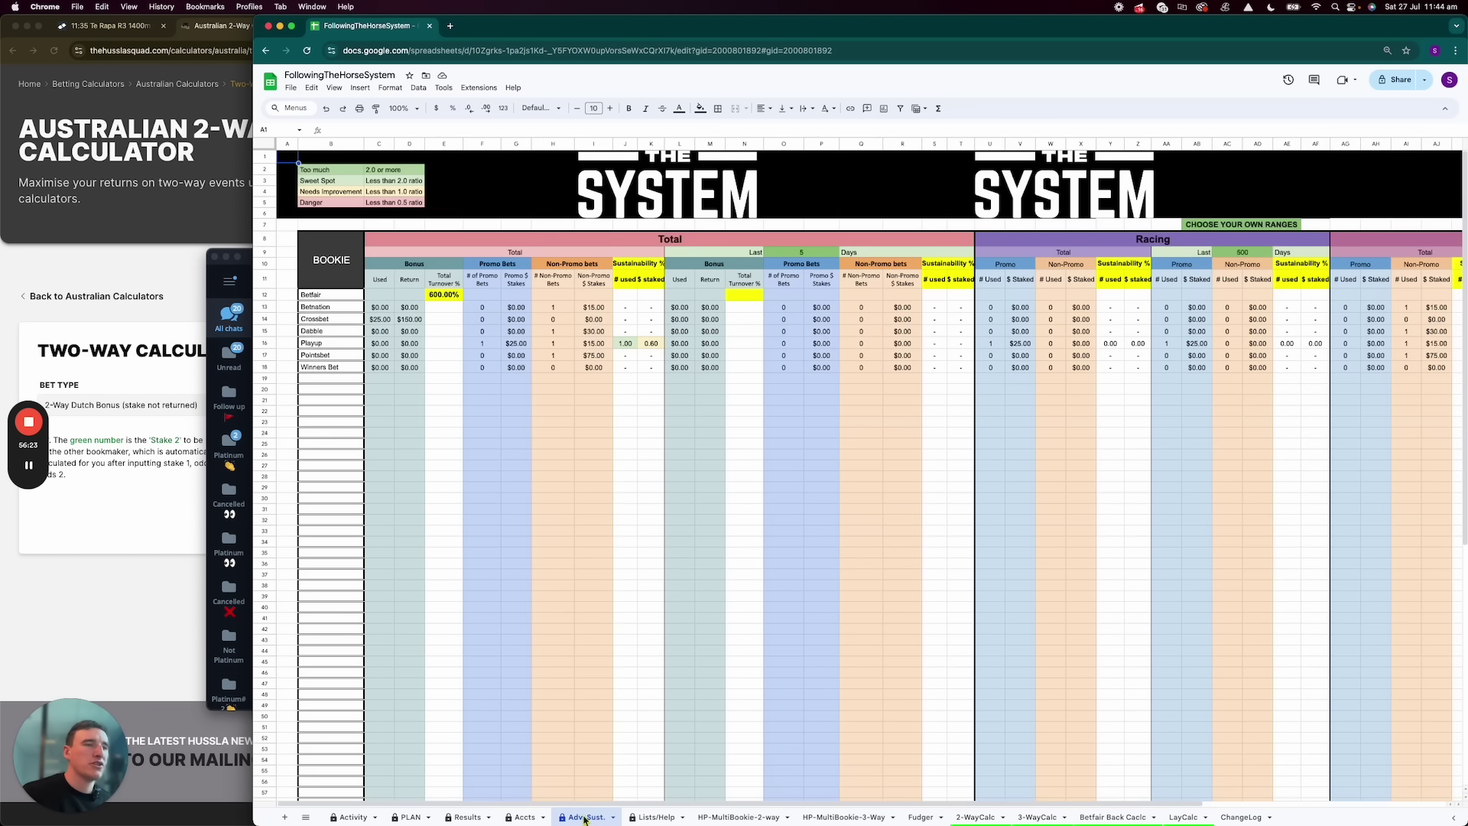
click(802, 255)
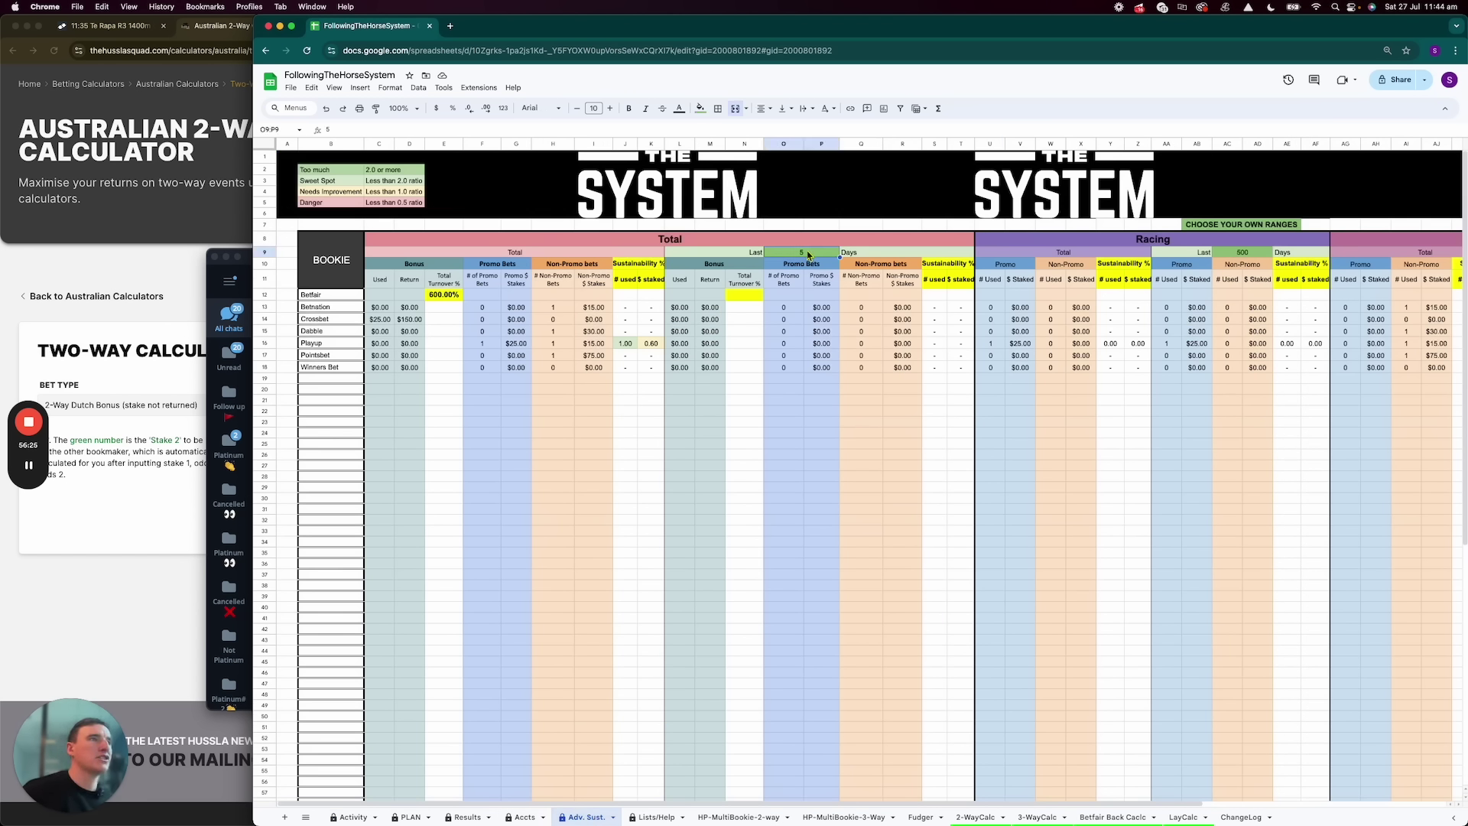
text(57)
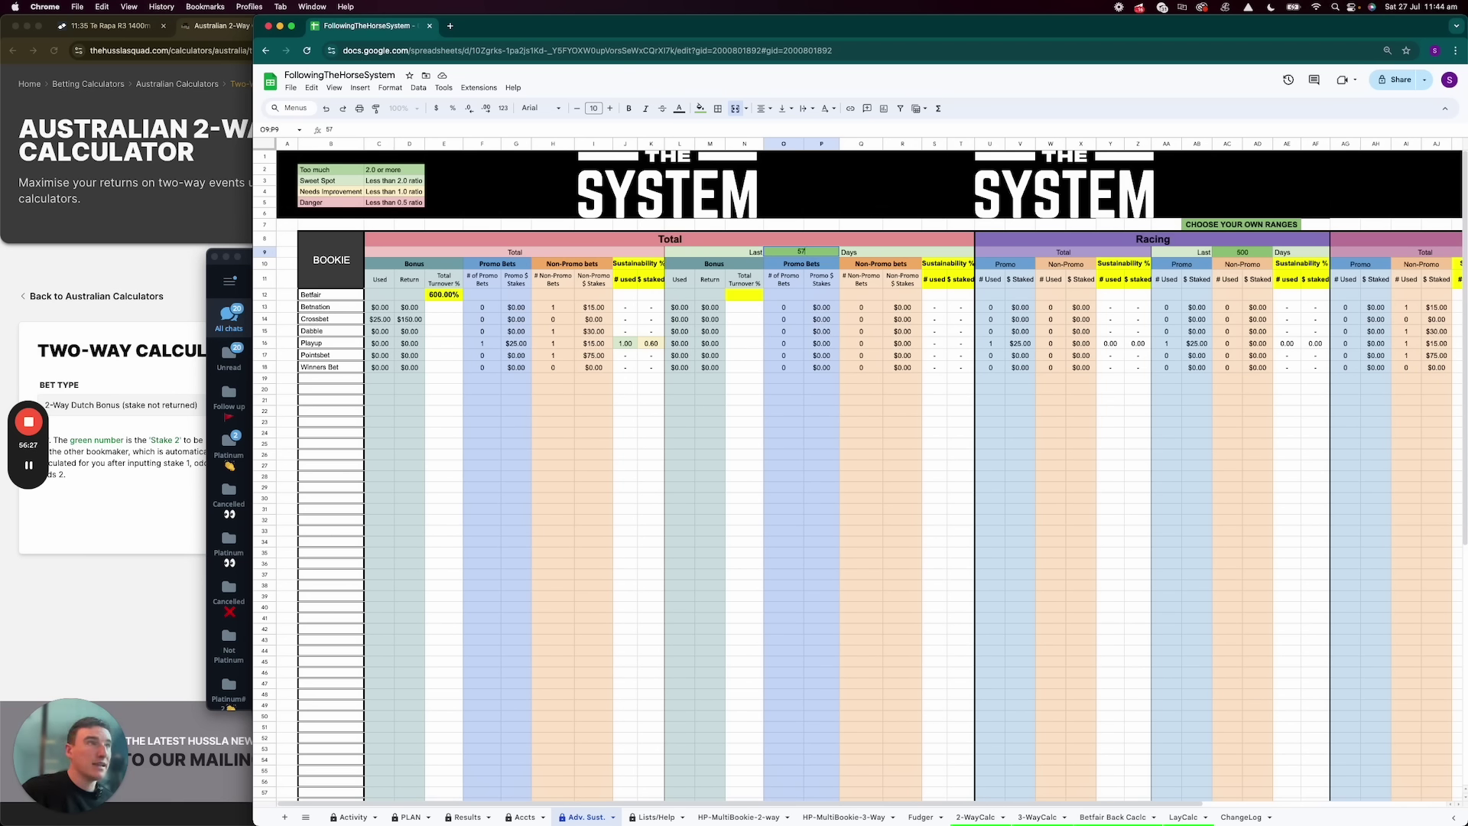
key(BackSpace)
key(BackSpace)
text(7)
key(Return)
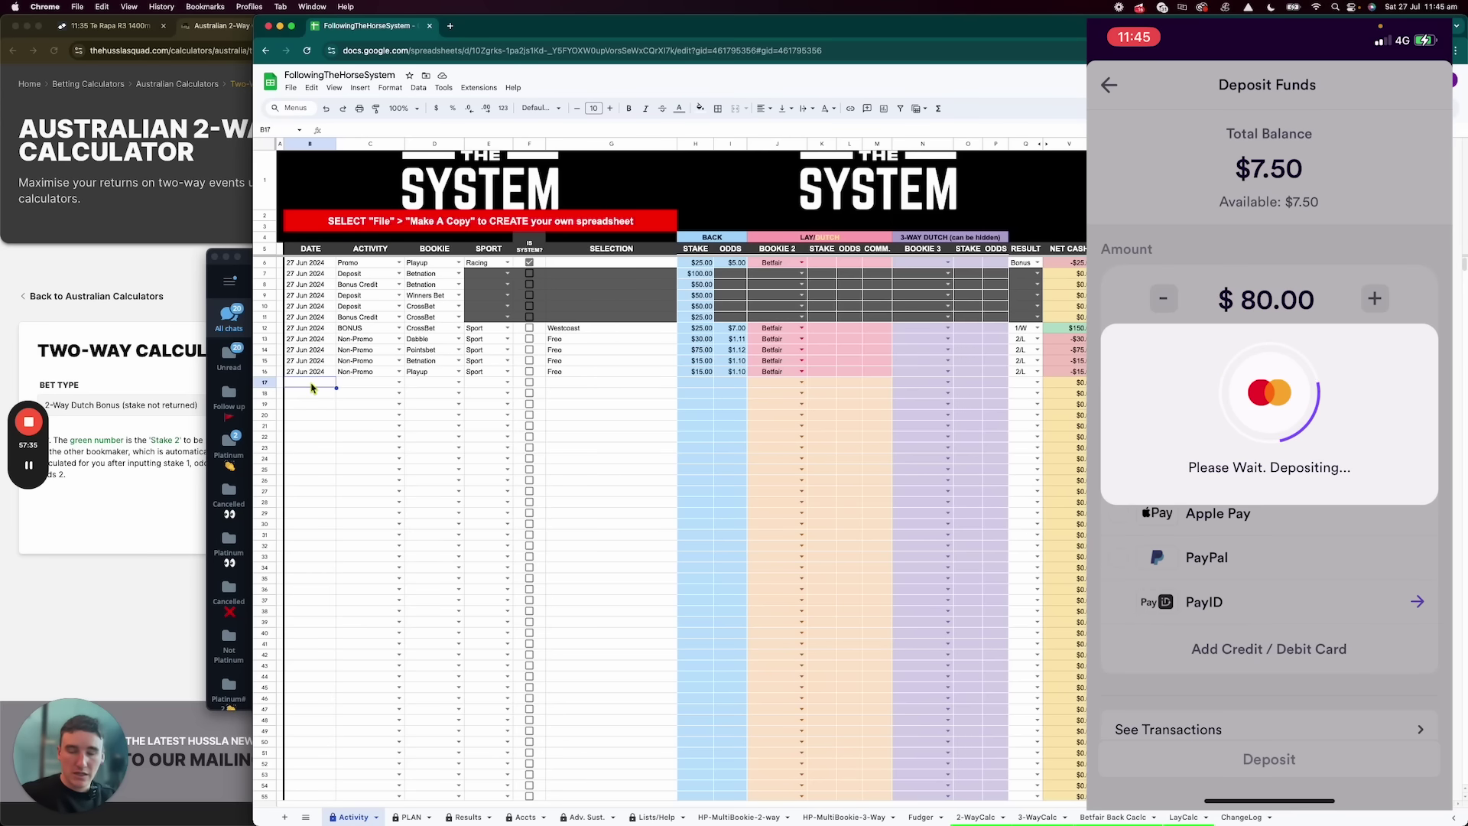
Record an $80.00 Dabble deposit dated 27 Jun 2024 in row 17 of the Activity sheet
key(super+d)
key(Tab)
text(Deposit)
key(Tab)
text(Dabble)
key(Tab)
key(Tab)
key(Tab)
key(Tab)
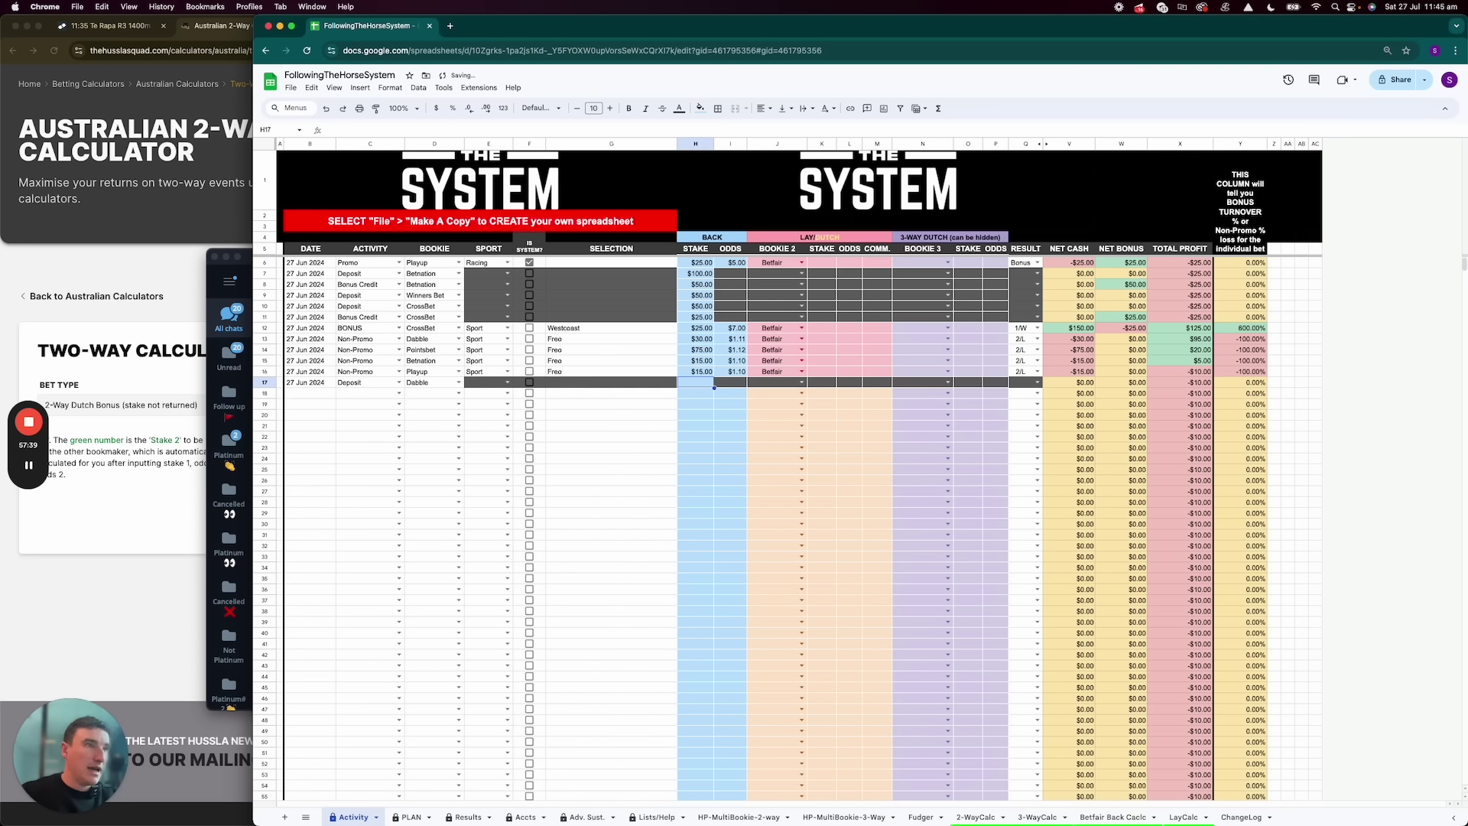
key(Return)
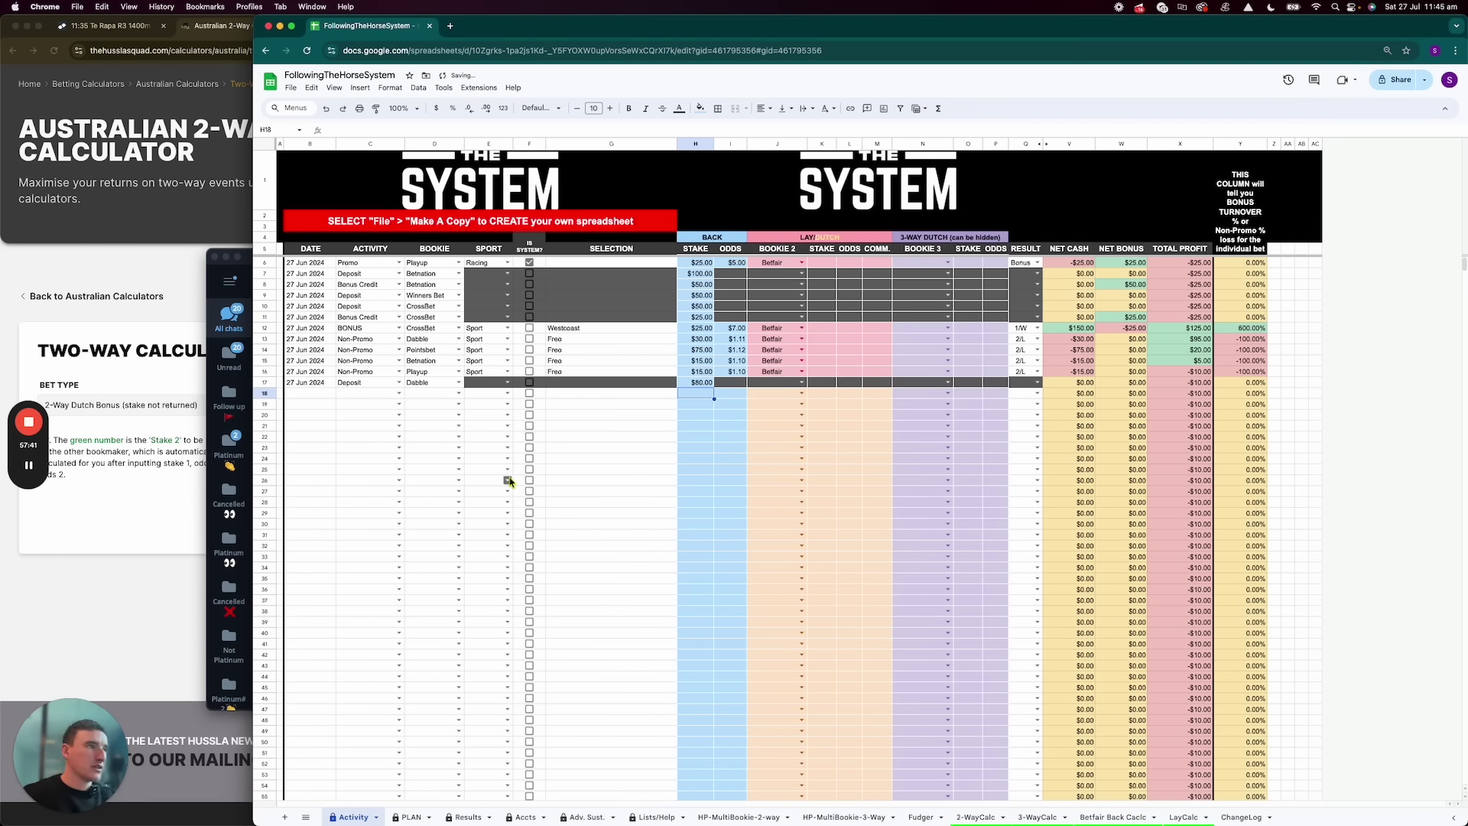
Check the recorded Freo non-promo bets for Dabble, Pointsbet and Betnation in turn
click(654, 344)
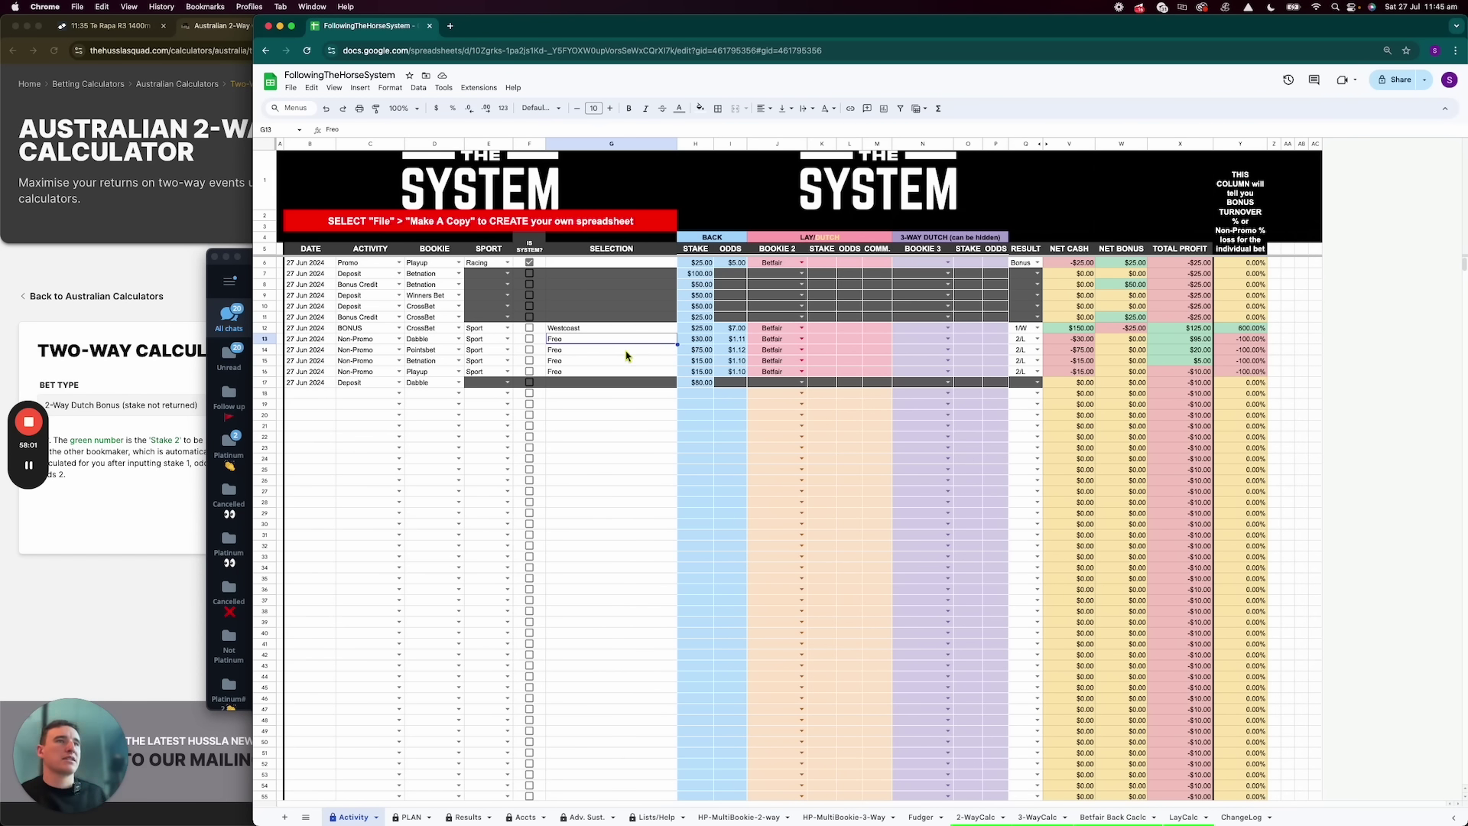
click(634, 355)
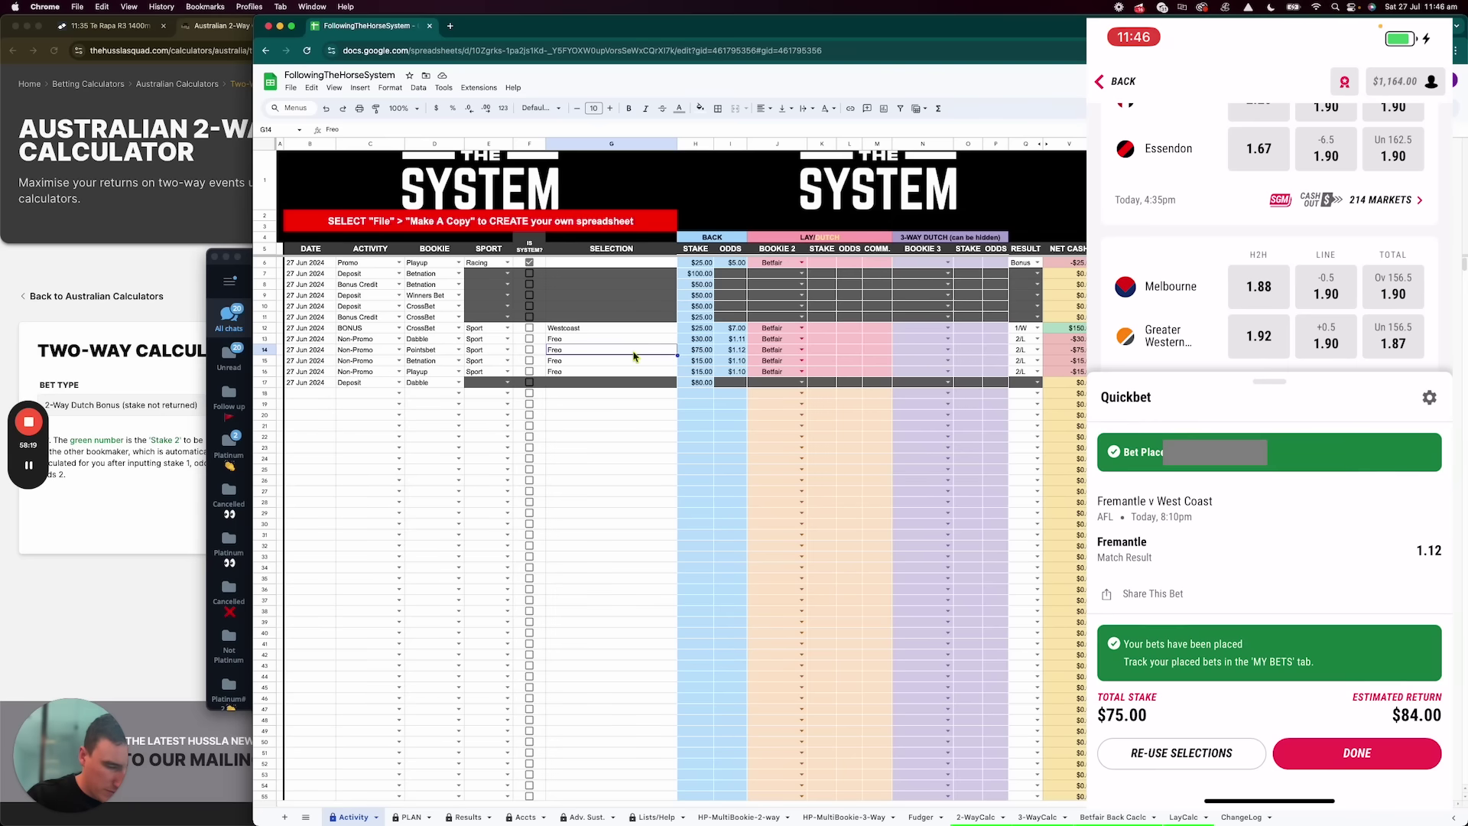
click(614, 363)
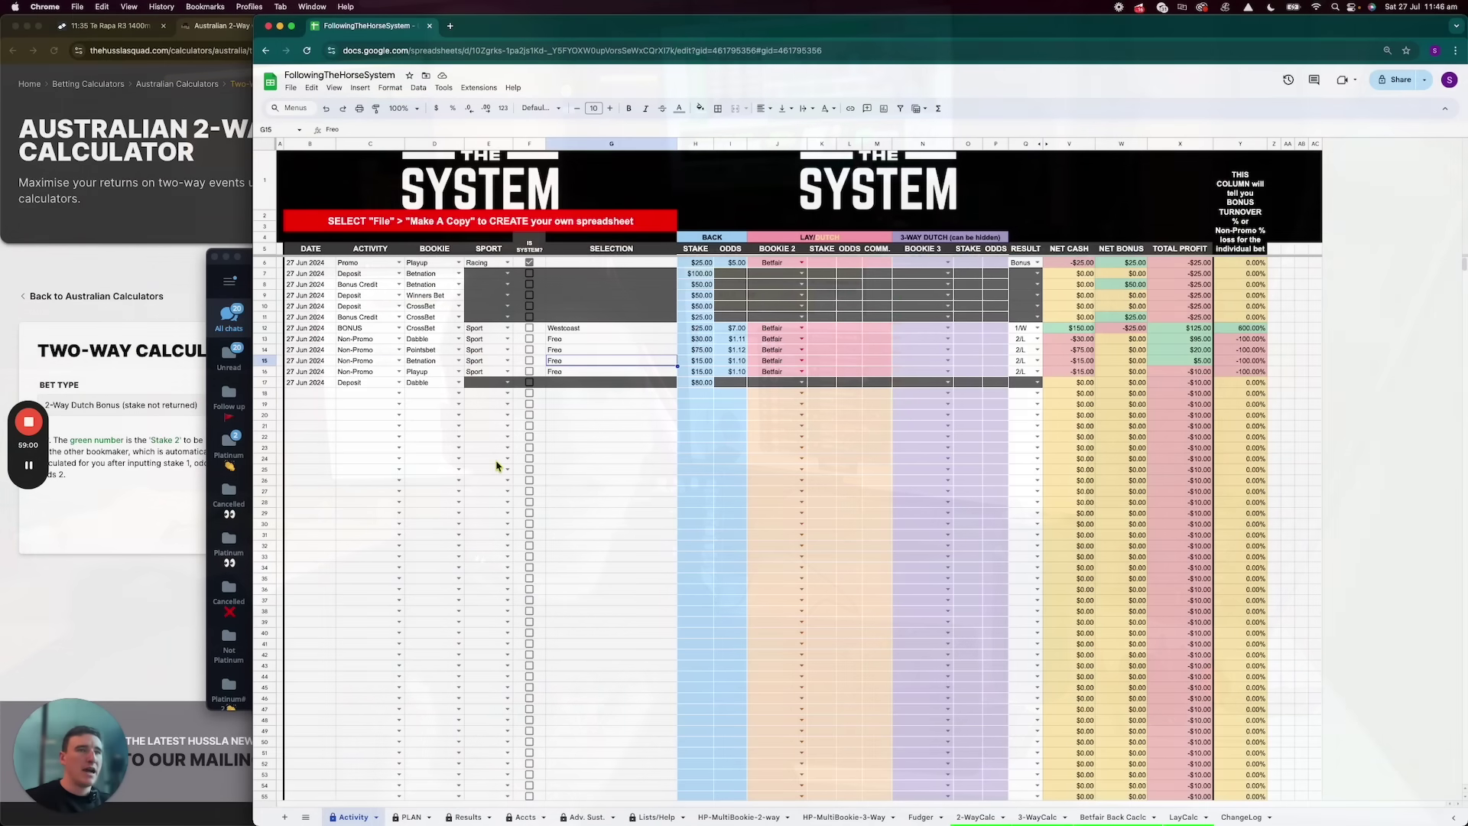
Check betM's planned promo bet count on the PLAN sheet
click(410, 817)
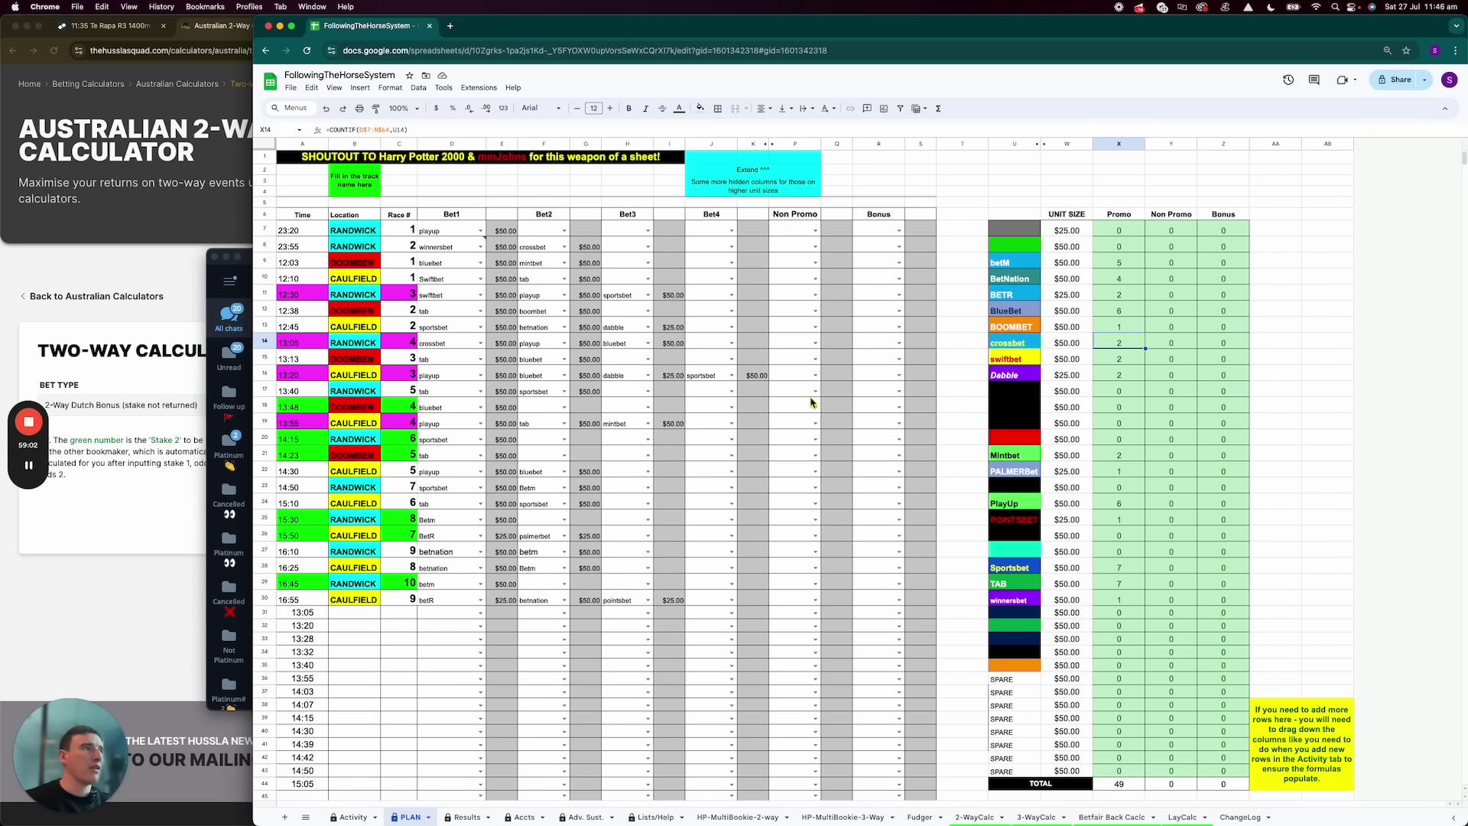
click(1116, 263)
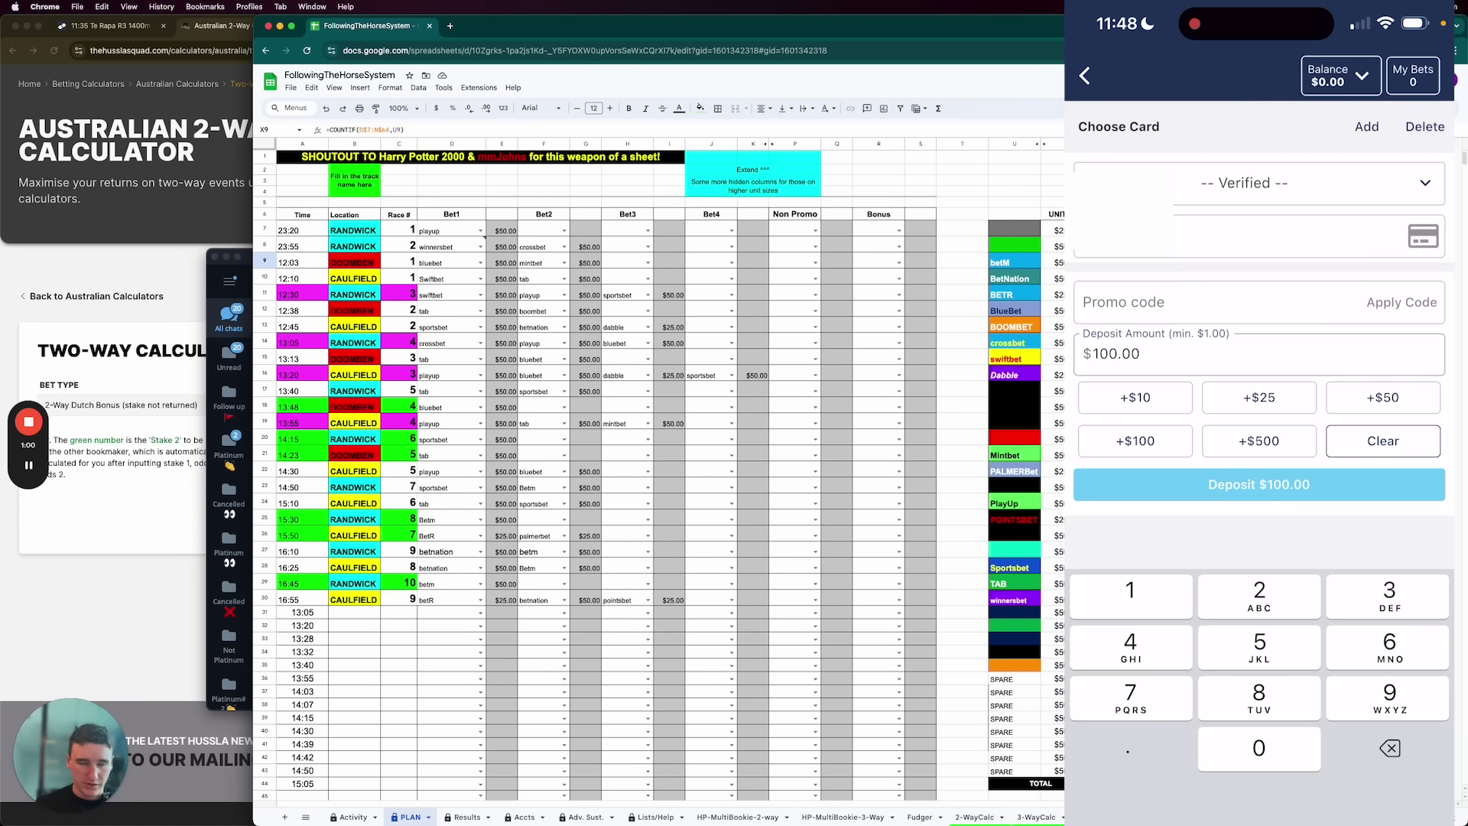
Deposit $150 in the bookmaker's phone app and return to the Activity sheet
key(BackSpace)
key(BackSpace)
text(50)
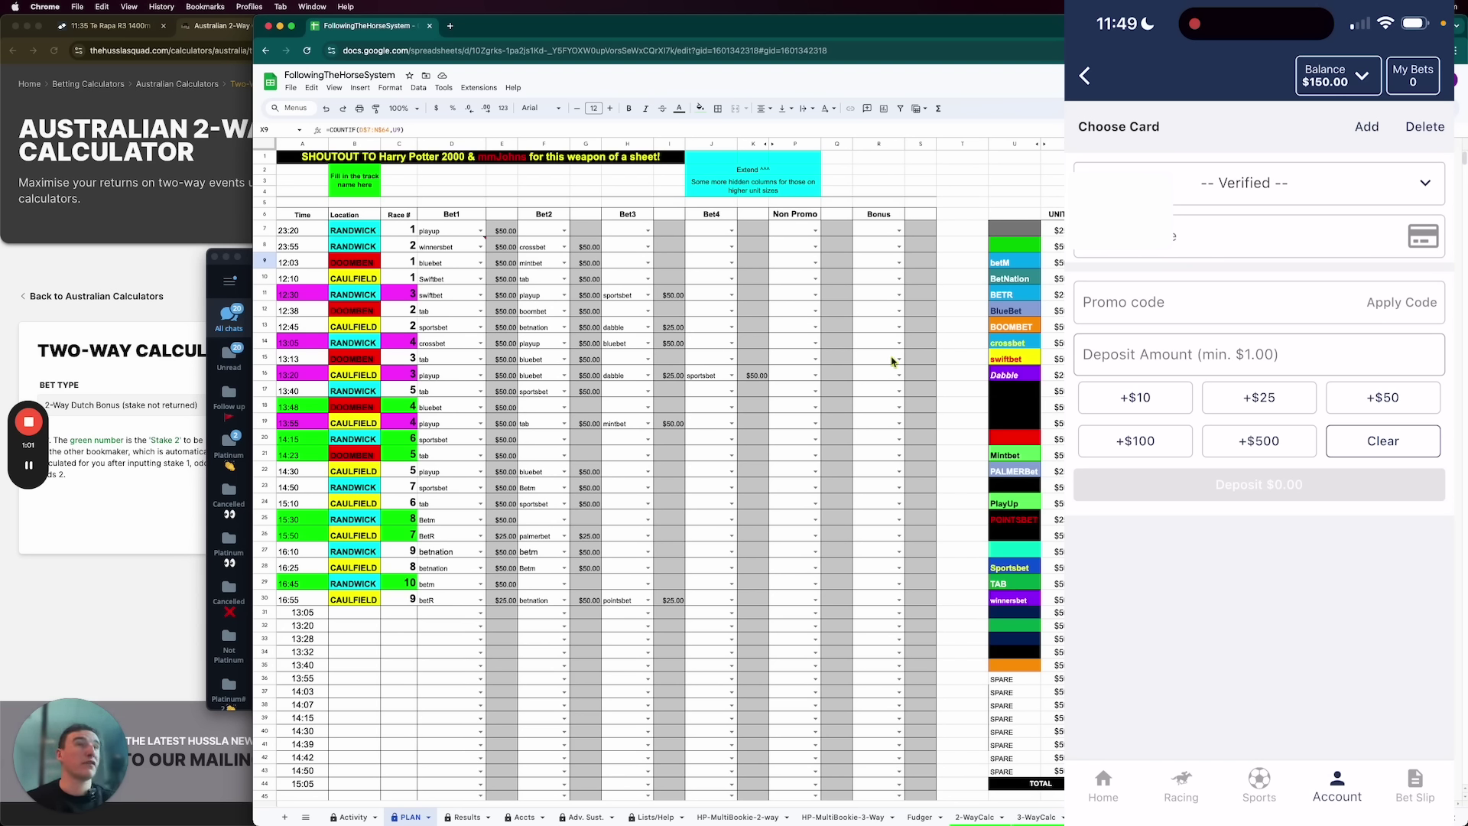
click(354, 817)
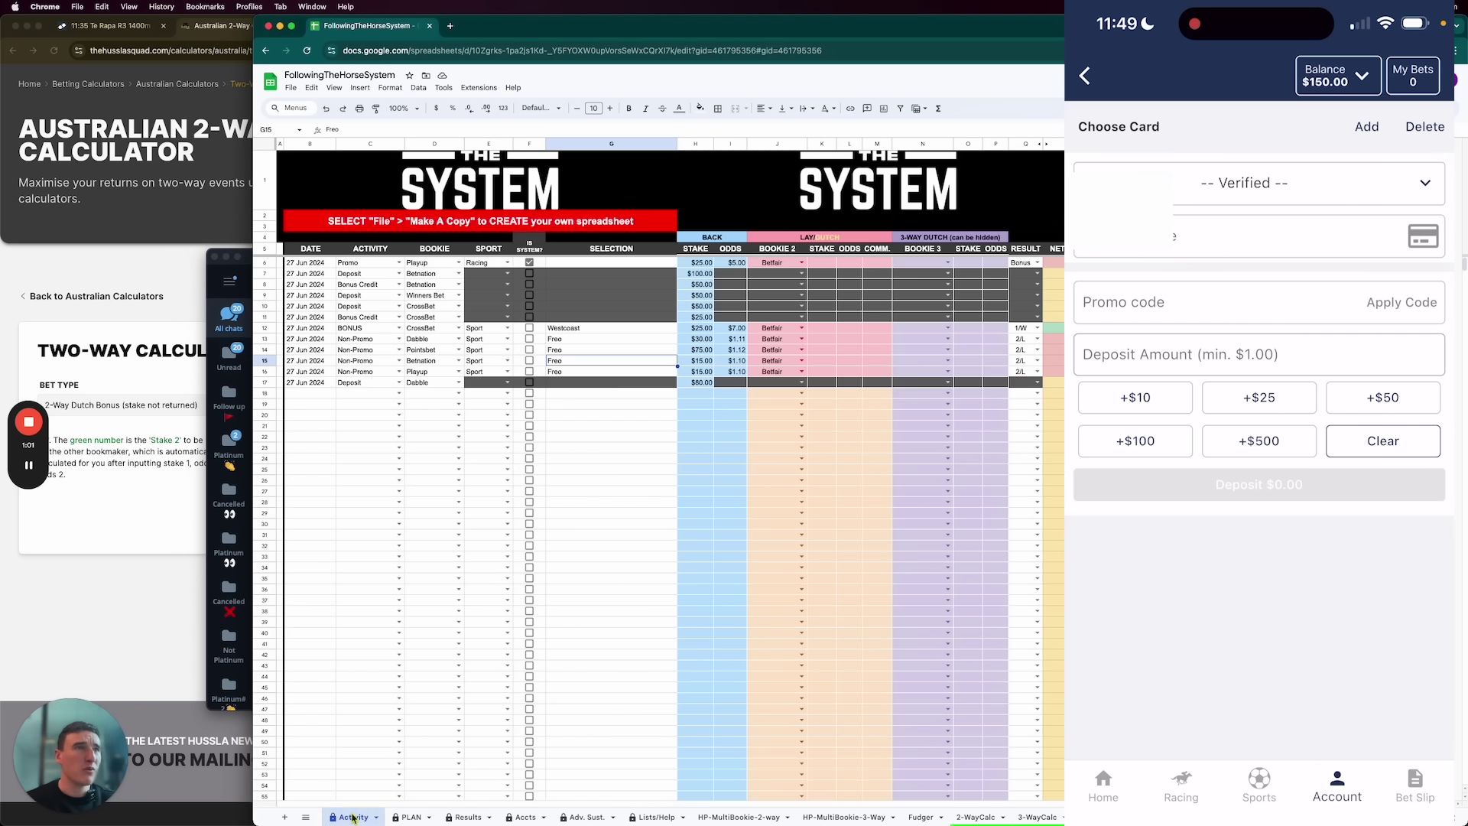
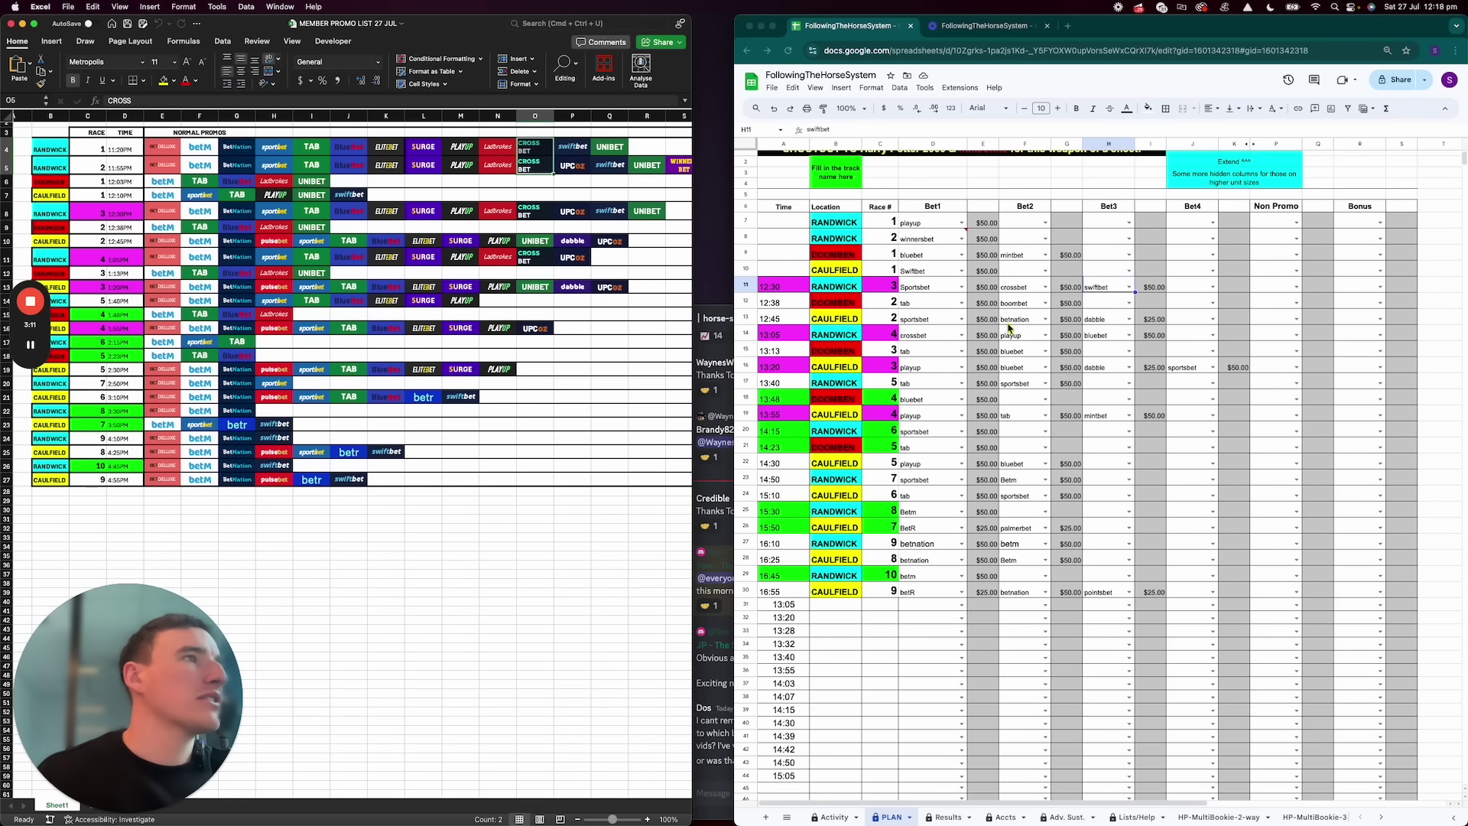
On the PLAN sheet, set Bet2 of the 12:45 Caulfield race to crossbet and Bet2 of the 12:30 Randwick race to betnation
click(1013, 291)
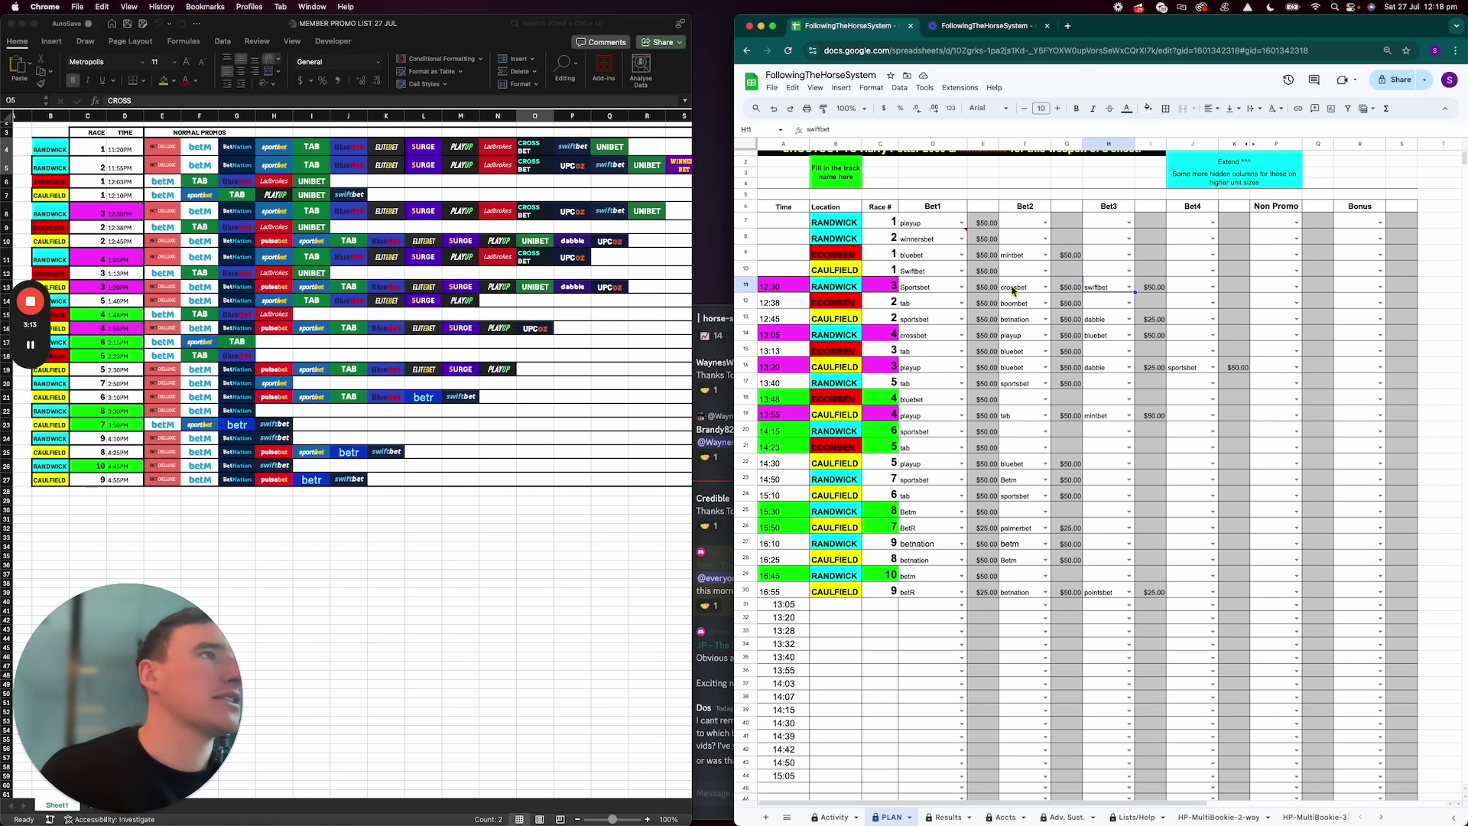
click(1018, 290)
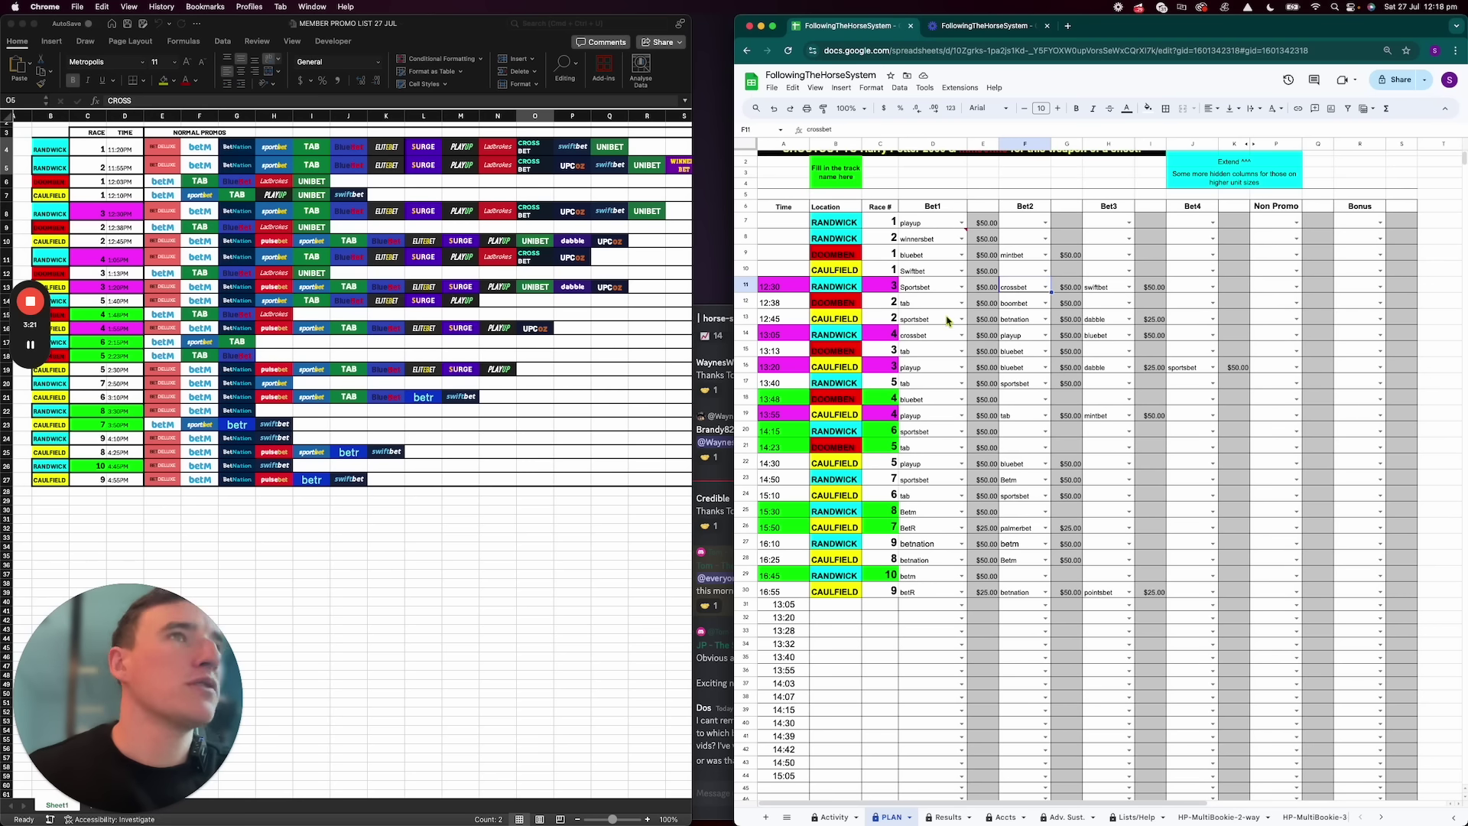
click(1027, 325)
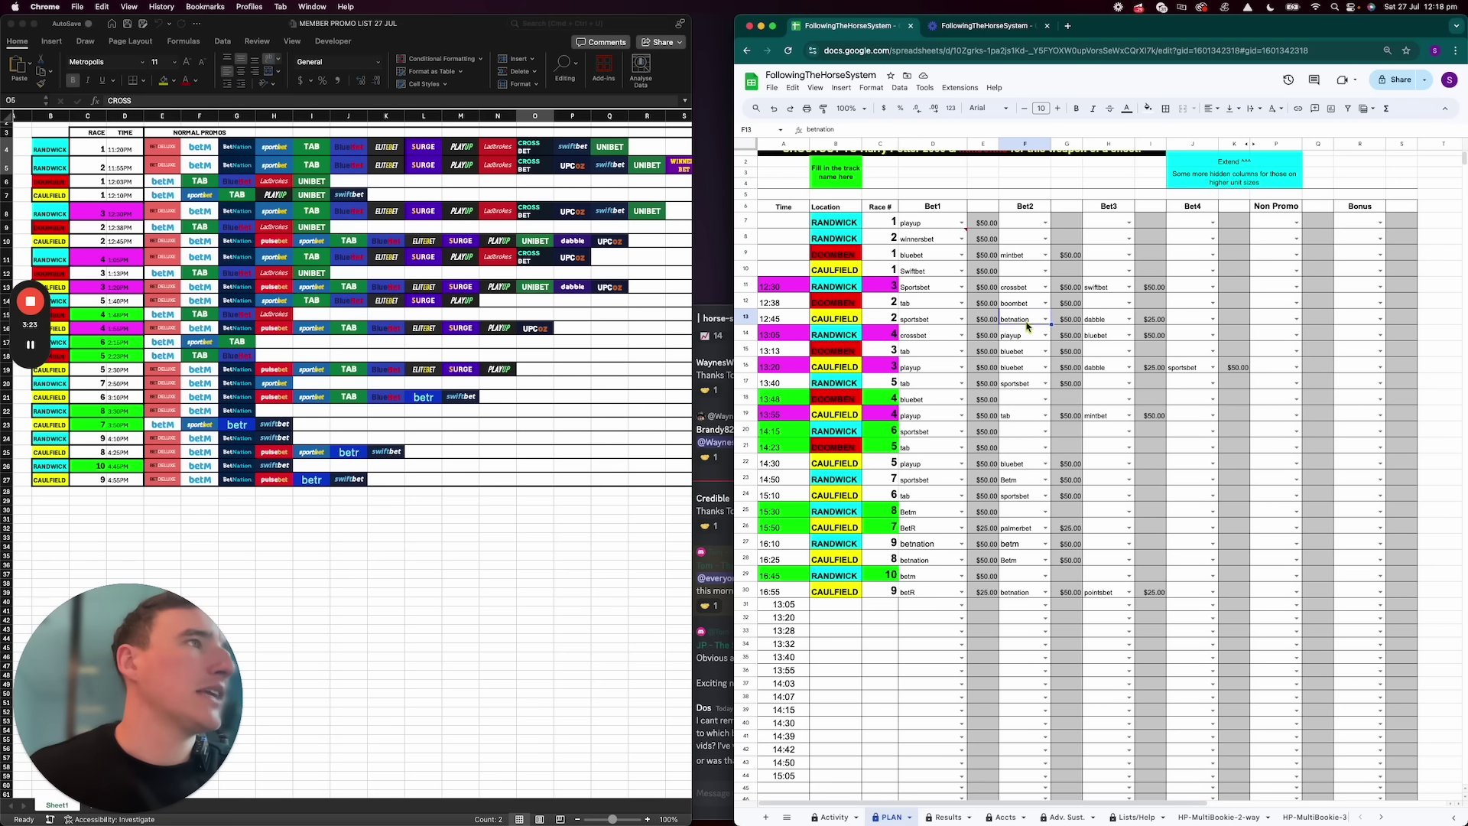
text(crossbet)
key(Return)
key(Up)
key(Up)
key(Up)
text(betnation)
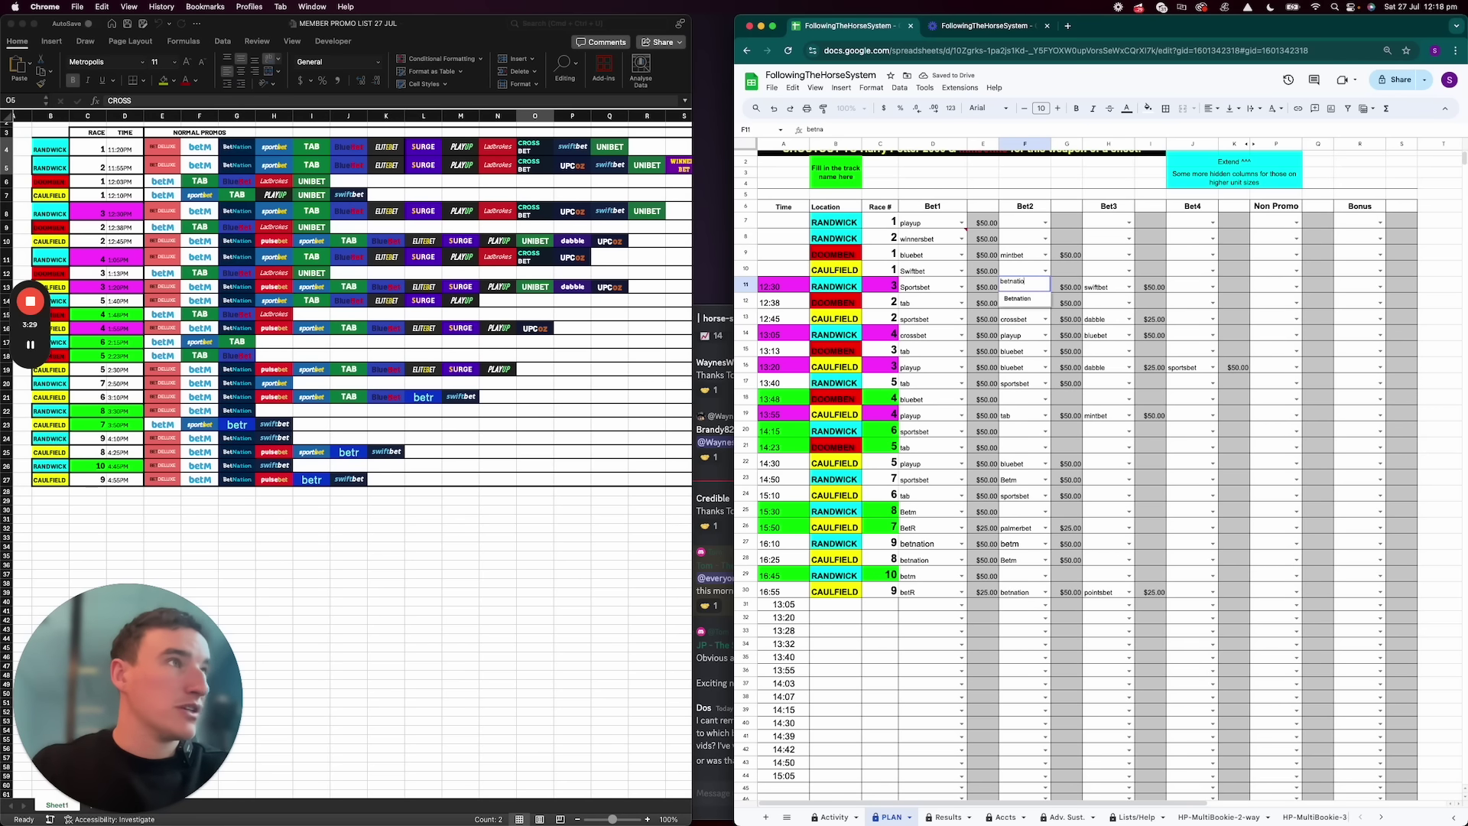
key(Return)
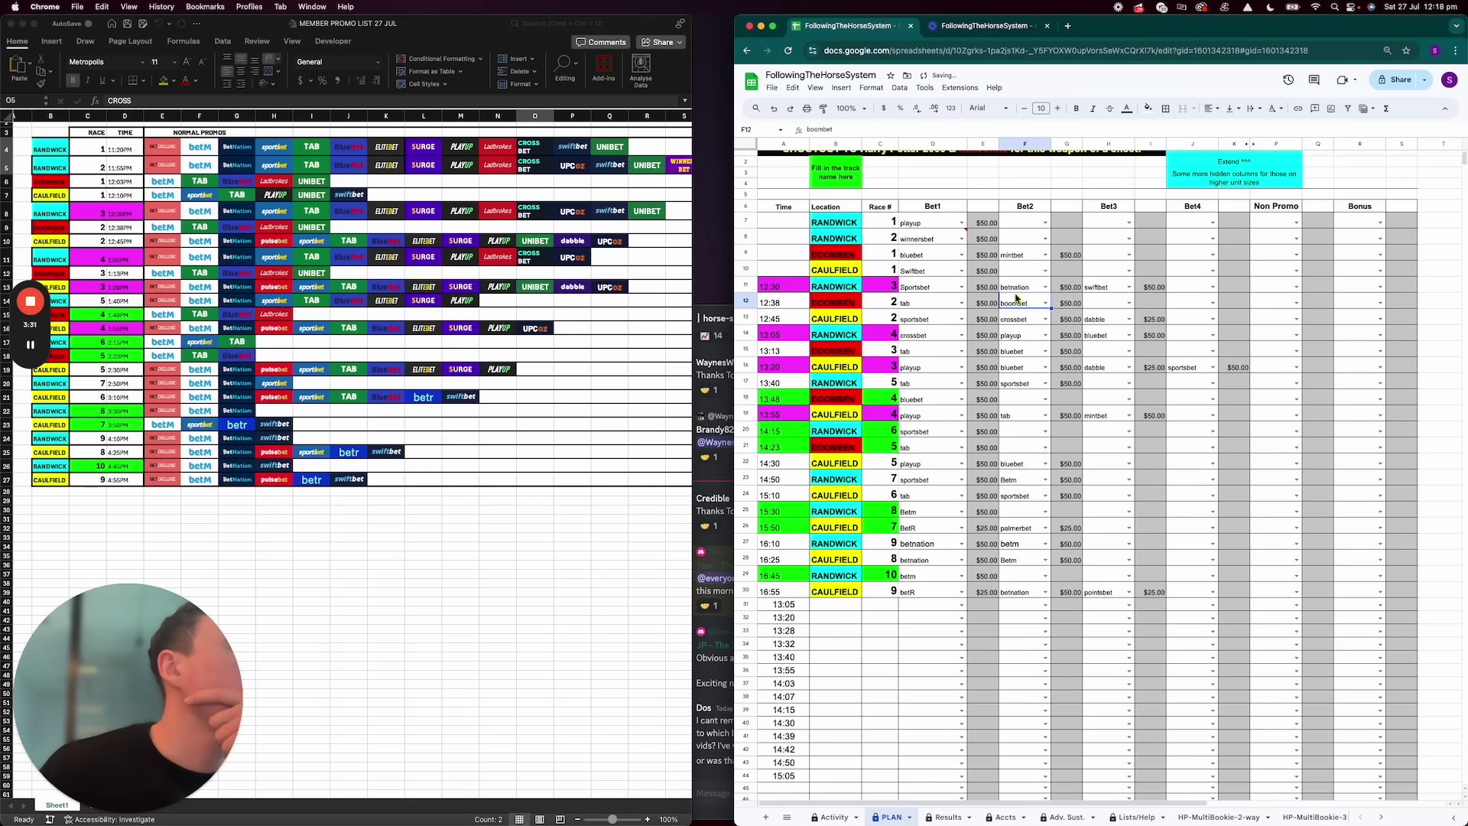
Search the PLAN sheet for "cross" and select the crossbet entry under Bet1 of the 13:05 Randwick race
key(Down)
key(super+f)
text(cross)
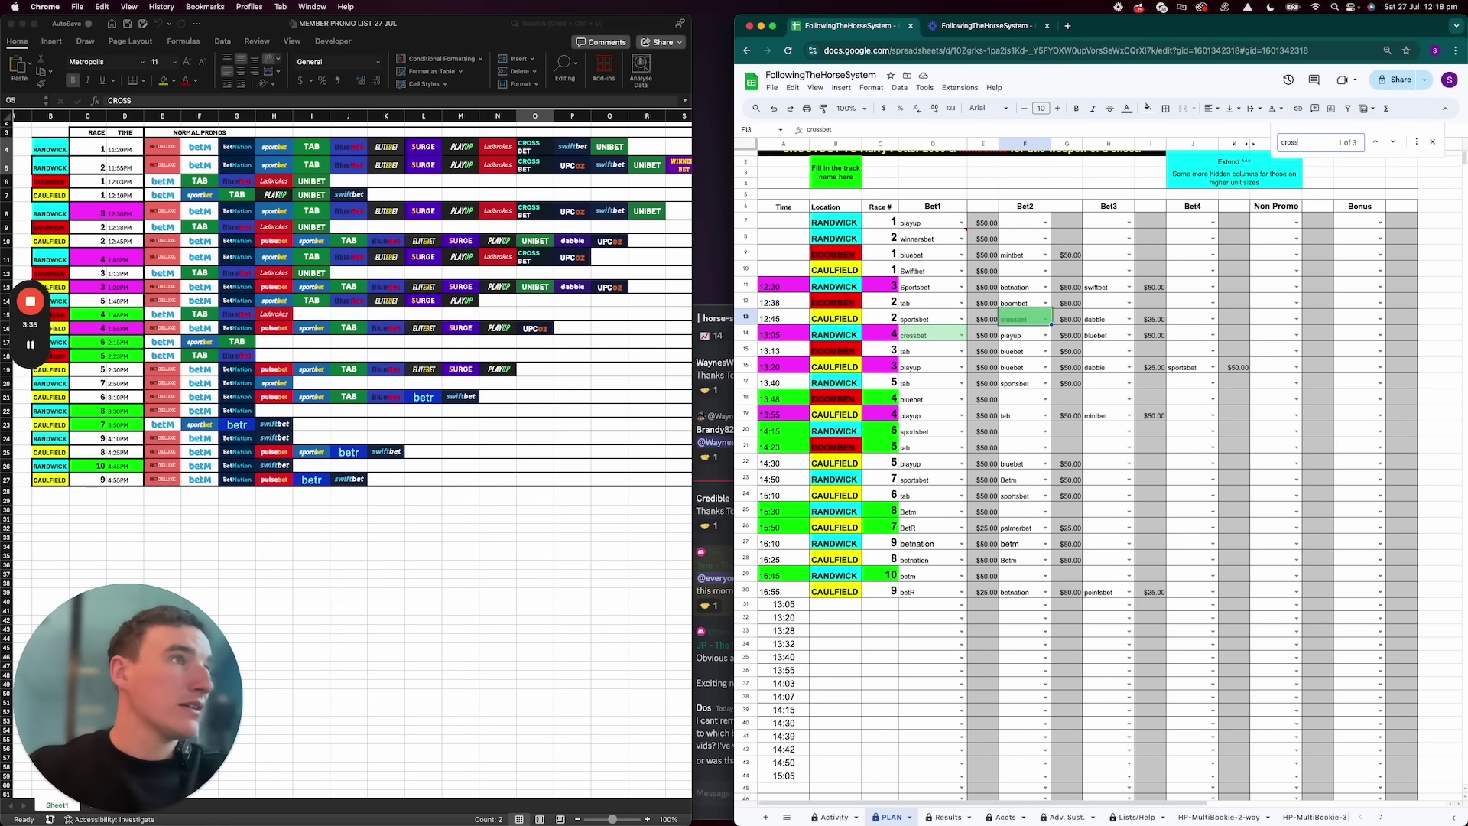
key(Escape)
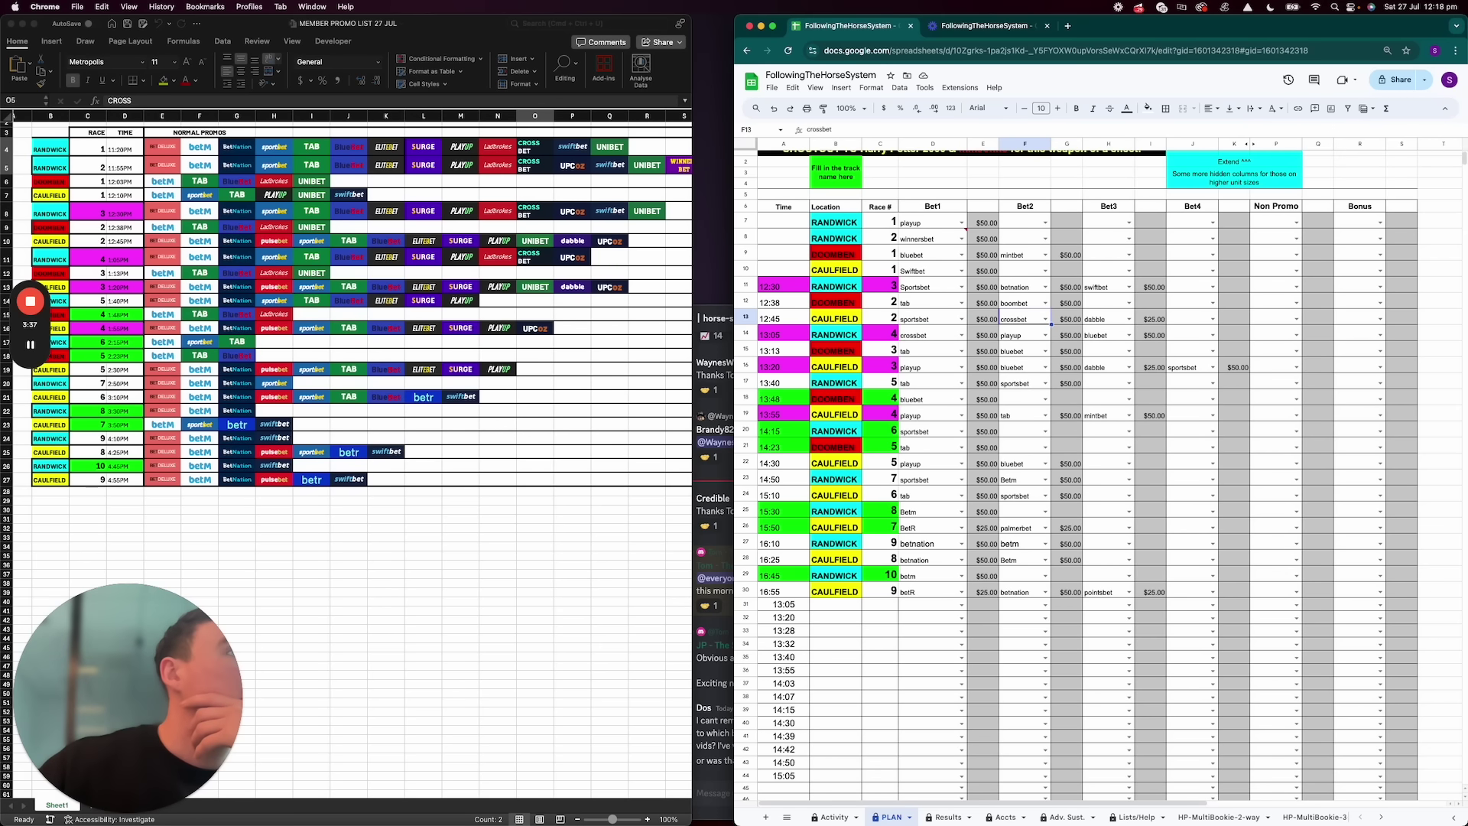
click(931, 337)
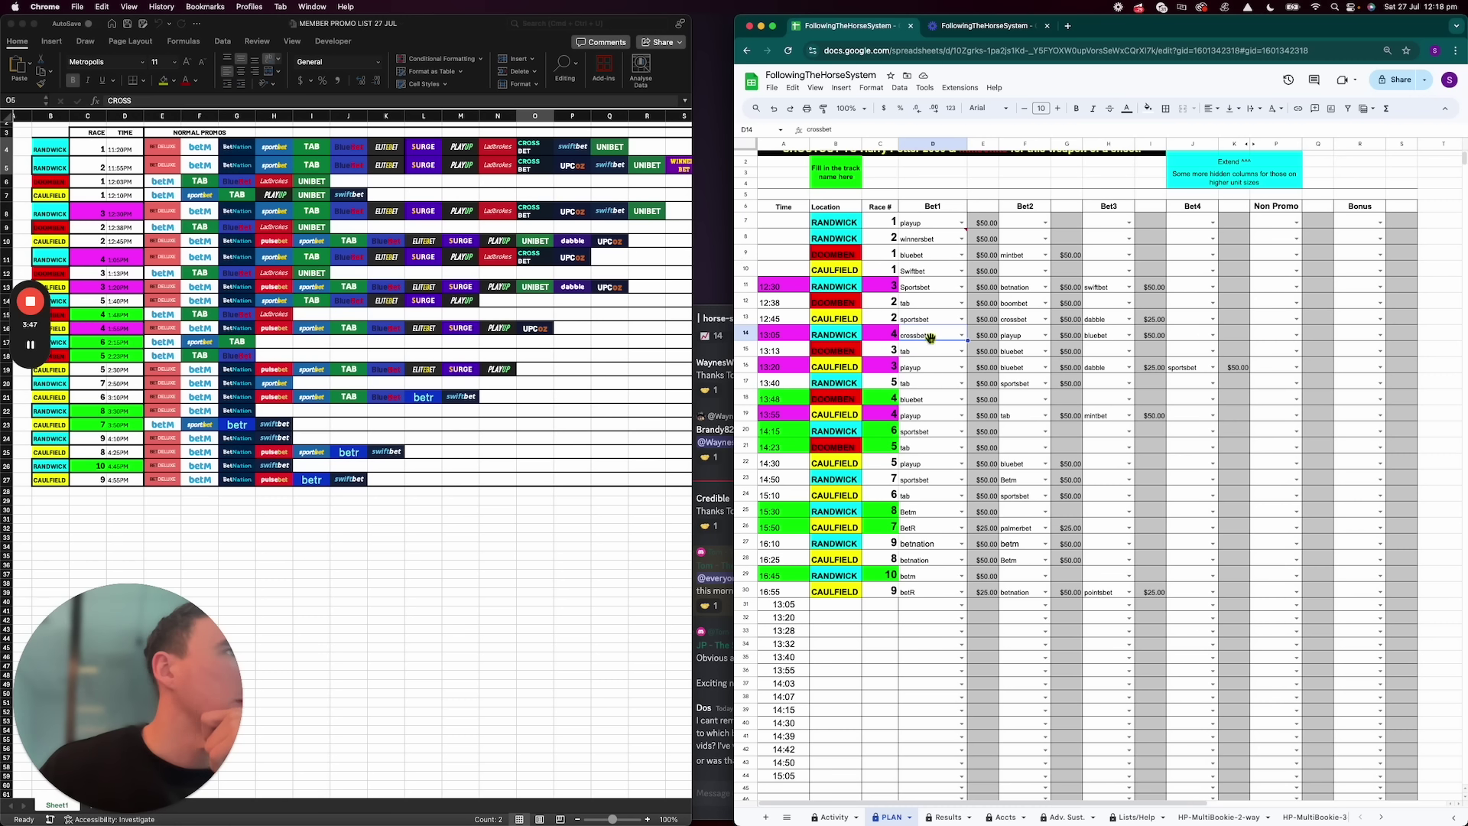
Set Bet1 of the 13:05 Randwick race to sportsbet and Bet4 of the 13:20 Caulfield race to crossbet
text(sportbet)
key(Return)
key(Right)
key(Right)
key(Right)
key(Right)
key(Down)
key(Right)
key(Right)
text(crossbet)
key(Return)
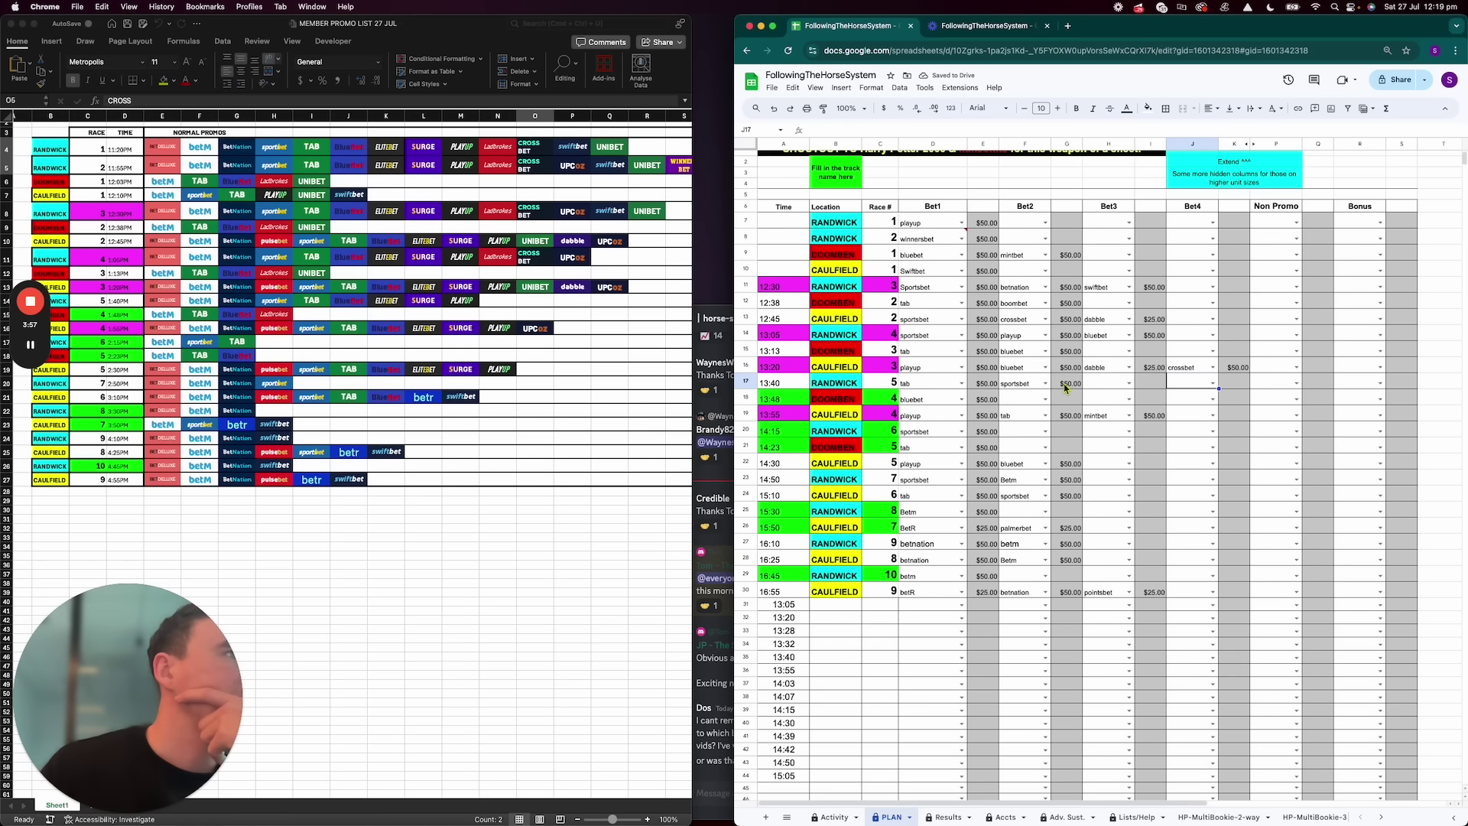
Search the PLAN sheet for "cross" to check where crossbet is planned
key(super+f)
text(crodsd)
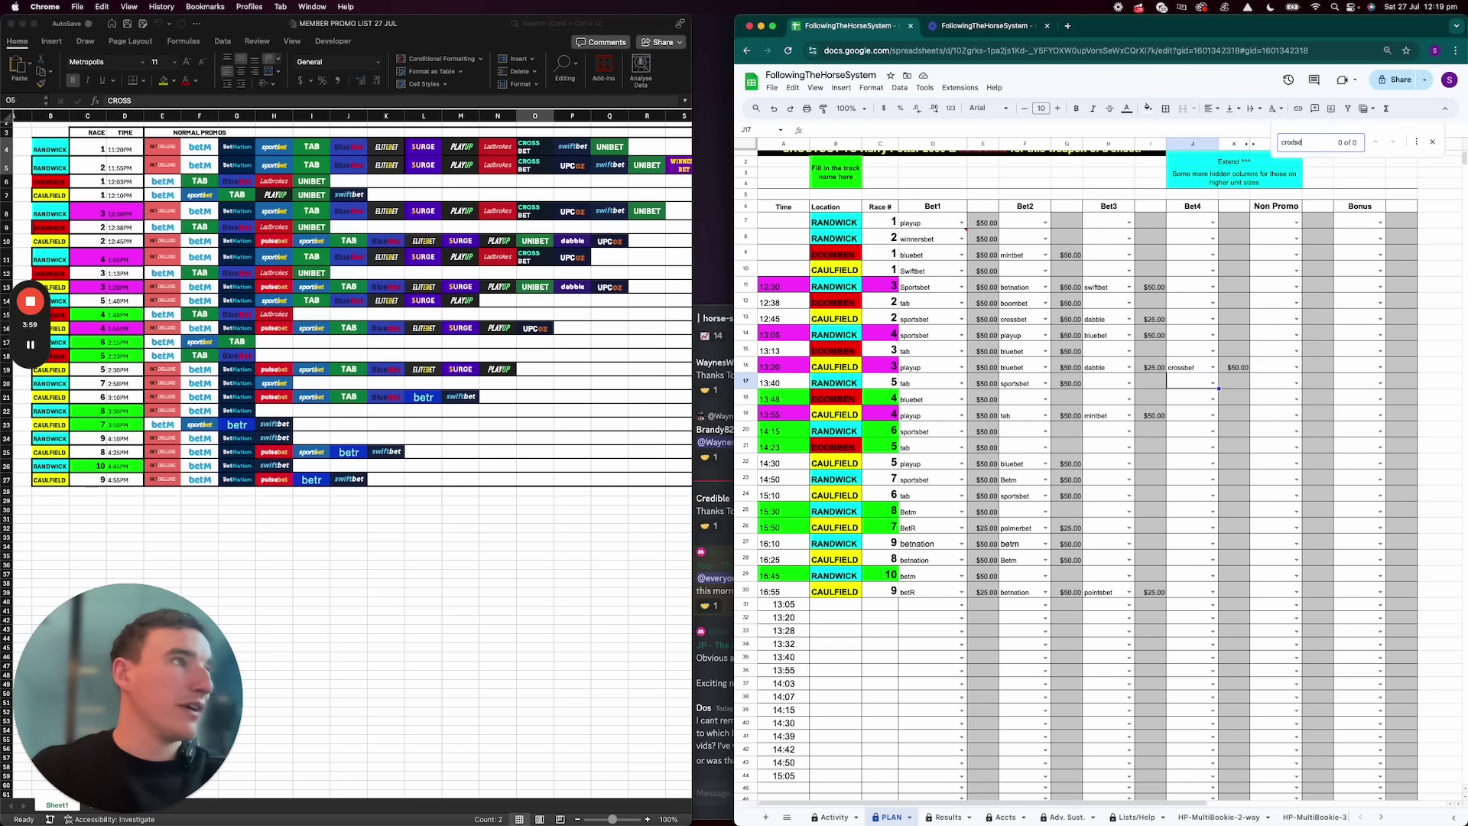
key(BackSpace)
key(BackSpace)
key(BackSpace)
text(ss)
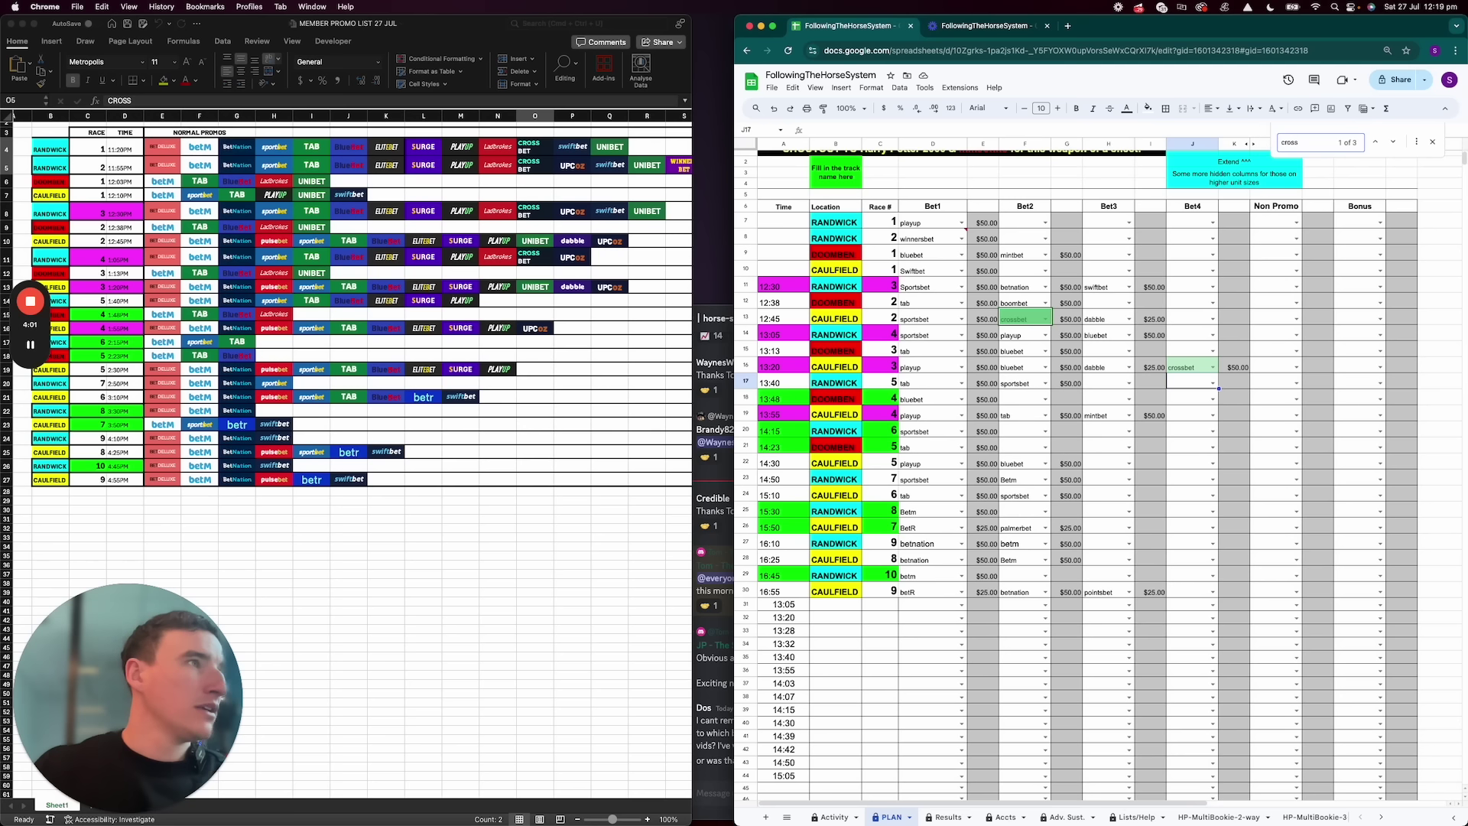
key(Escape)
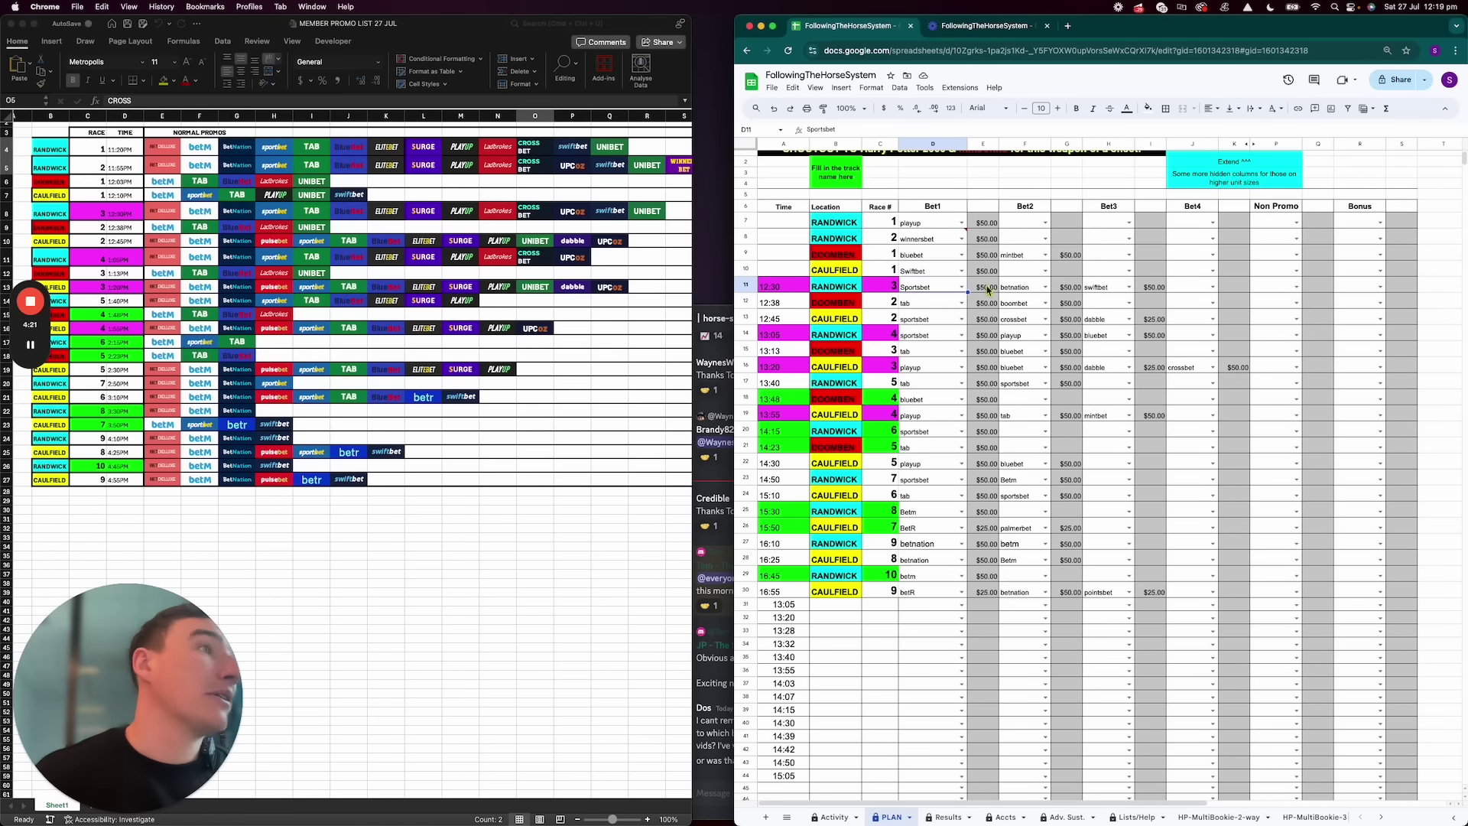
Review the planned bookmakers for the 12:30 Randwick, 12:38 Doomben and 12:45 Caulfield races
click(1013, 289)
click(1116, 286)
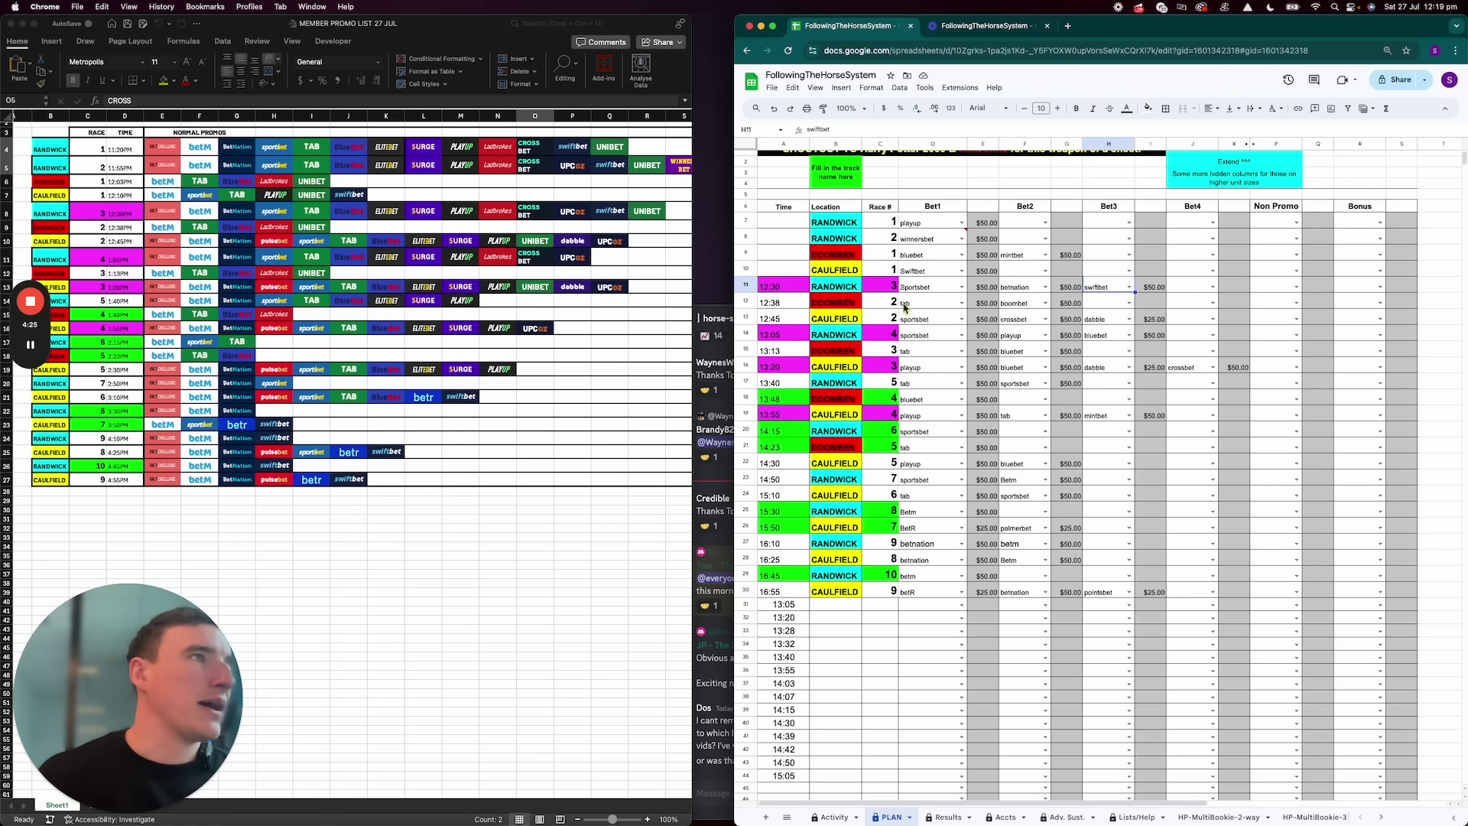
click(937, 306)
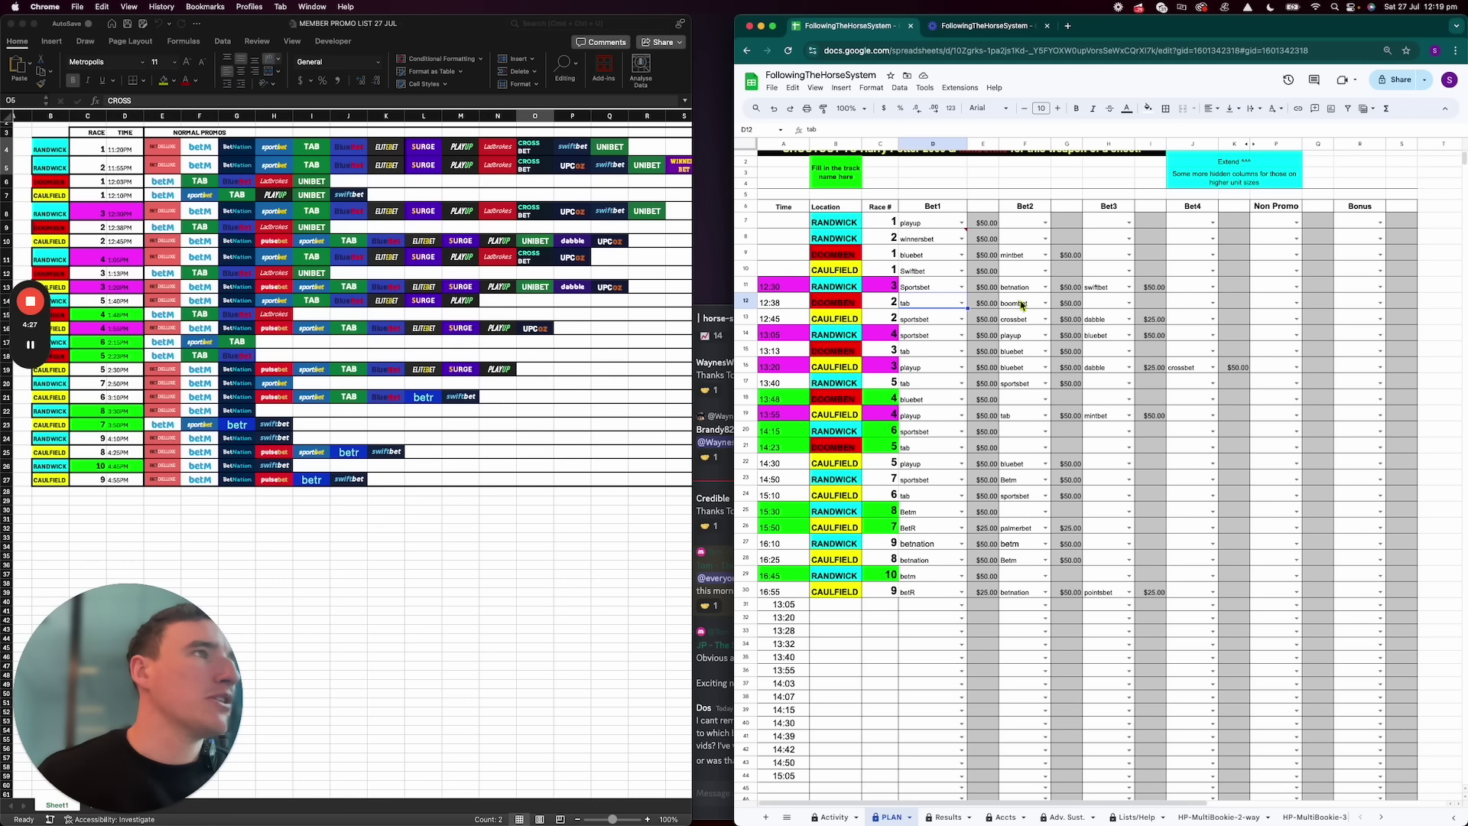
click(1023, 304)
click(928, 321)
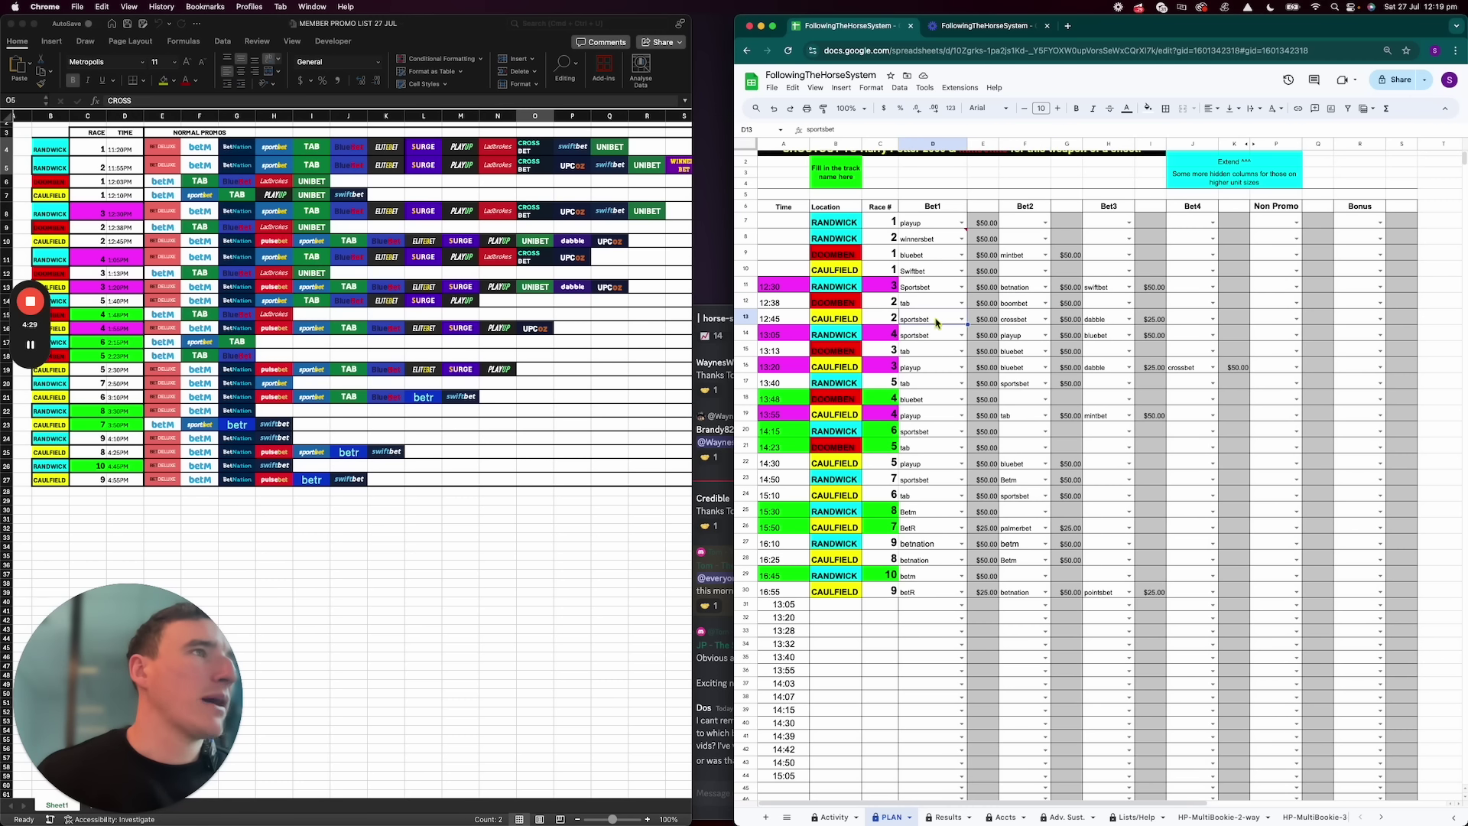
click(1019, 322)
click(1092, 322)
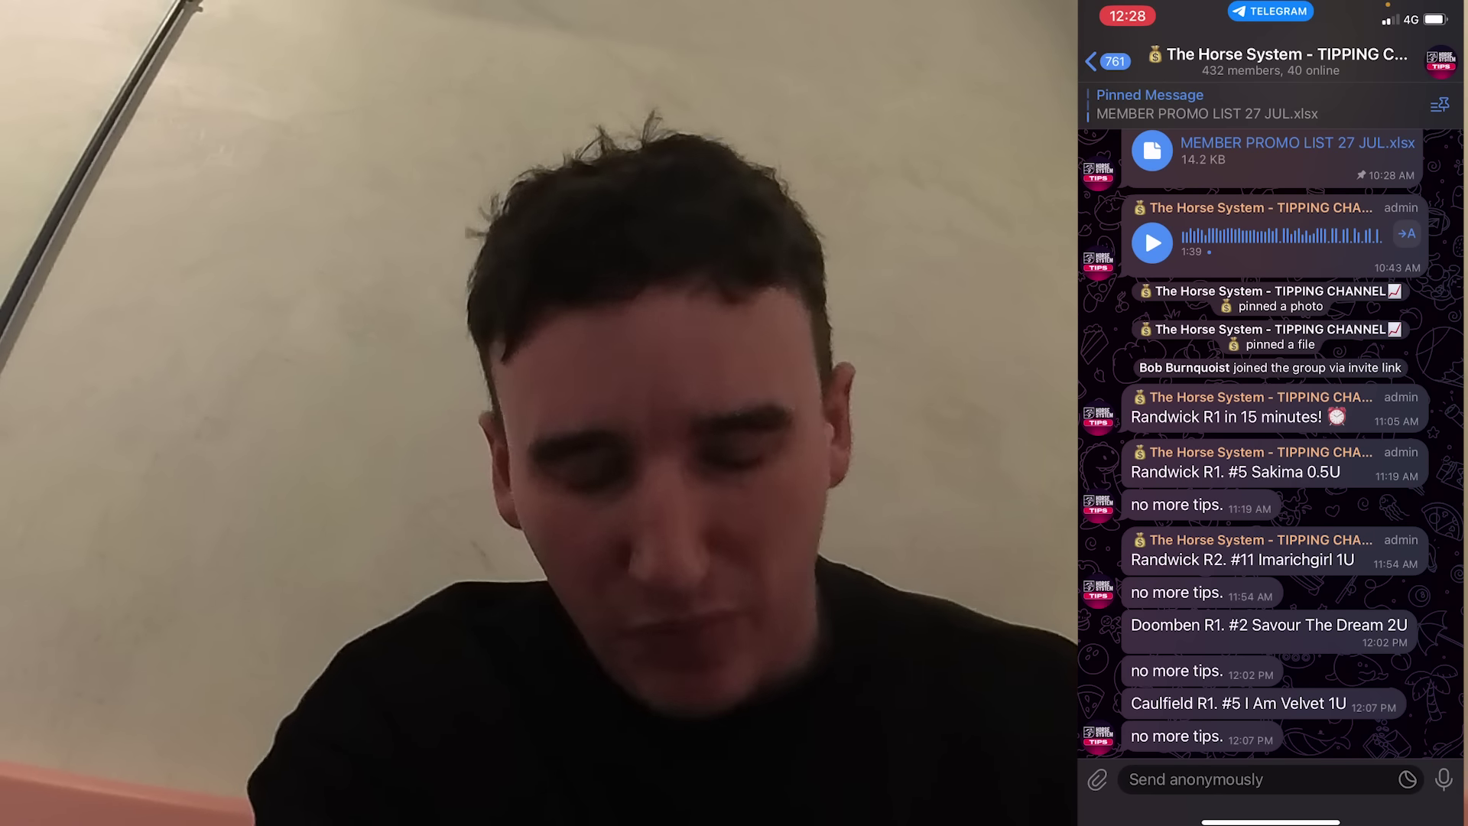
In the Telegram tipping channel on the phone, examine the day's promo list image up close and return to the latest tips
scroll(1274, 443, up, 10)
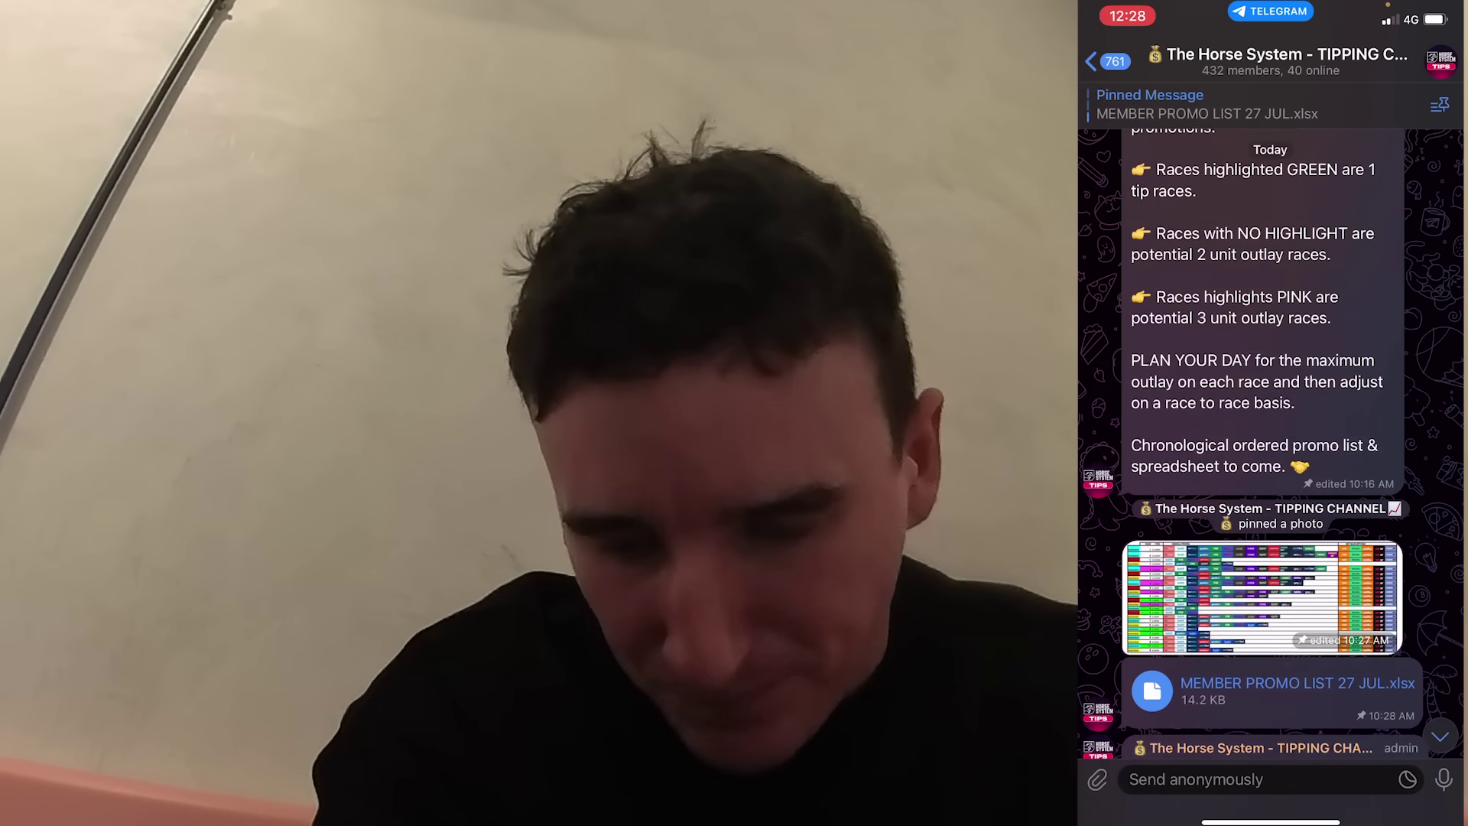
click(1262, 623)
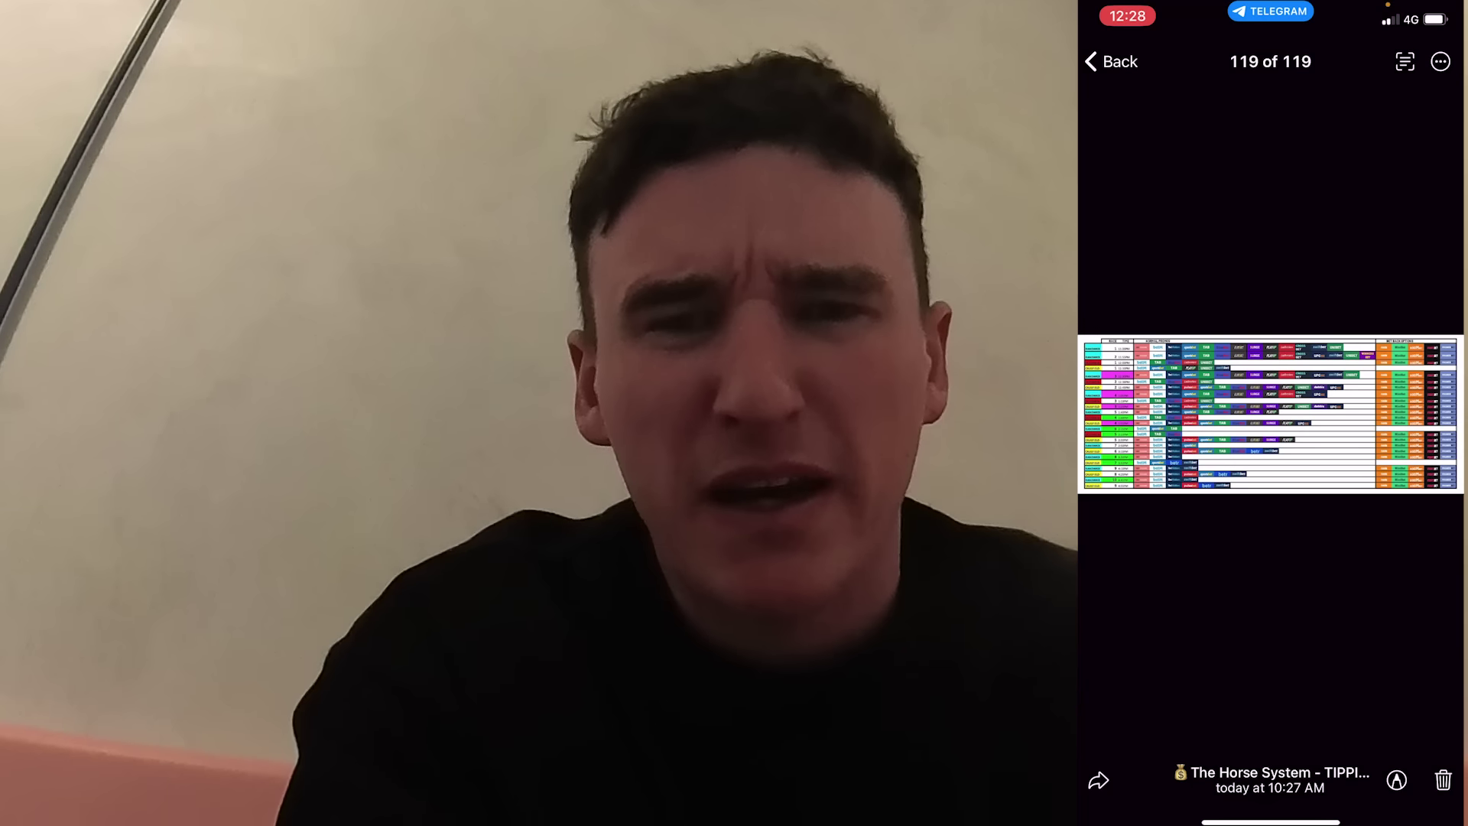
click(1113, 61)
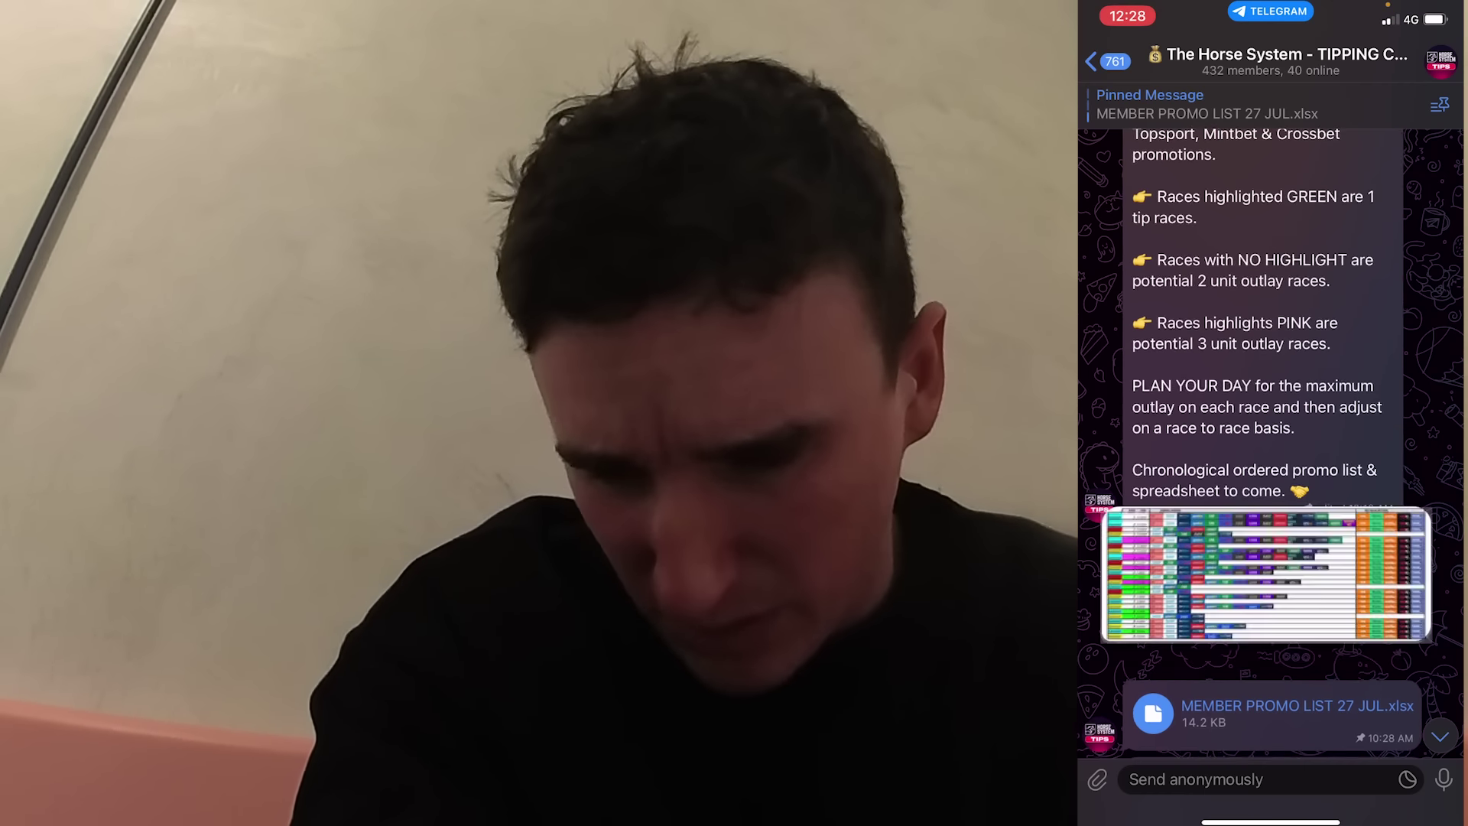
click(1262, 623)
double_click(1147, 428)
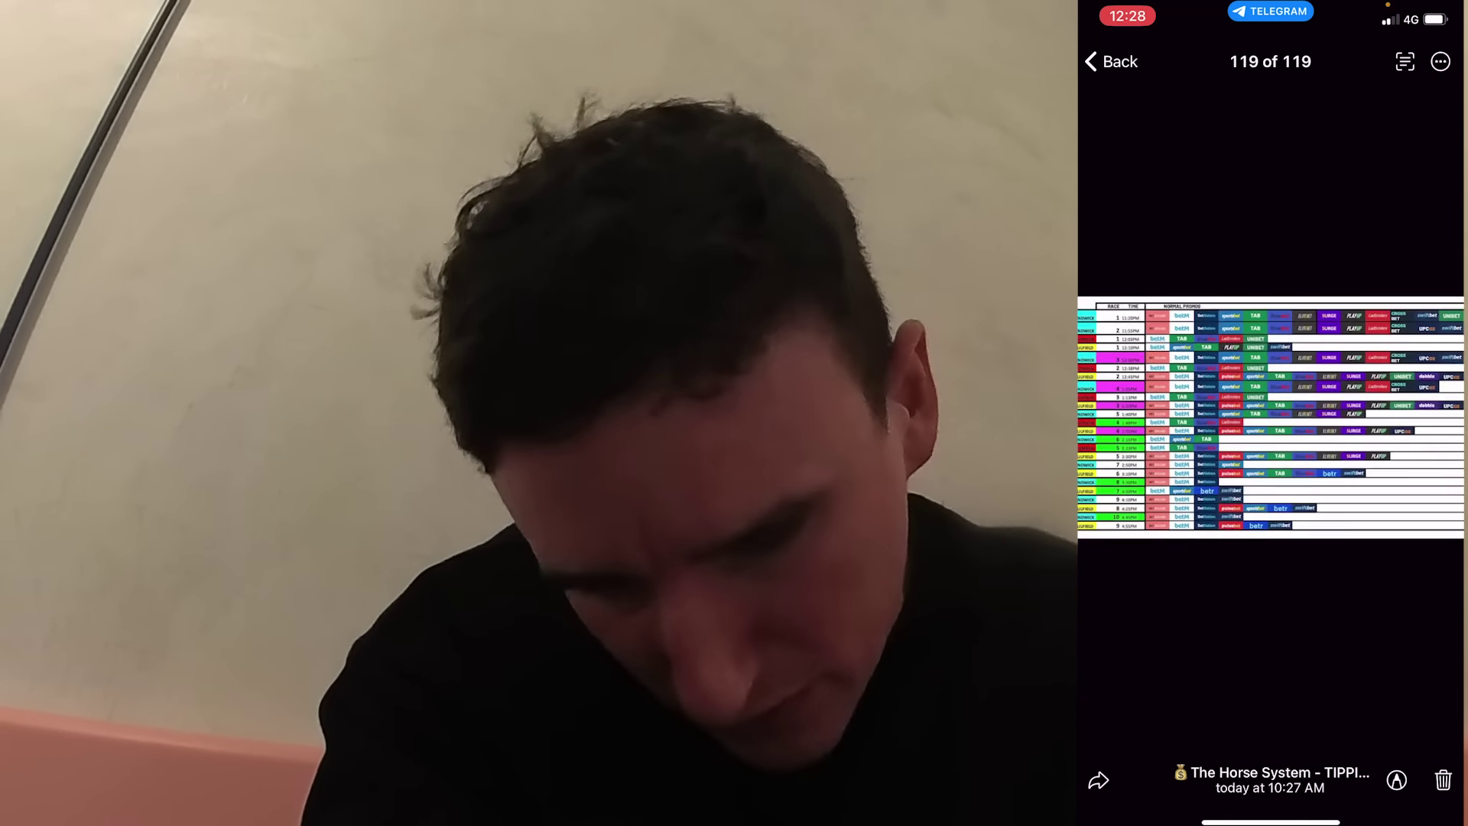
drag(1168, 428, 1265, 417)
scroll(1270, 417, down, 3)
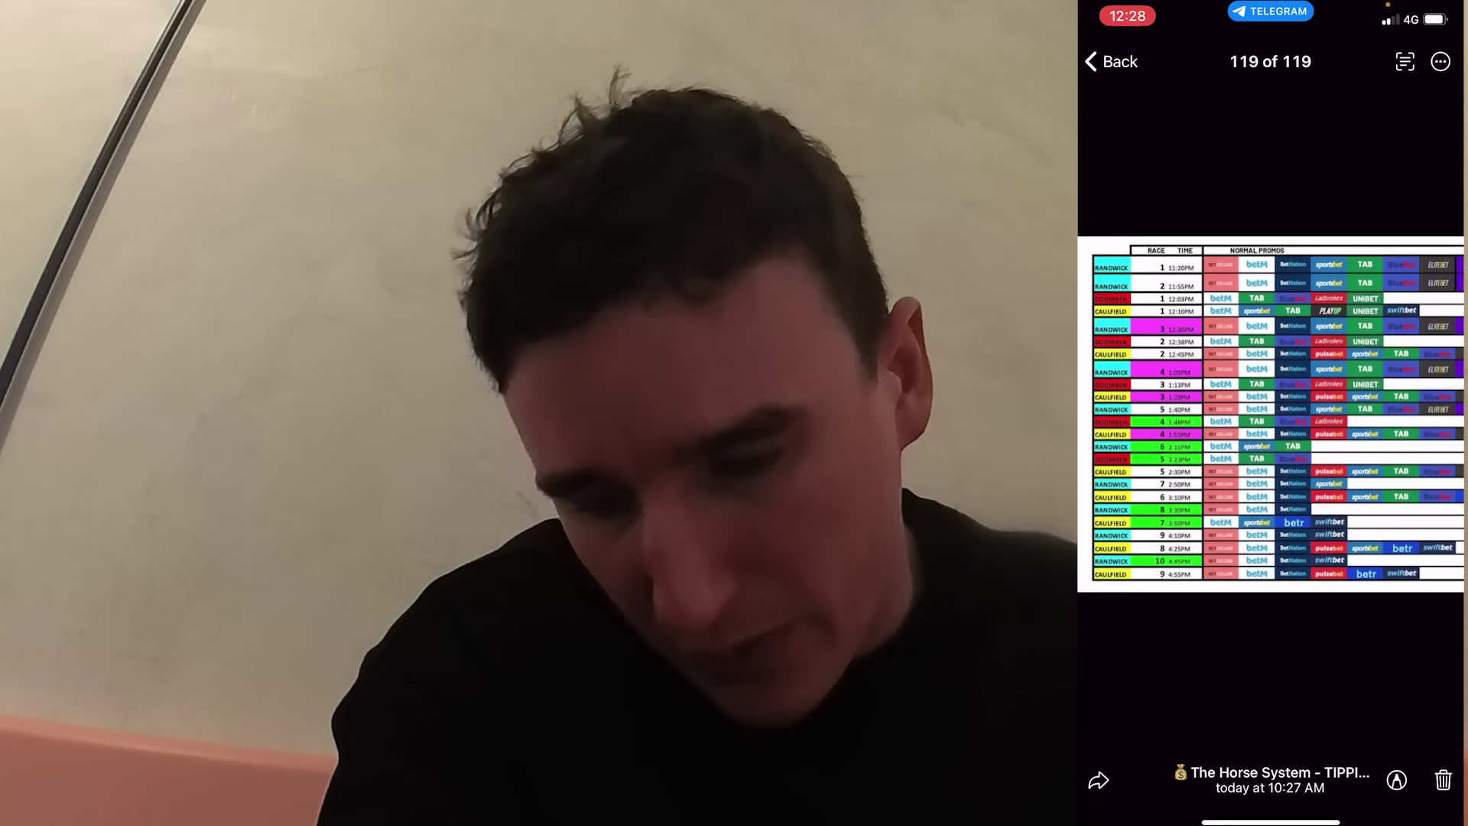
click(1113, 62)
scroll(1270, 459, down, 10)
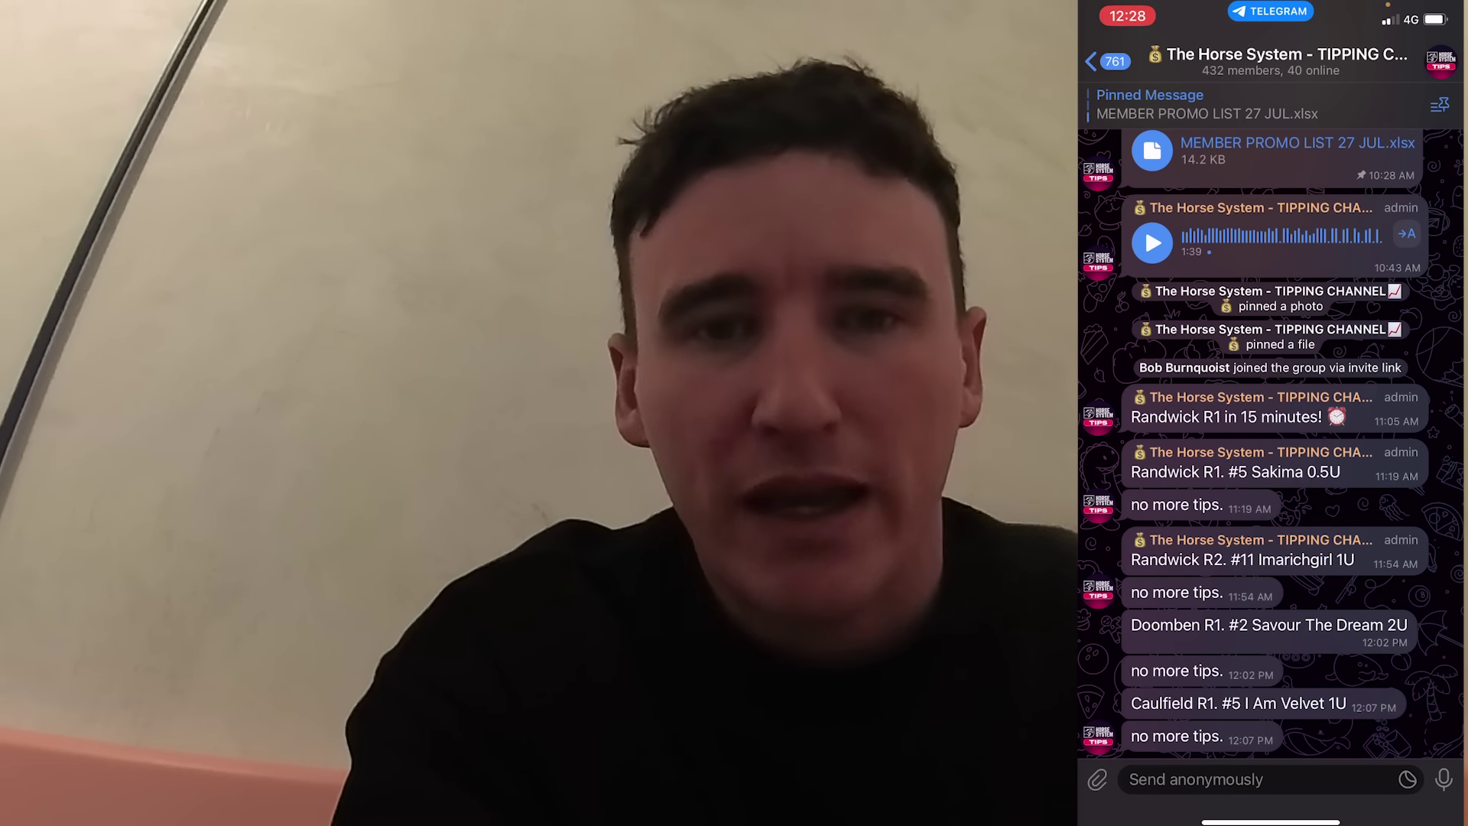
Switch to the BetNation phone app and open its racing section to get to Randwick Race 3
drag(1271, 822, 1271, 497)
drag(1277, 459, 1277, 153)
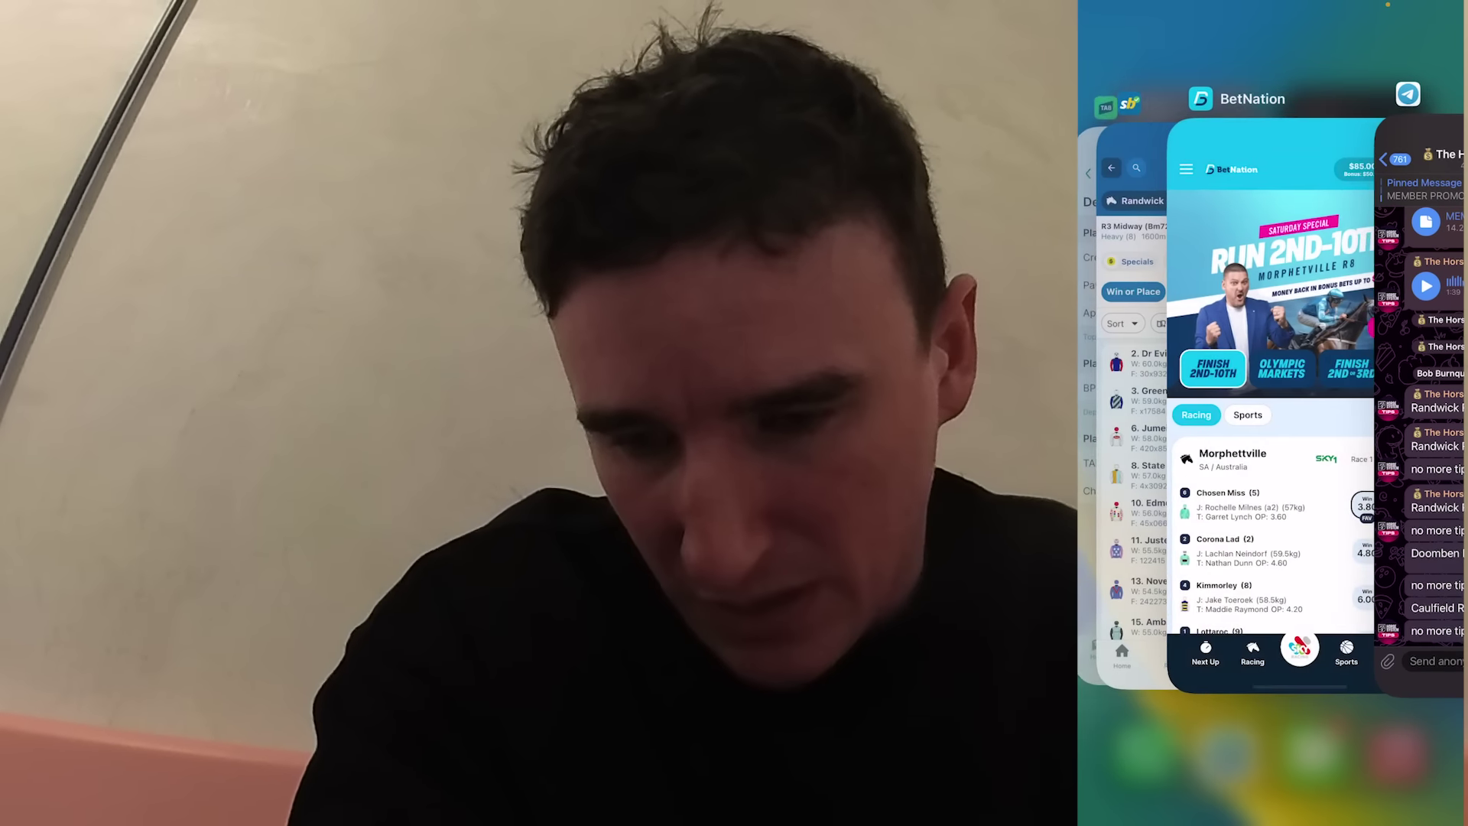
click(1277, 429)
mouse_move(1178, 822)
mouse_down()
mouse_move(1392, 821)
mouse_move(1170, 822)
mouse_up()
mouse_move(1361, 821)
mouse_down()
mouse_move(1170, 822)
mouse_move(1392, 822)
mouse_up()
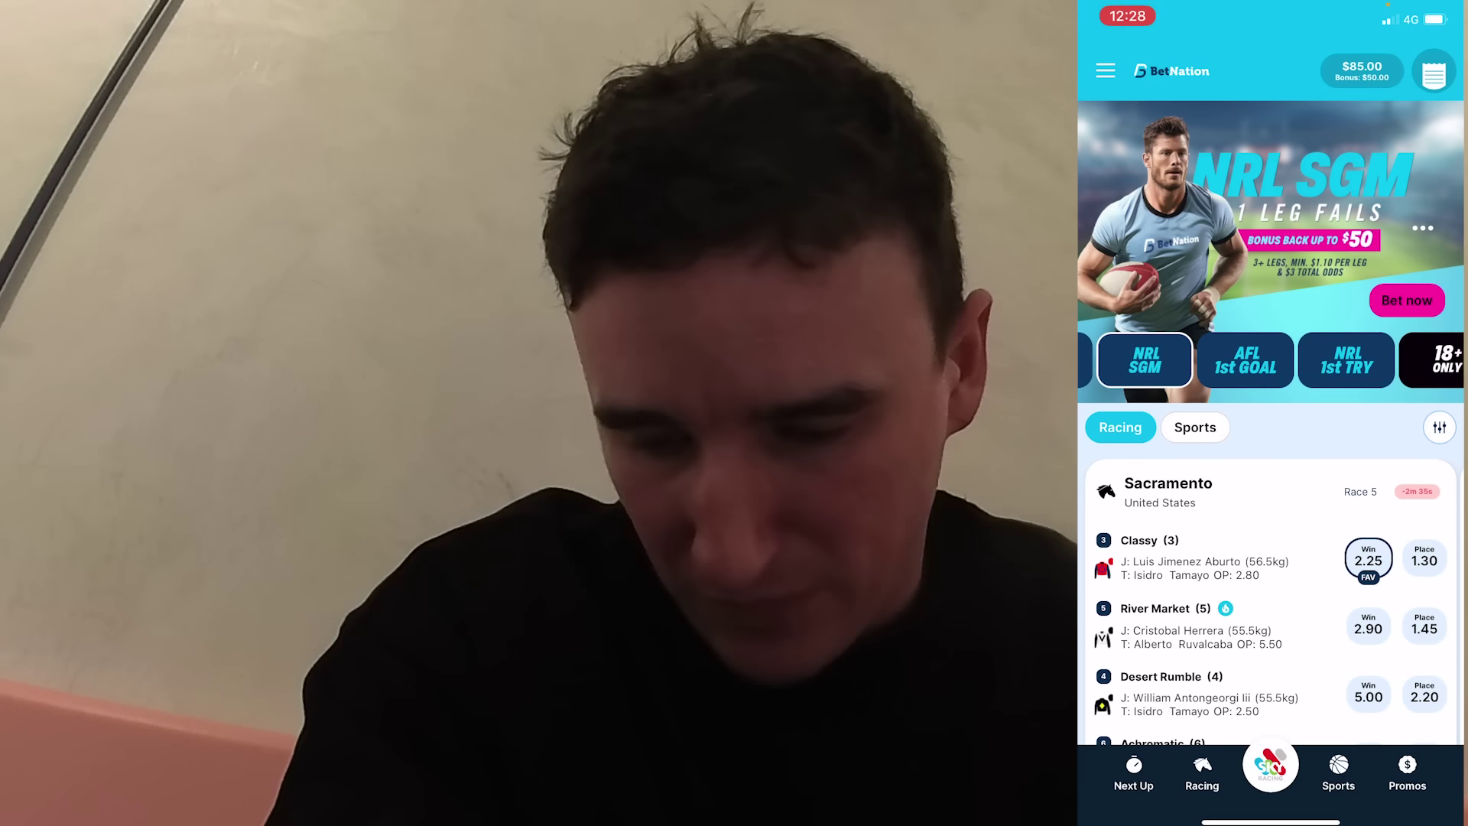
click(1202, 772)
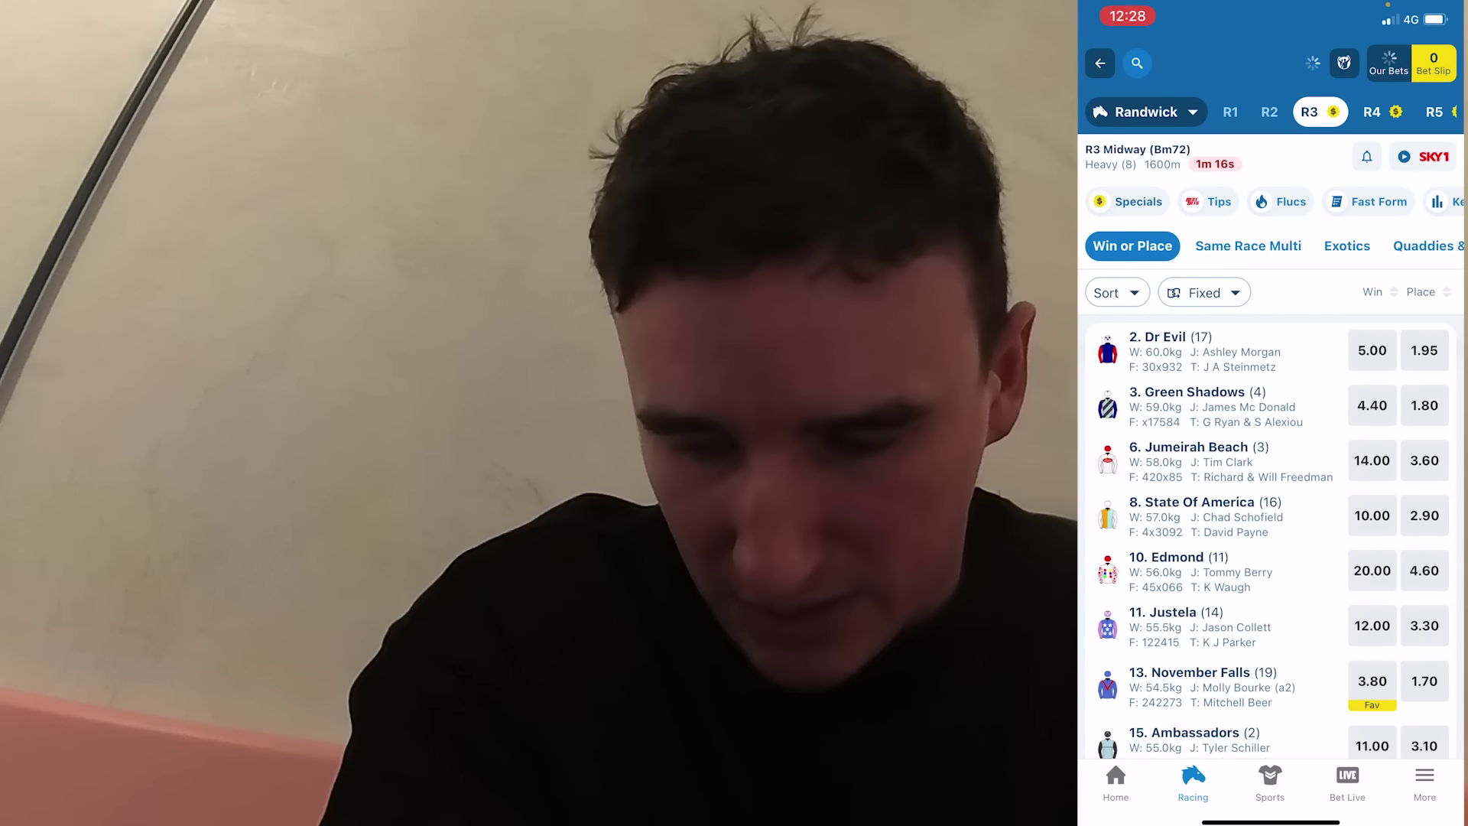
Refresh the Randwick R3 odds in the Sportsbet app and check the Telegram channel for the race's tip
scroll(1269, 497, down, 2)
scroll(1269, 497, up, 4)
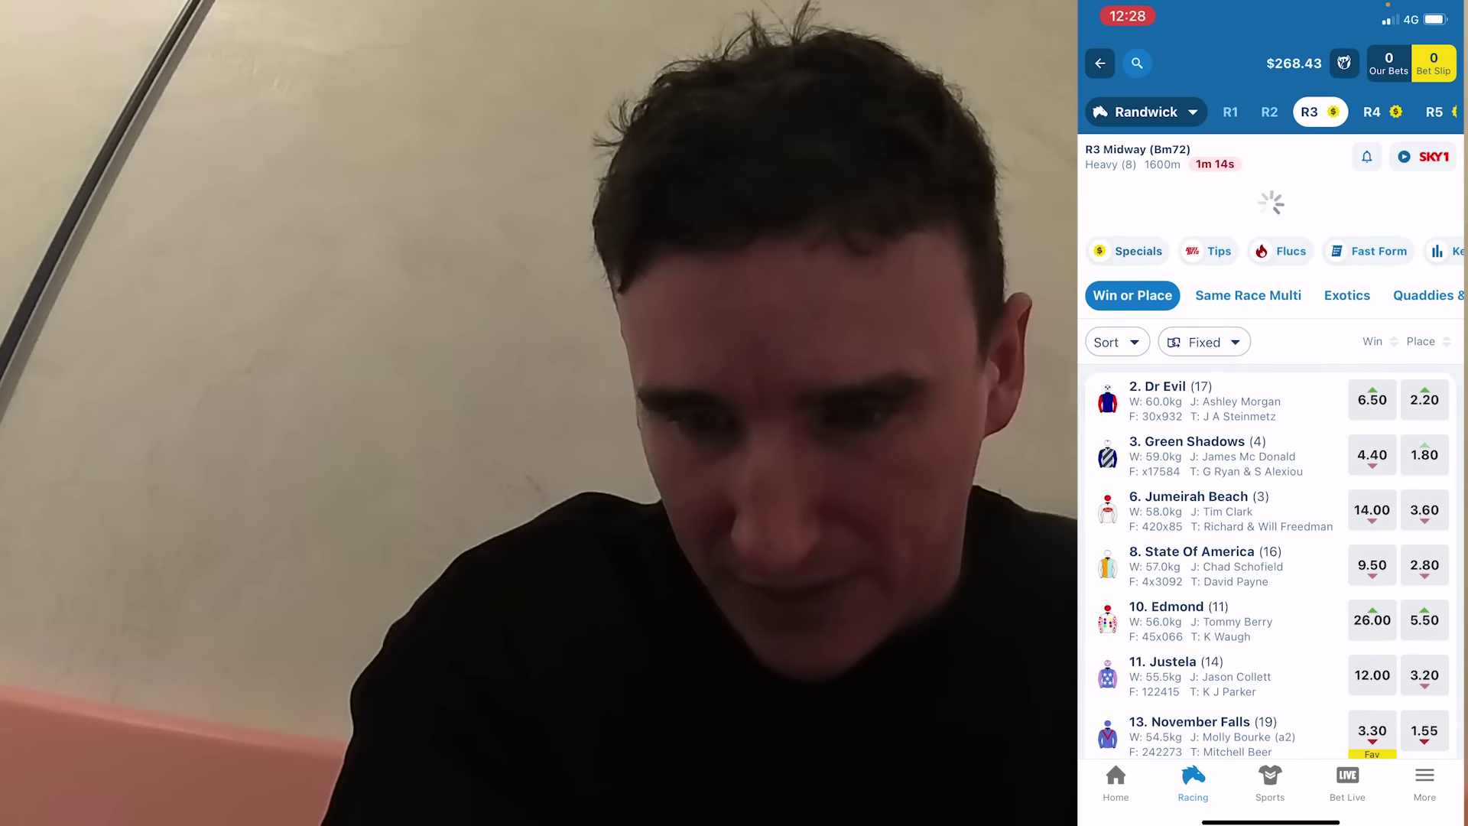
scroll(1269, 535, down, 3)
scroll(1270, 535, up, 3)
drag(1254, 821, 1454, 822)
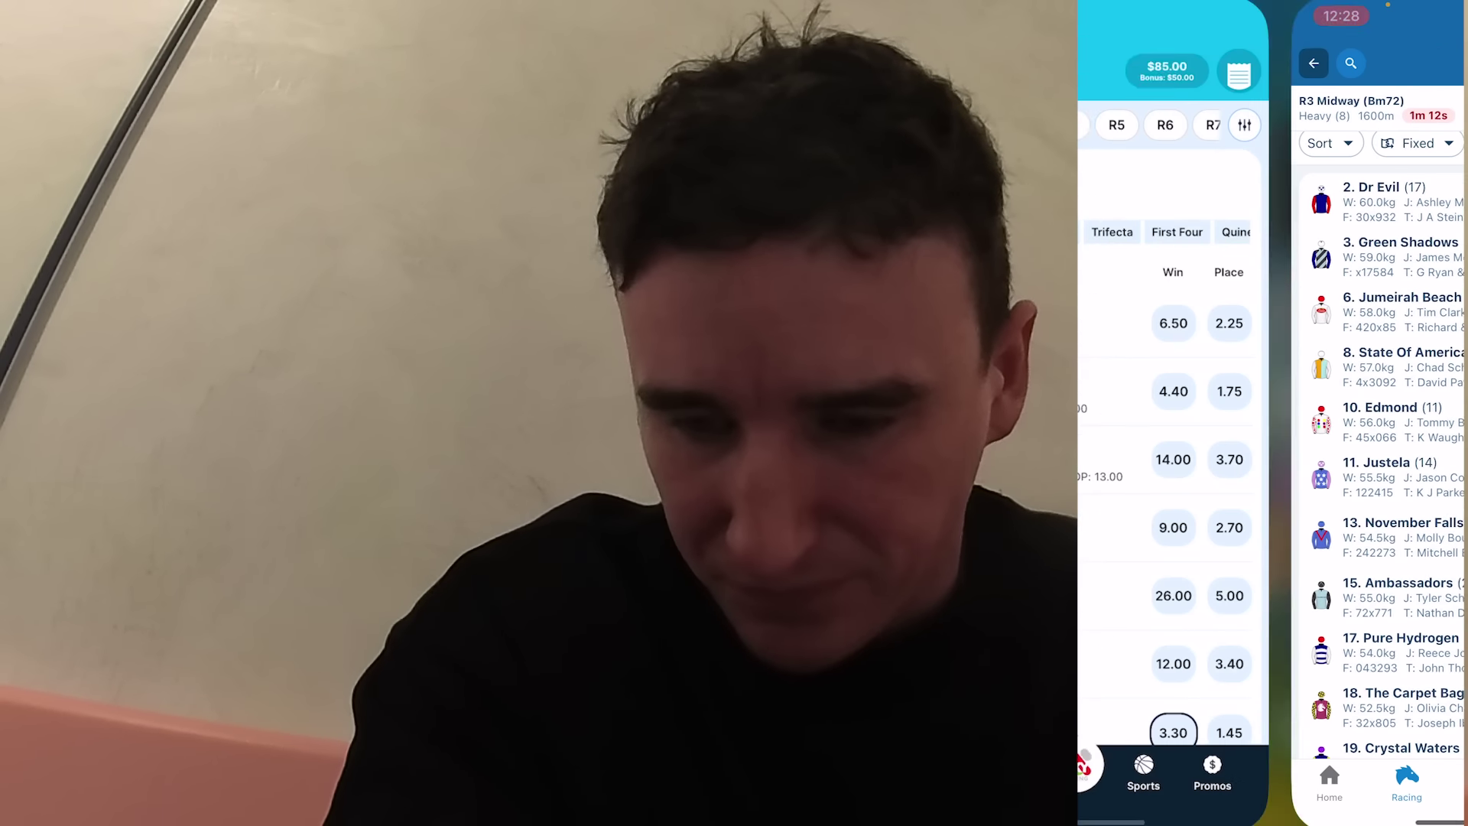
drag(1254, 821, 1453, 822)
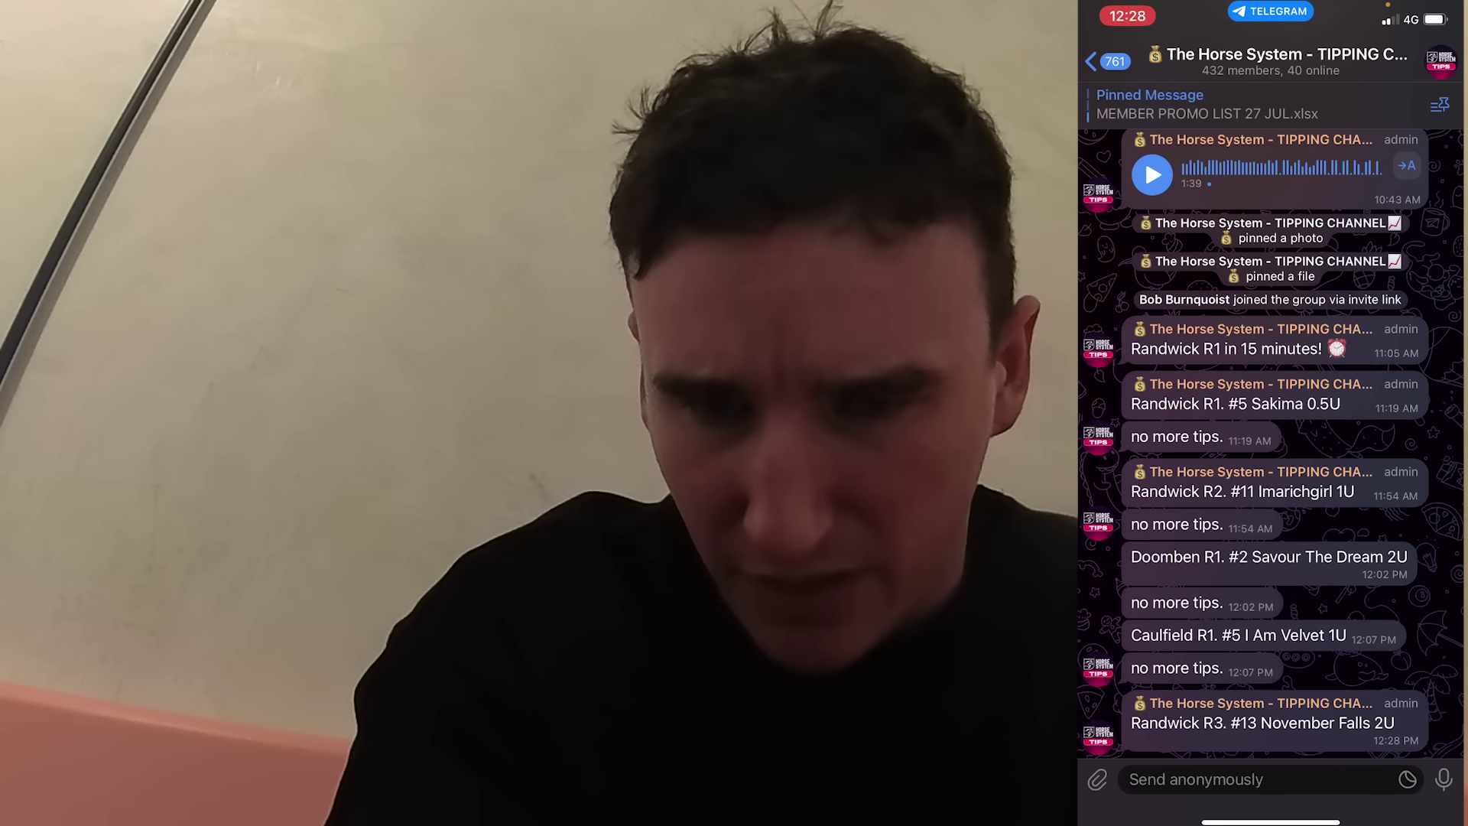
In the Sportsbet app, place a $50 fixed win bet on 13. November Falls in Randwick R3
drag(1254, 822, 1453, 822)
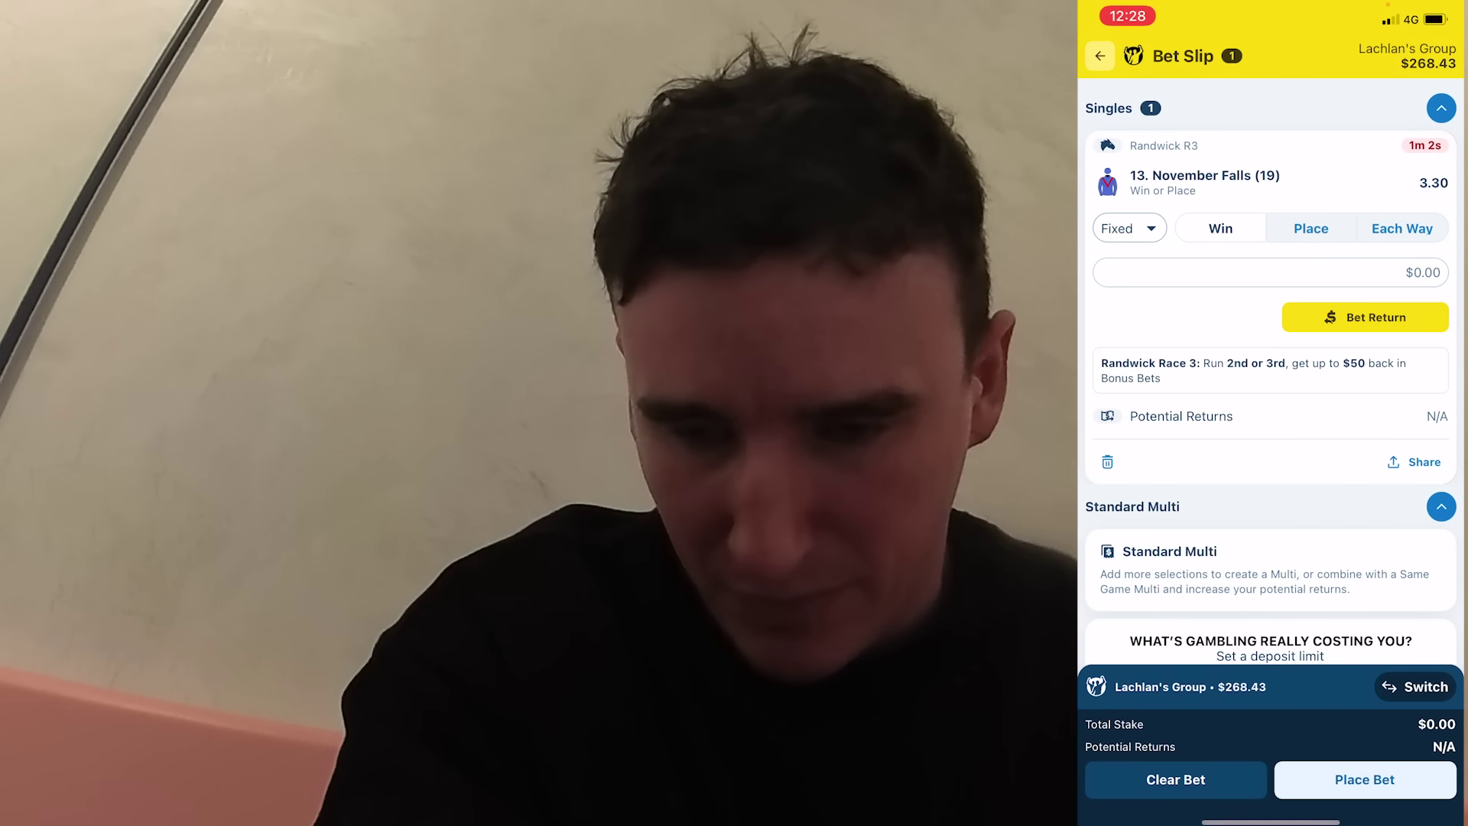
click(1270, 272)
text(50)
click(1406, 781)
click(1338, 777)
Switch to BetNation and place a $50 fixed win bet on 13. November Falls in Randwick R3
drag(1224, 821, 1415, 821)
click(1368, 732)
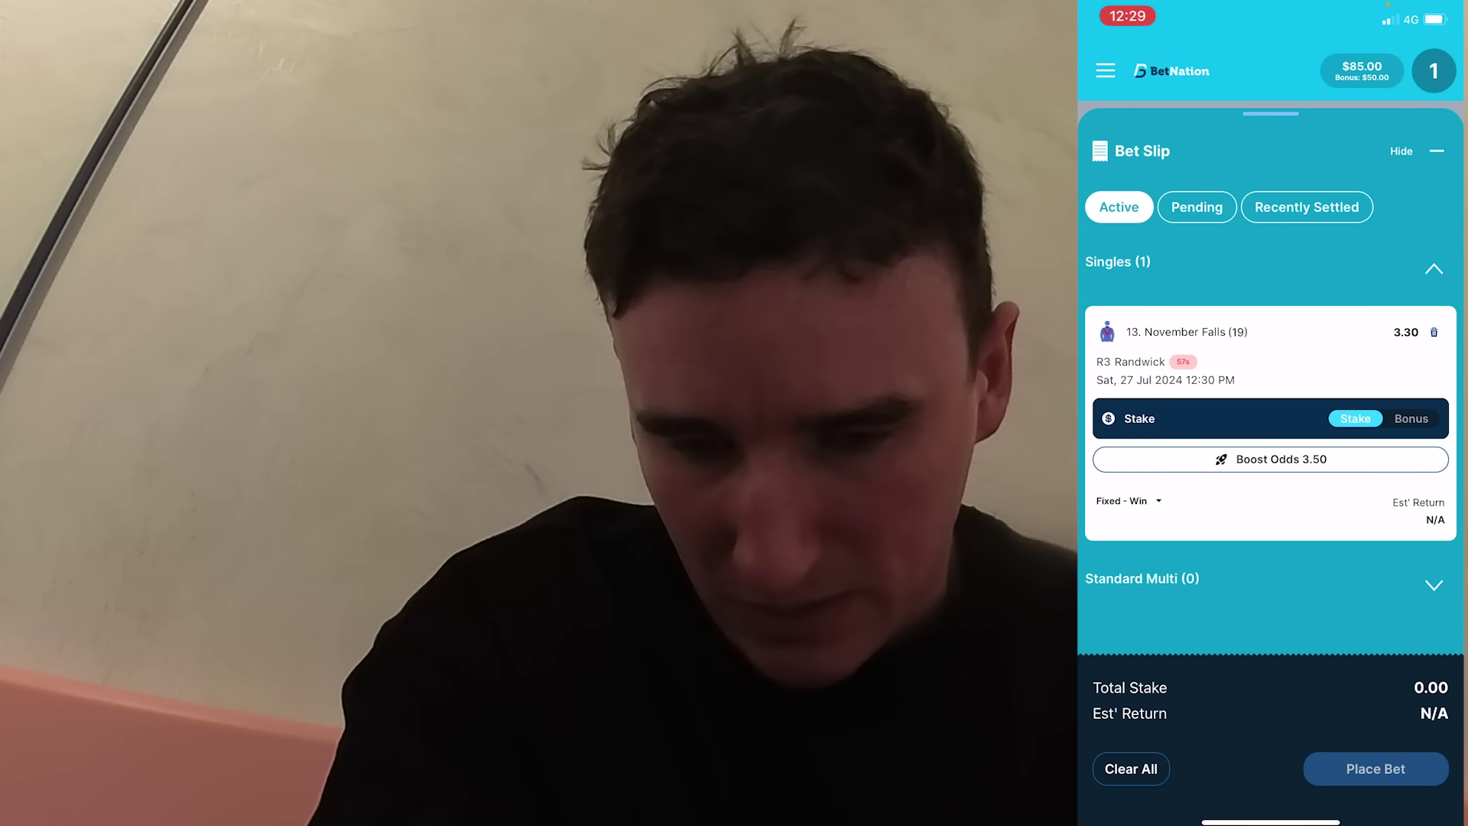
click(1216, 421)
text(50)
click(1375, 769)
click(1376, 769)
drag(1224, 821, 1415, 822)
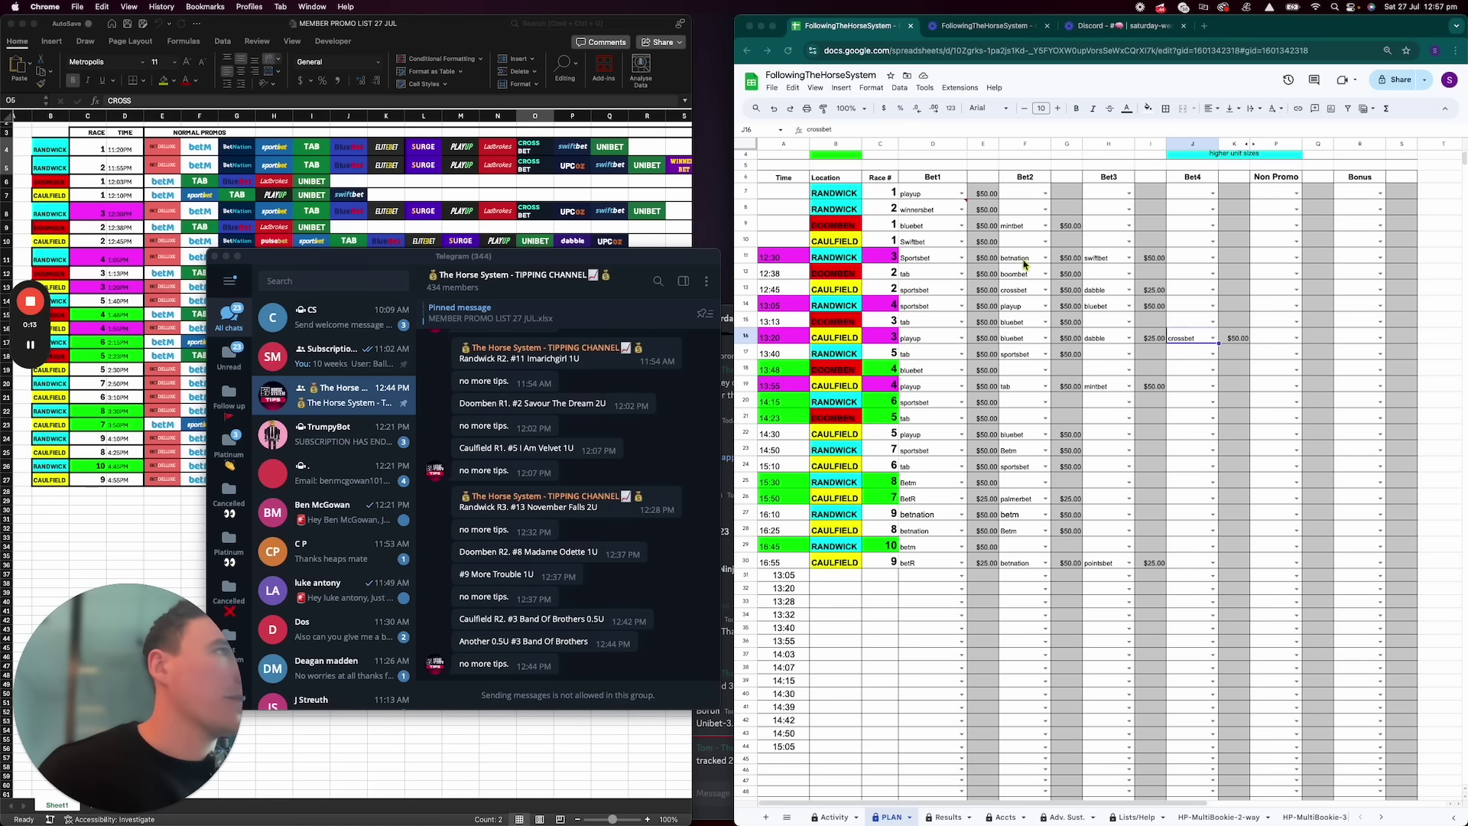
On the PLAN sheet, go through the 12:30 Randwick race's bets and clear swiftbet from its Bet3
click(932, 260)
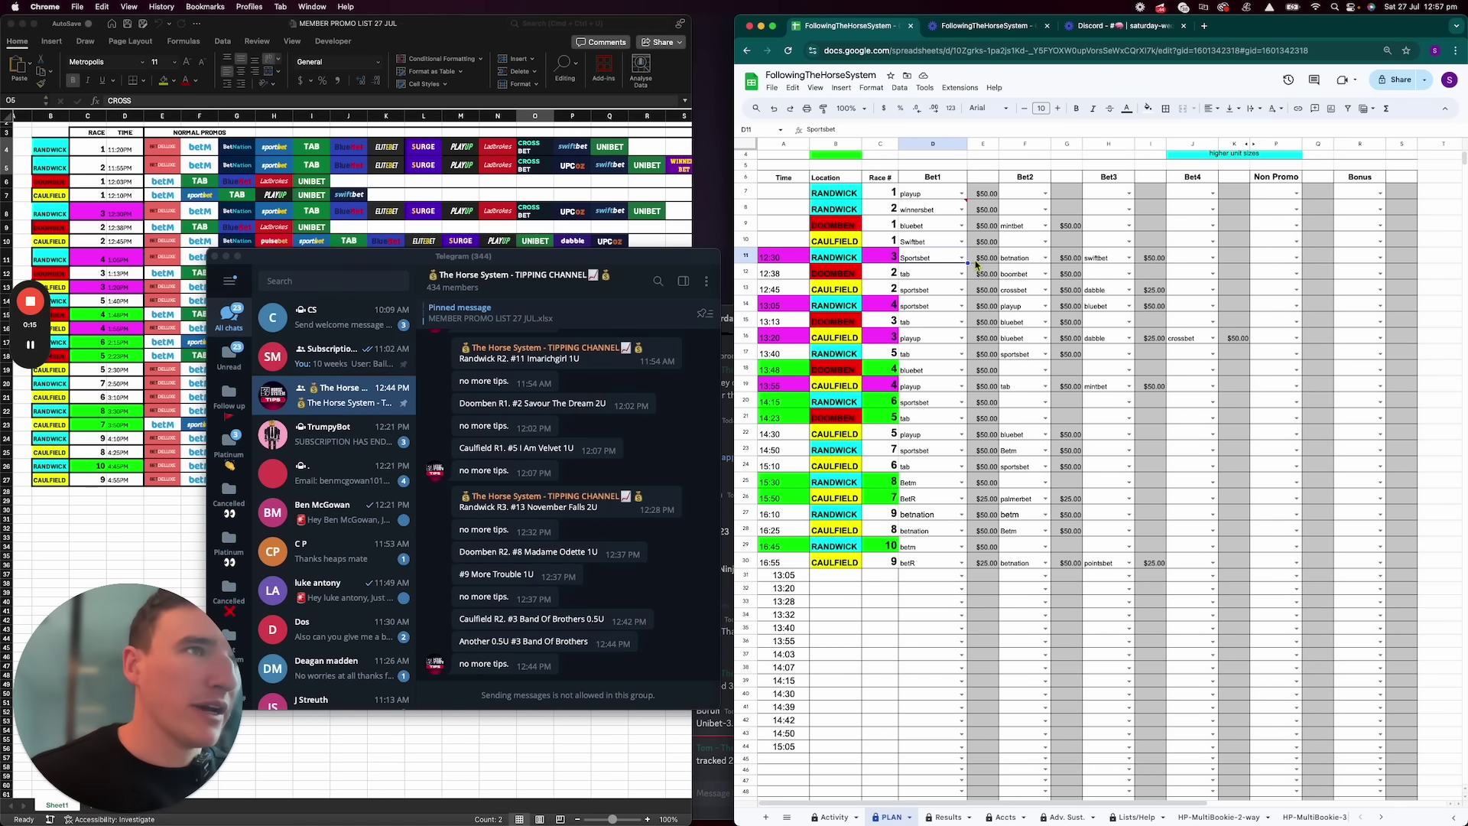
key(Right)
key(Right)
key(Left)
key(Left)
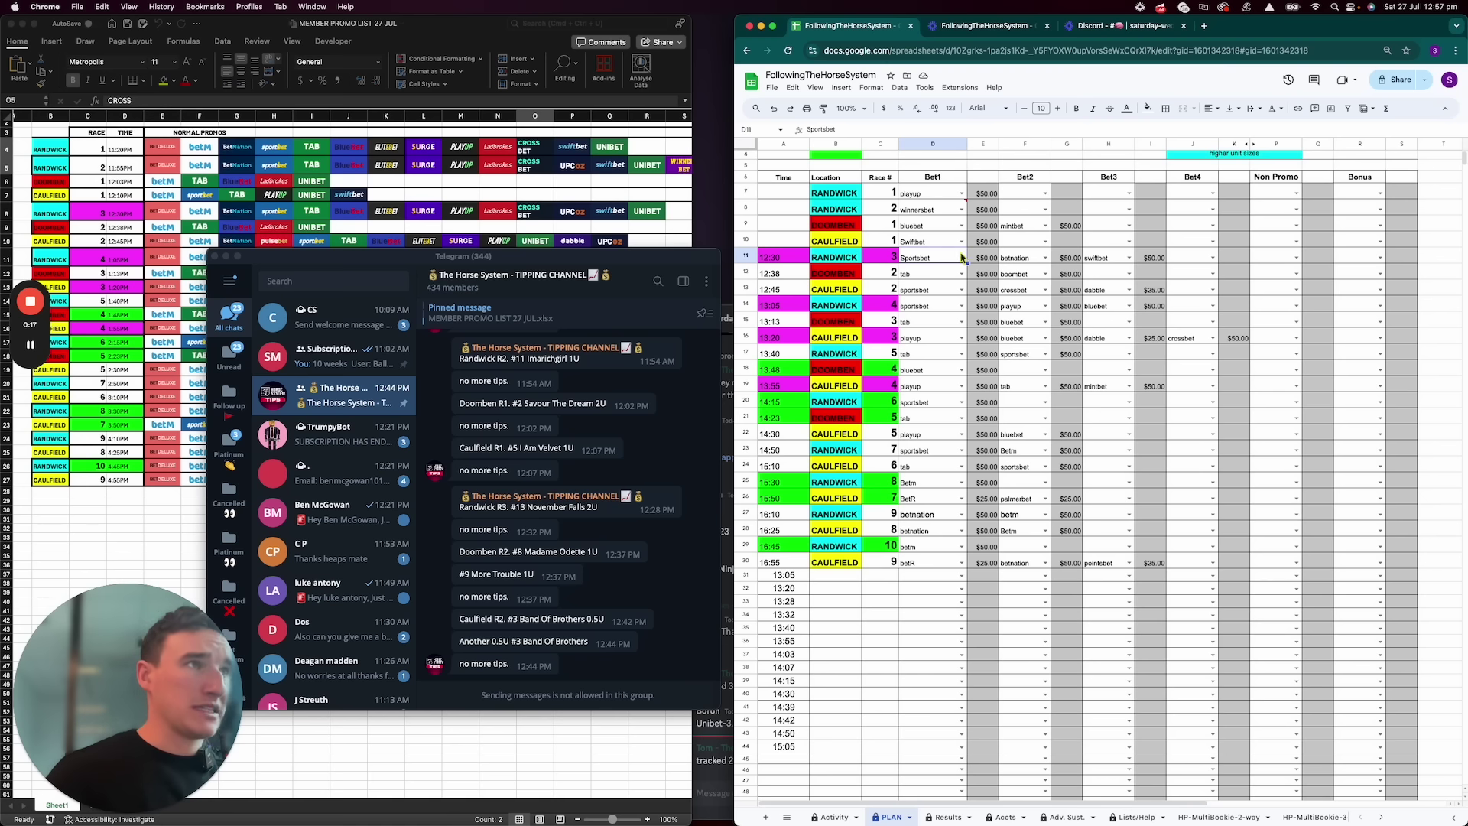
click(1017, 261)
click(1101, 260)
key(Delete)
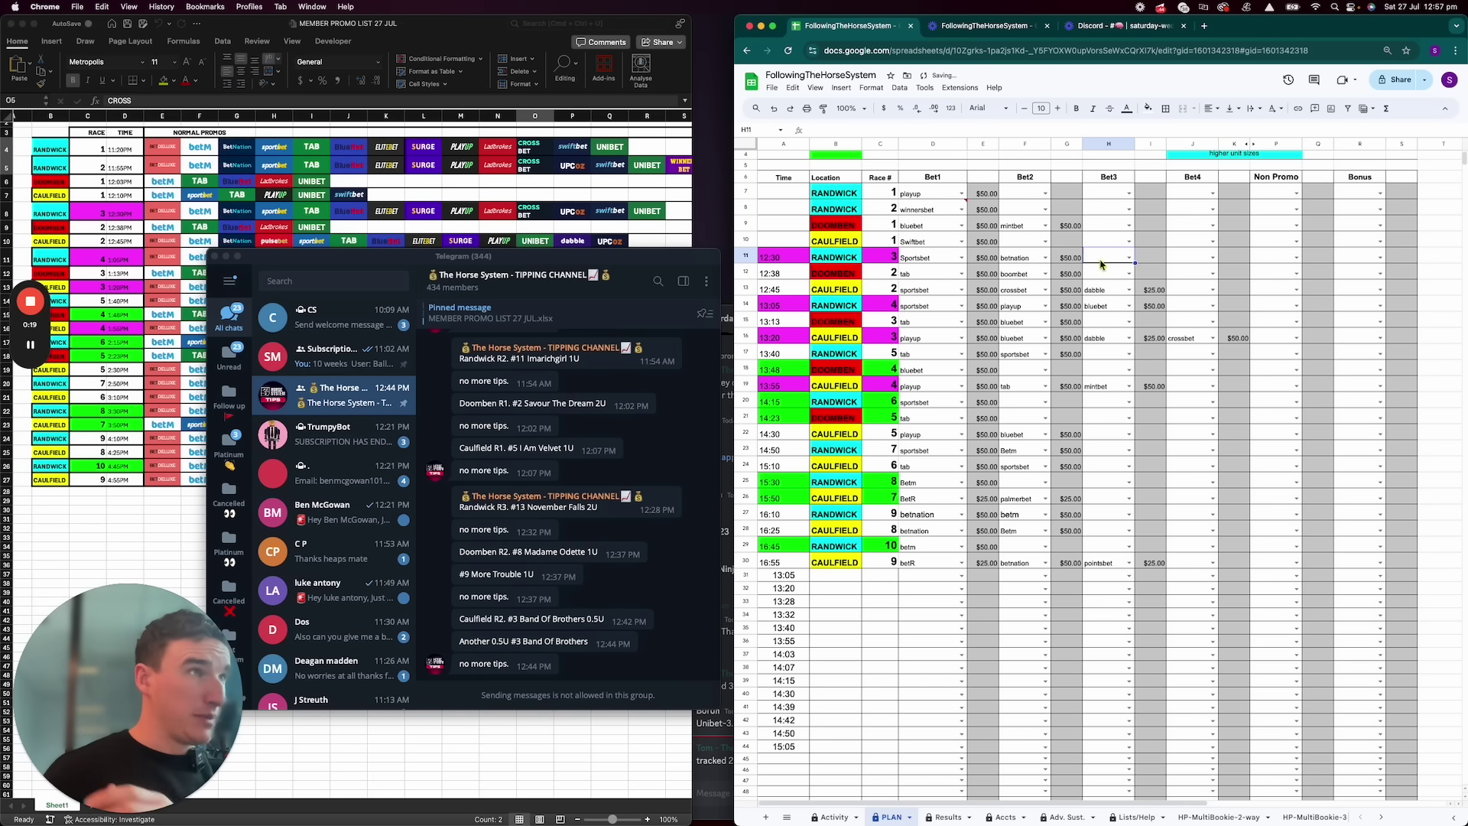
Check the 12:38 Doomben race's bets and clear crossbet from Bet2 of the 12:45 Caulfield race
click(928, 277)
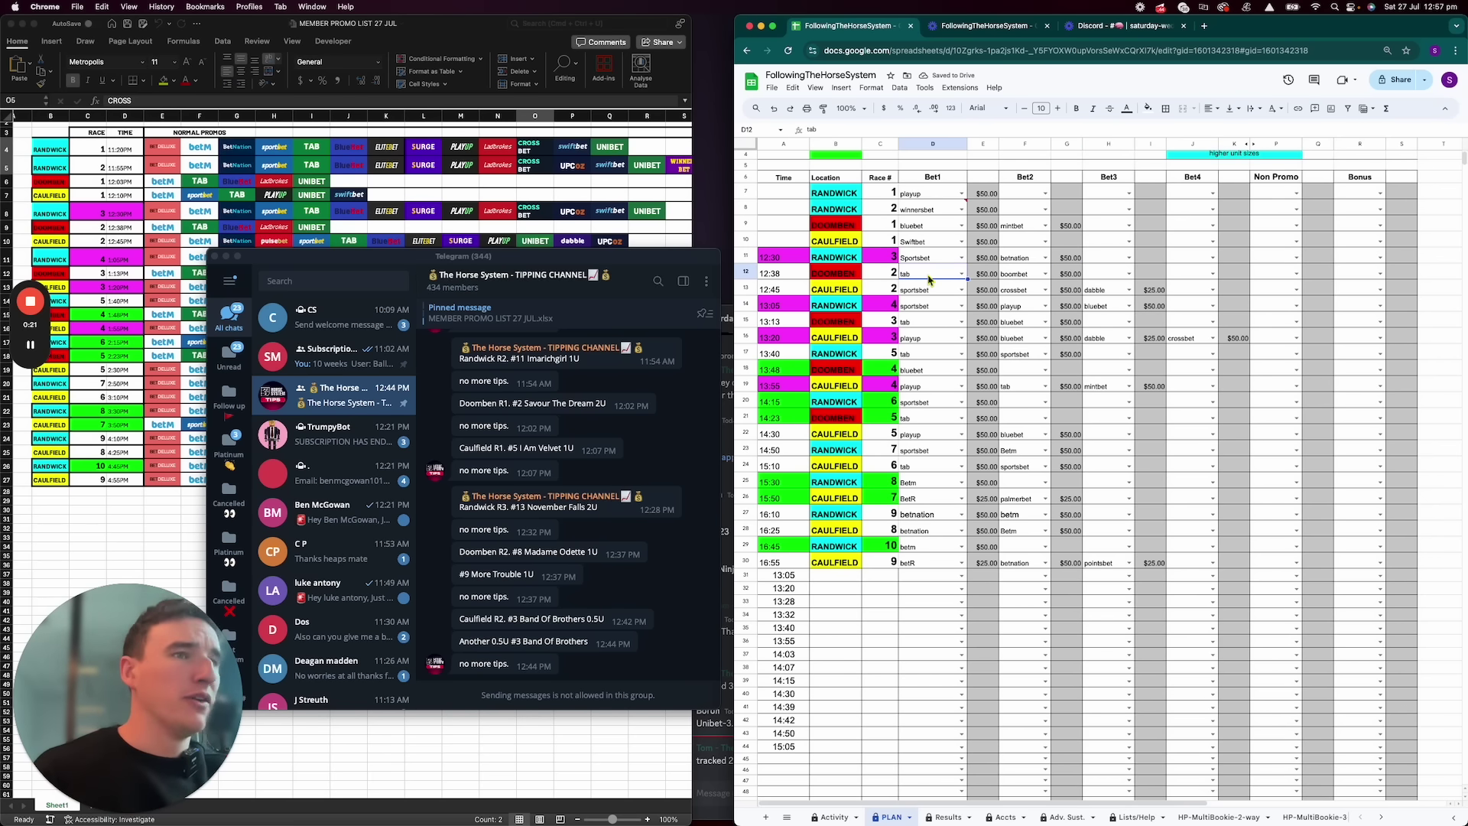
click(1016, 277)
click(925, 293)
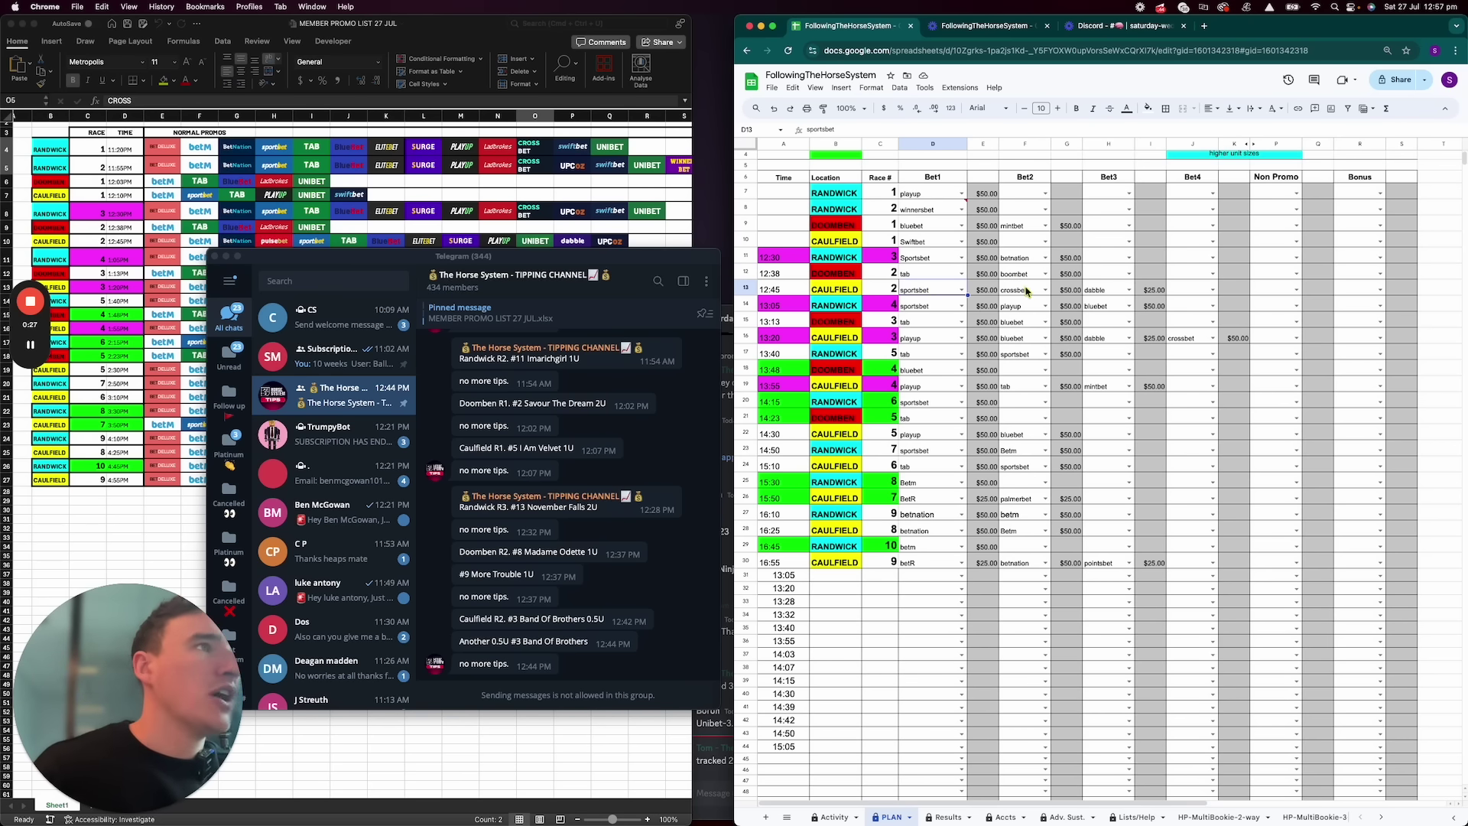
click(1023, 294)
key(Delete)
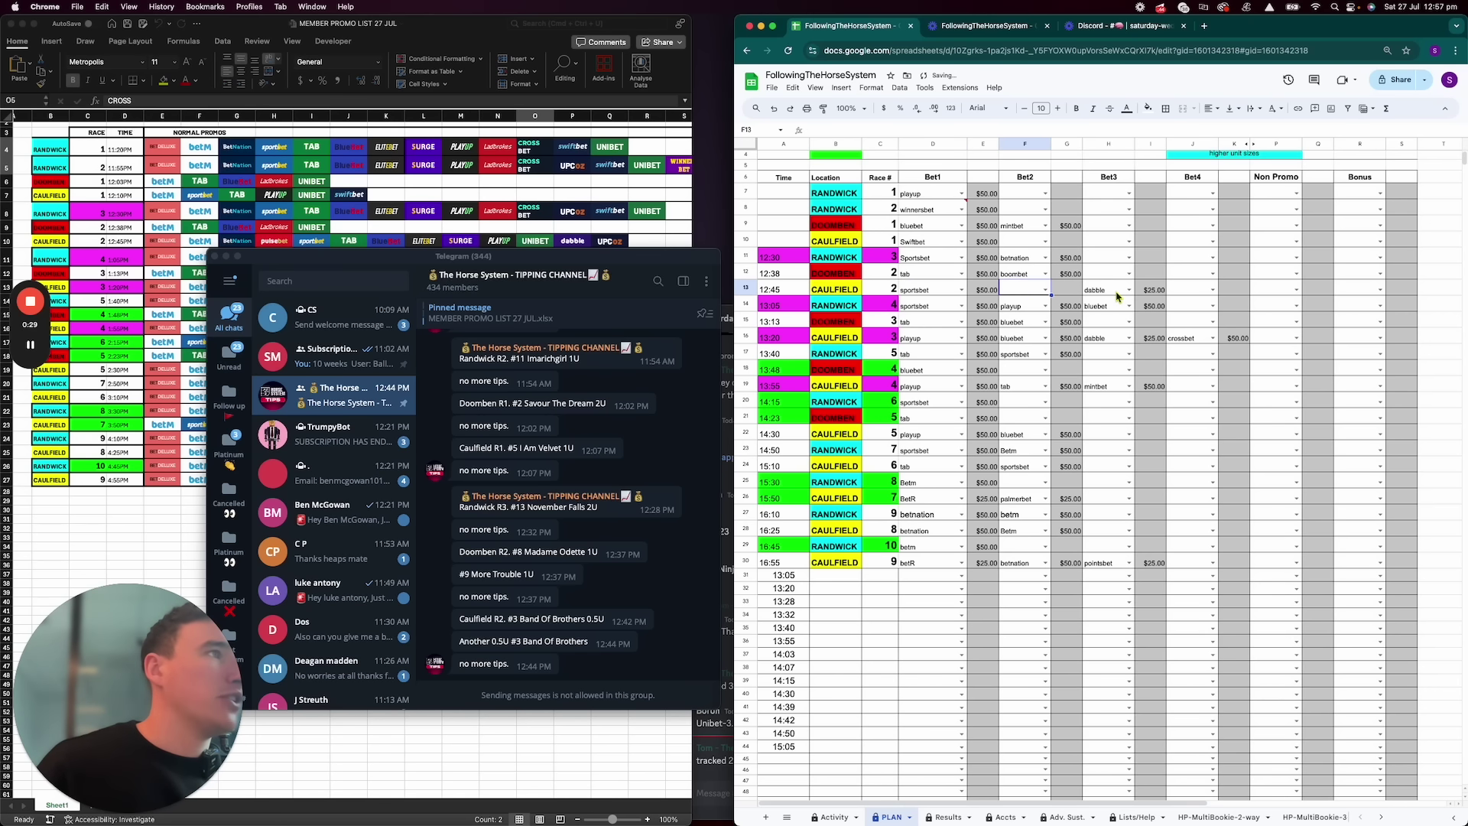
click(1110, 295)
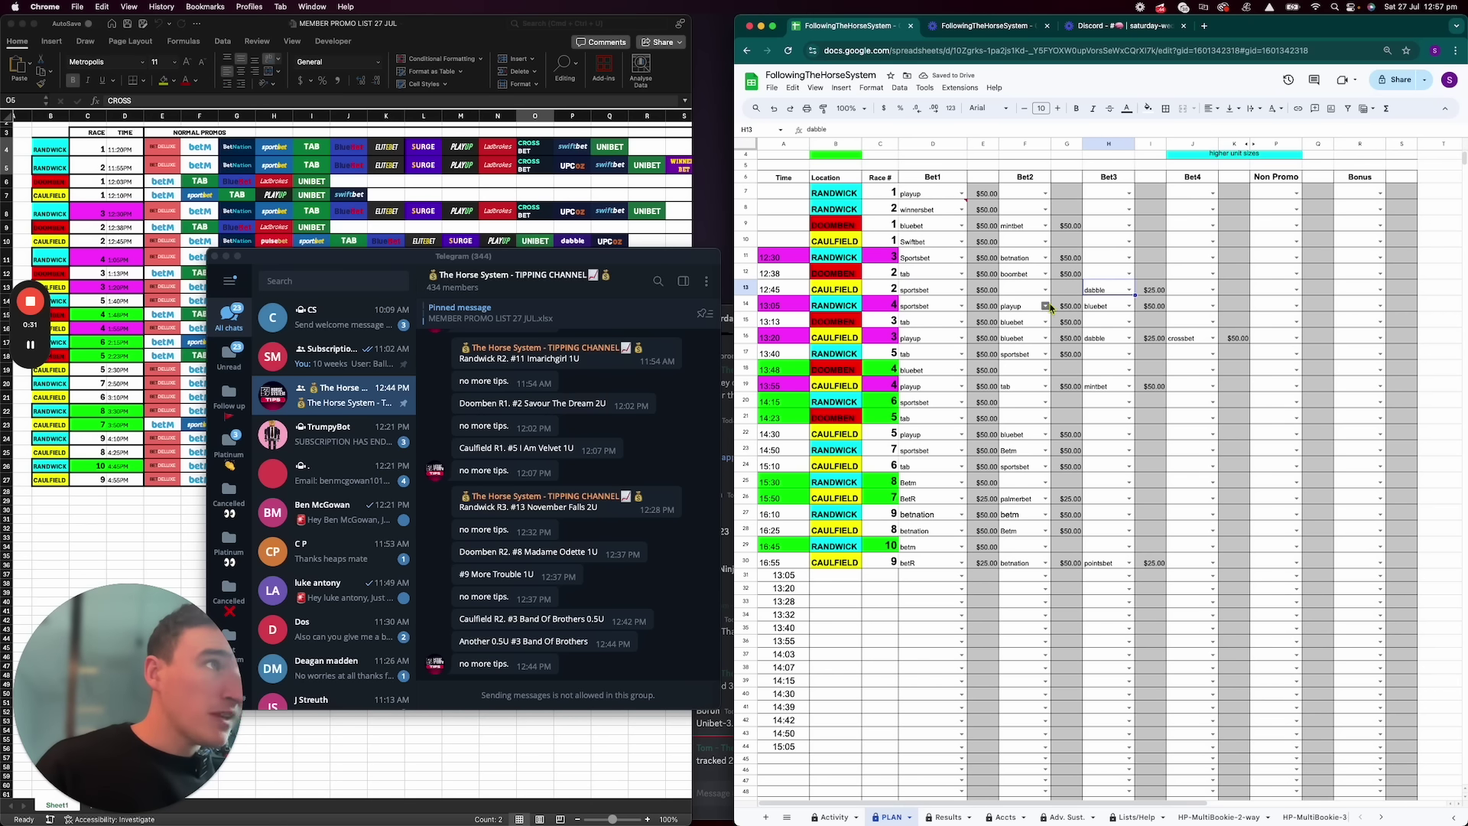
key(Left)
key(Left)
key(Left)
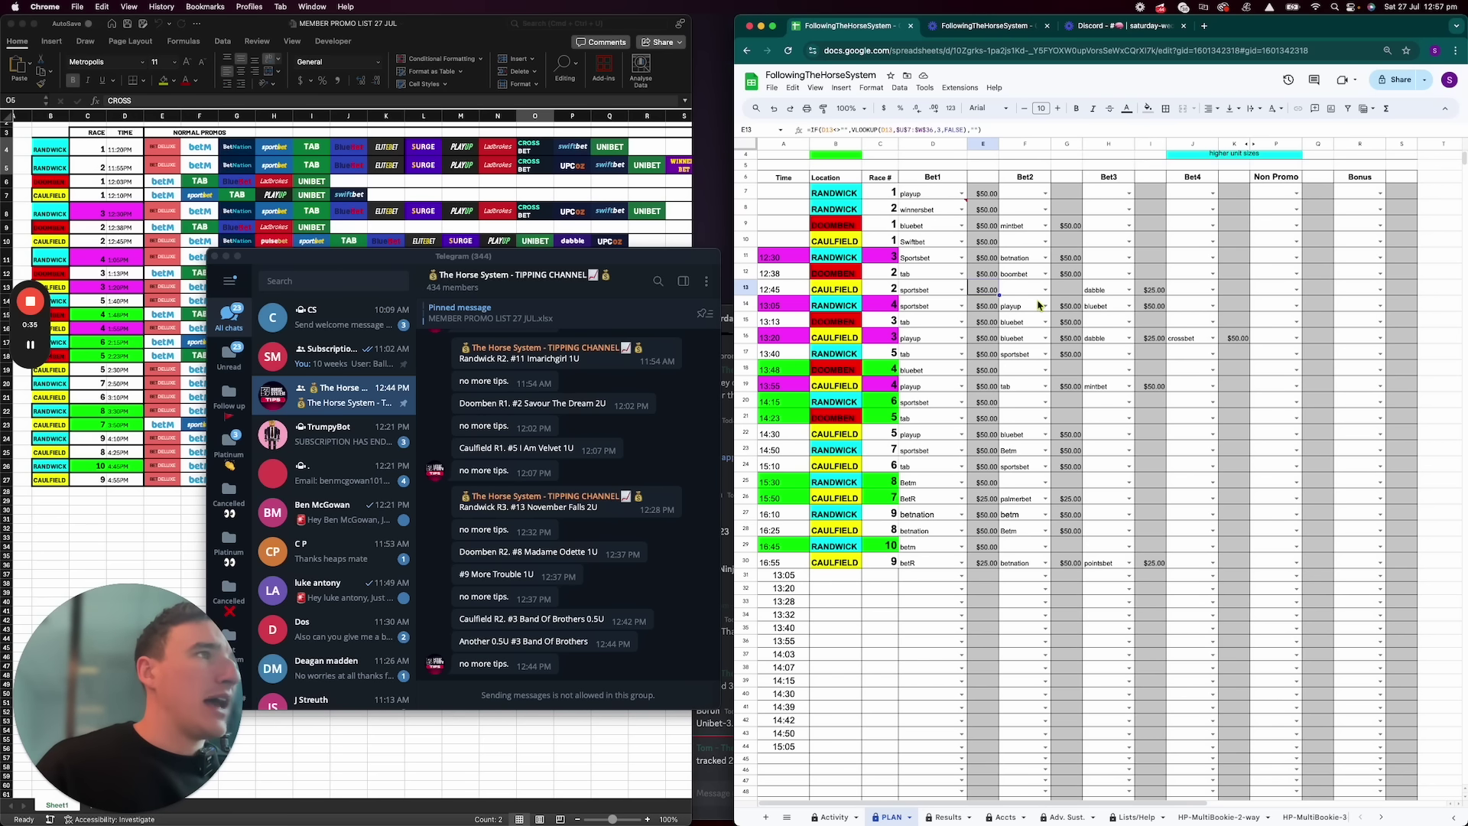
click(1032, 295)
text(crossbet)
key(Delete)
Move dabble from Bet3 to Bet2 of the 12:45 Caulfield race
key(Right)
key(Right)
key(Left)
key(Left)
key(Right)
key(Right)
key(cmd+c)
key(Left)
key(Left)
key(cmd+v)
key(Right)
key(Right)
key(Delete)
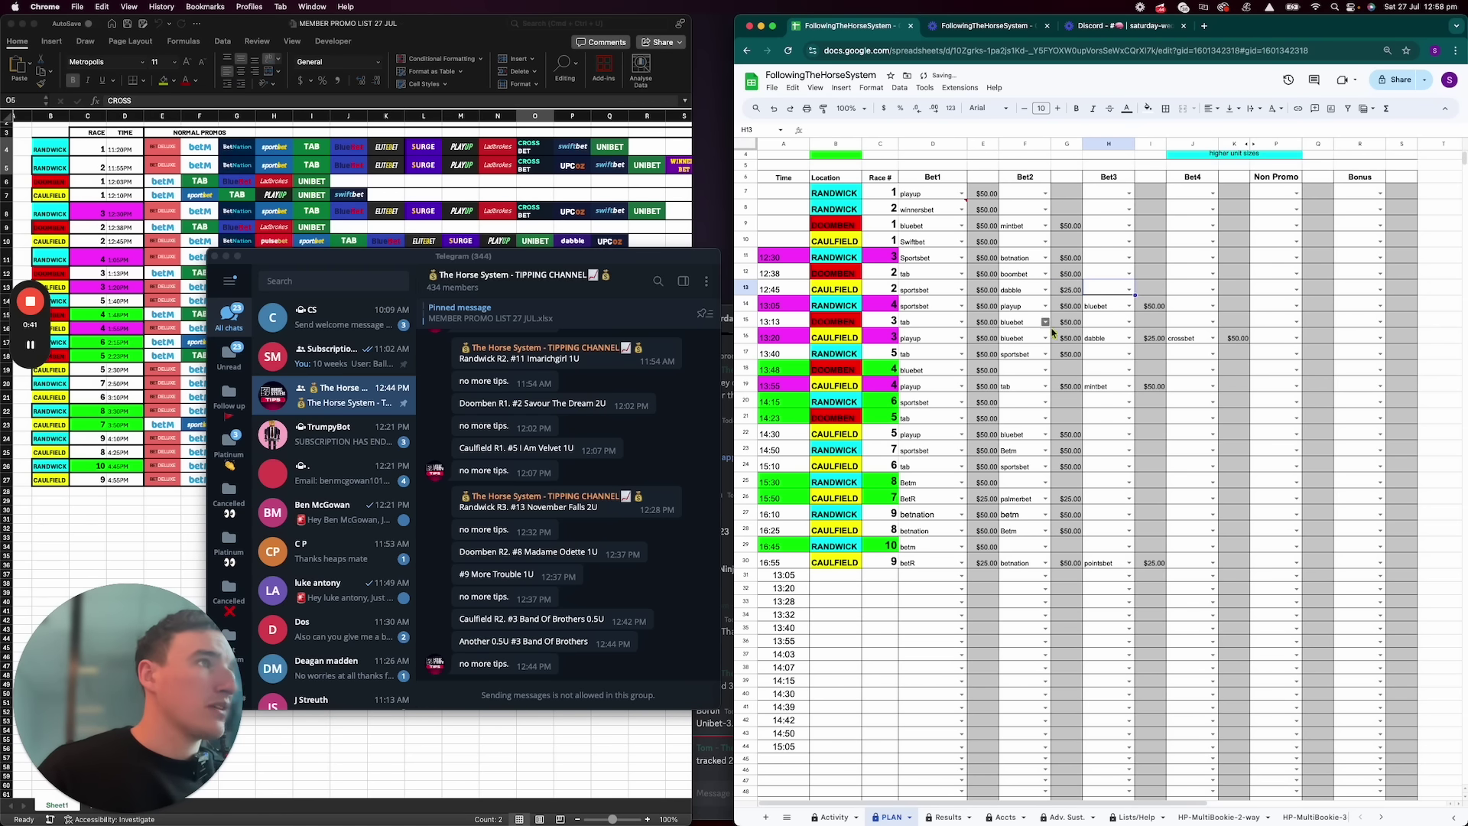
On the Activity sheet, start rows 24 and 25 as Promo entries dated 27 Jun 2024
click(835, 816)
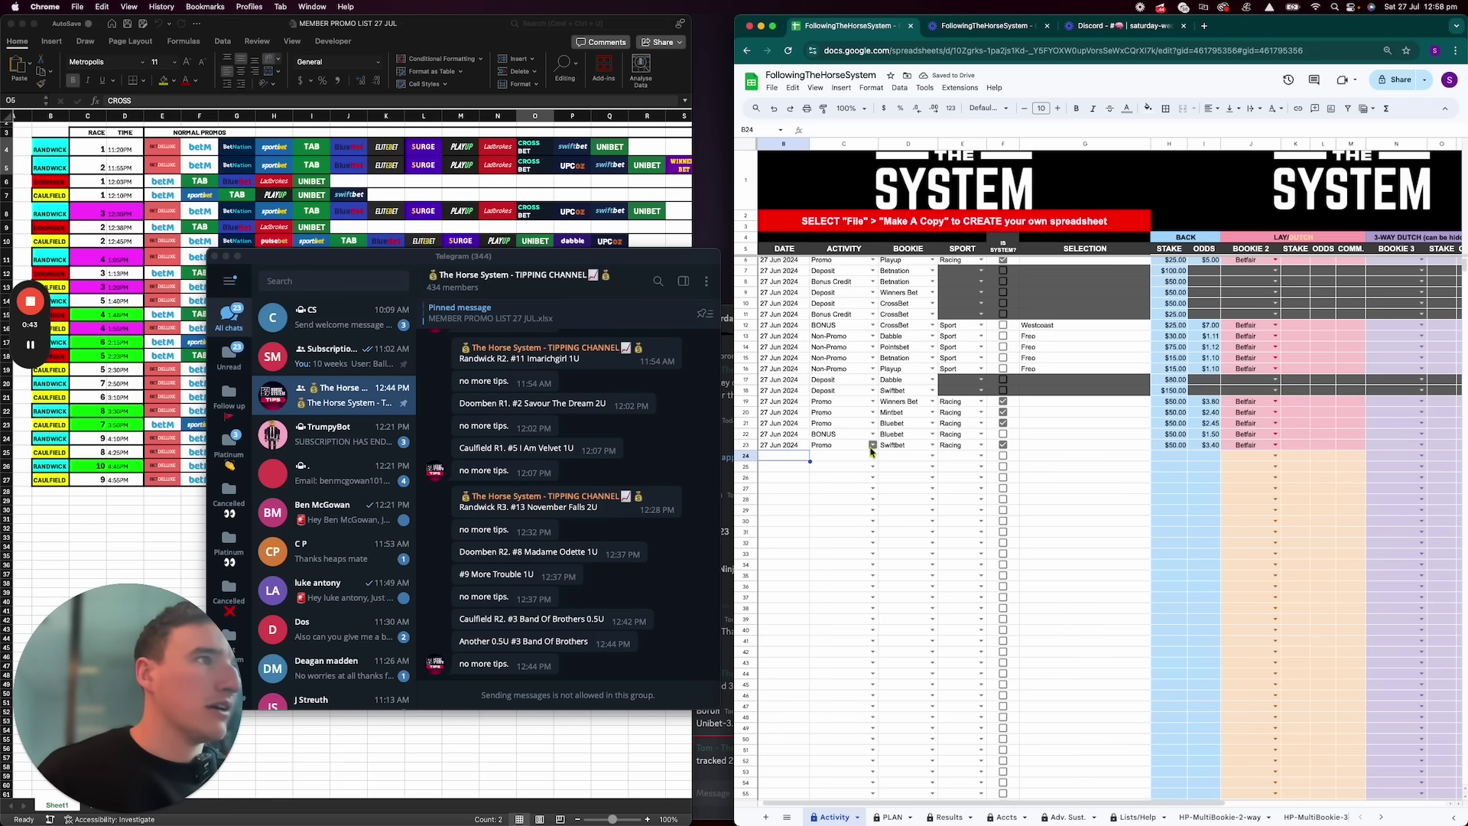
key(cmd+d)
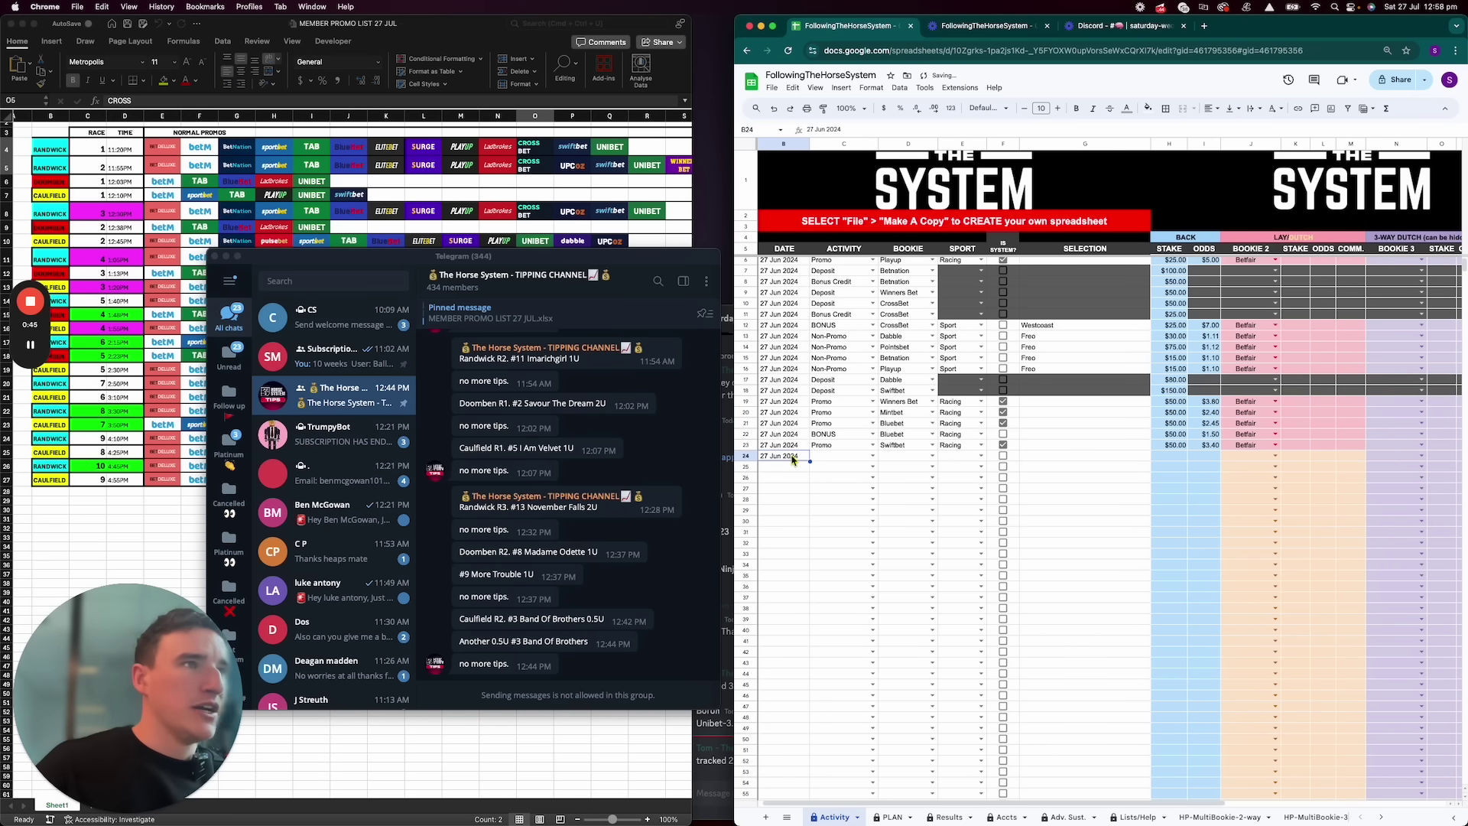
key(Tab)
text(Pr)
key(Return)
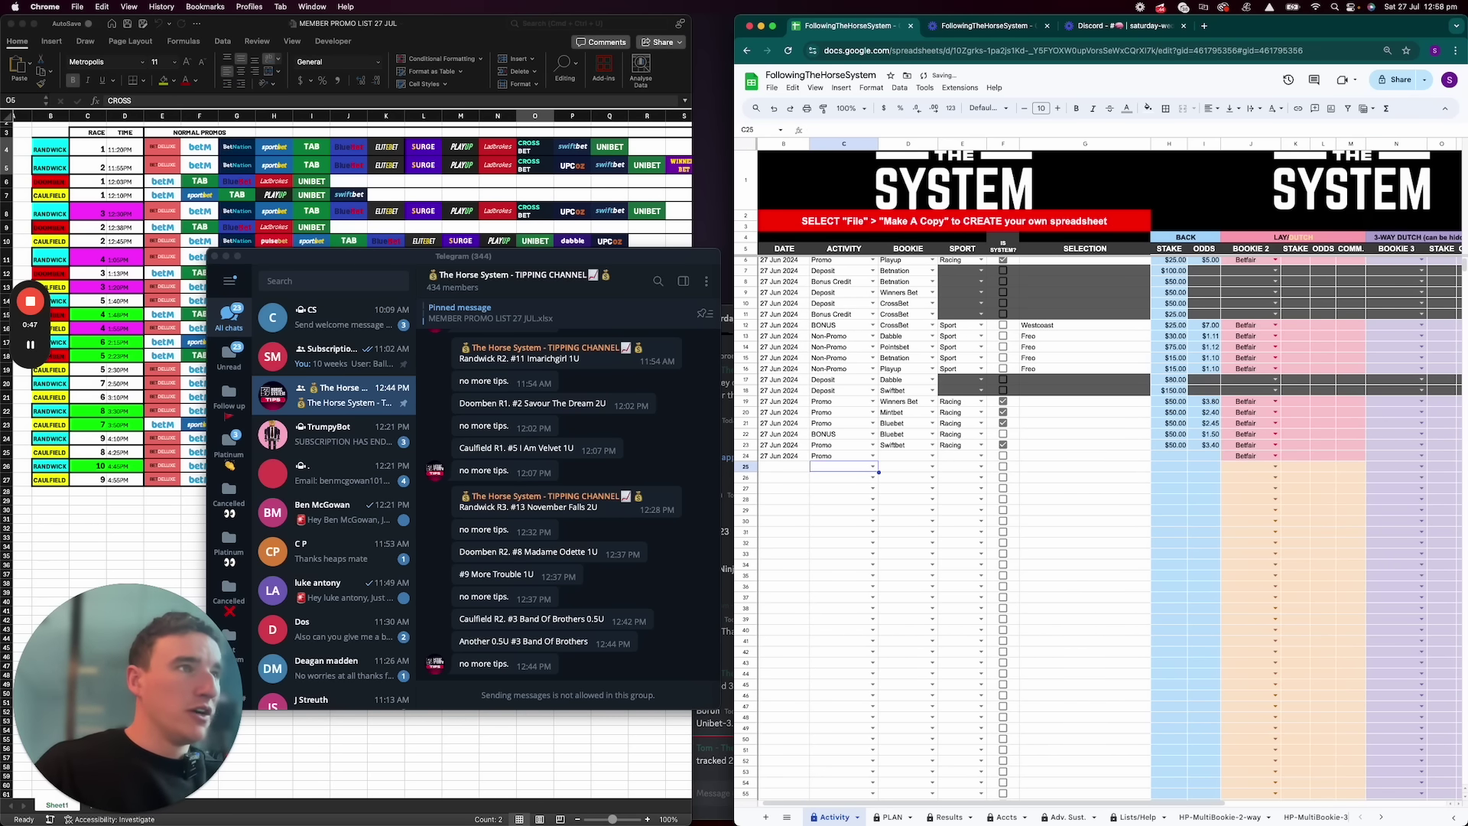
key(Left)
key(cmd+d)
key(Tab)
key(cmd+d)
Check the PLAN sheet for the 12:30 Randwick bets, and enter Sportsbet and Betnation as the bookies in Activity rows 24 and 25
click(908, 456)
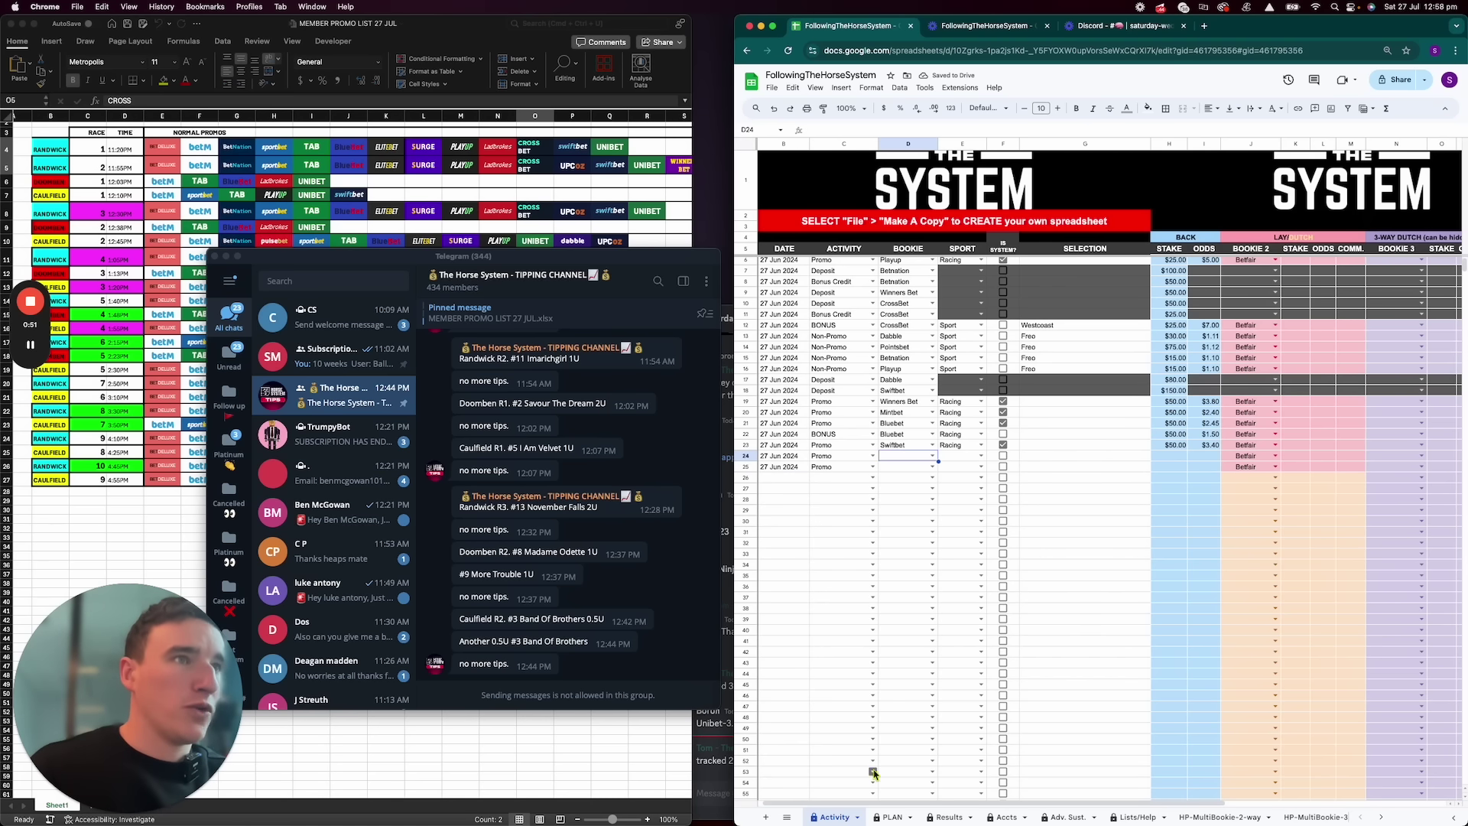
click(889, 816)
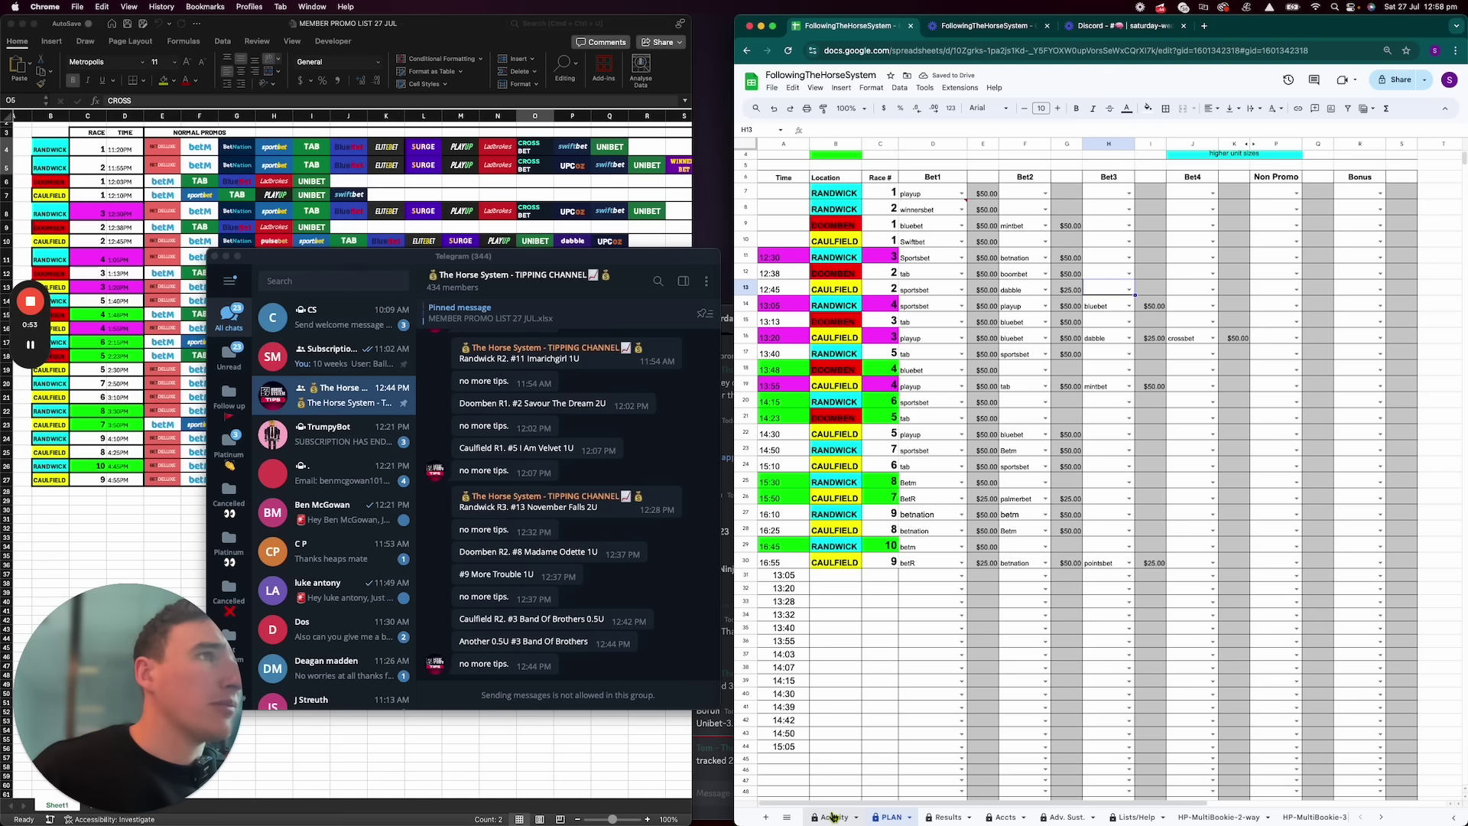
click(833, 816)
text(Sport)
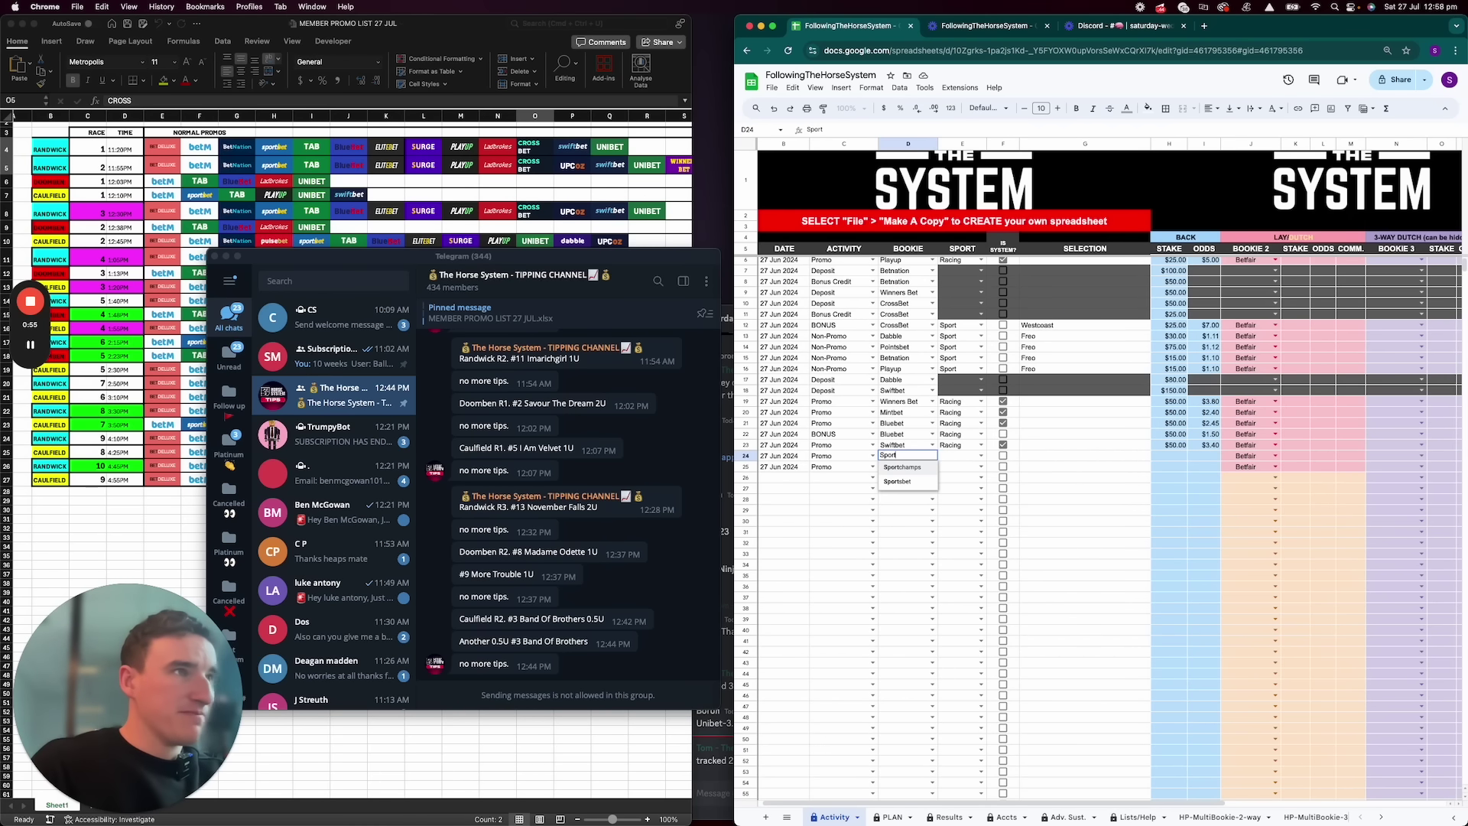
key(Down)
key(Return)
text(Bet)
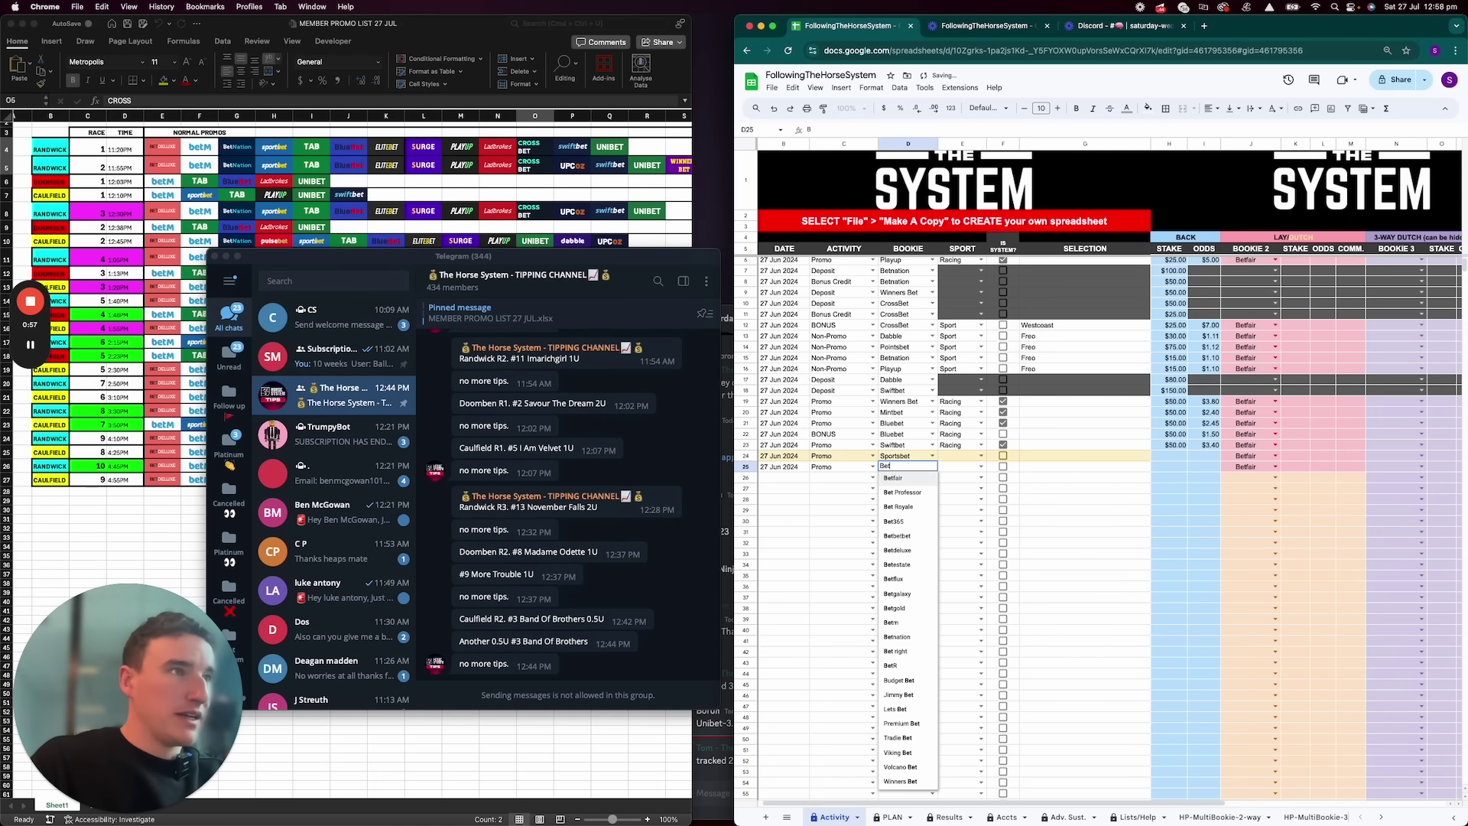
text(nat)
key(Down)
key(Return)
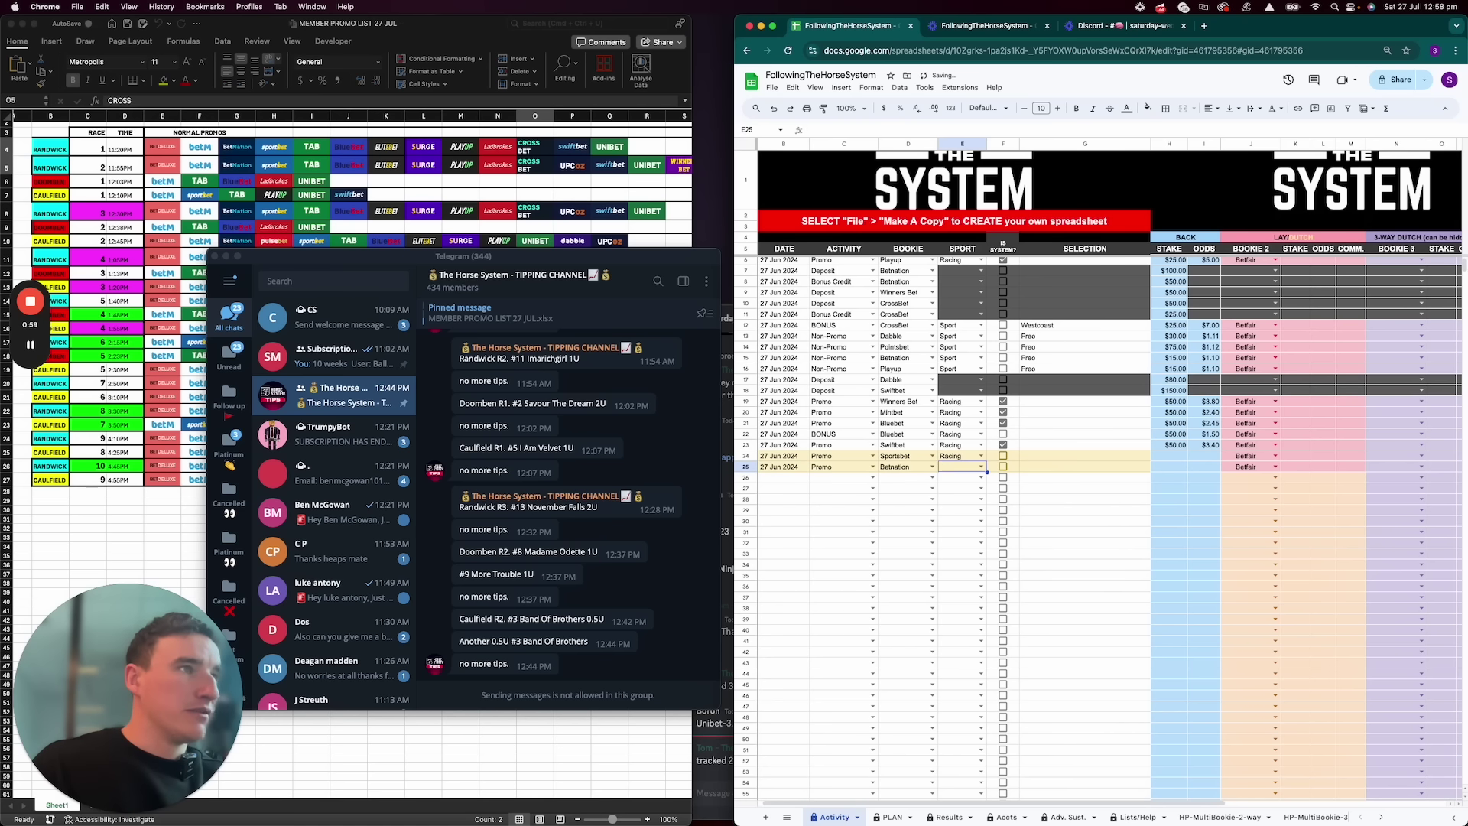
Enter a $50 stake and odds of 3.30 for both the Sportsbet and Betnation bets in rows 24 and 25
click(1170, 456)
text(50)
key(Return)
text(50)
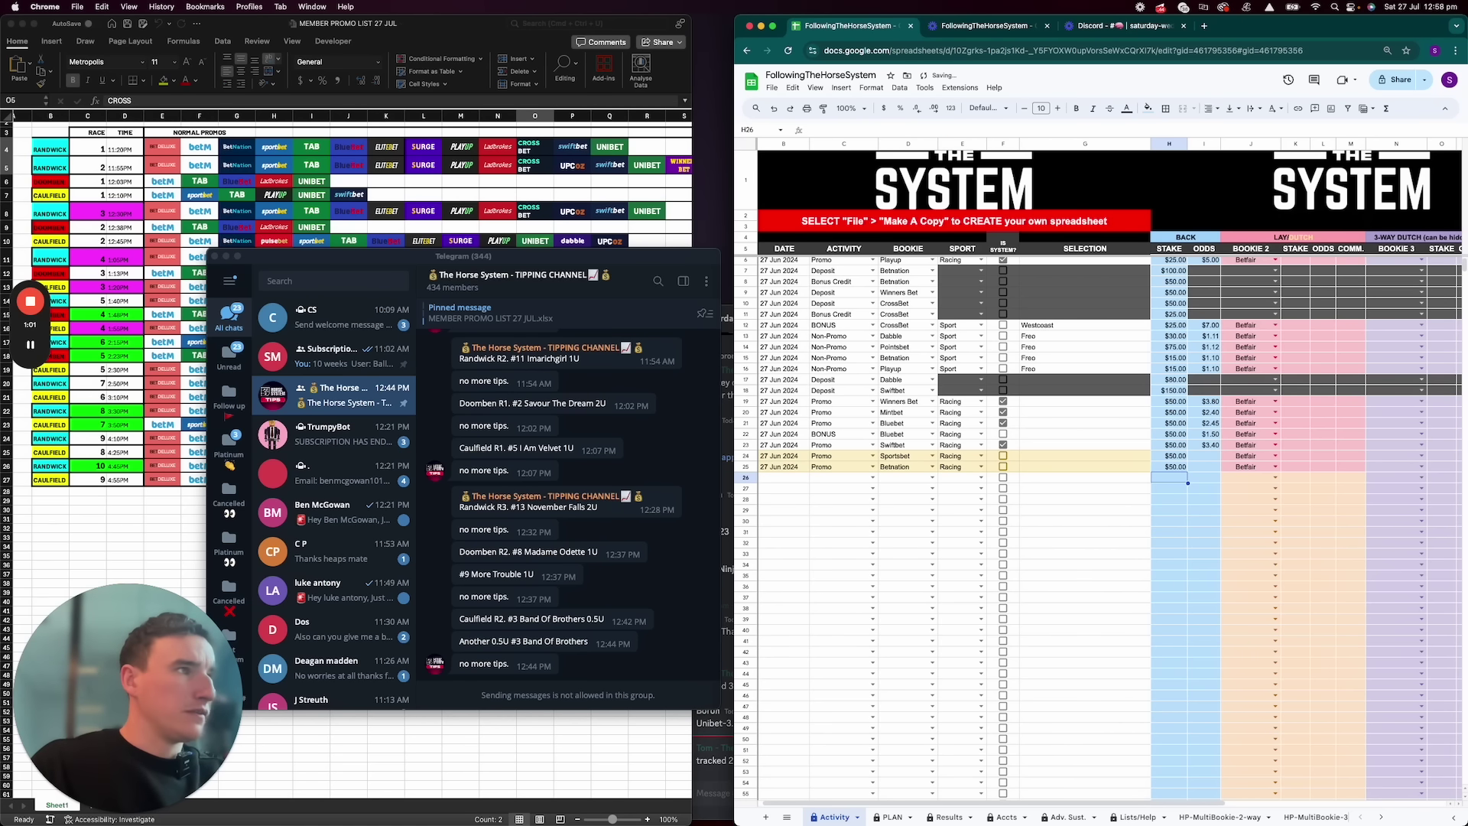
key(Tab)
key(Up)
text(3)
key(Return)
text(3.3)
key(Return)
Record the result 2/L for the Sportsbet and Betnation bets in rows 24 and 25
scroll(1146, 457, right, 5)
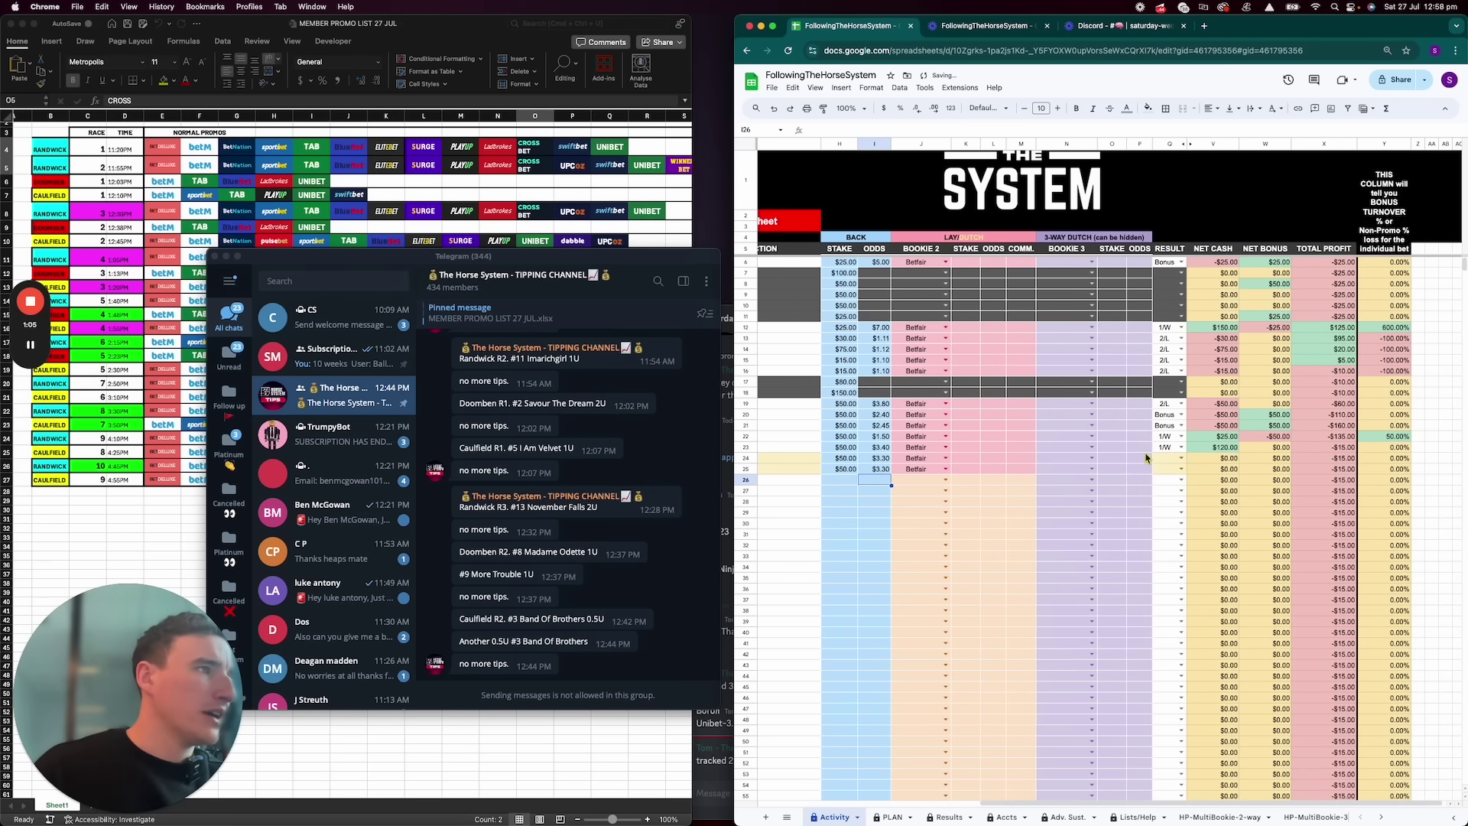
click(1166, 458)
text(2/L)
key(Return)
text(2/L)
key(Return)
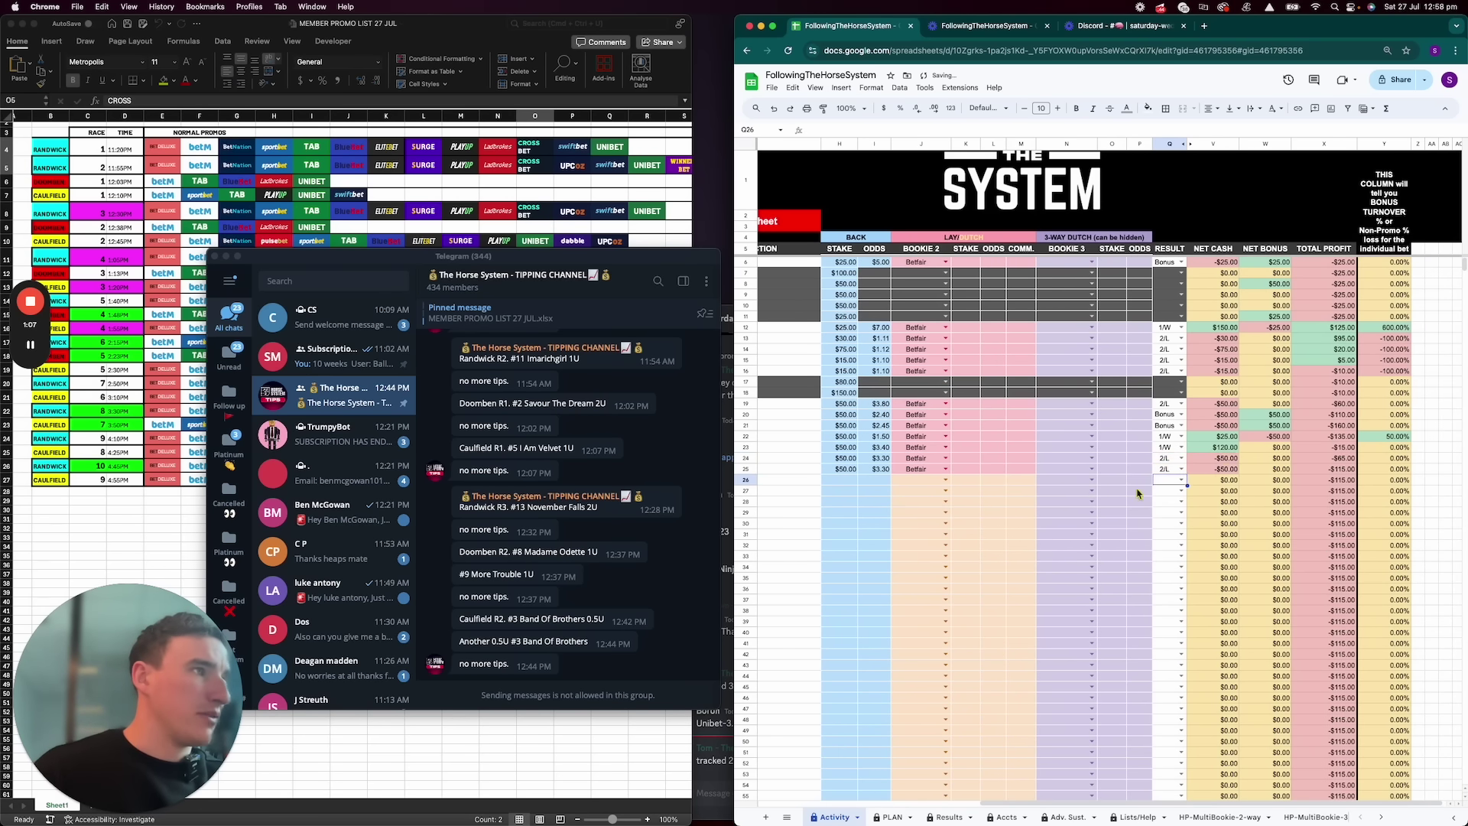
Start Activity rows 26 and 27 as Promo entries dated 27 Jun 2024, copied from the row above
scroll(1128, 520, left, 8)
right_click(799, 481)
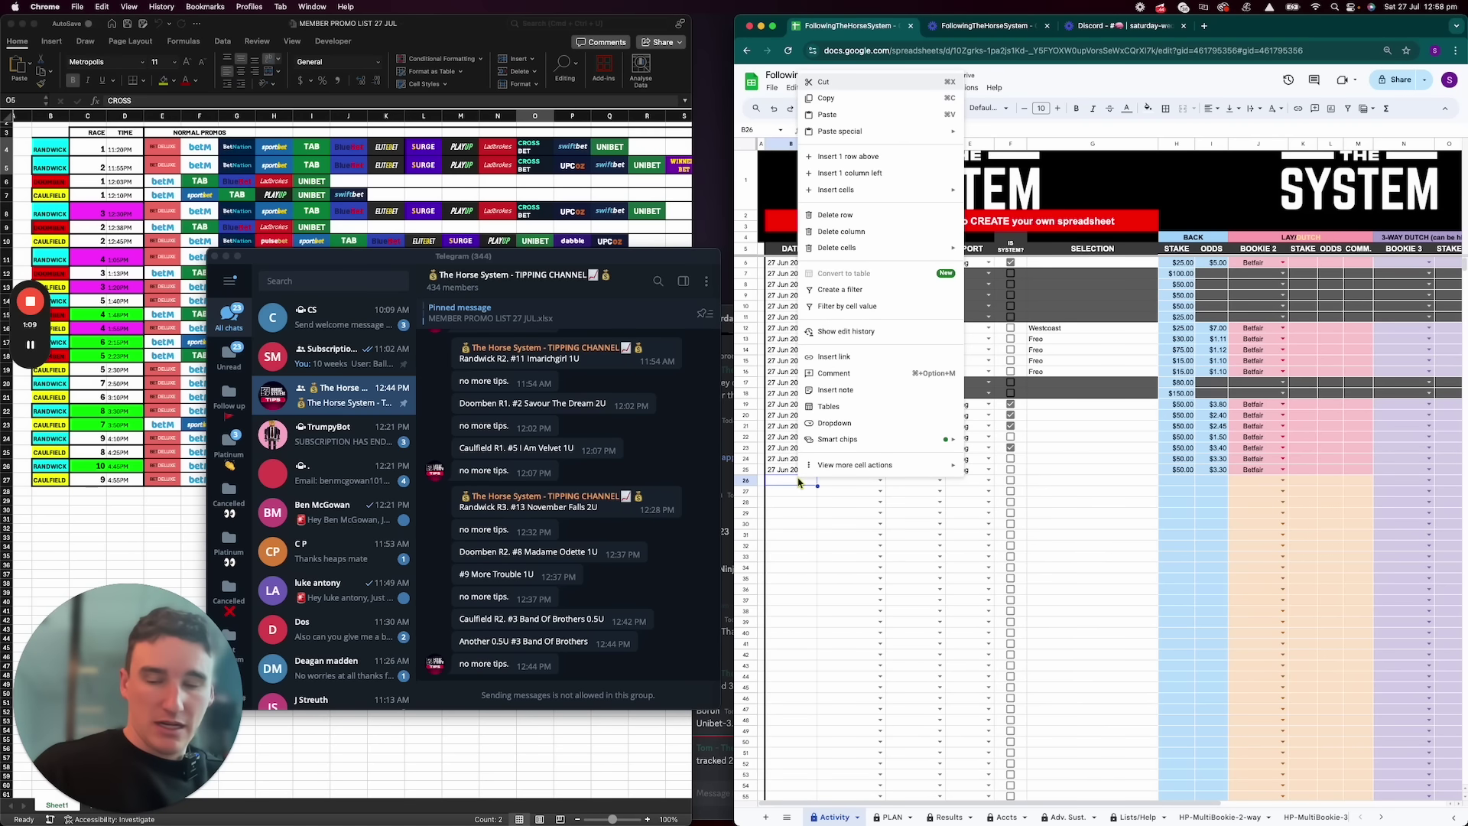
click(791, 470)
mouse_move(818, 475)
mouse_down()
mouse_move(818, 495)
mouse_move(885, 496)
mouse_up()
click(851, 470)
click(851, 491)
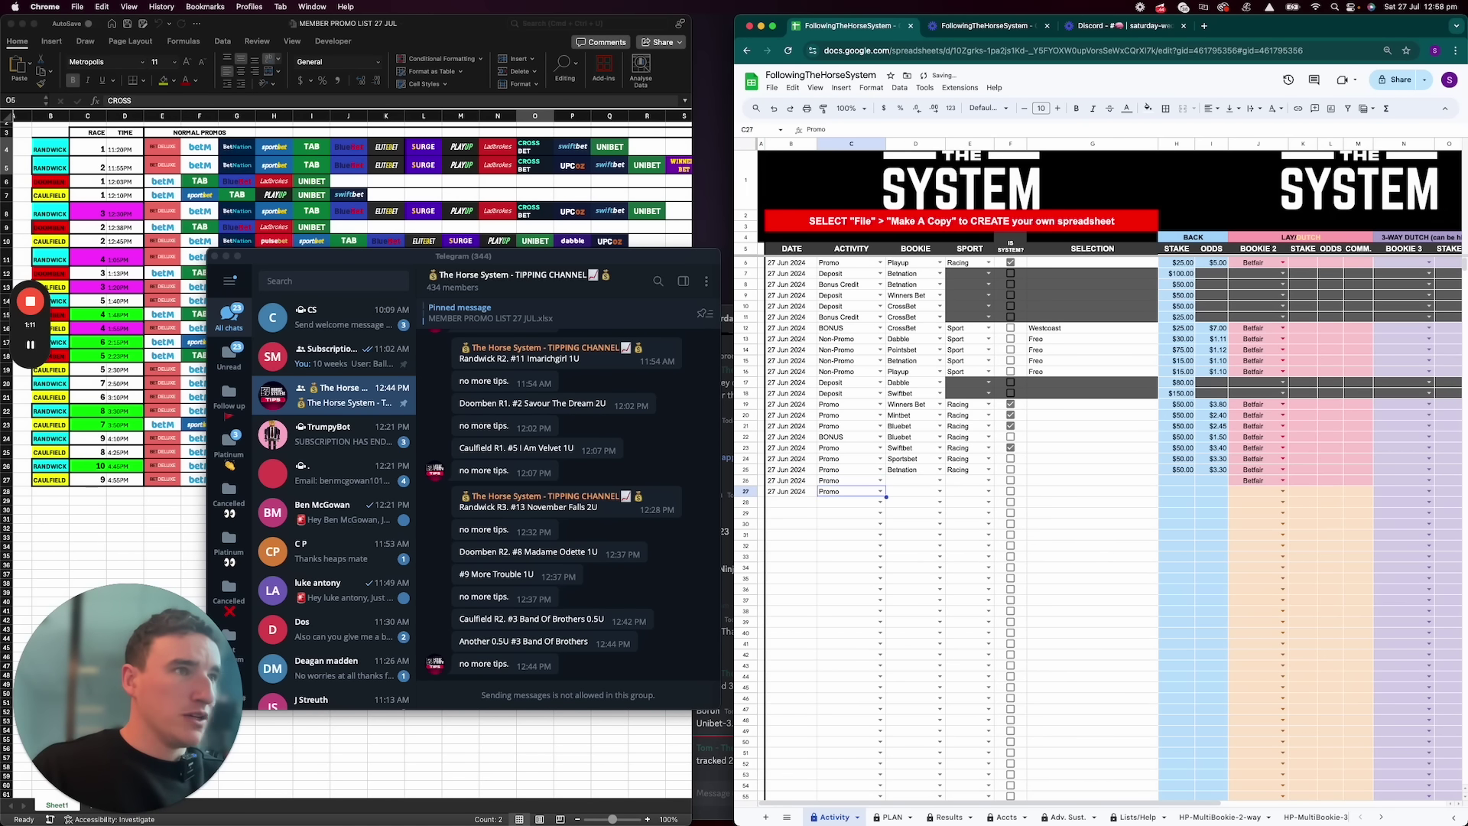
Enter Tab as the bookie in row 26 and Boombet in row 27
click(916, 481)
text(Tab)
key(Return)
text(Boombet)
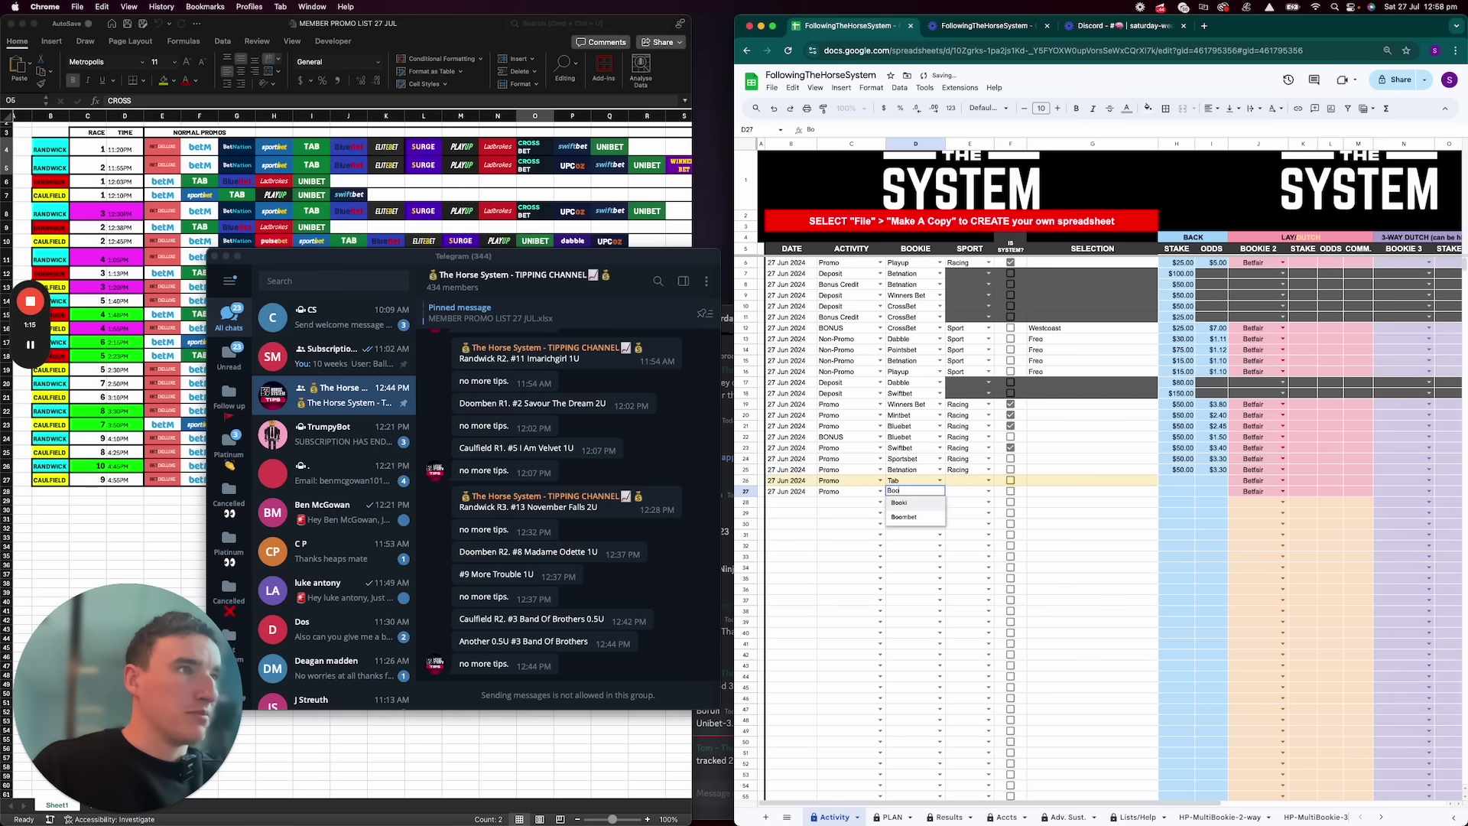
key(Tab)
Enter $50 stakes for both the Tab and Boombet bets, with odds of 3.00 for Tab and 3.10 for Boombet
click(1178, 480)
text(50)
key(Return)
text(50)
key(Return)
key(Tab)
key(Up)
key(Up)
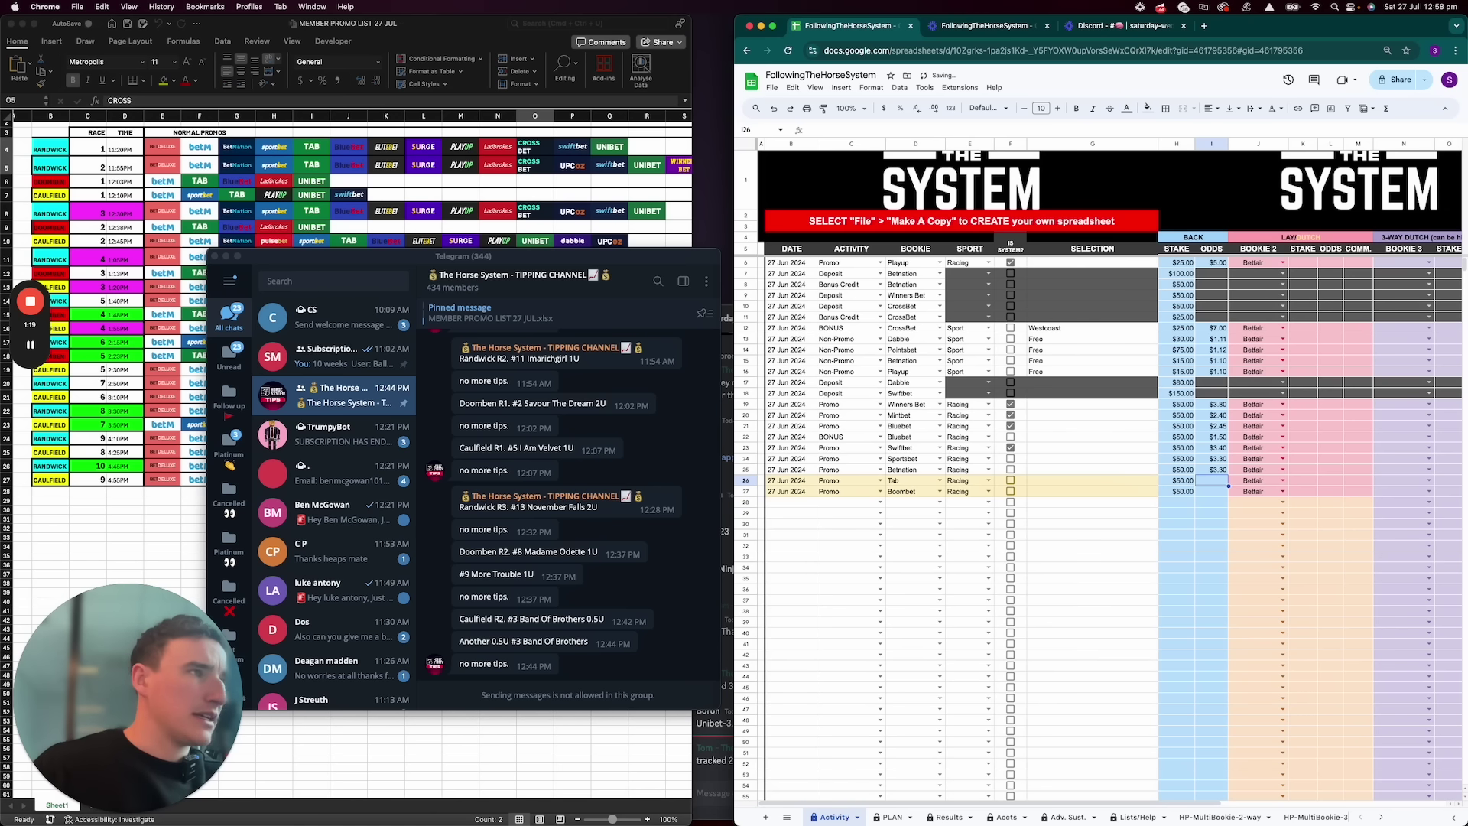
text(3)
key(Return)
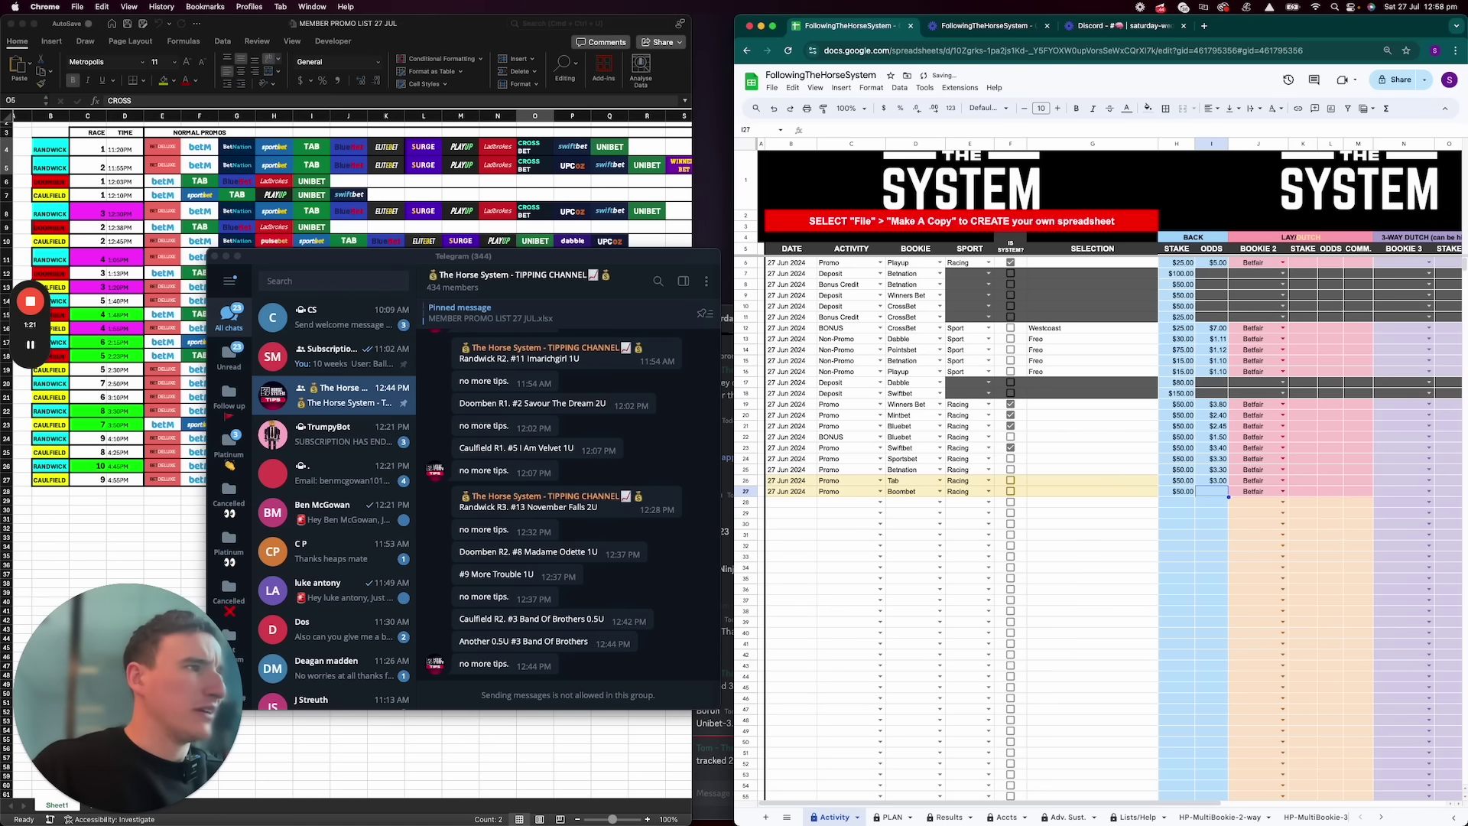
text(3.1)
key(Return)
Record the result 1/W for the Tab bet and 2/L for the Boombet bet
scroll(1199, 482, right, 5)
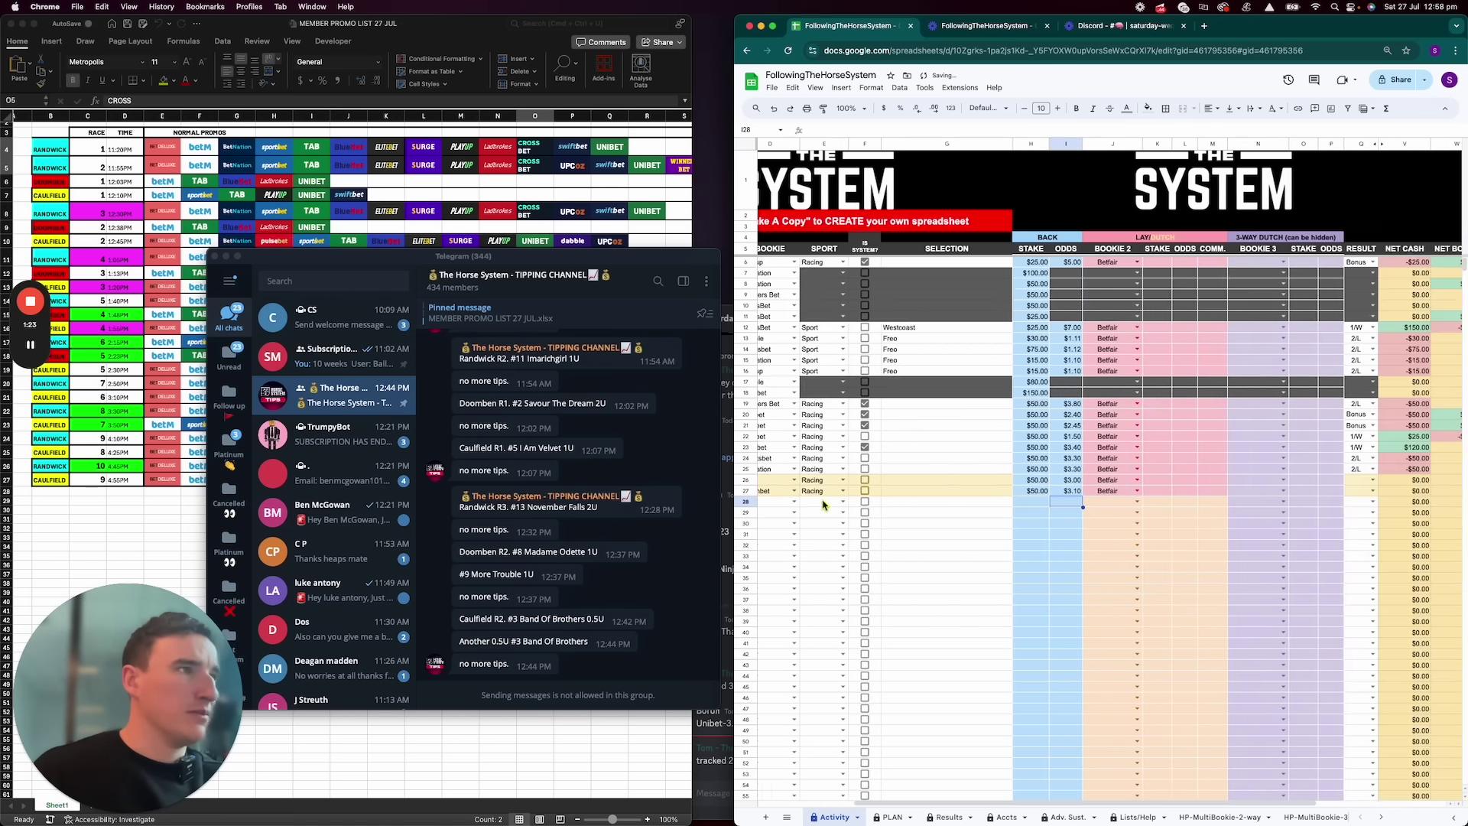
click(1286, 480)
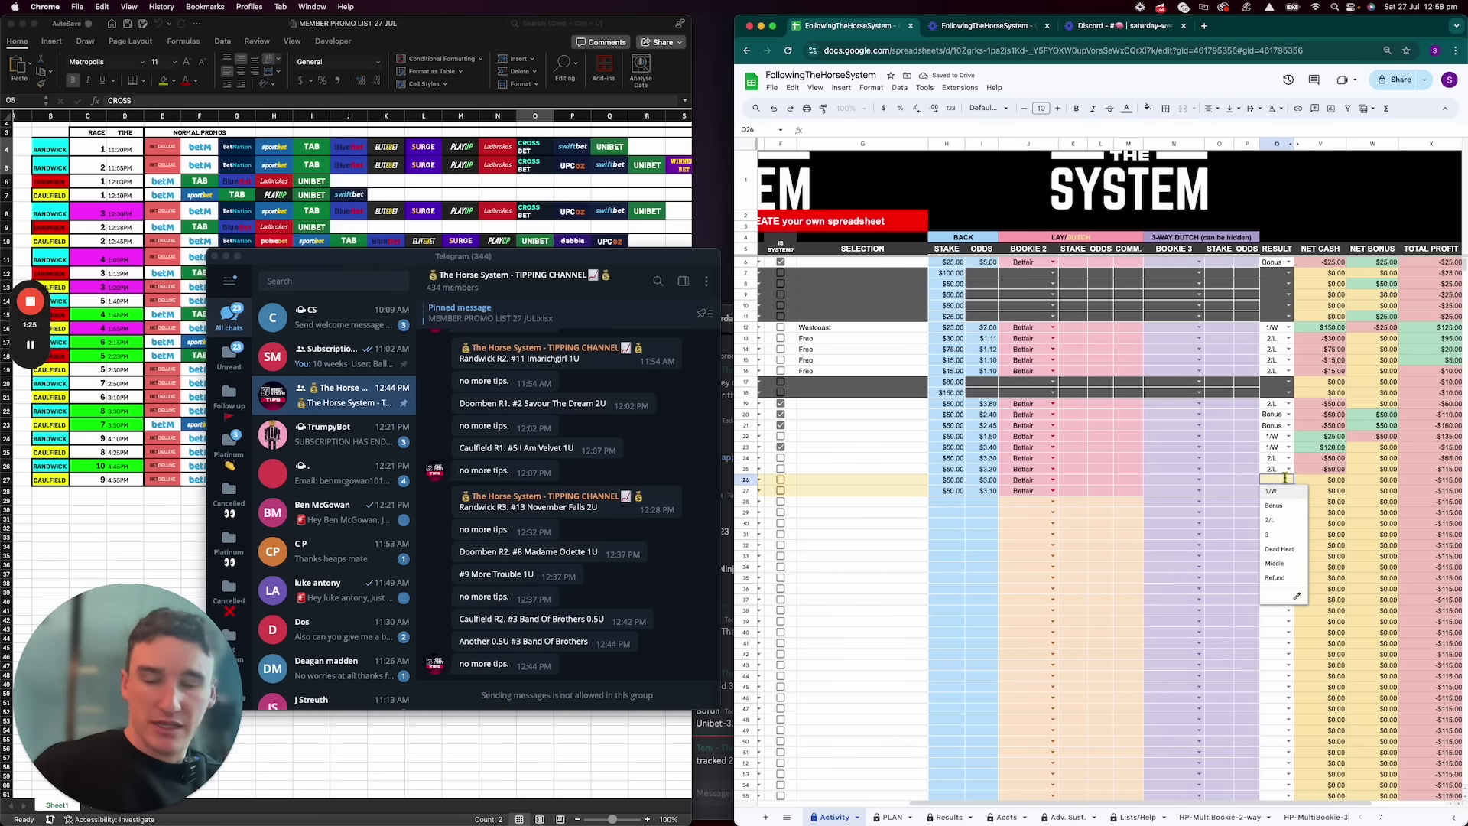
click(862, 502)
Date rows 28 and 29 as 27 Jun 2024, and set row 28 to a Promo bet with Dabble
scroll(847, 512, left, 10)
click(810, 505)
key(ctrl+v)
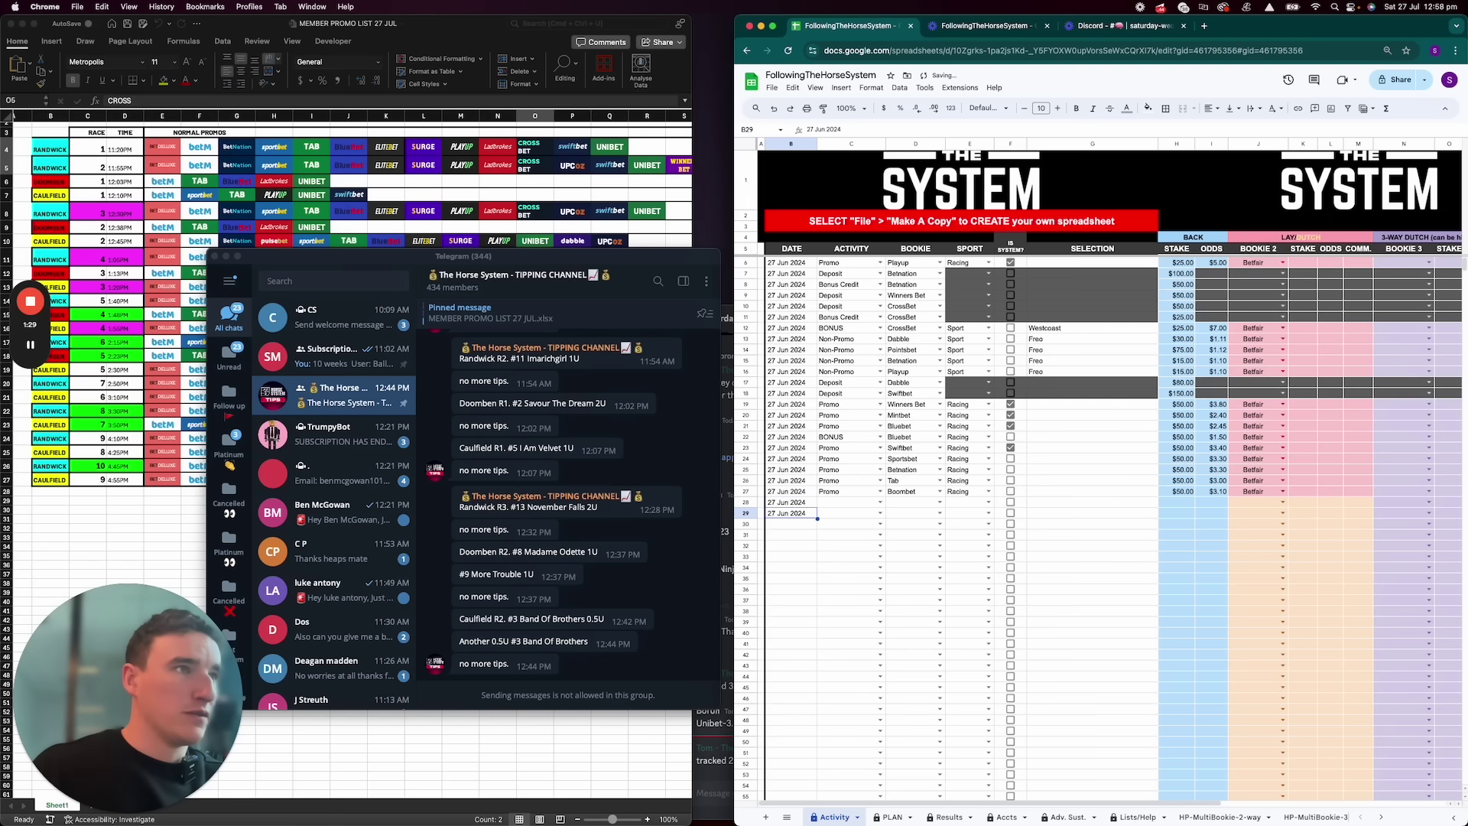
key(Tab)
text(Promo)
key(Tab)
text(Dabble)
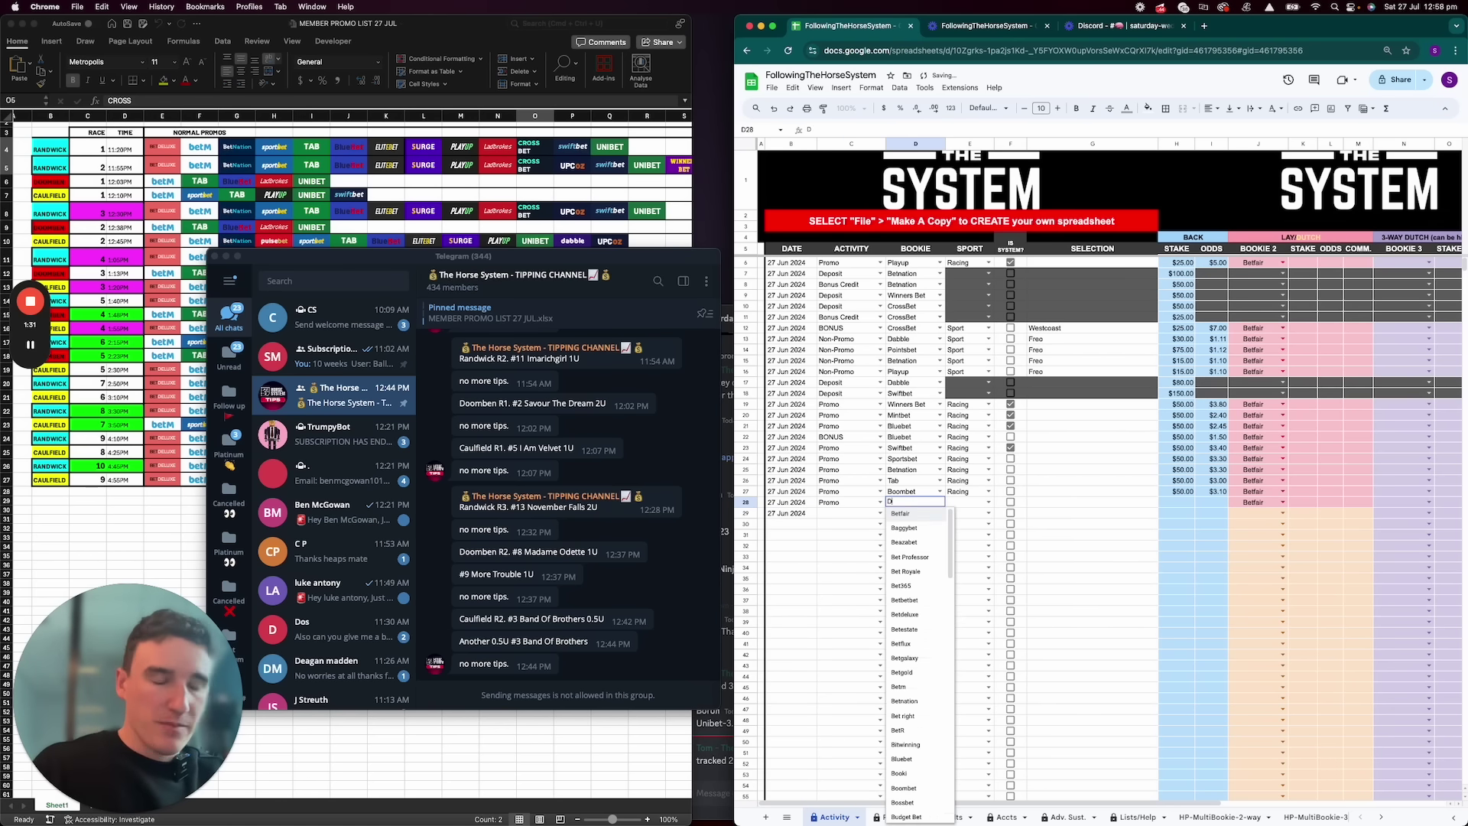
Enter a $25 stake and odds of 3.30 for the Dabble bet in row 28
key(Tab)
key(Tab)
key(Tab)
key(Tab)
text(25)
key(Tab)
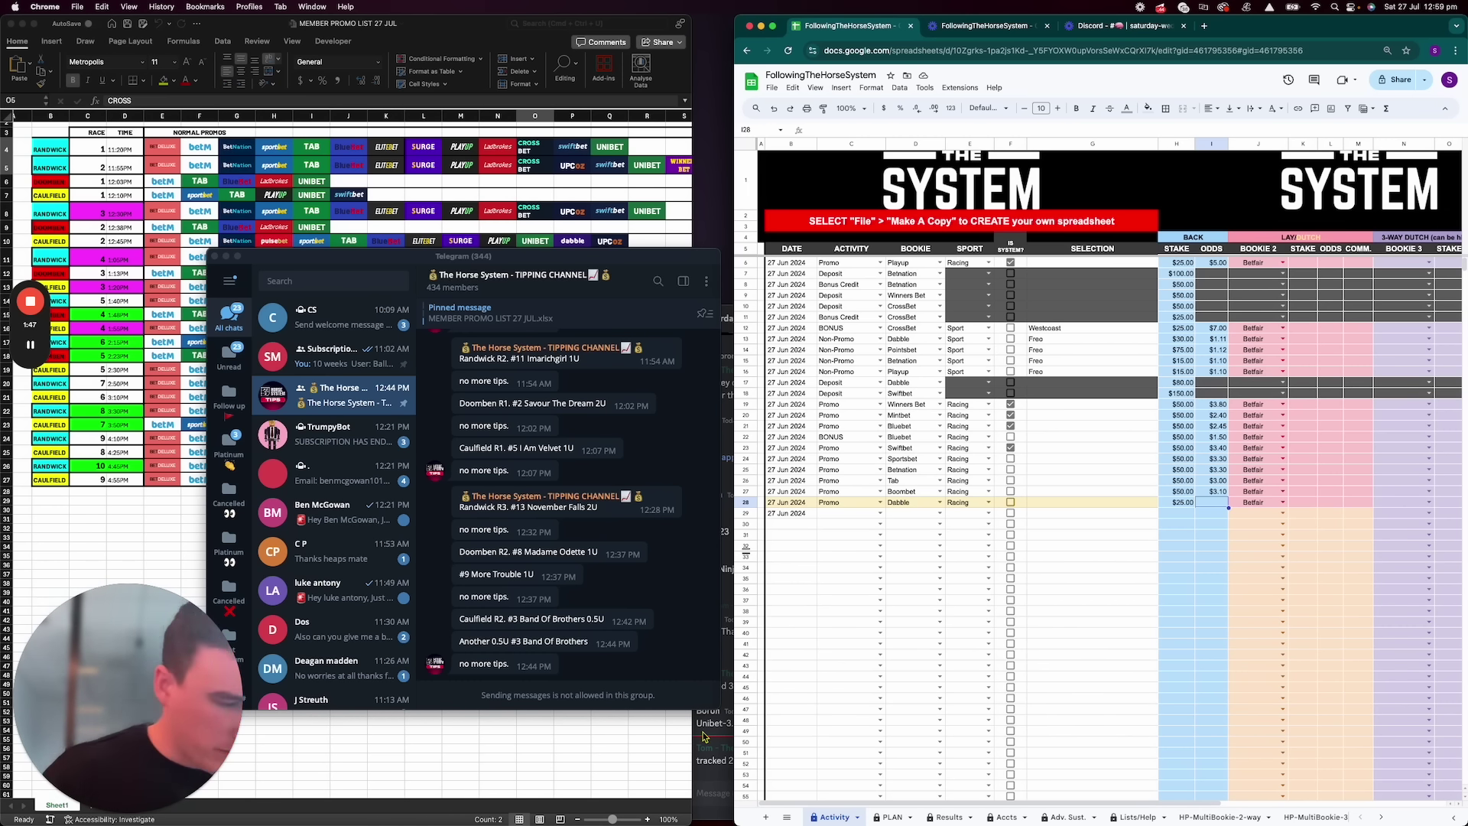
text(3.3)
key(Return)
Fill row 29 with a $25 stake and odds of 3.30, and set its activity to Promo
scroll(1094, 578, down, 1)
text($25.00	$3.30)
key(Left)
key(Left)
key(Left)
key(Left)
key(Left)
text(Promo)
key(Tab)
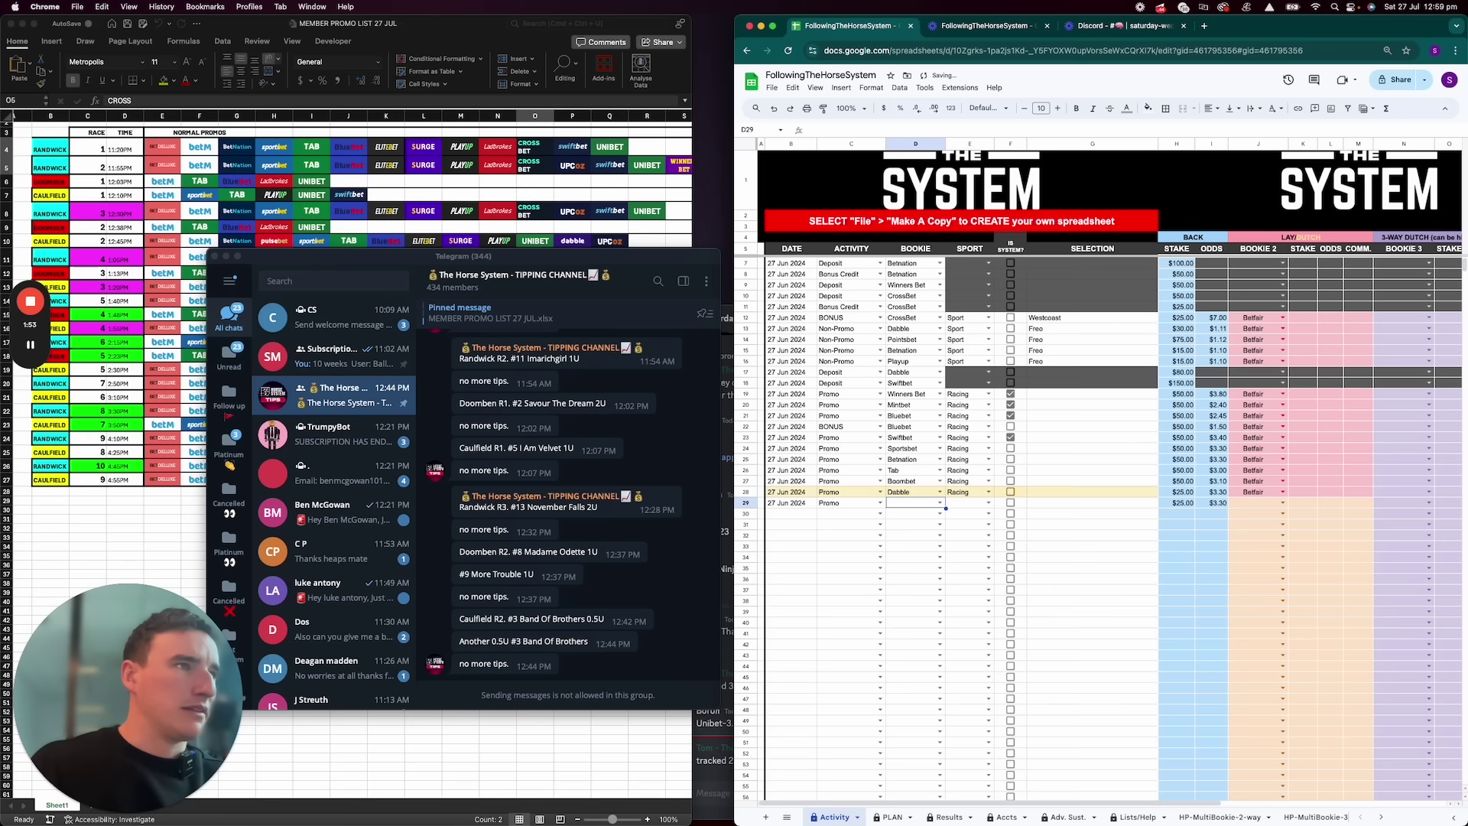
Check the PLAN sheet for the 12:45 Caulfield bets, and fill in the bookie and the Racing sport for Activity row 29
click(891, 817)
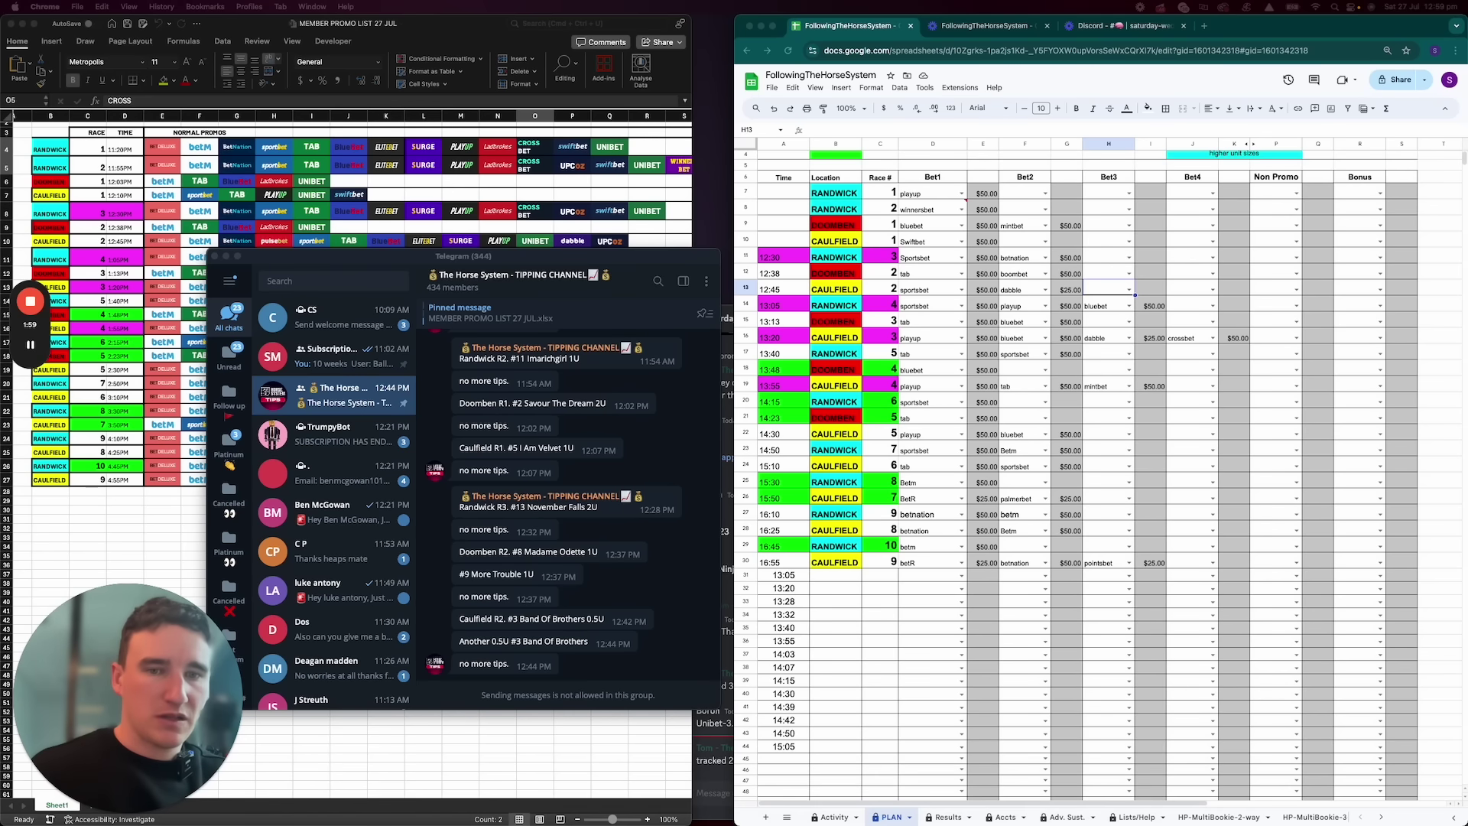
click(835, 817)
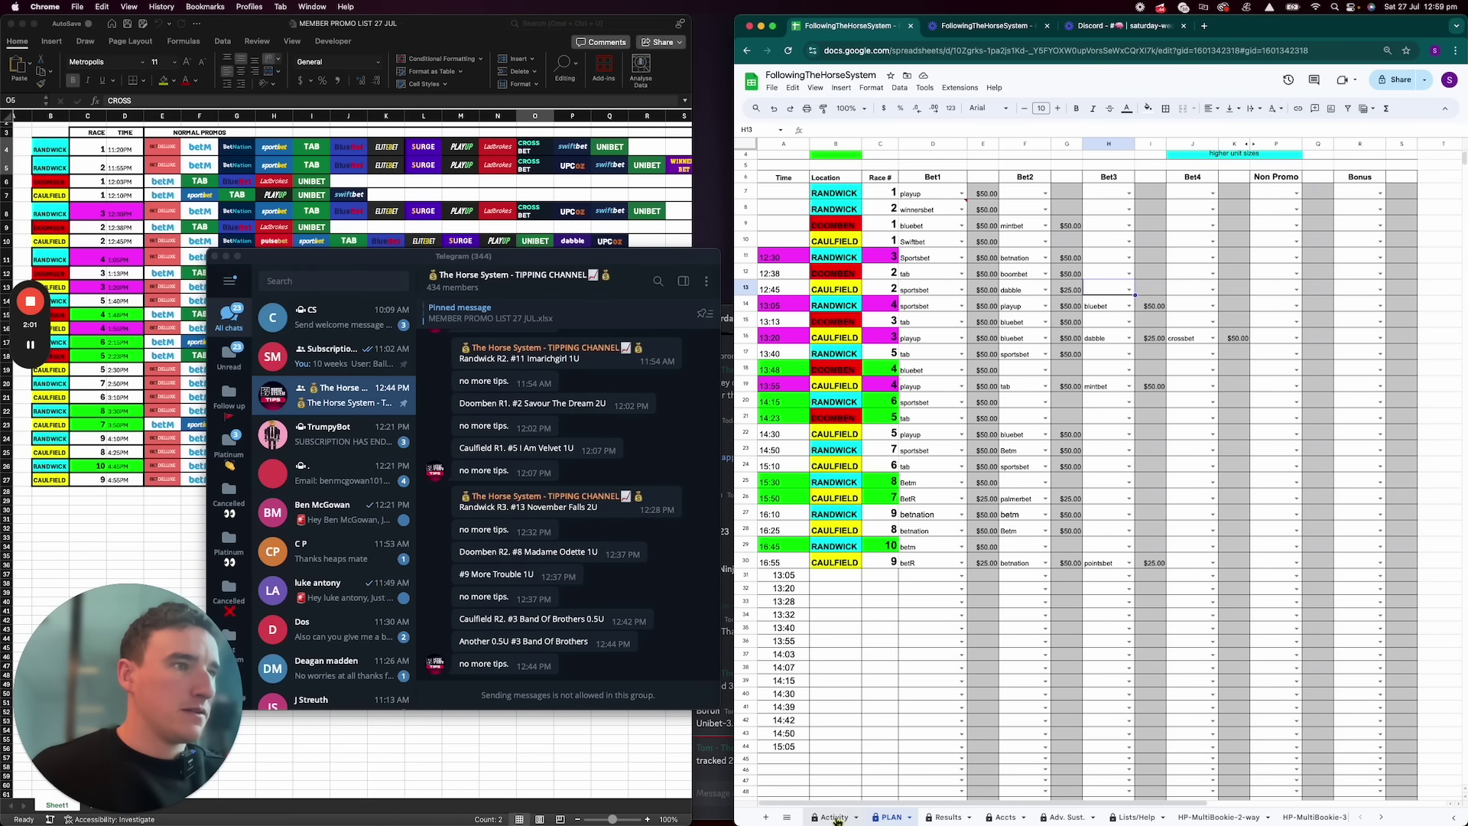
text(sport)
key(Return)
key(Tab)
text(racing)
key(Tab)
key(Tab)
Record the result Refund for the Dabble bet in row 28 and Bonus for the bet in row 29
scroll(1147, 489, right, 5)
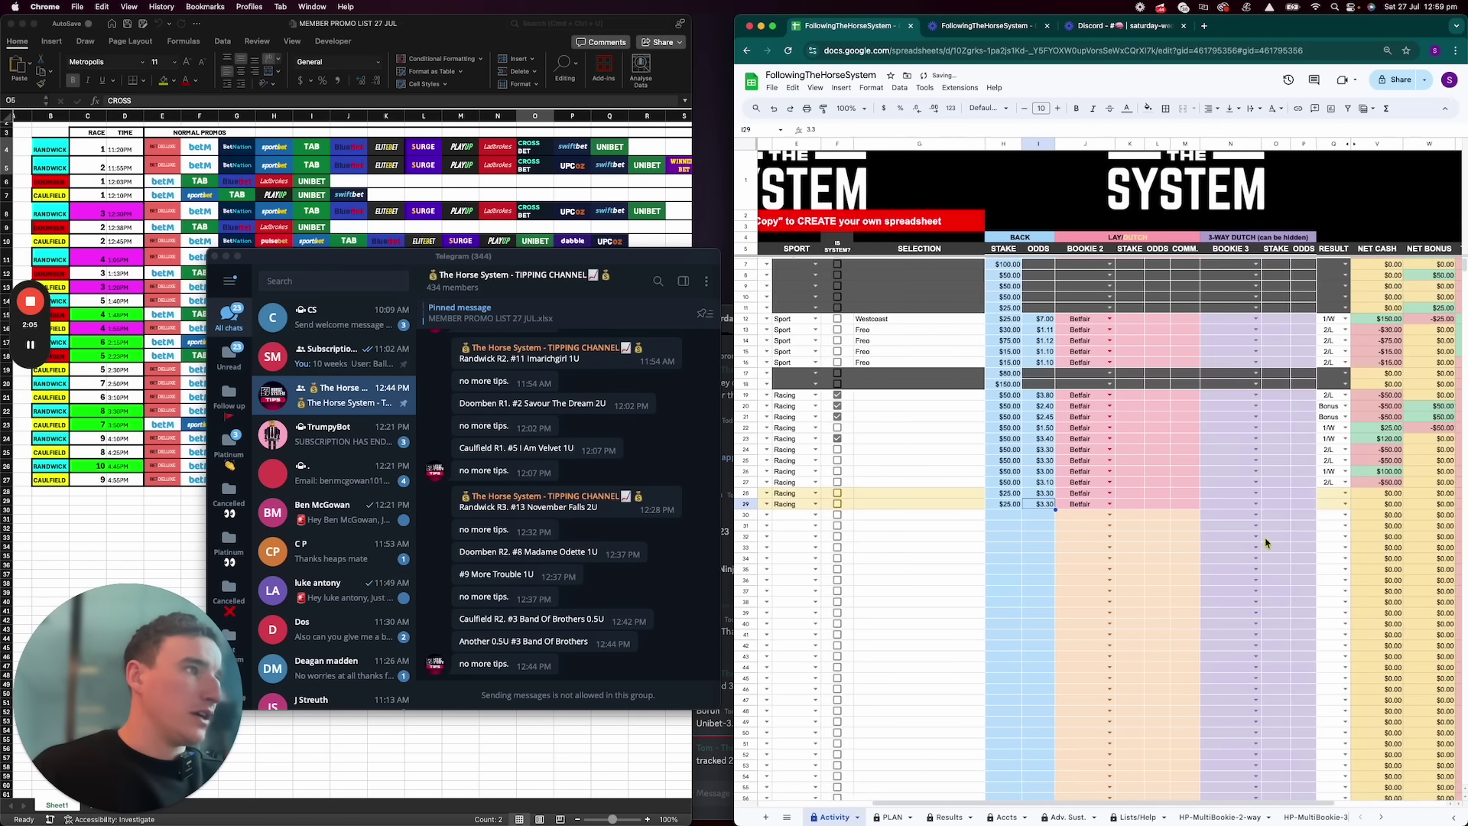
click(1227, 492)
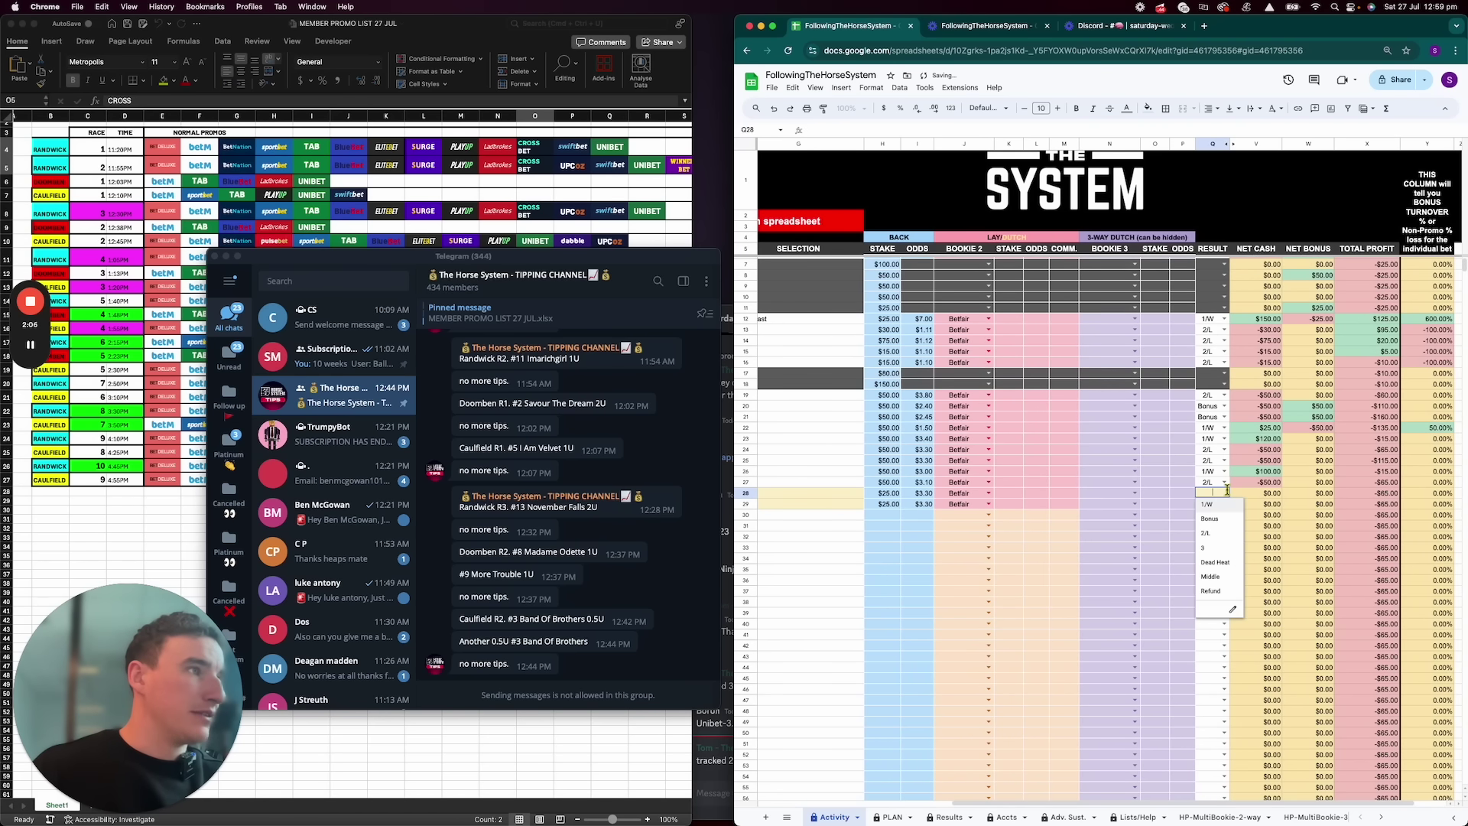
click(1211, 591)
key(Down)
text(bonsu)
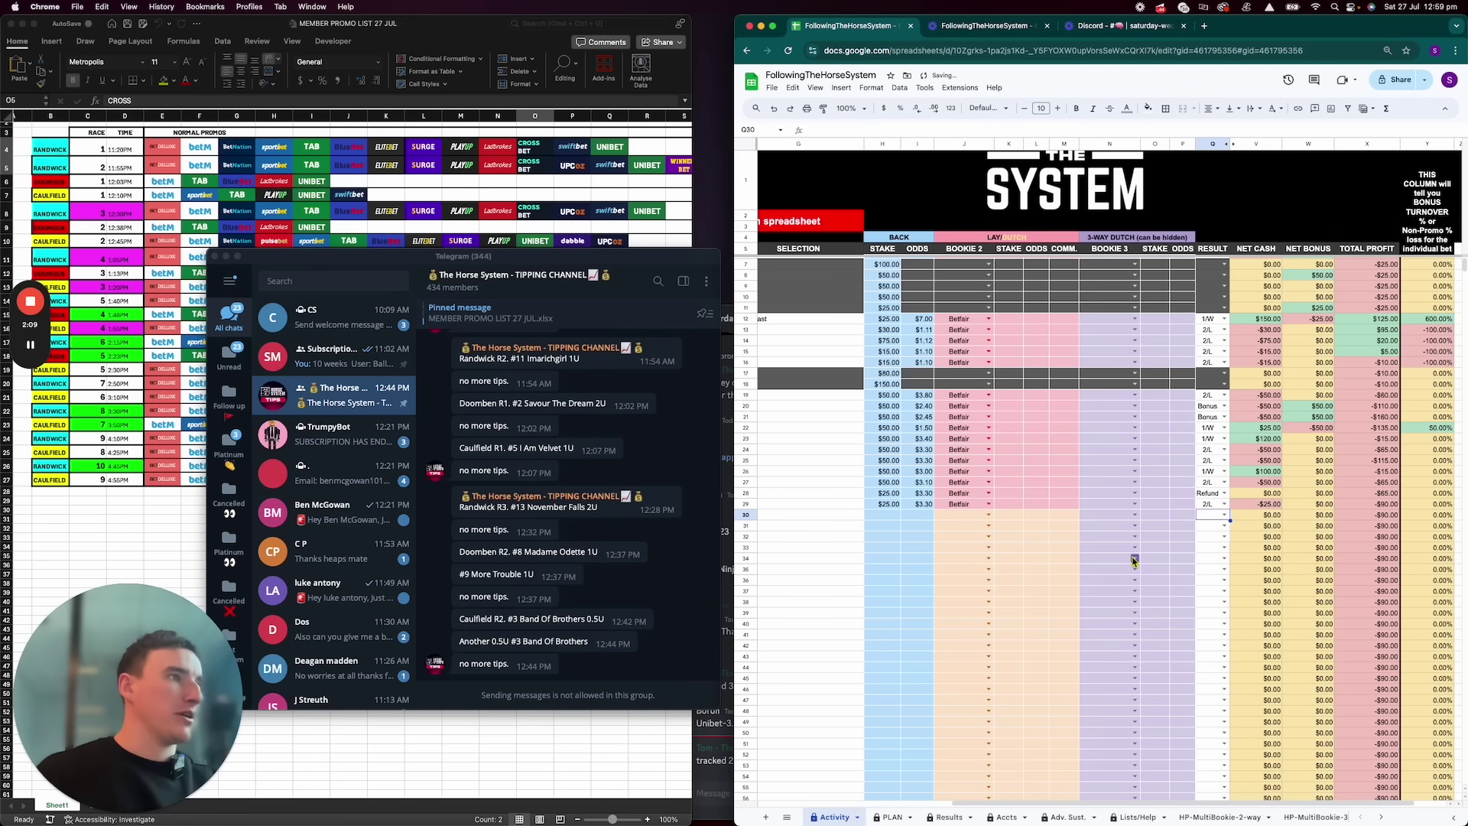
key(Return)
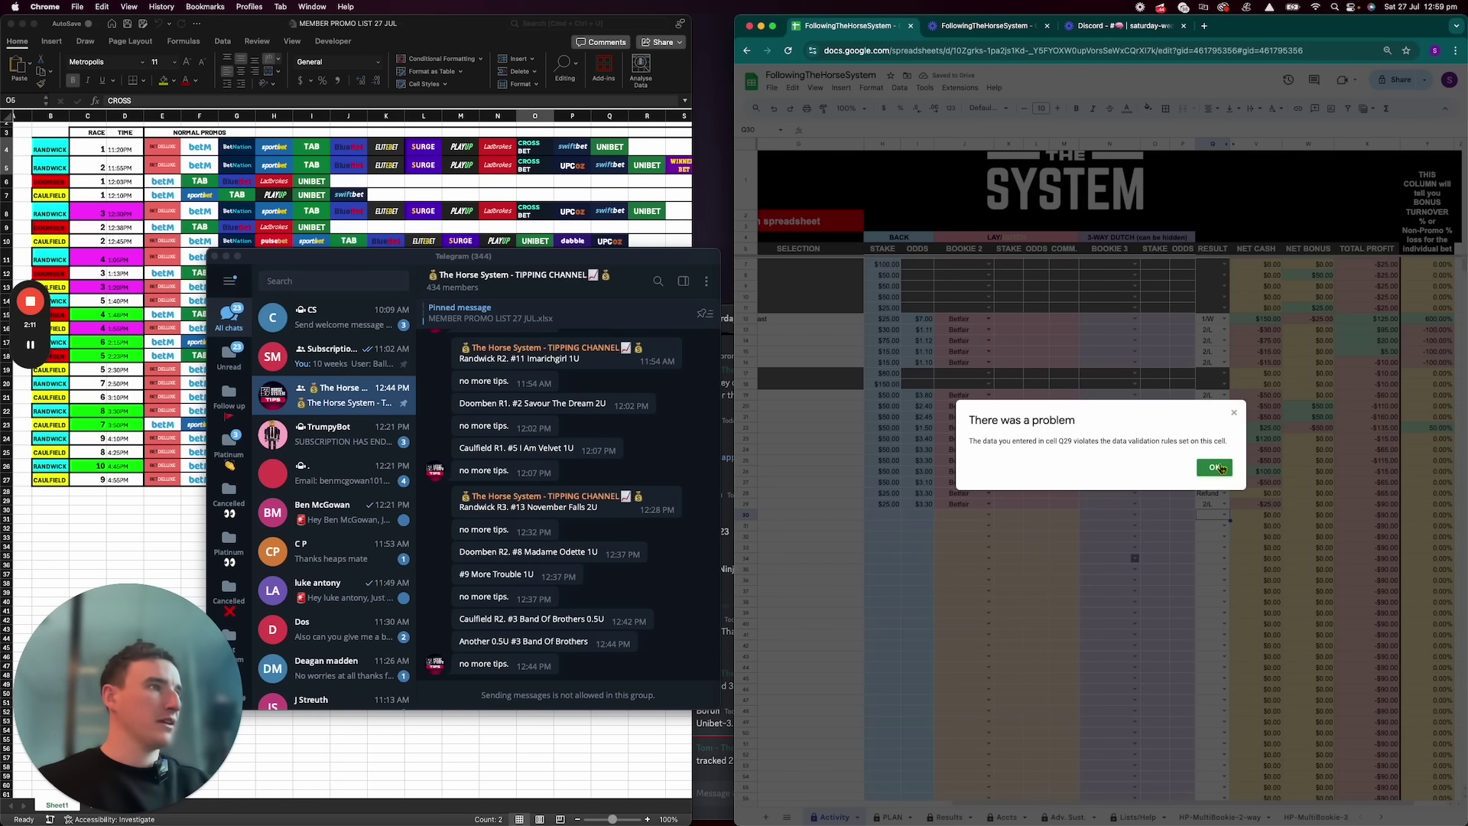
click(1213, 465)
text(bonus)
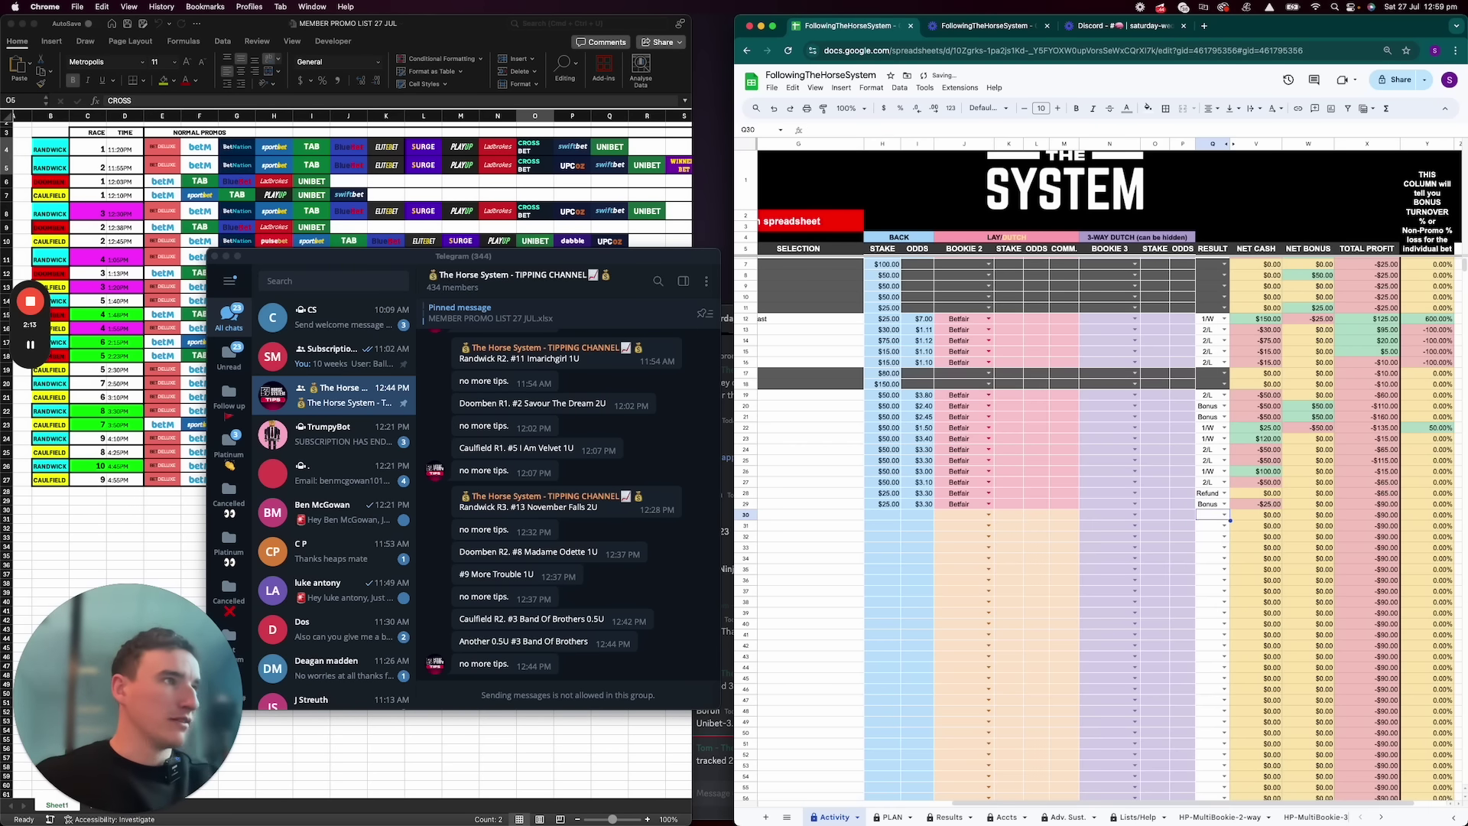
key(Return)
Correct the bookie of the row 29 bet to Sportsbet
scroll(1128, 513, left, 5)
click(899, 507)
text(sportsbet)
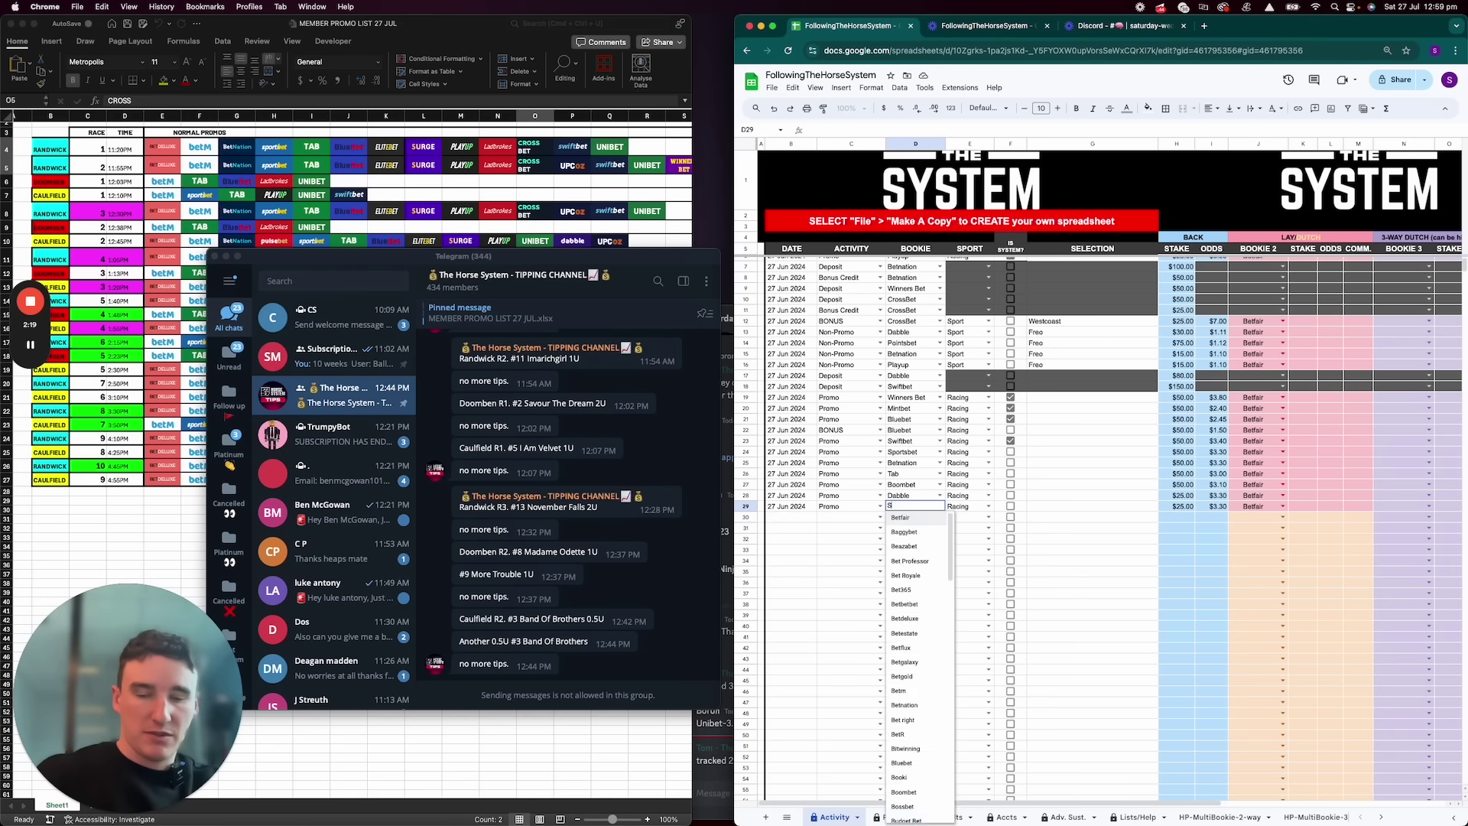
key(Return)
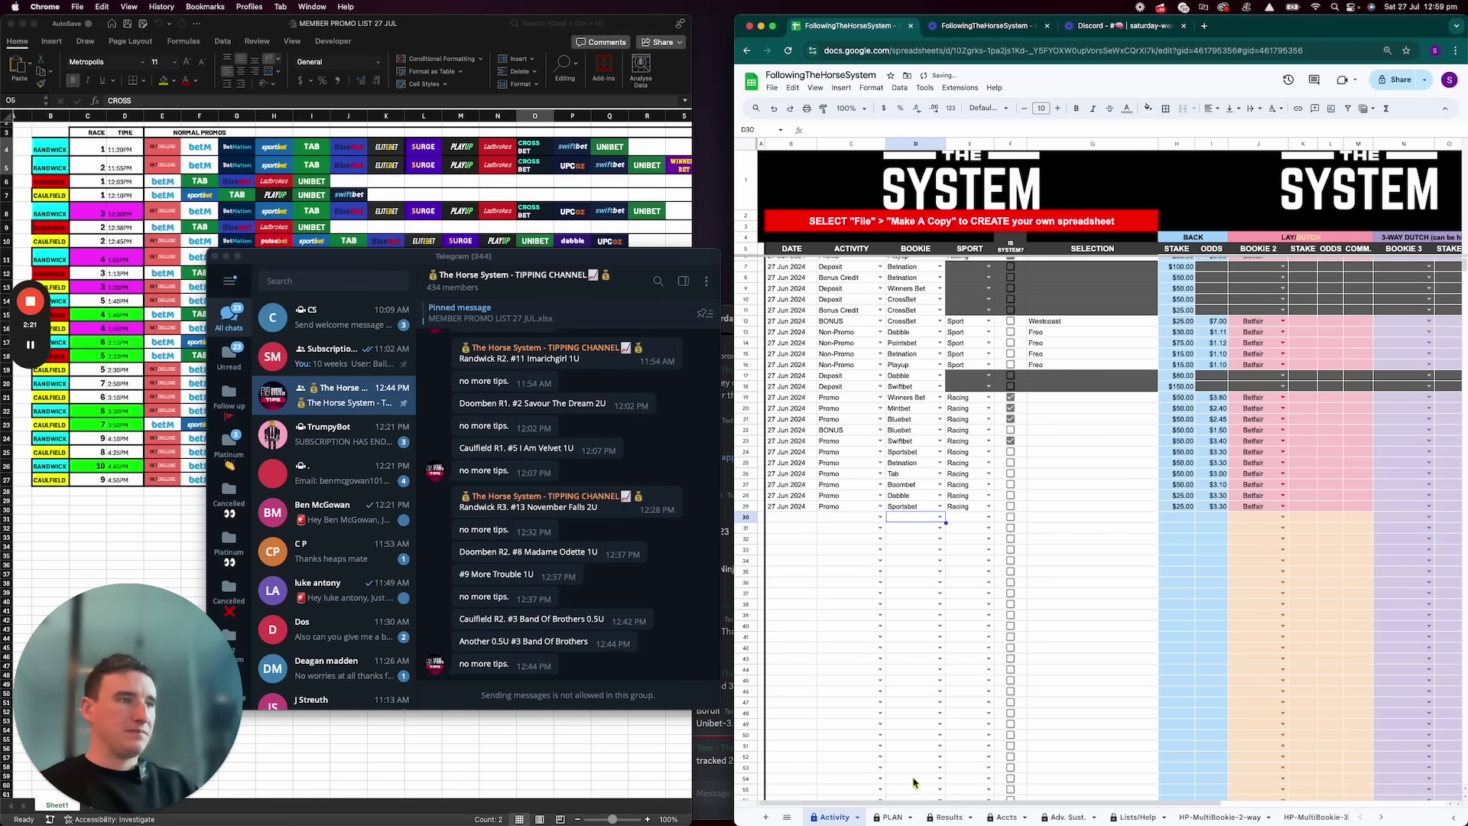
Review the daily results, and examine the PLAN sheet's promo counts for TAB, Sportsbet, PlayUp and BlueBet
click(948, 817)
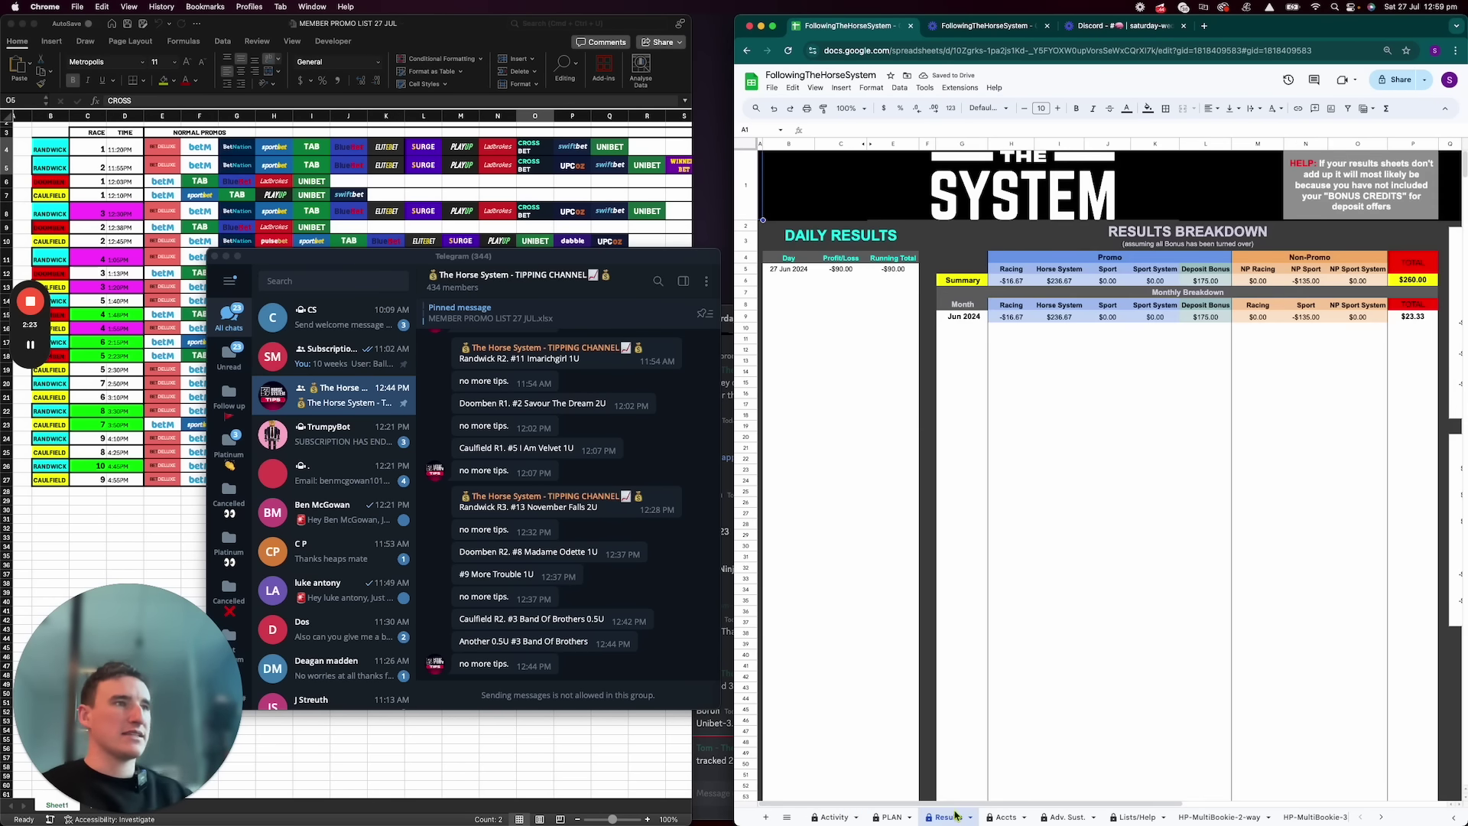
click(890, 816)
scroll(1060, 521, right, 5)
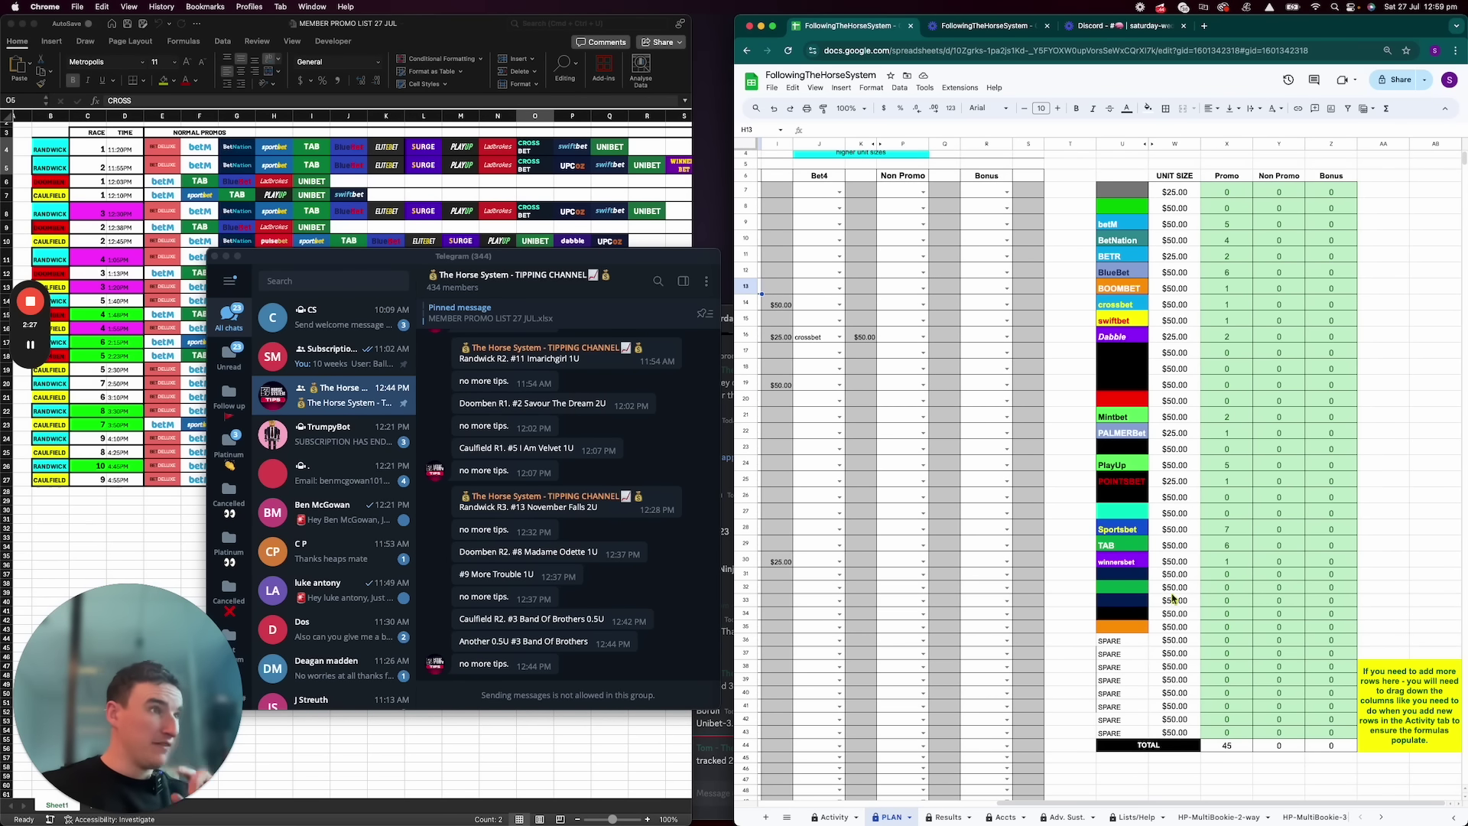
click(1226, 543)
click(1233, 529)
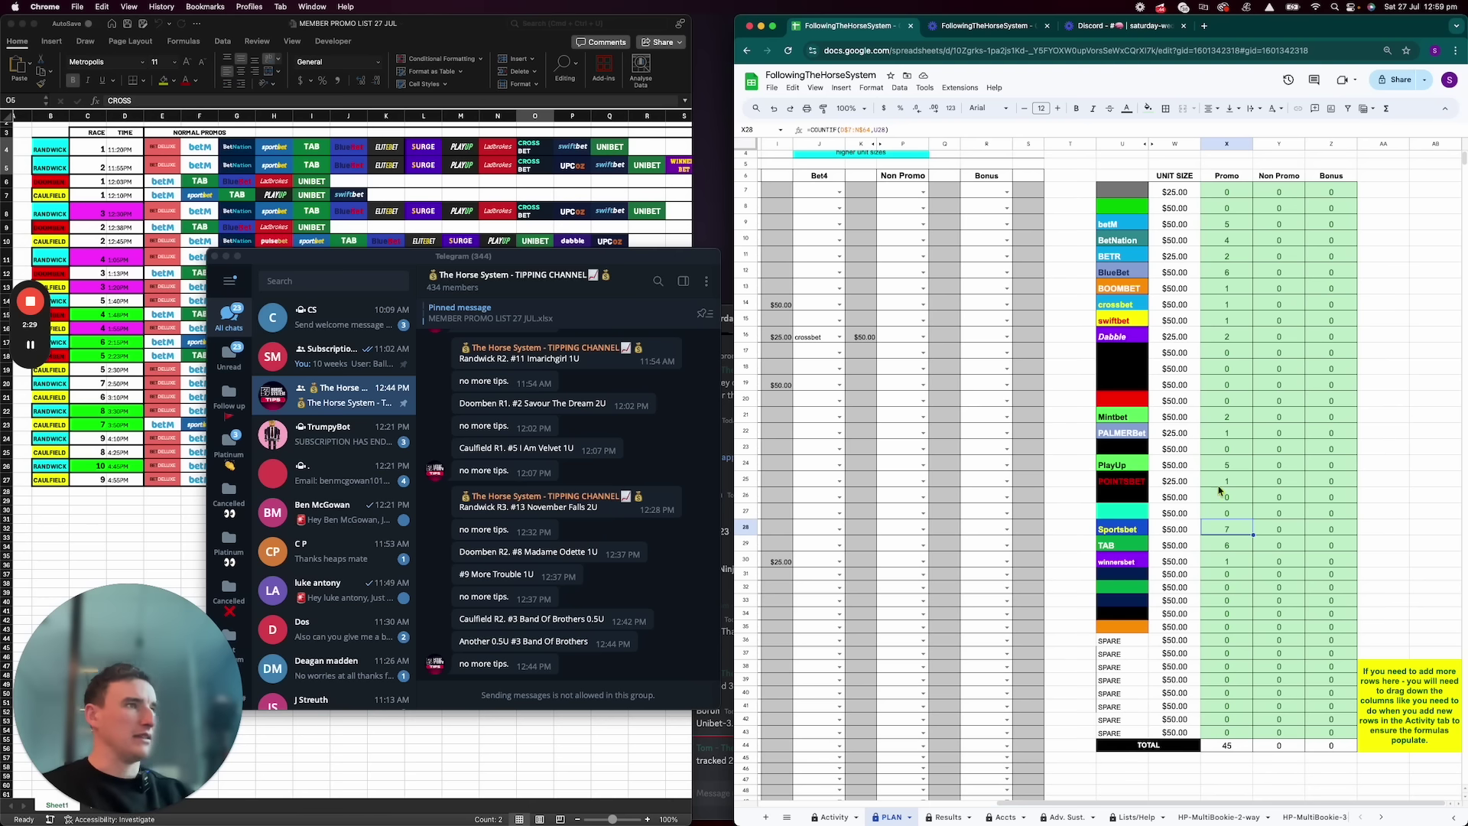
click(1233, 464)
click(1230, 274)
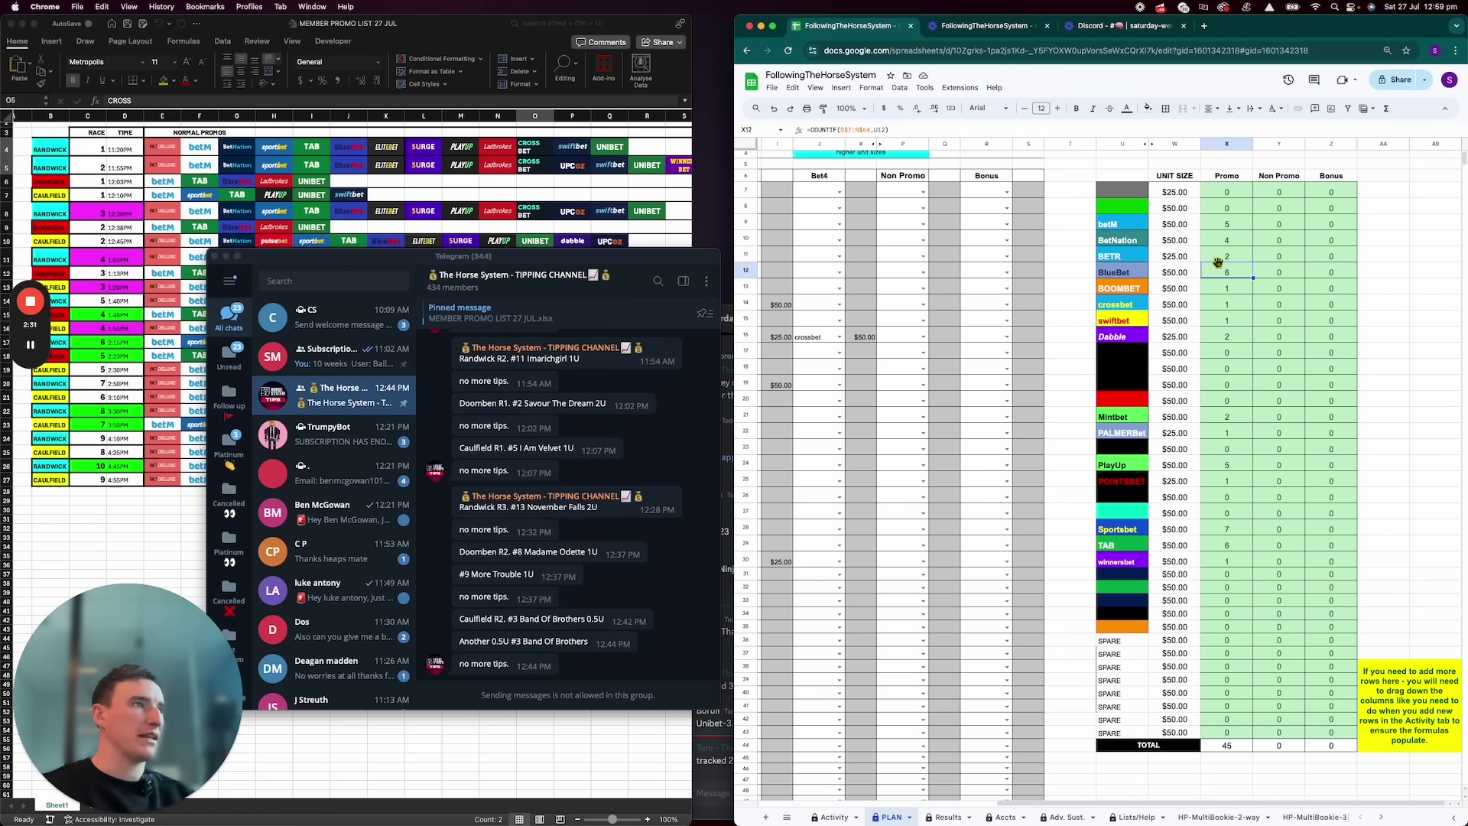
Examine the PLAN sheet's promo counts for betM, BetNation and crossbet, check the Activity sheet, and switch to the Excel promo list
click(1232, 226)
click(1222, 241)
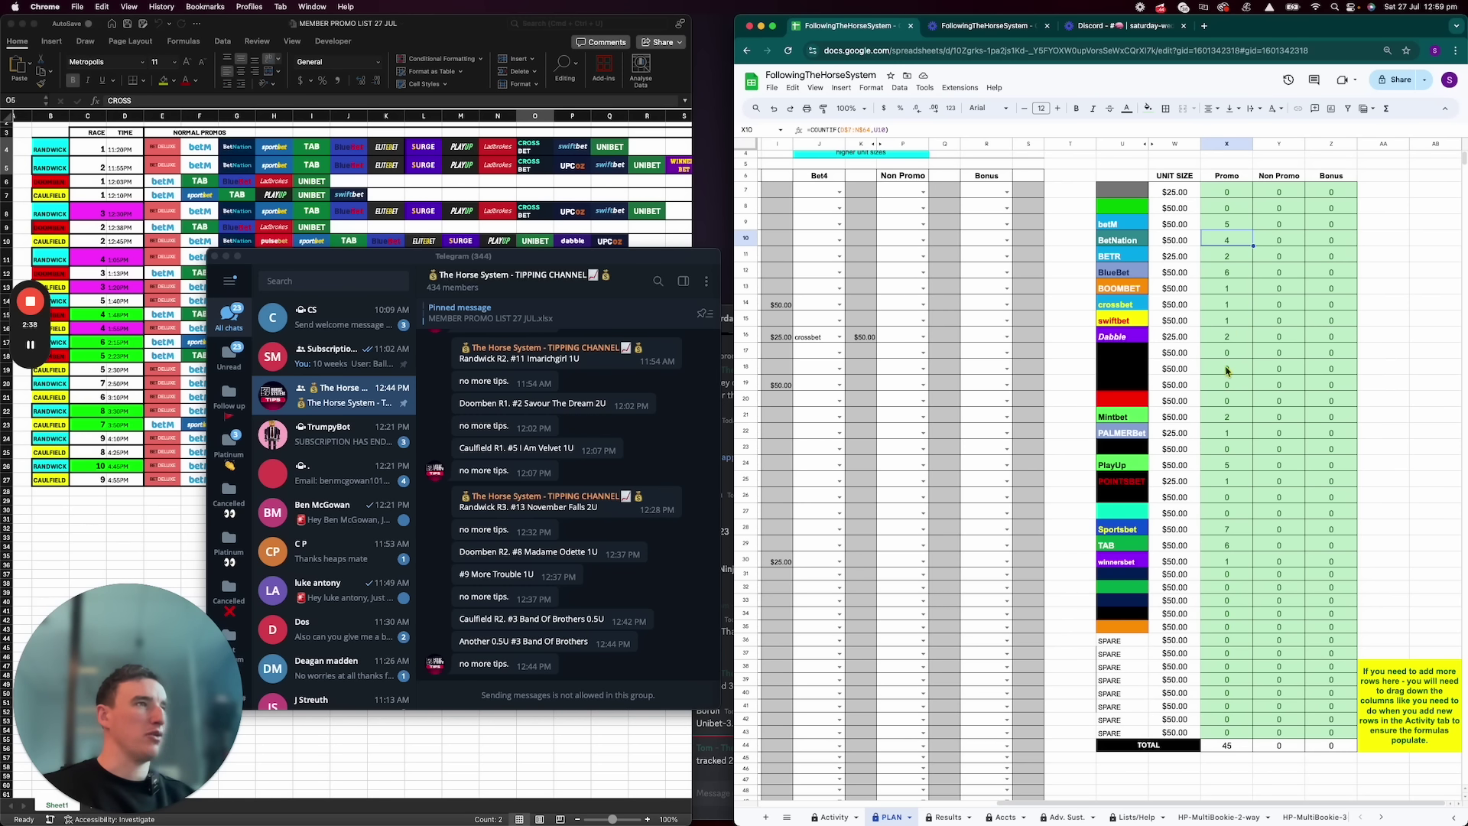
click(1226, 303)
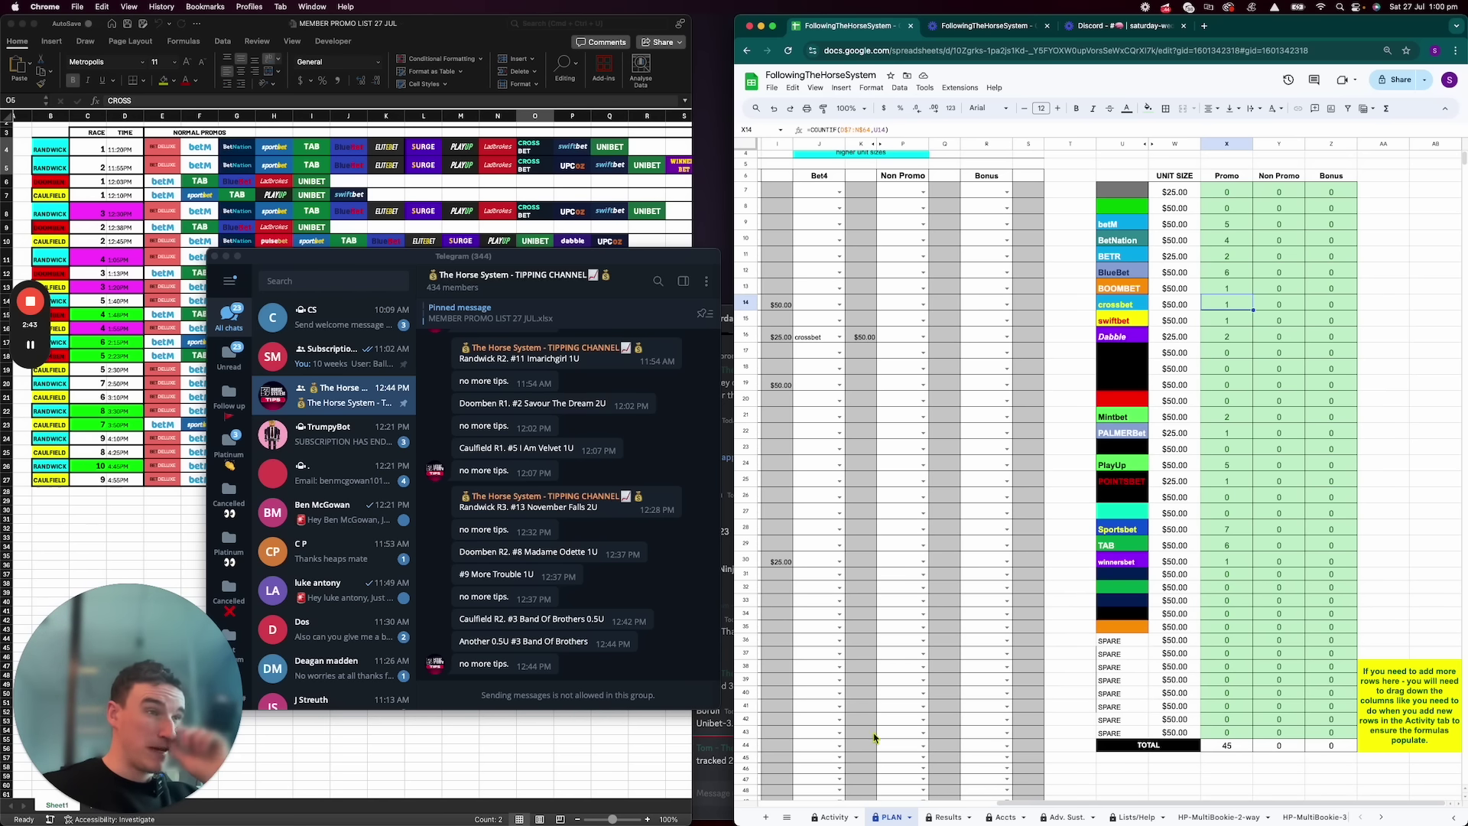
click(834, 817)
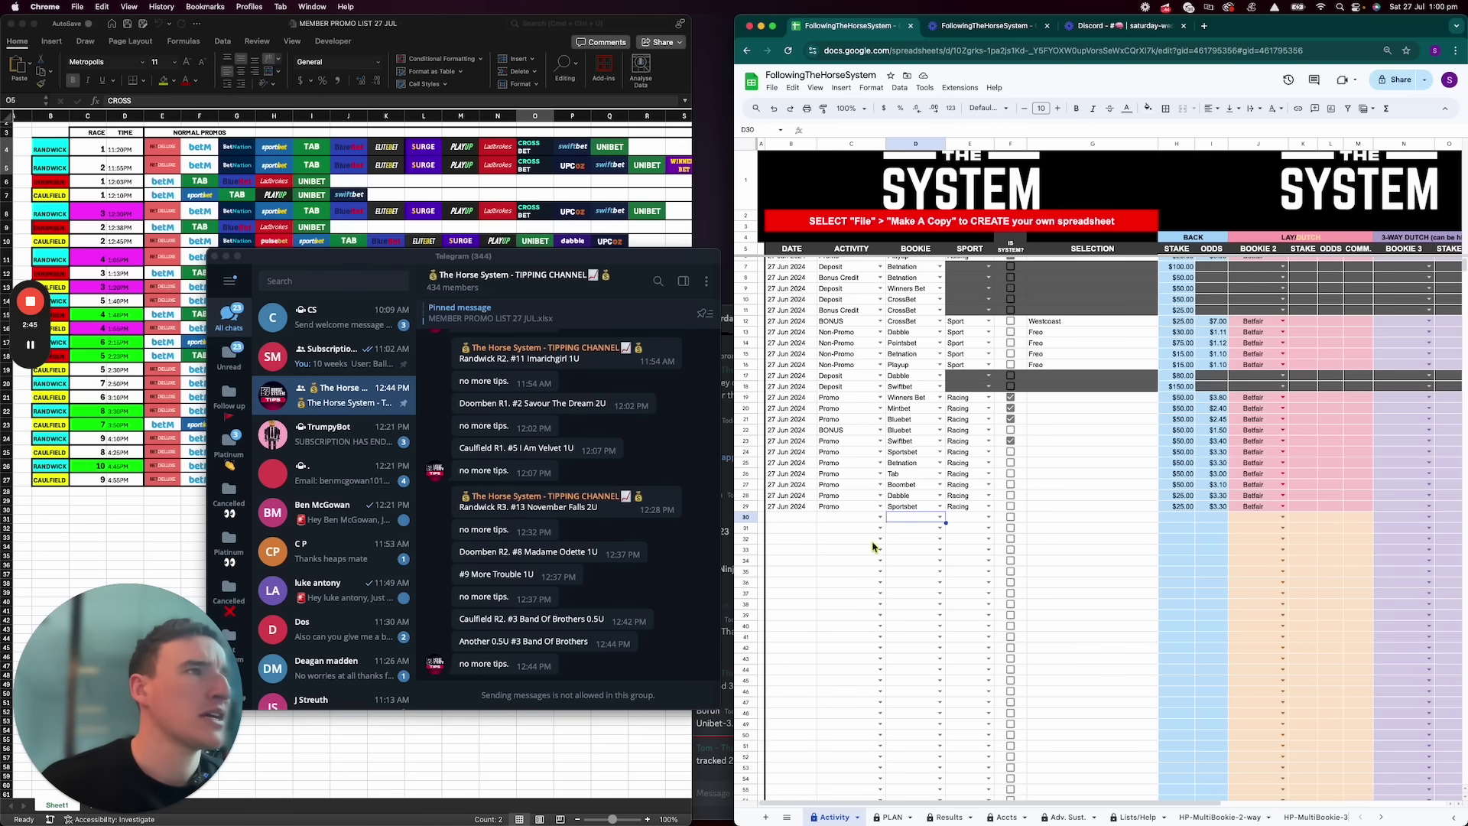
click(641, 725)
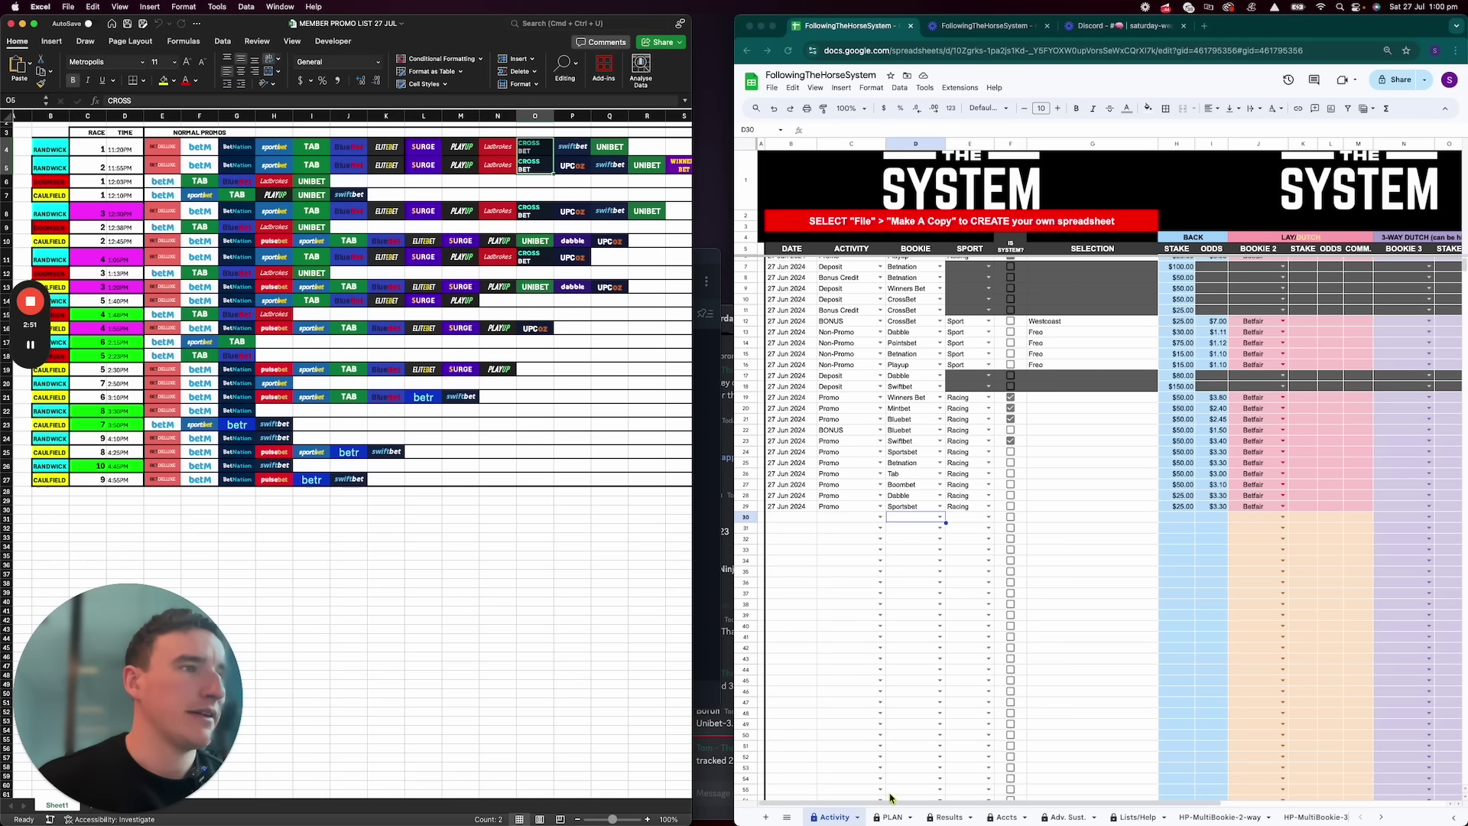
Clear the times of the 12:30, 12:38 and 12:45 races in the Time column of the PLAN sheet
click(891, 816)
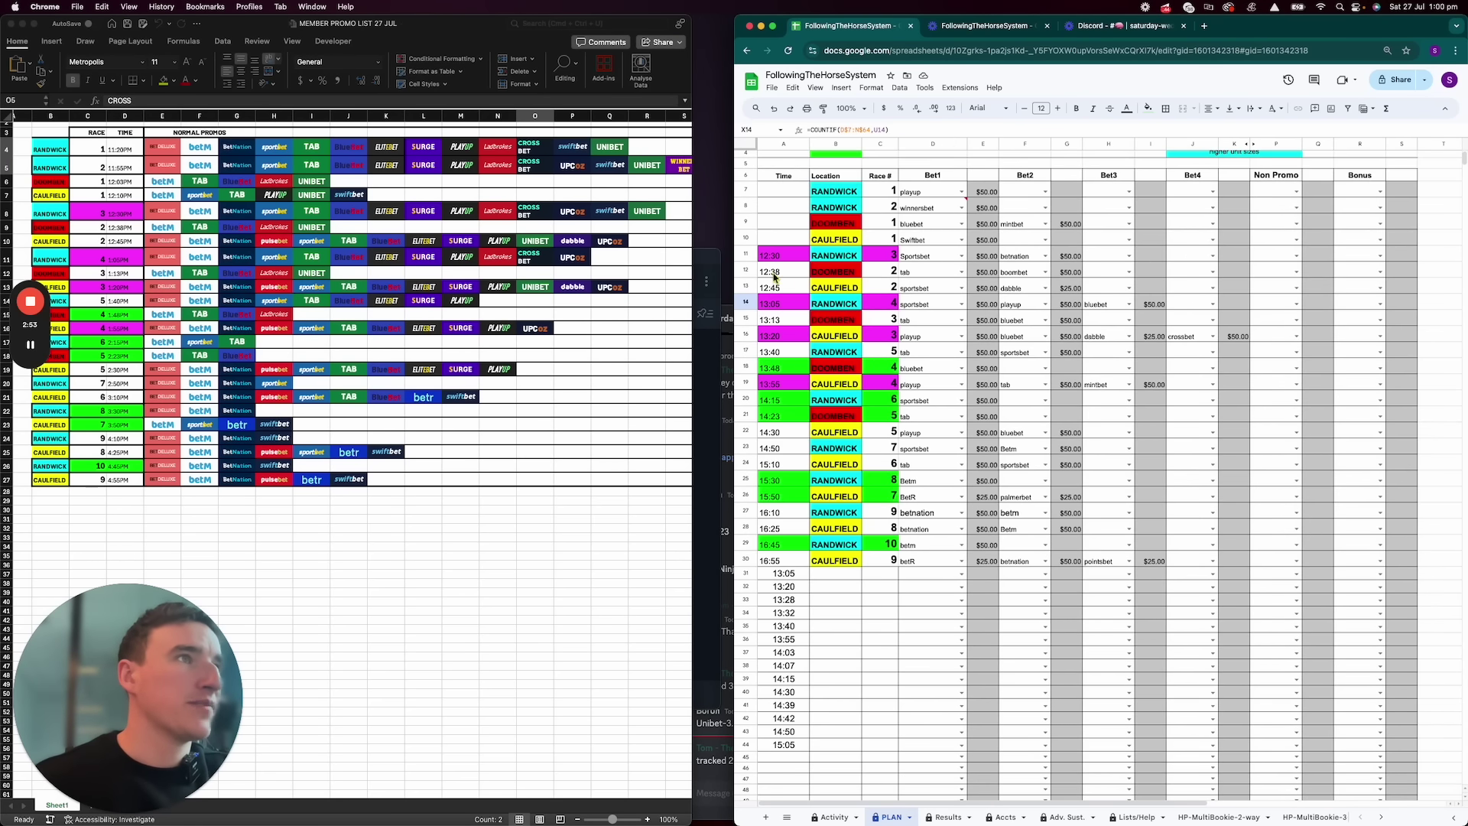
click(777, 286)
key(Delete)
key(Up)
key(Delete)
key(Up)
key(Delete)
key(Down)
key(Down)
key(Down)
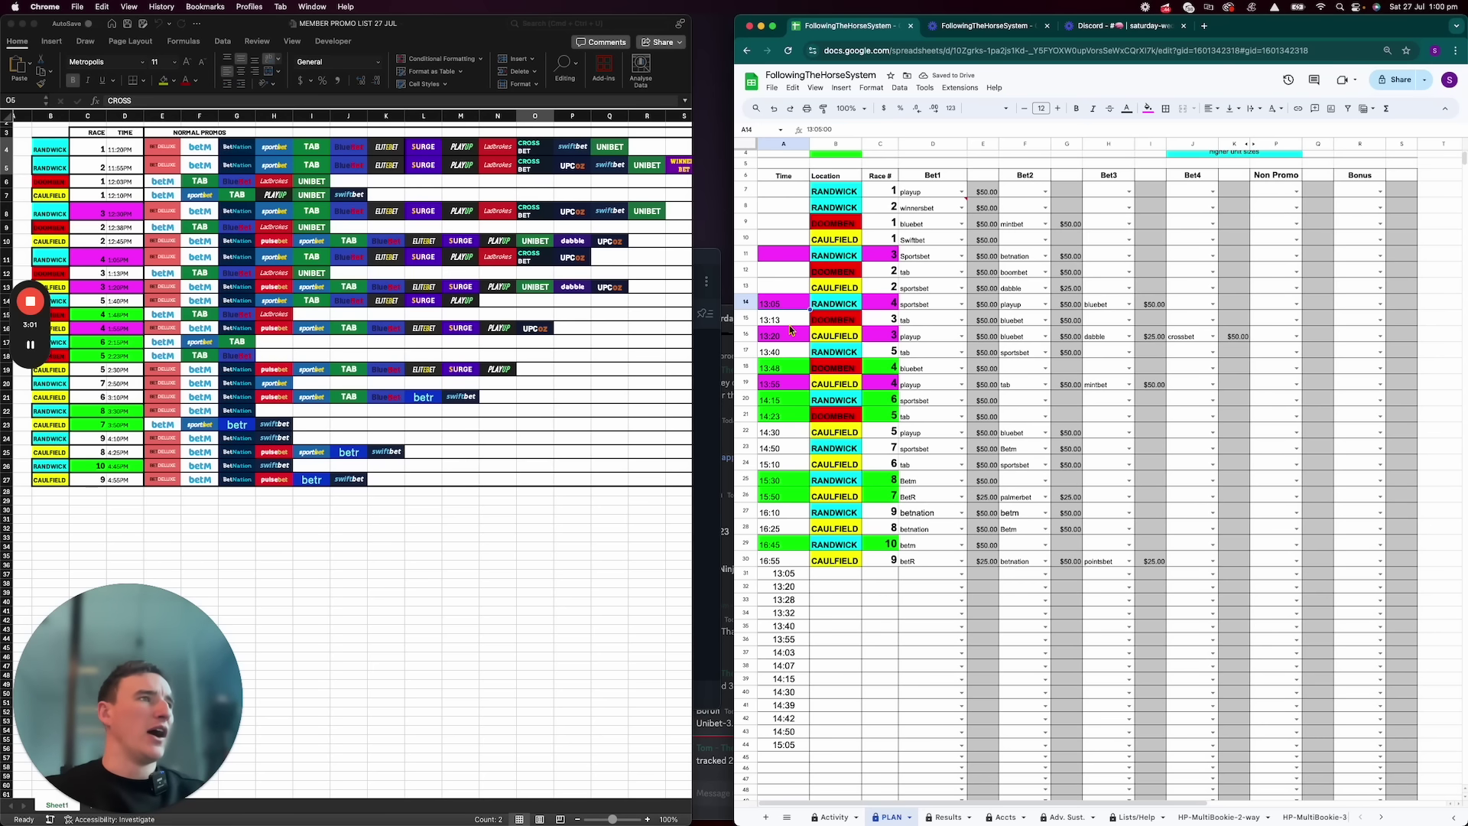
Check the planned bets for the 13:05 Randwick race, the Activity log, and the crossbet promo count
click(930, 310)
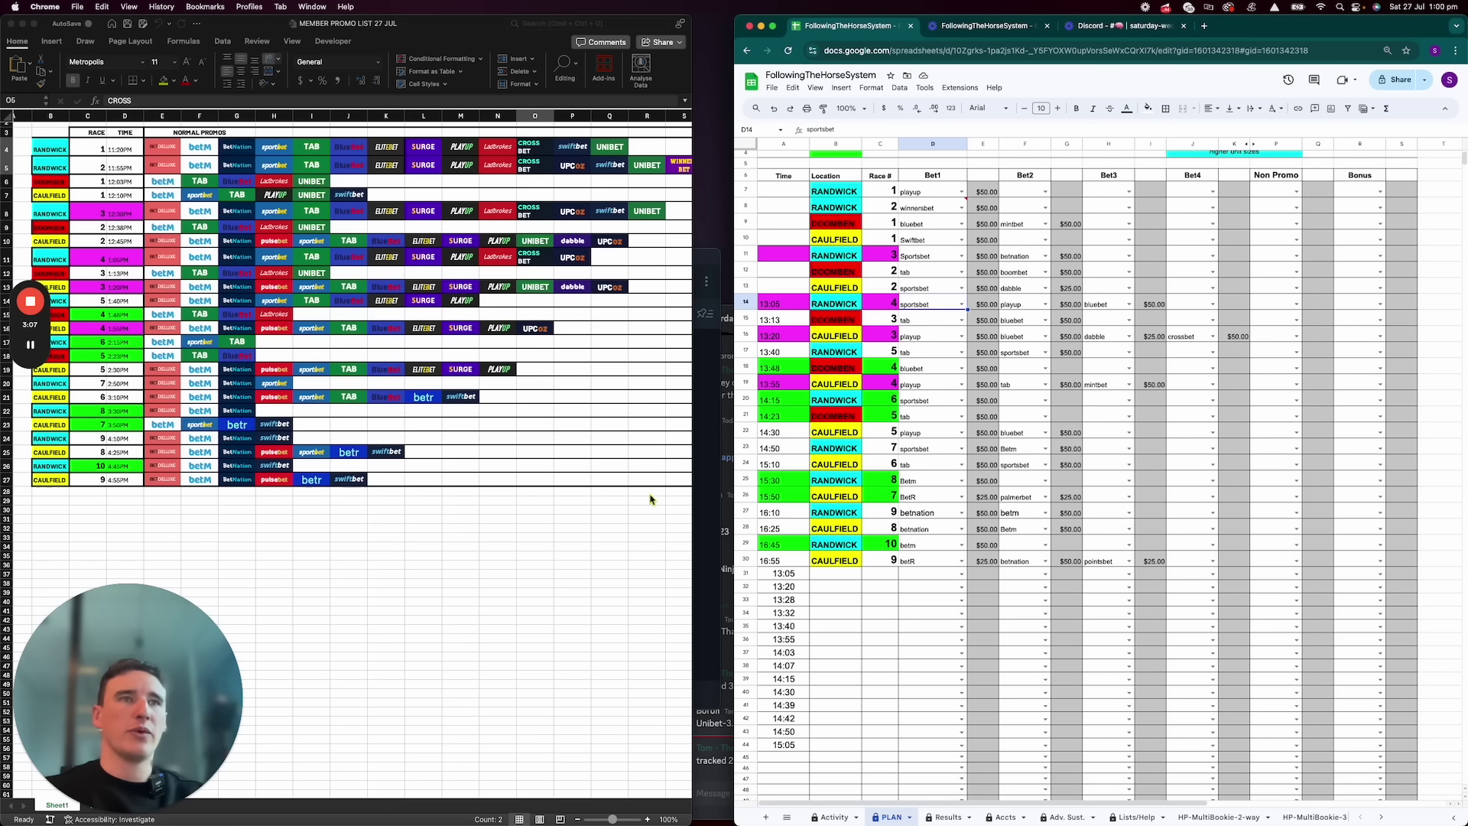
click(832, 817)
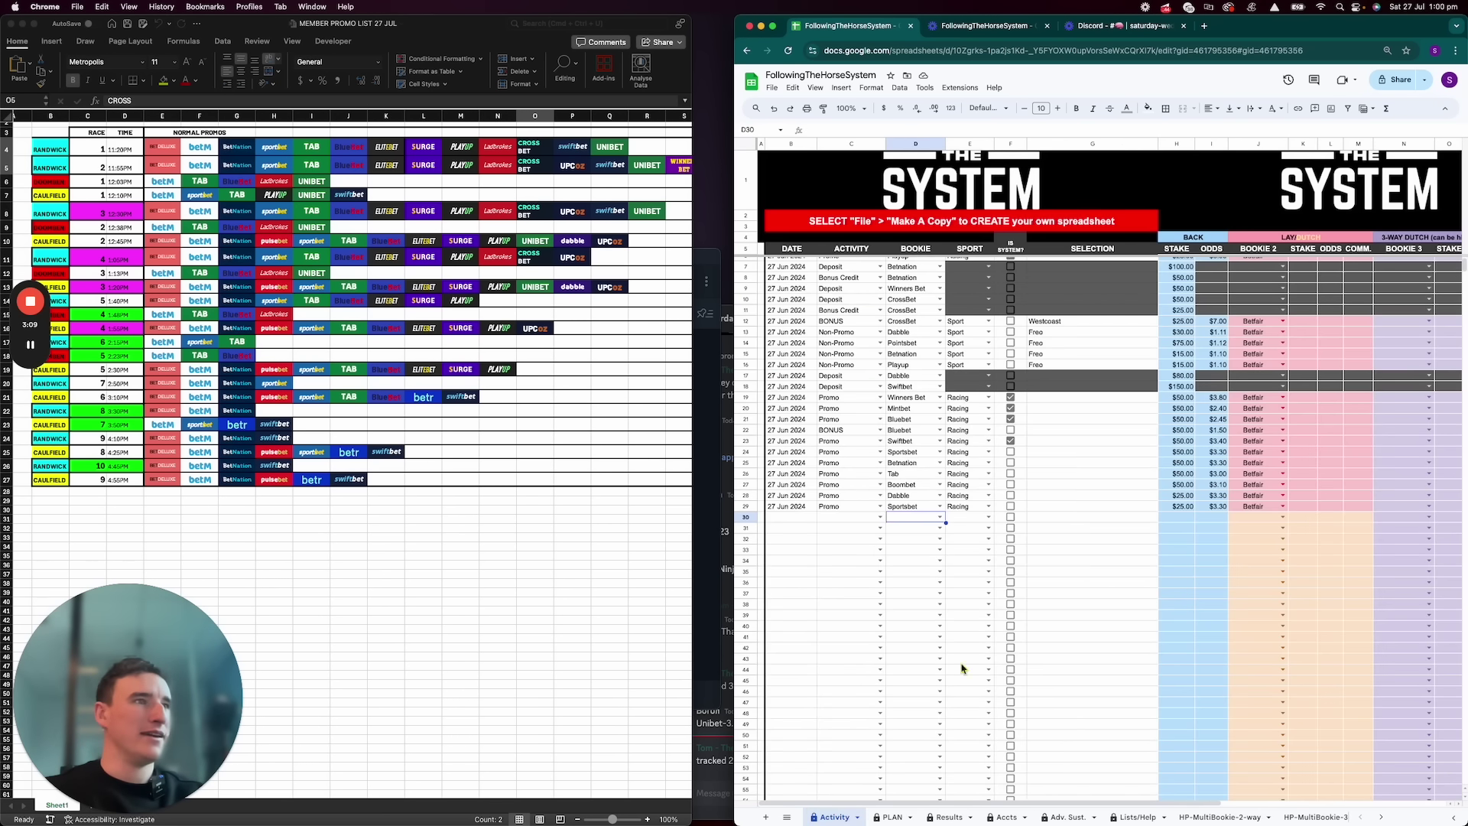
scroll(971, 646, right, 5)
scroll(984, 623, left, 5)
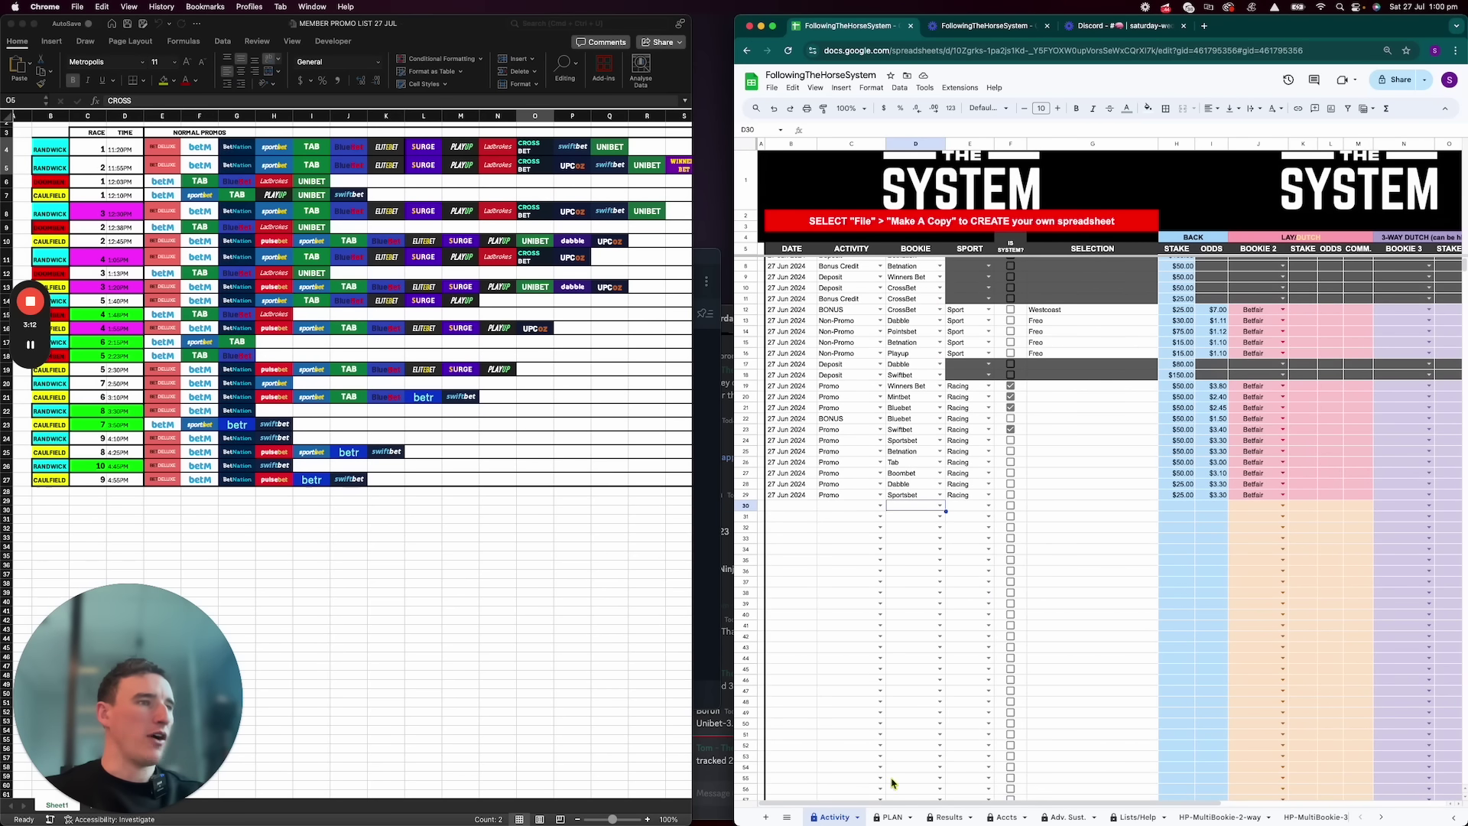
click(892, 816)
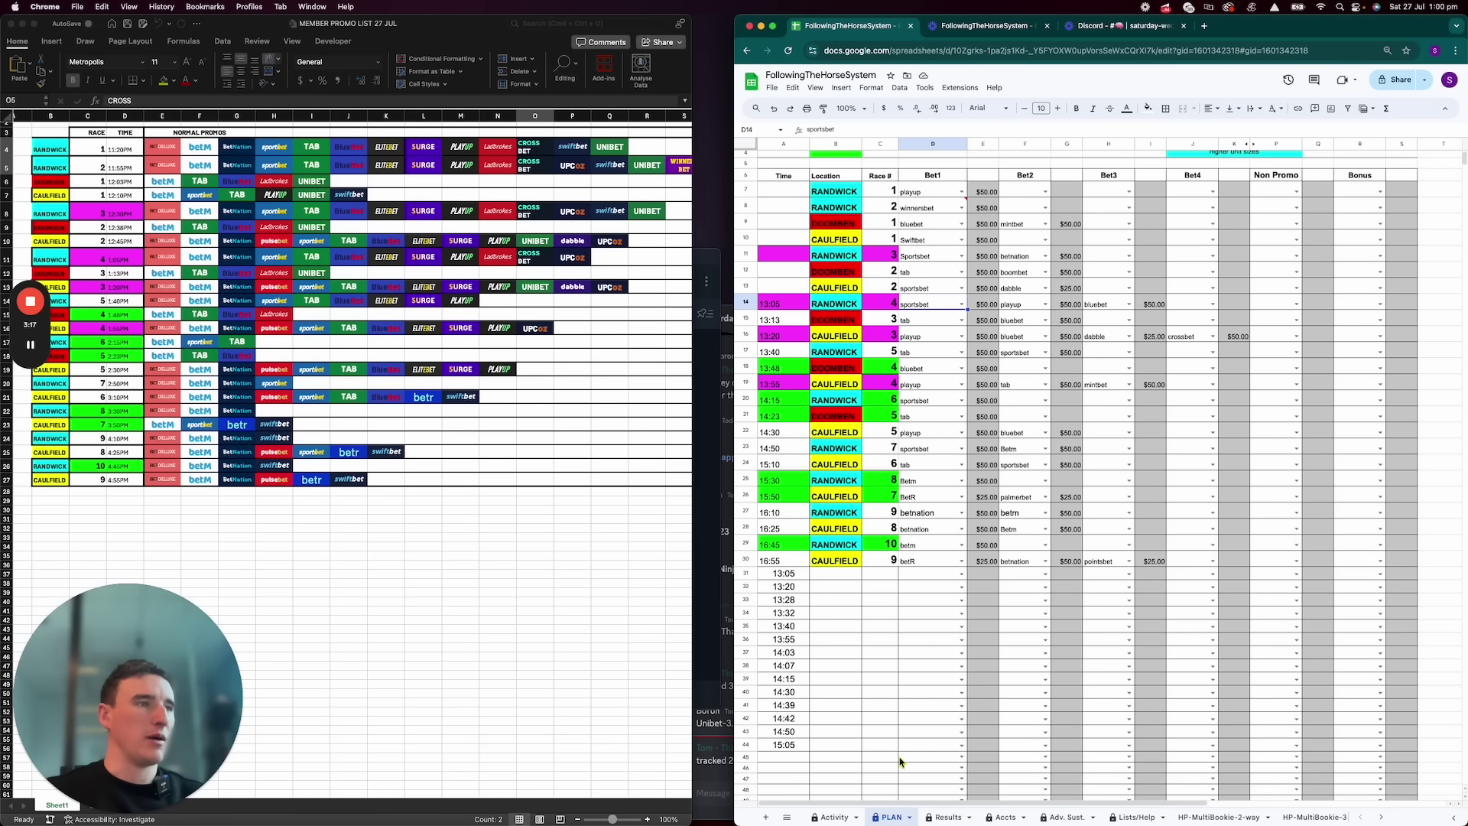
scroll(1074, 540, right, 5)
click(1224, 300)
scroll(1226, 306, left, 5)
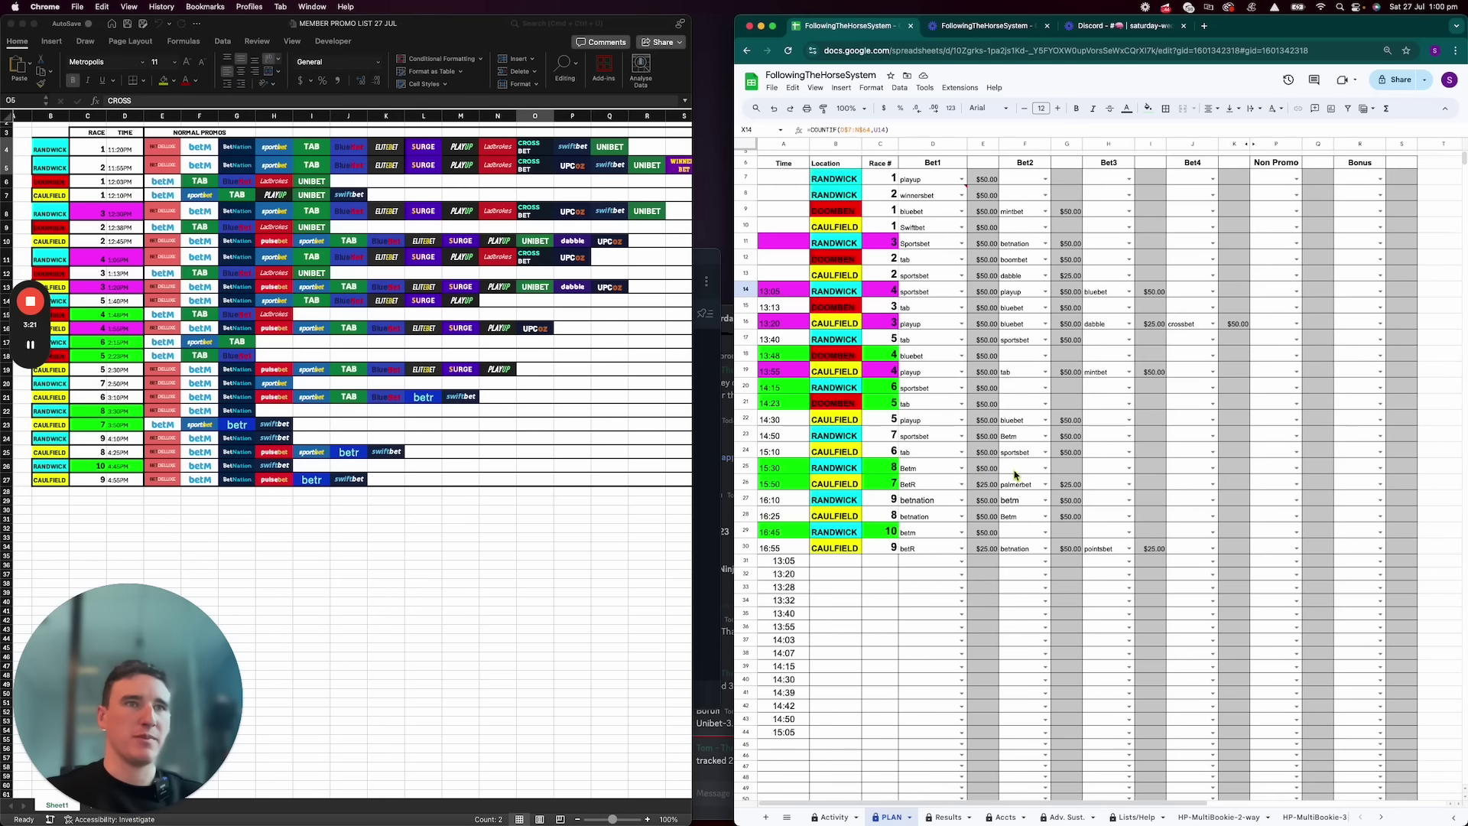
Check the promo list for the late races and change Bet2 of the 16:25 Caulfield race to Swiftbet
click(429, 506)
click(348, 490)
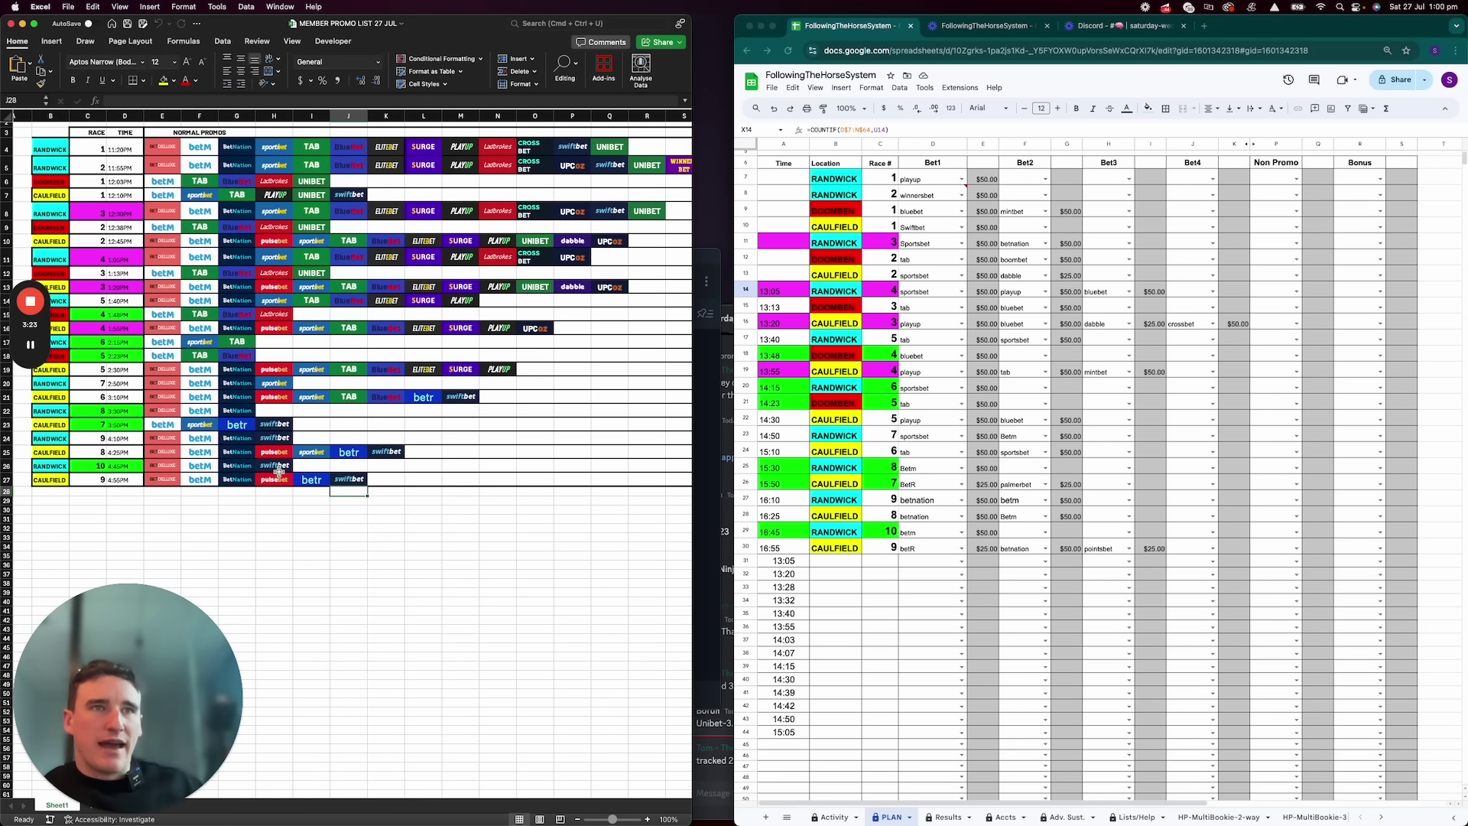
click(1016, 518)
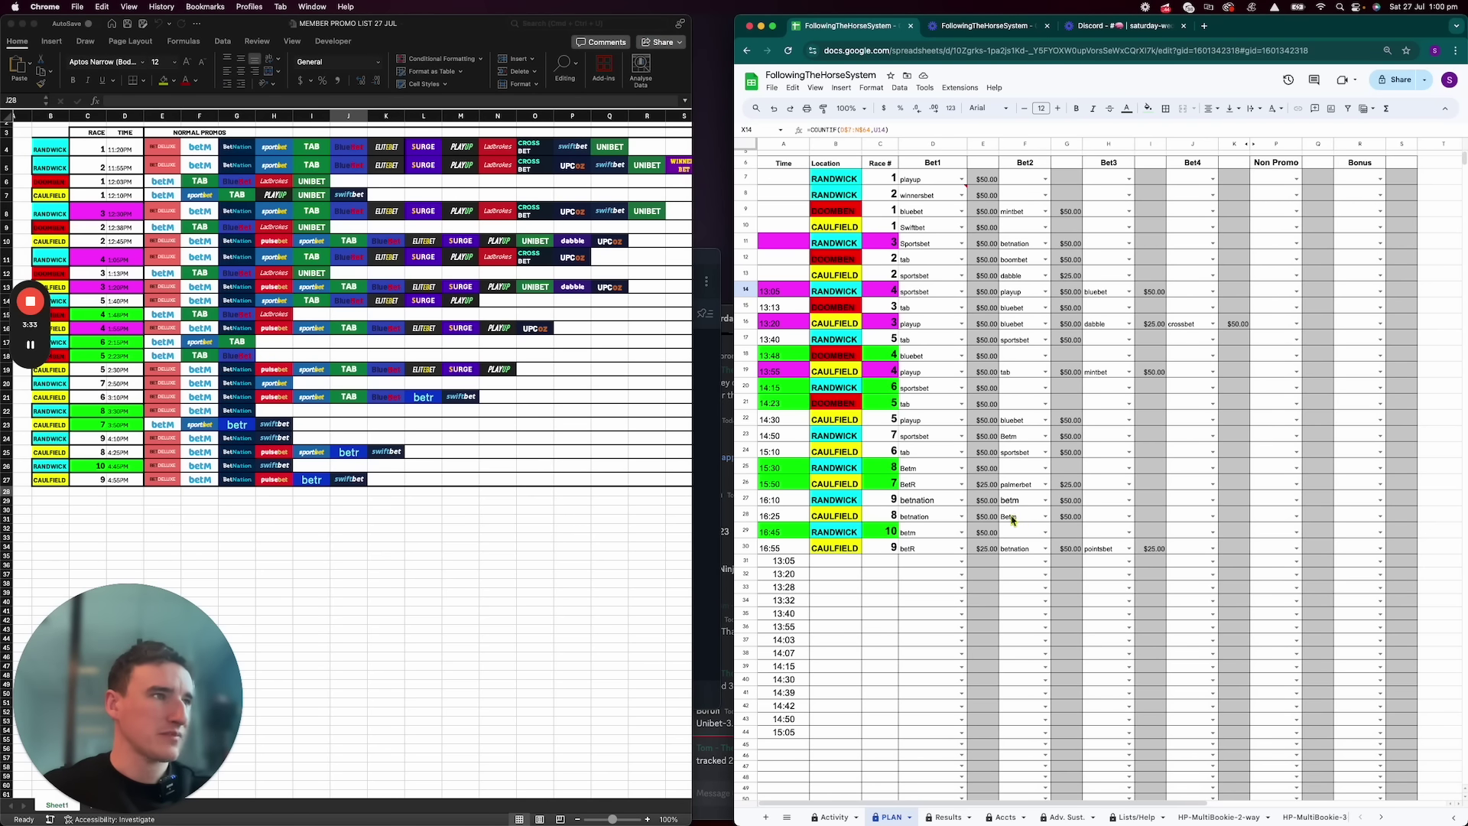
click(1013, 519)
text(Swift)
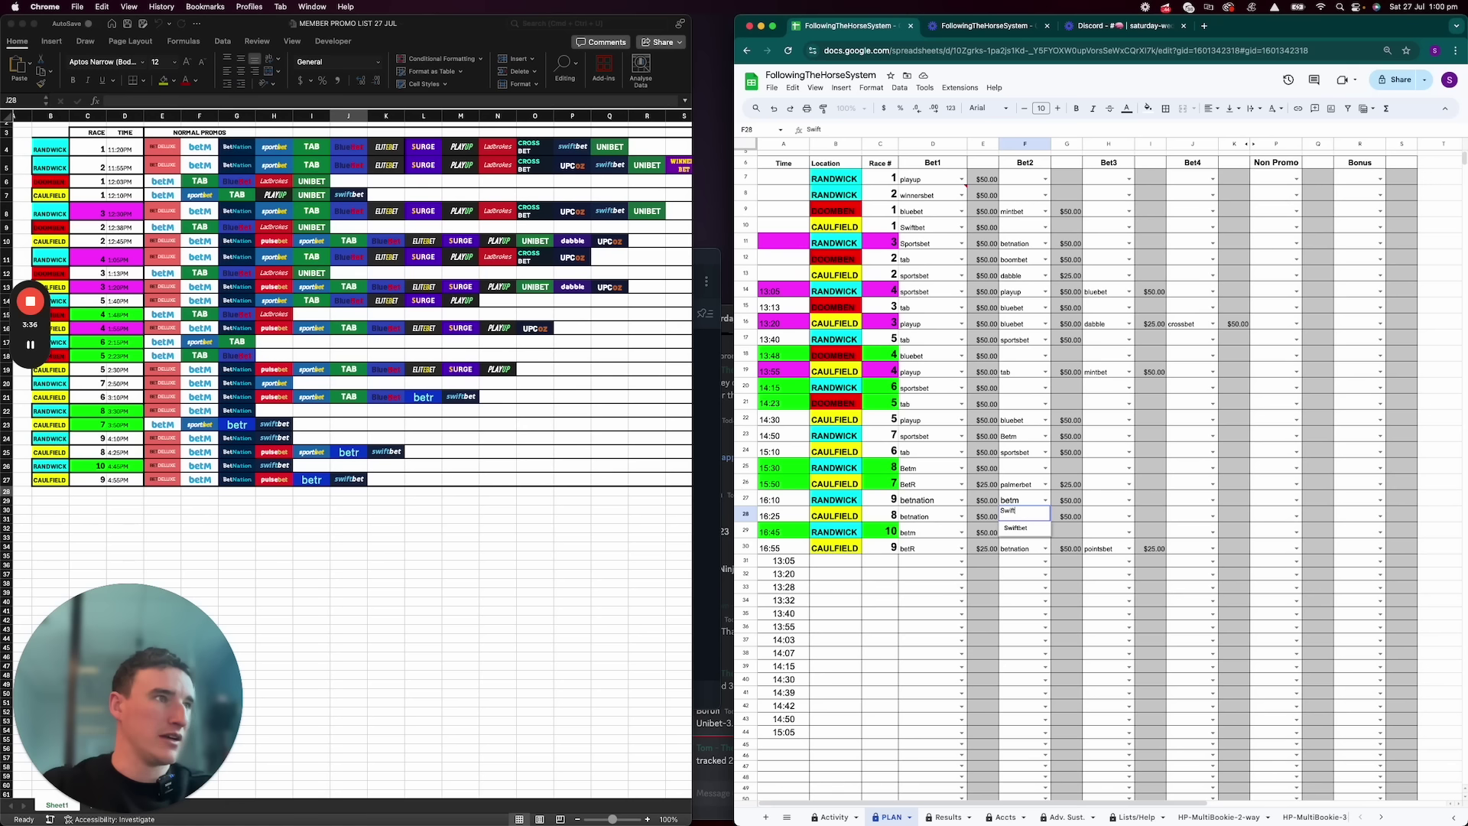
key(Return)
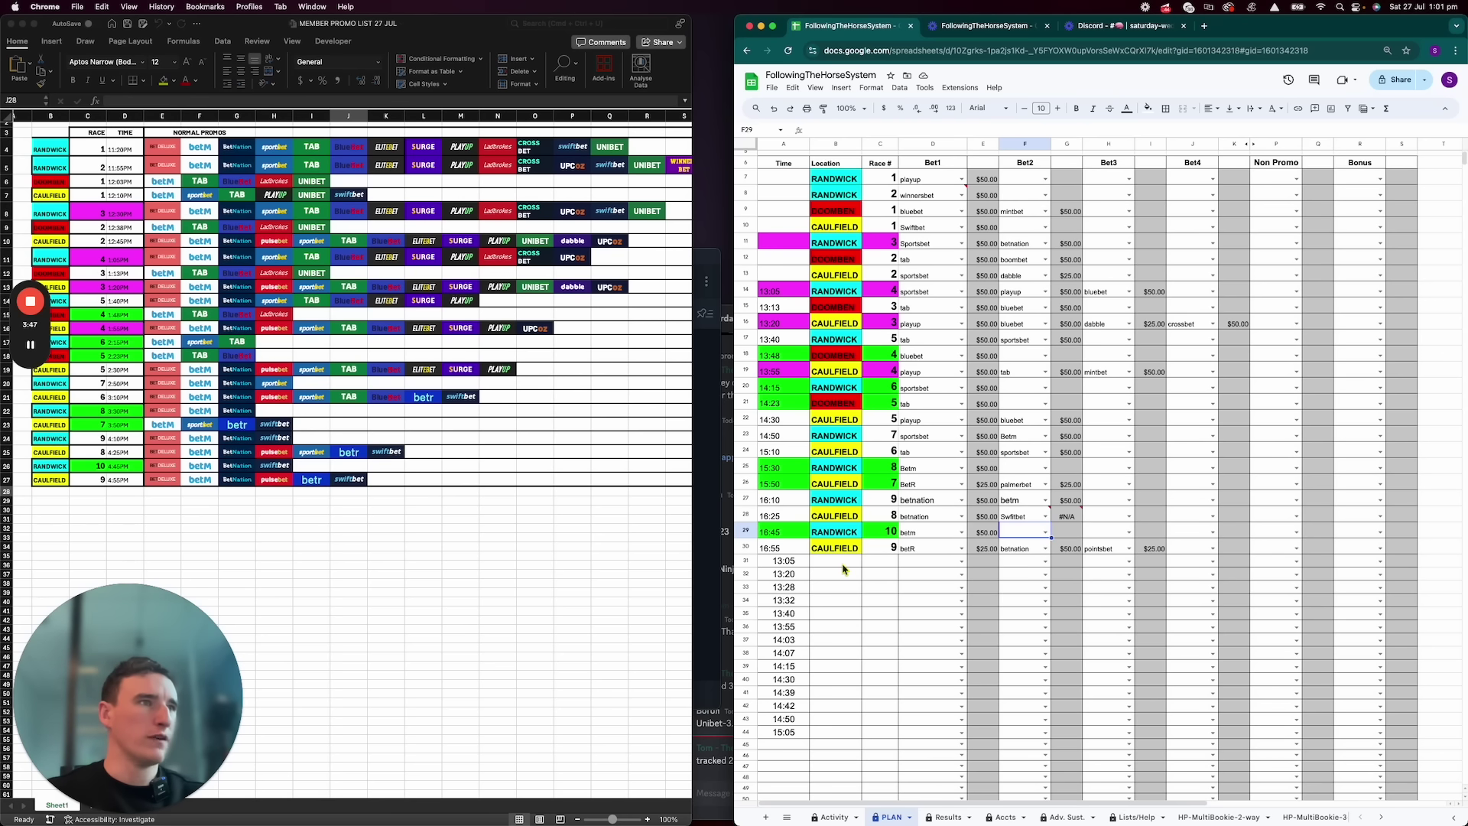
Review the daily results and account sheets, and examine the crossbet promo count on the PLAN sheet
click(948, 817)
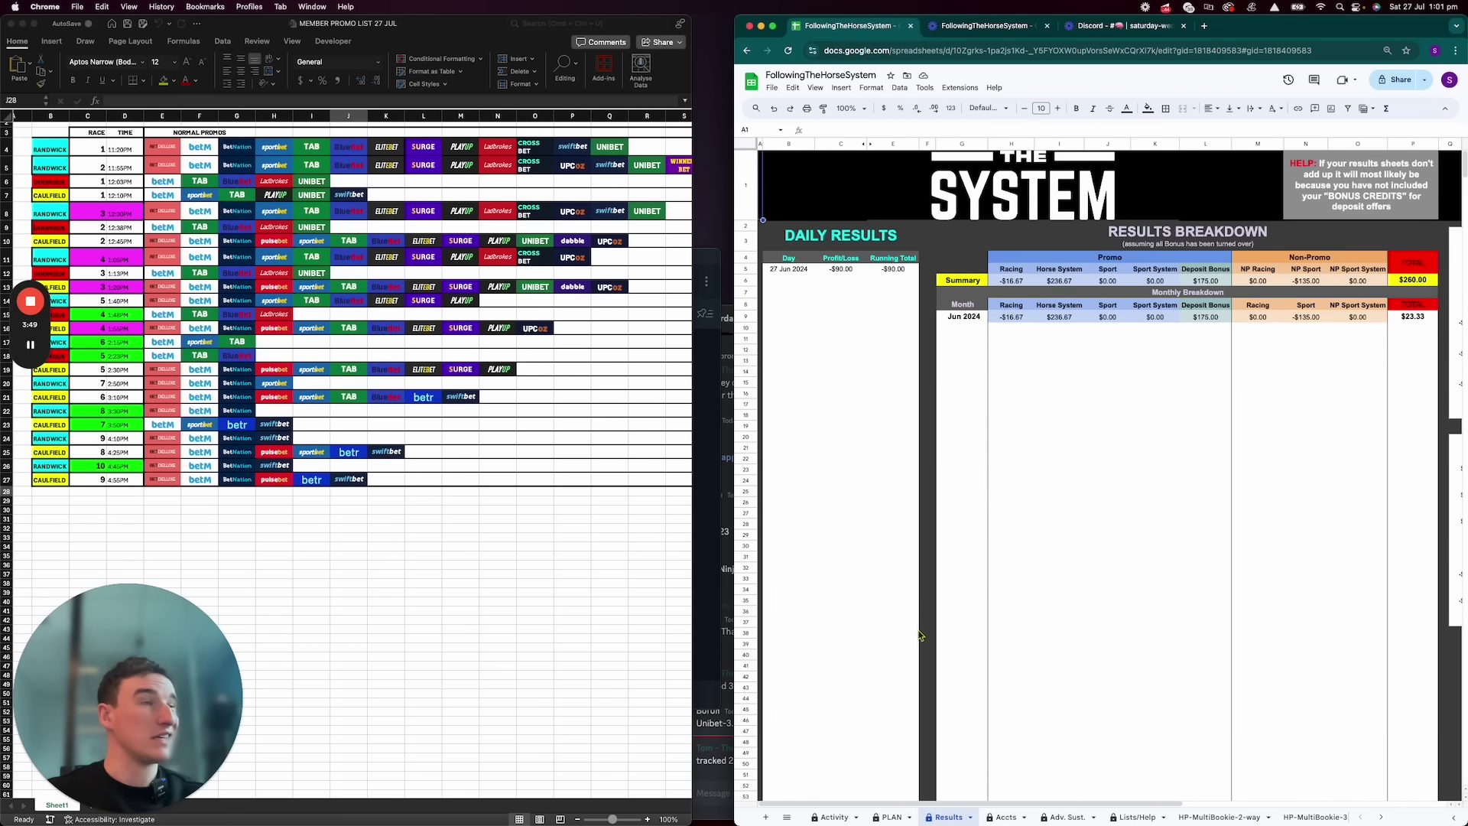
click(1004, 817)
click(890, 819)
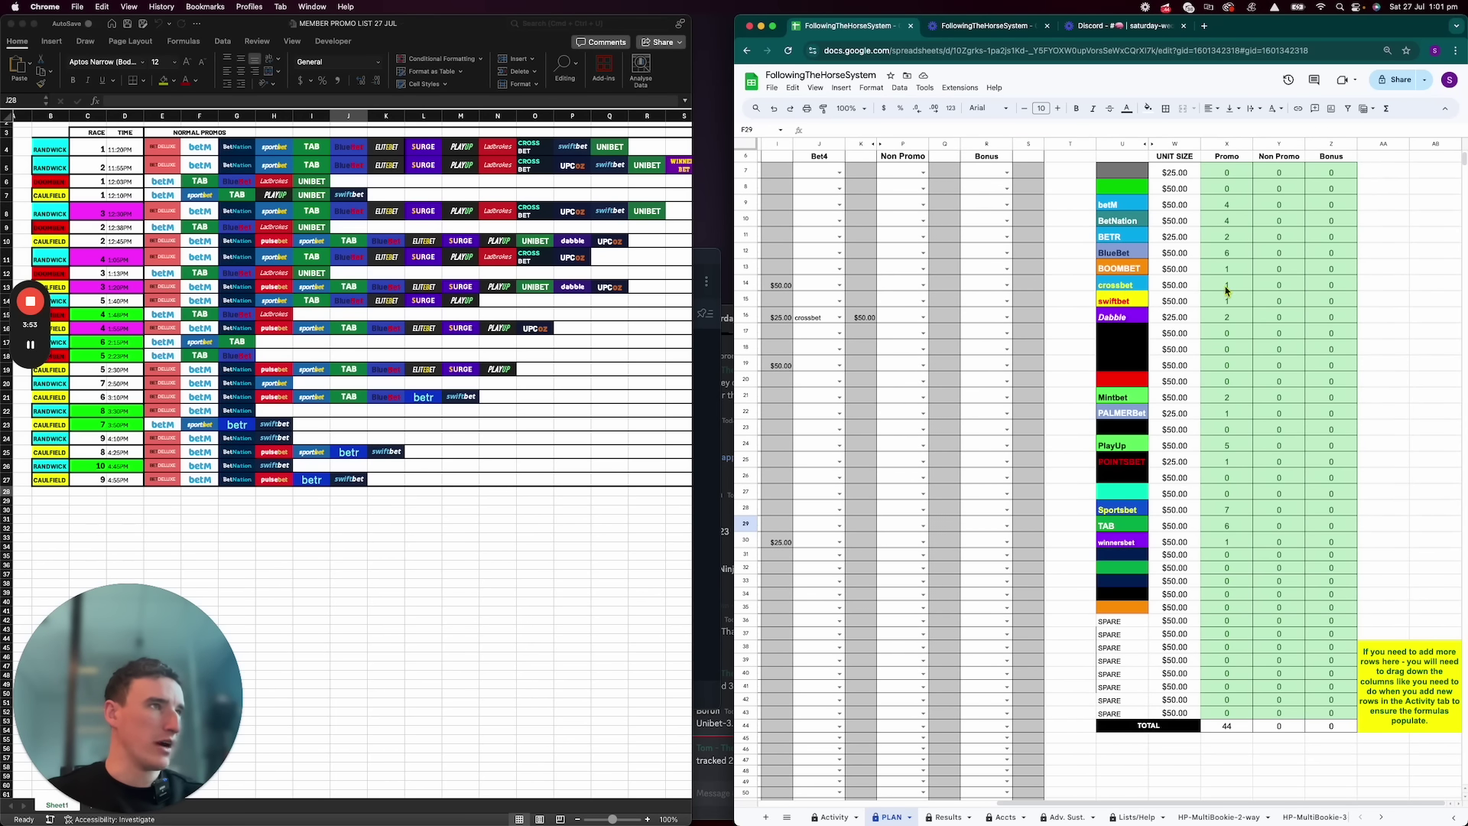
click(1220, 290)
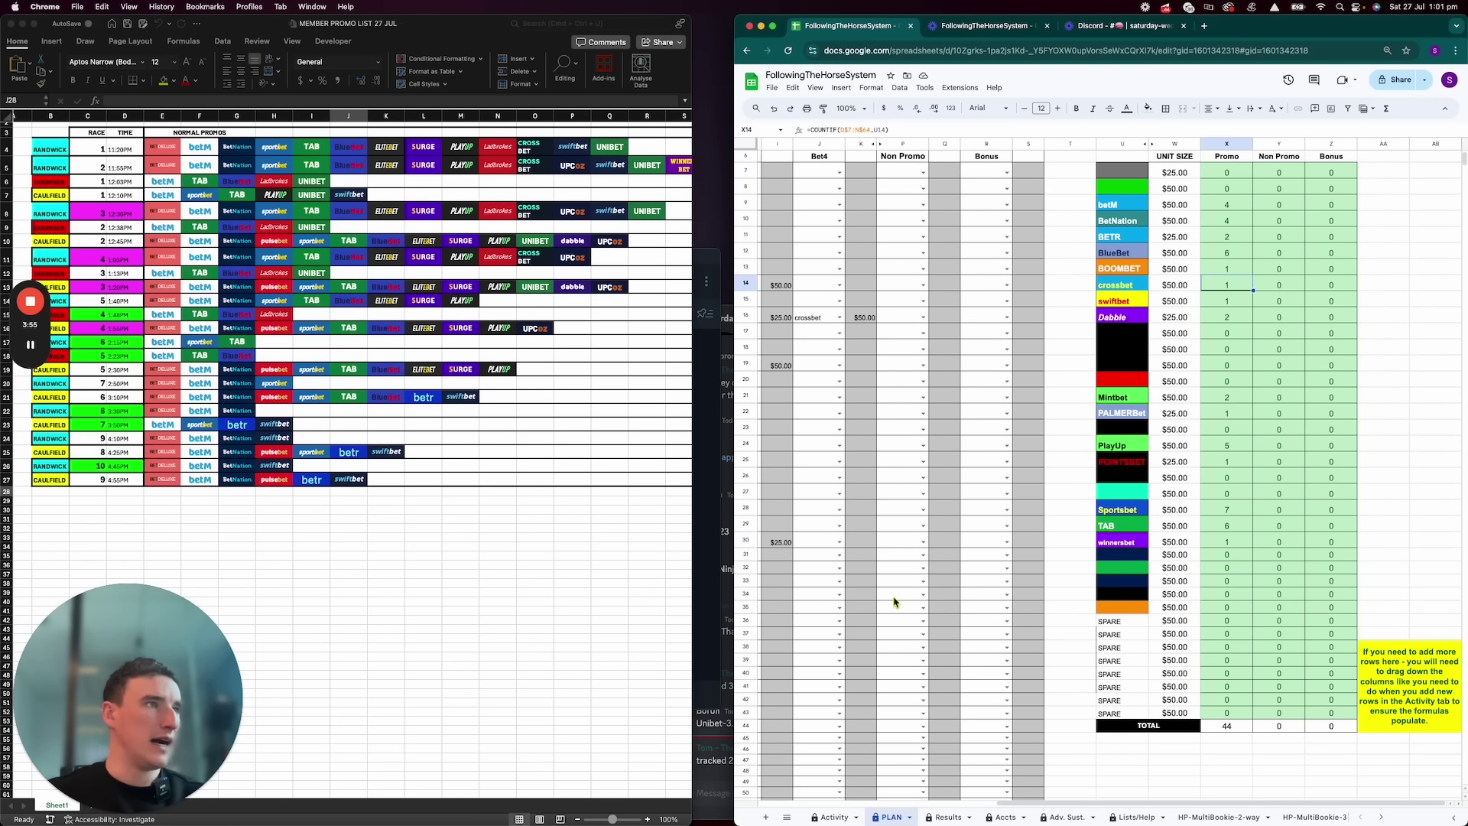
scroll(895, 602, left, 10)
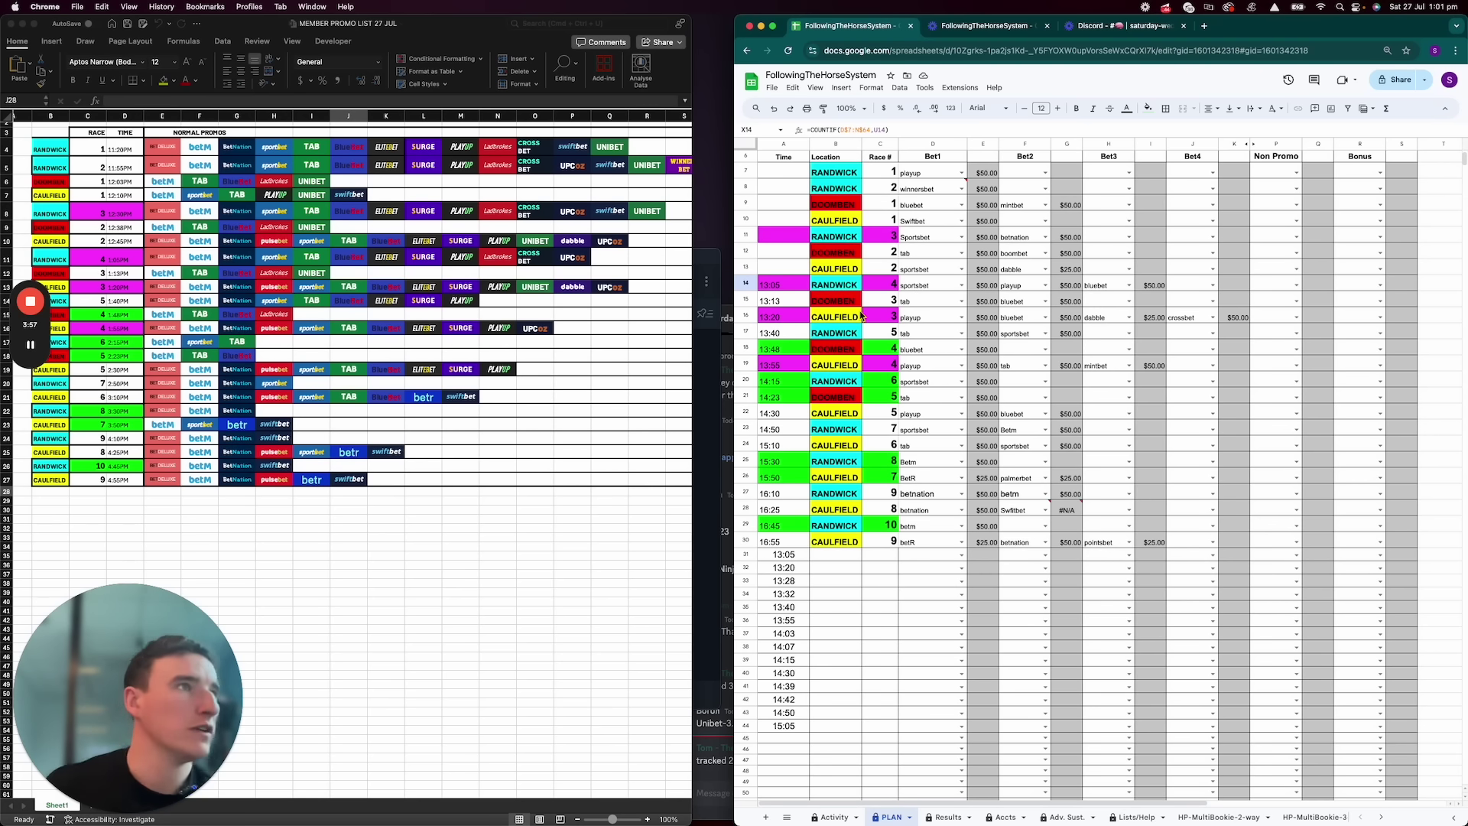
Review the planned bets for the 13:20 Caulfield race and change its Bet2 bookie to crossbet
click(931, 316)
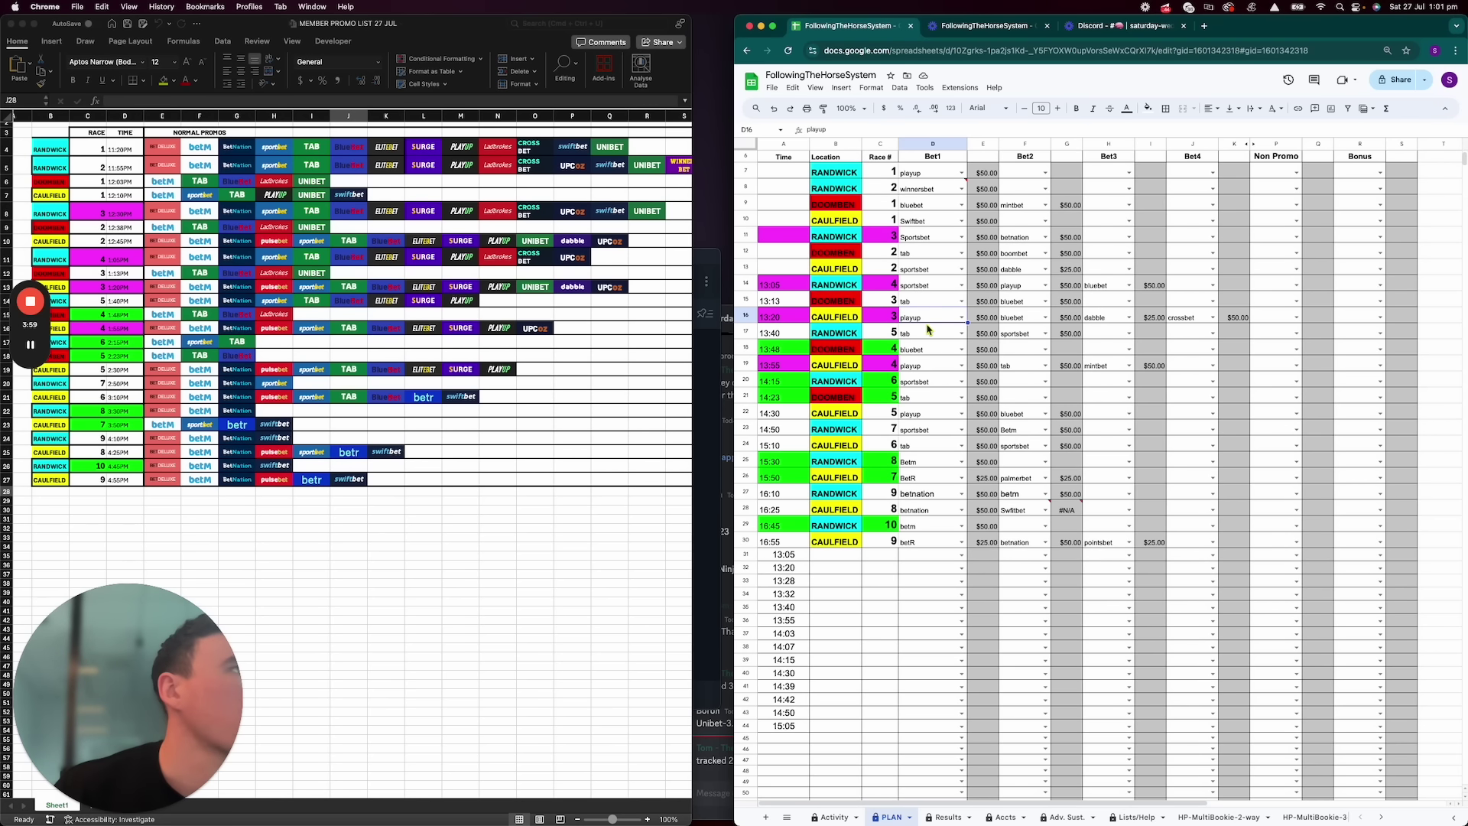
click(1021, 319)
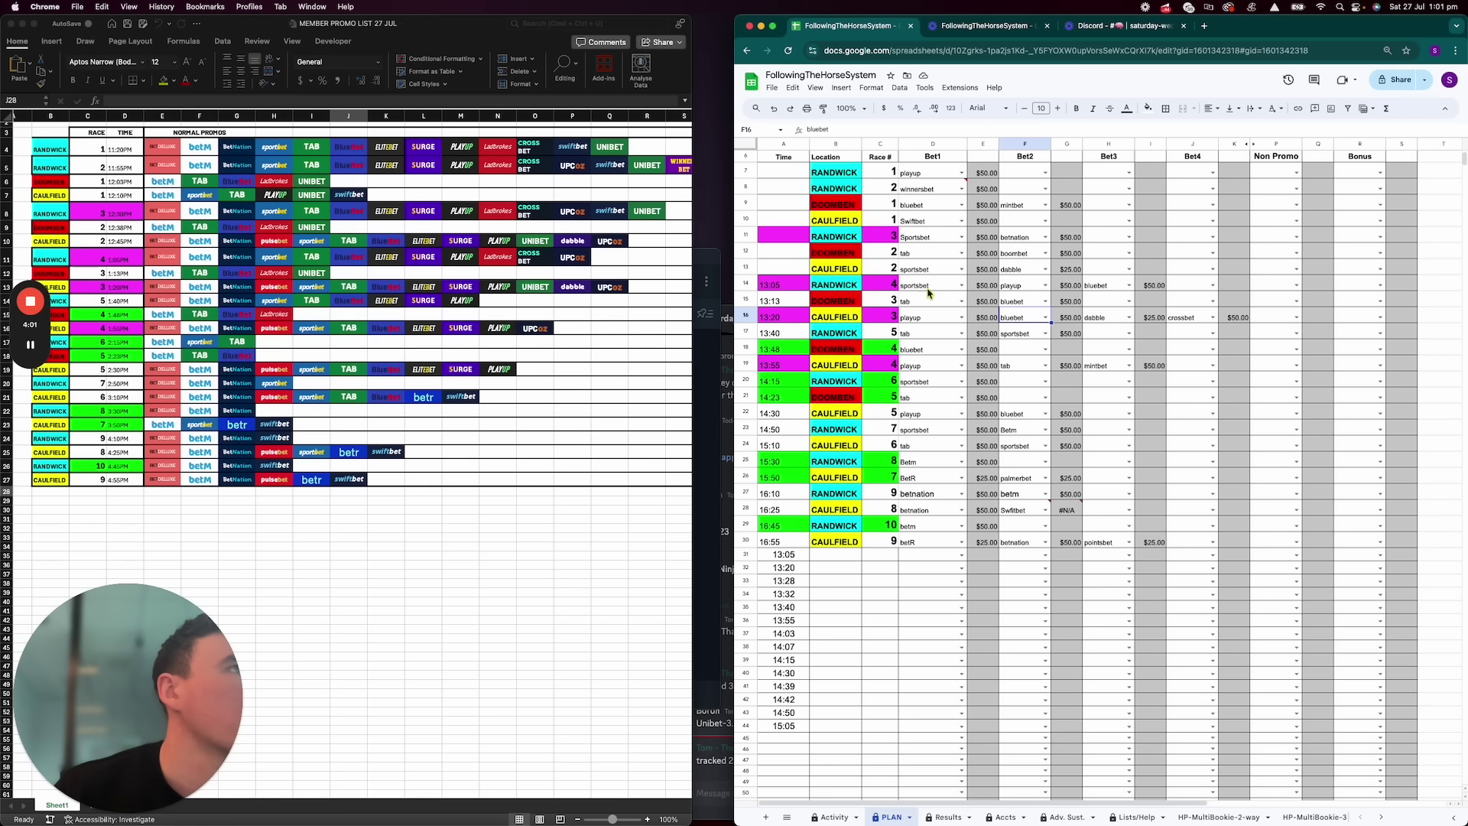
click(942, 321)
click(1025, 321)
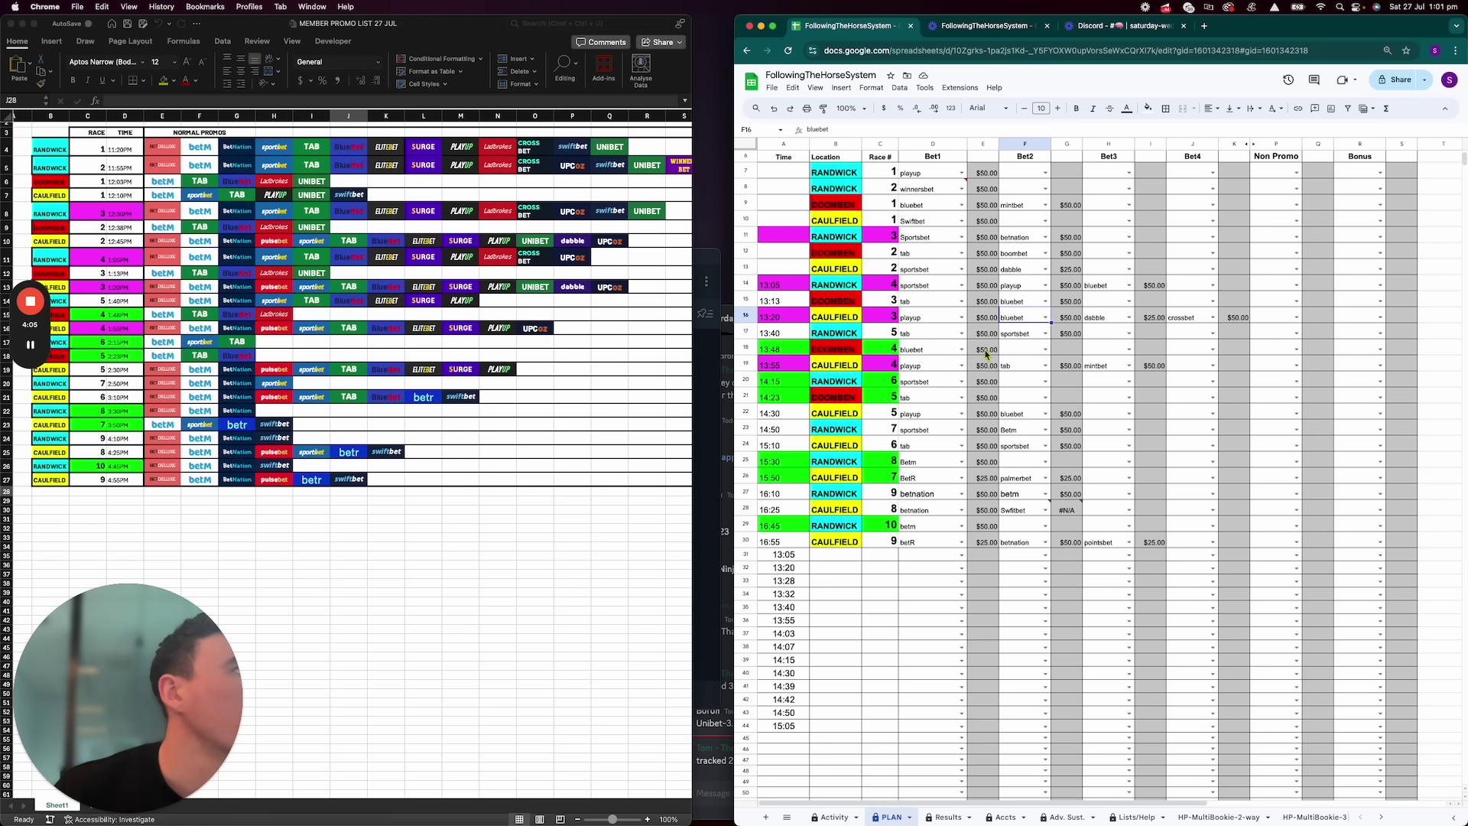
click(1096, 322)
click(1183, 318)
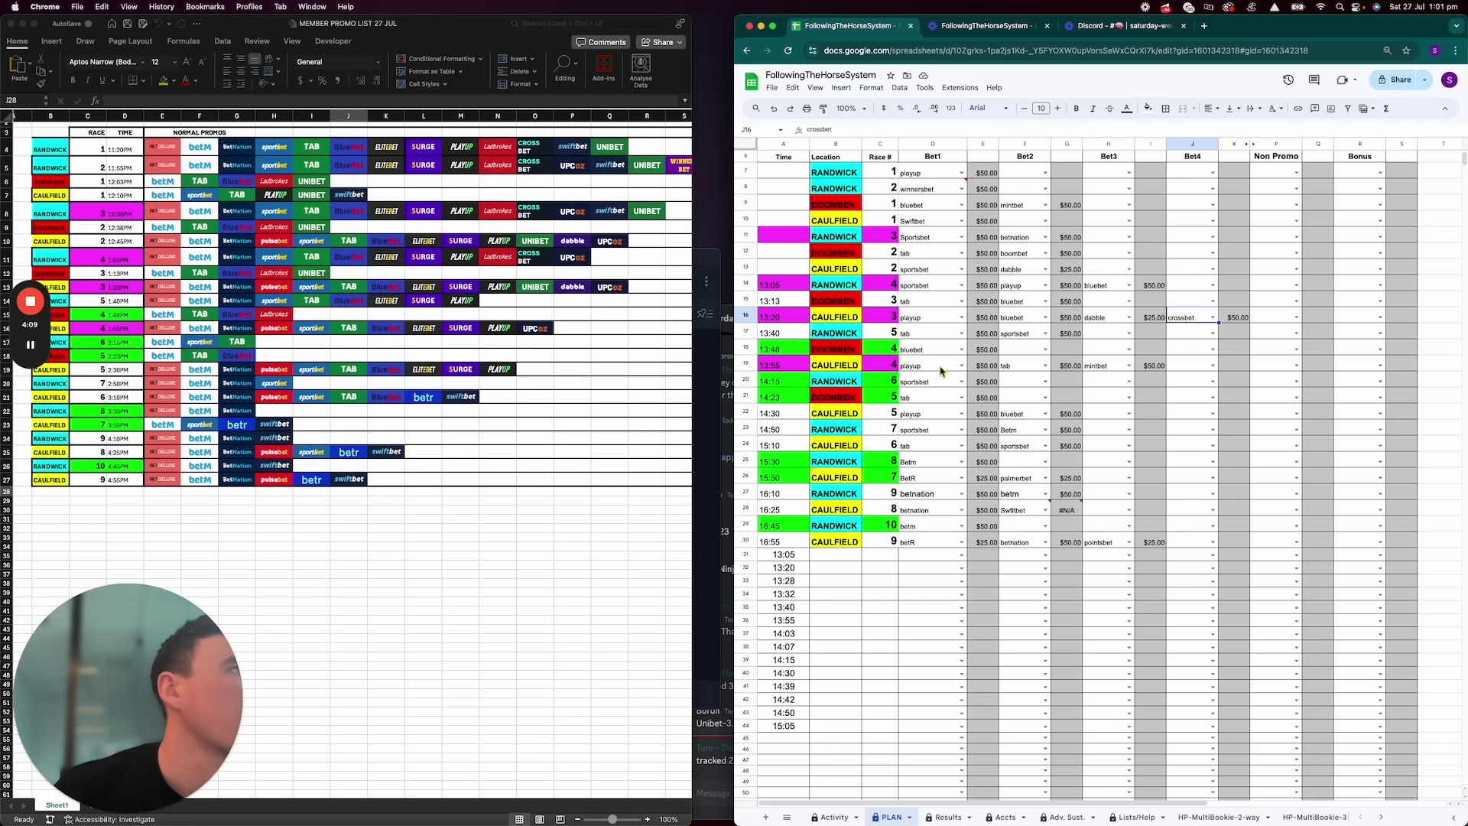
click(1020, 321)
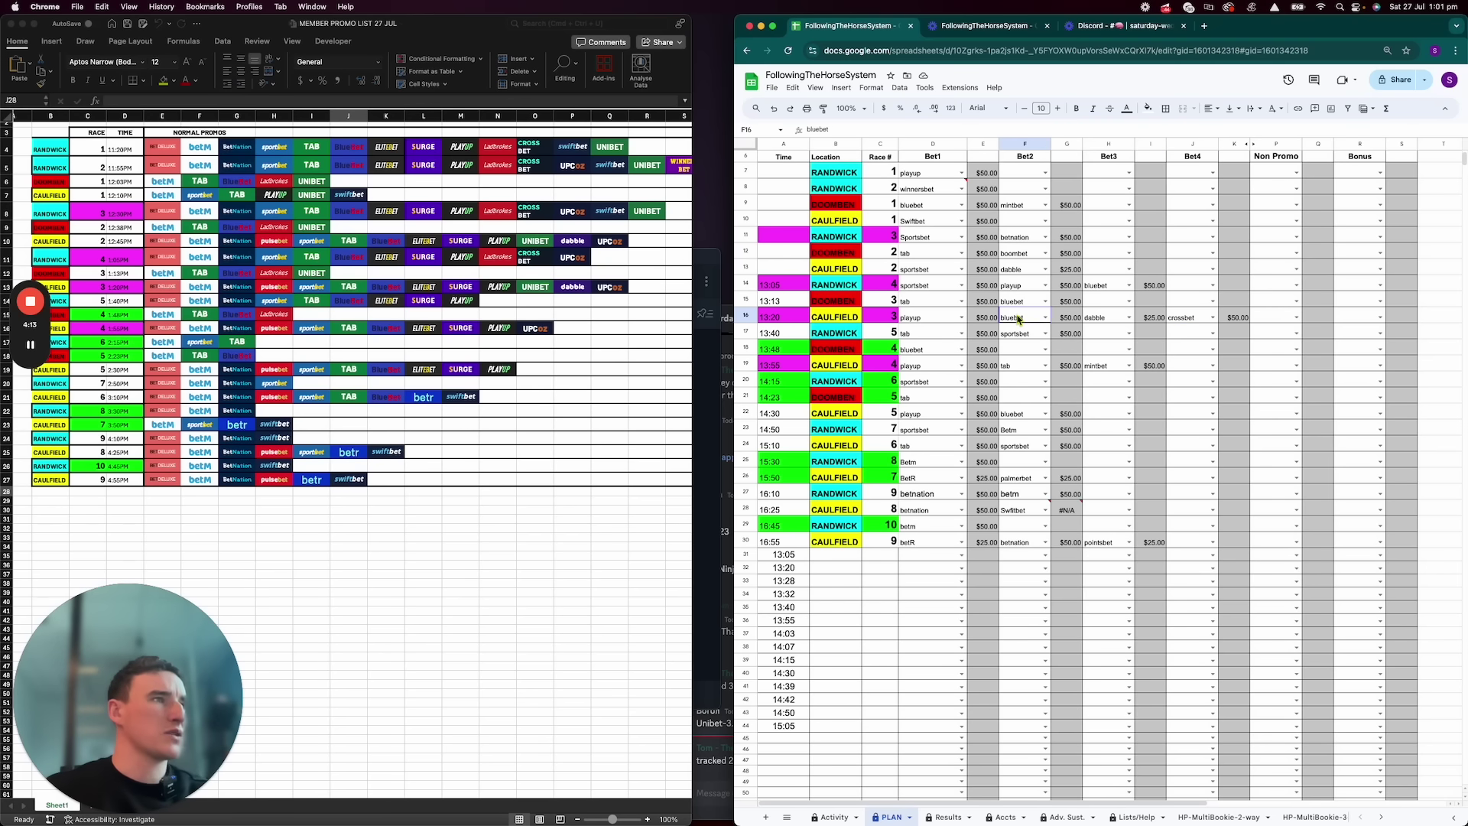
text(cross)
key(Return)
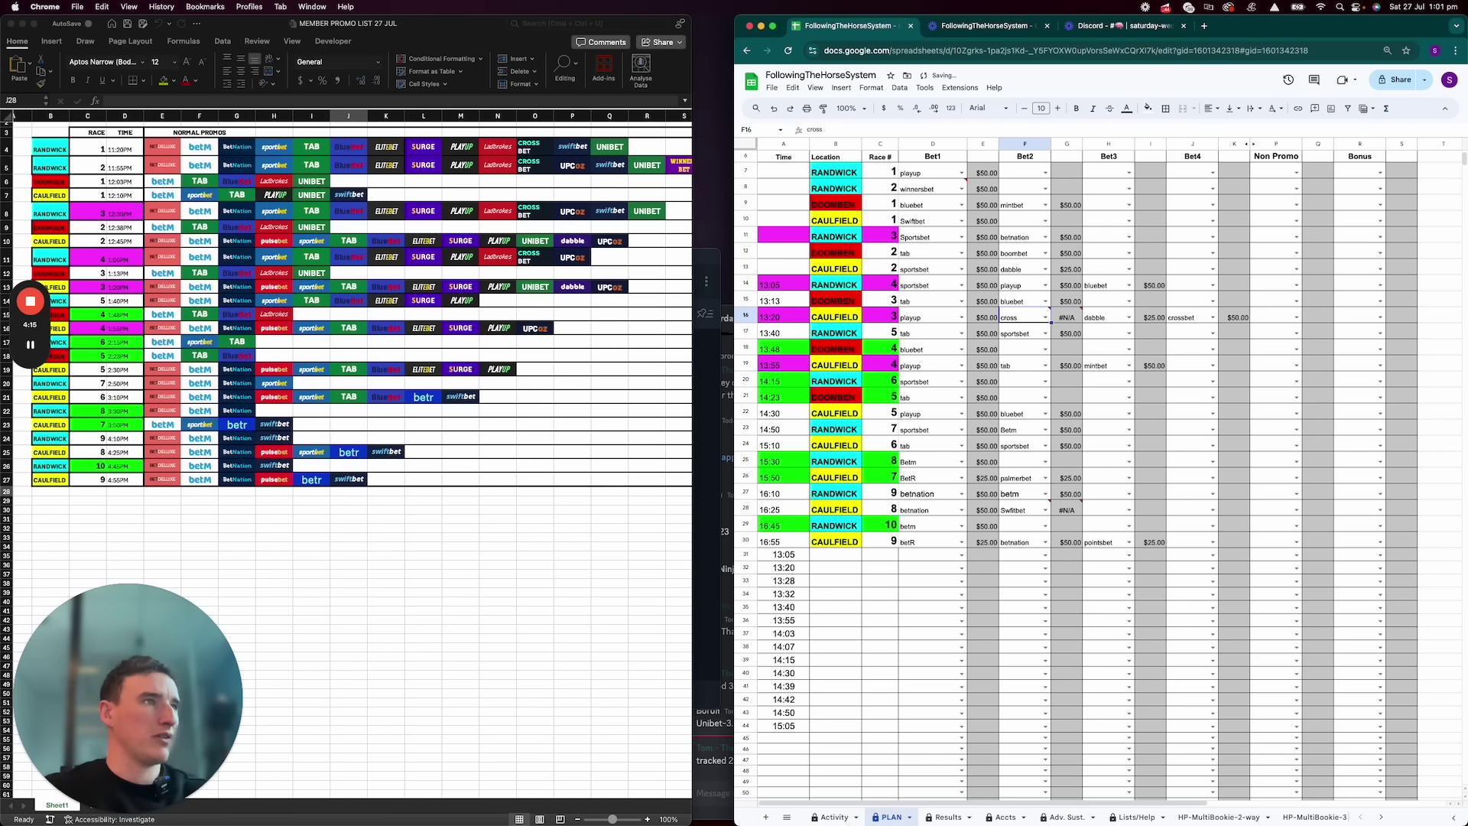
text(bet)
key(Return)
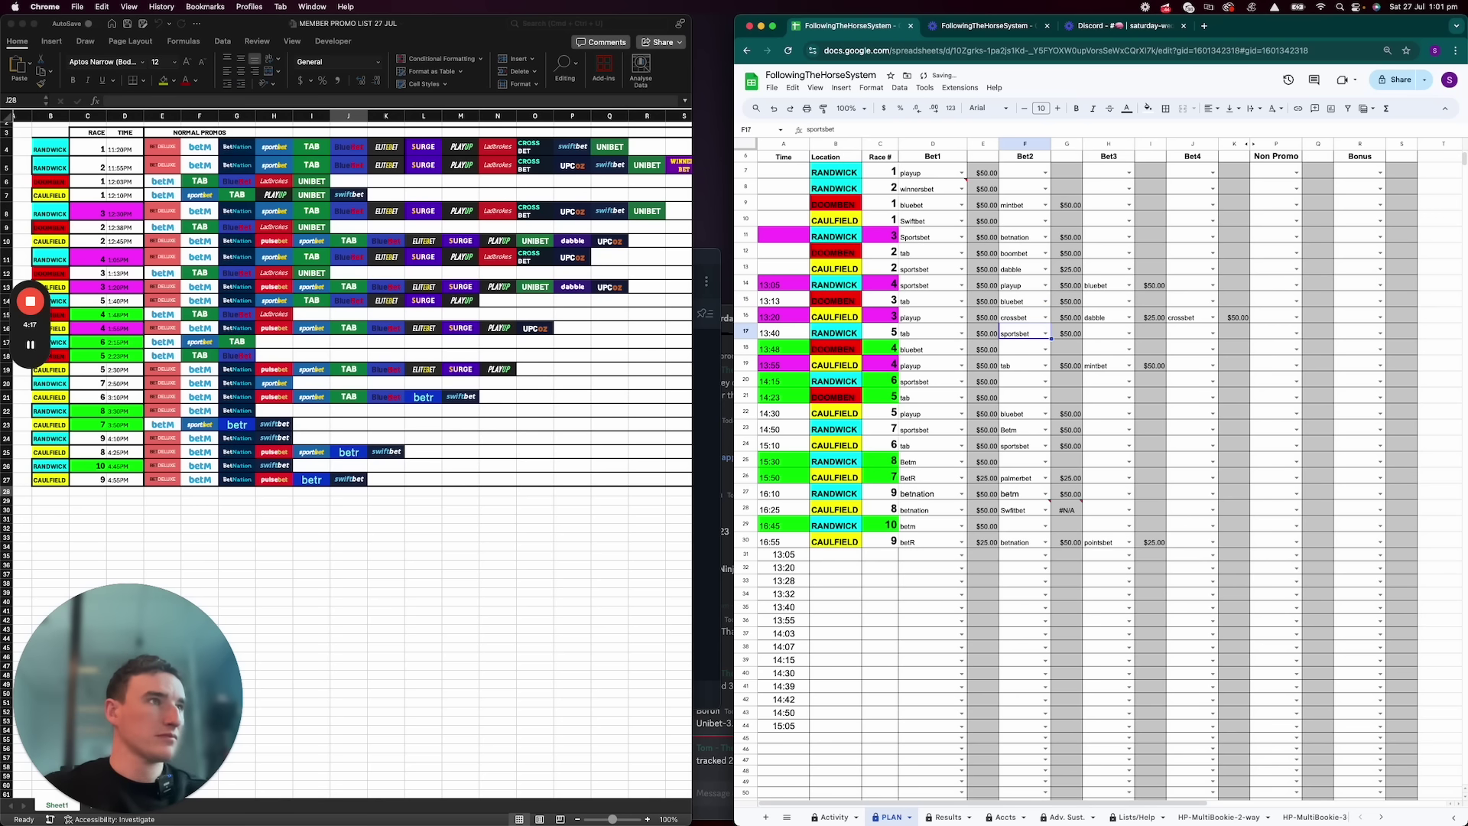
key(super+z)
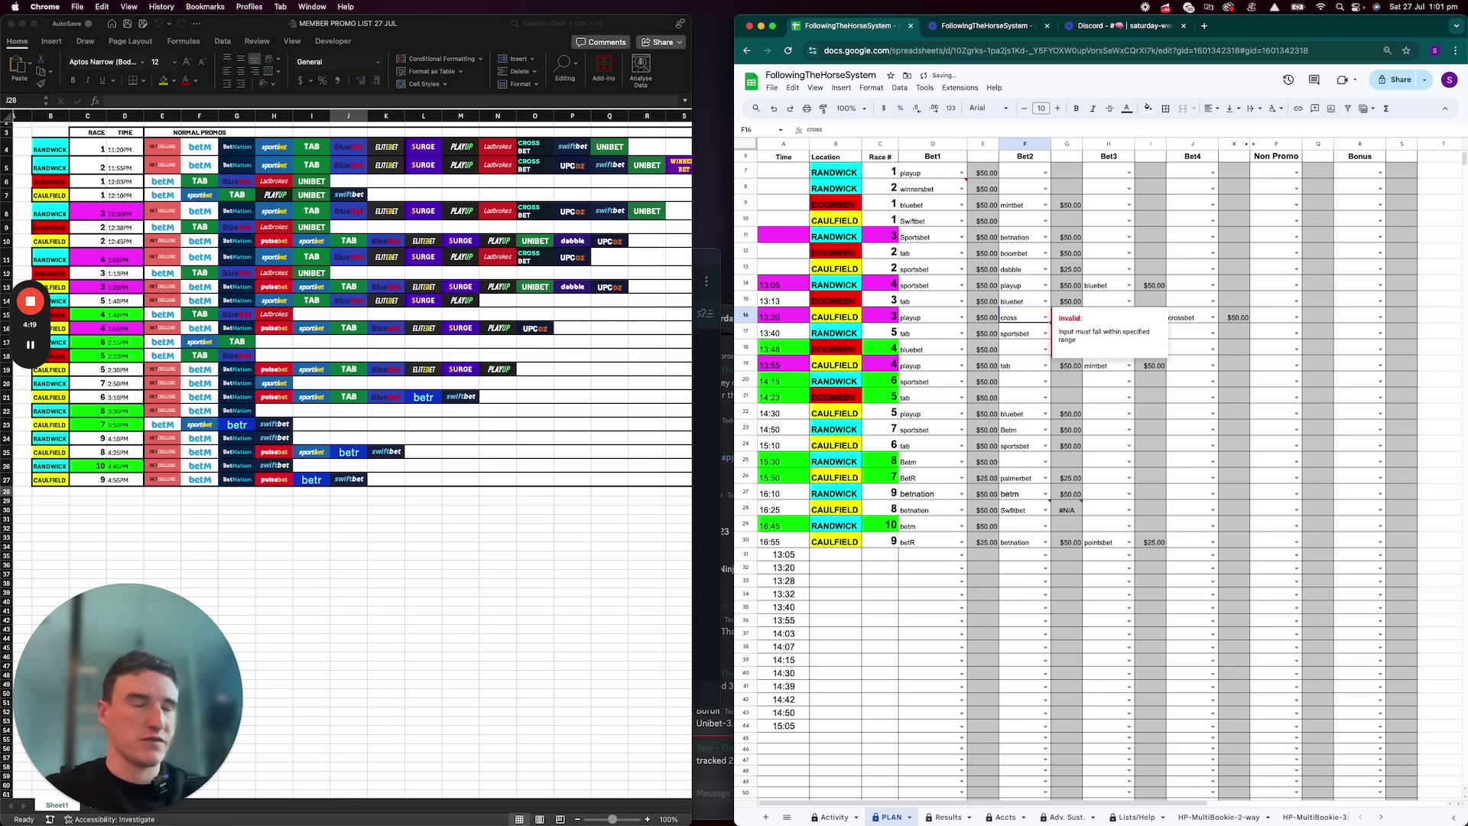
key(super+shift+z)
Change the Bet4 bookie of the 13:20 Caulfield race to bluebet
key(Right)
key(Right)
key(Right)
key(Right)
text(bluebet)
key(Return)
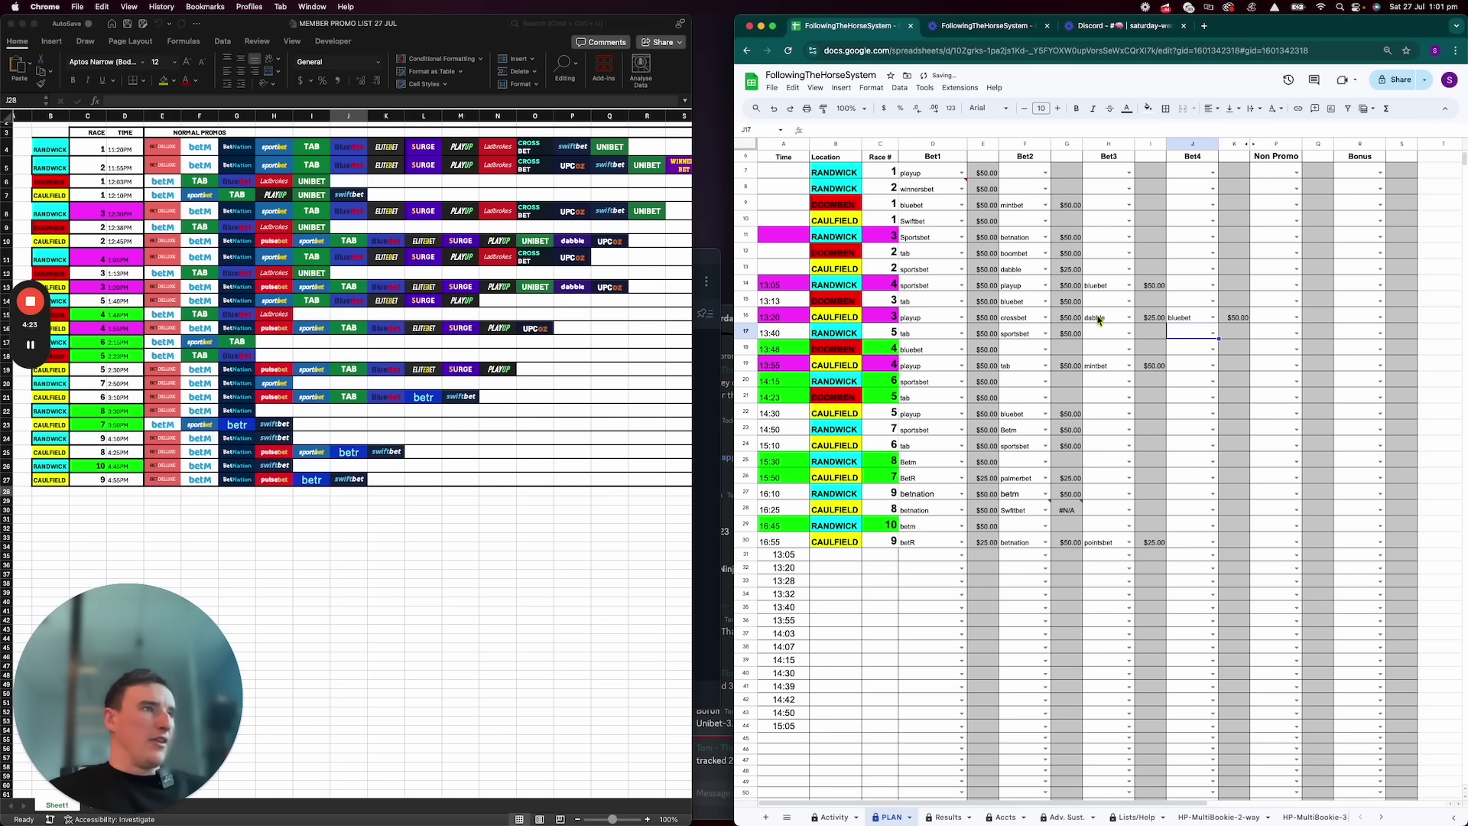
Check the bookies and stakes of all four planned bets for the 13:20 Caulfield race
click(922, 320)
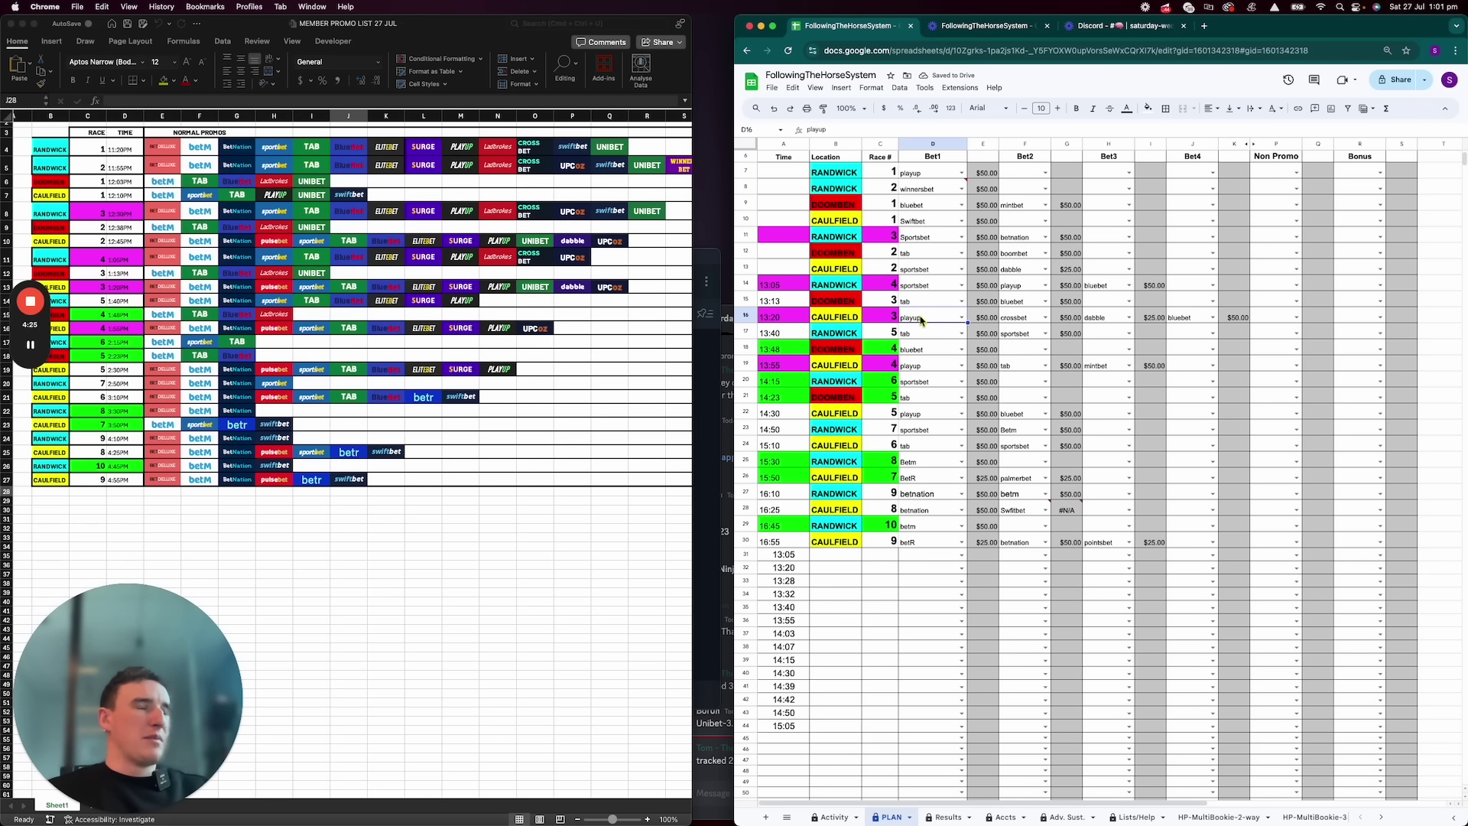
click(1022, 319)
click(1102, 319)
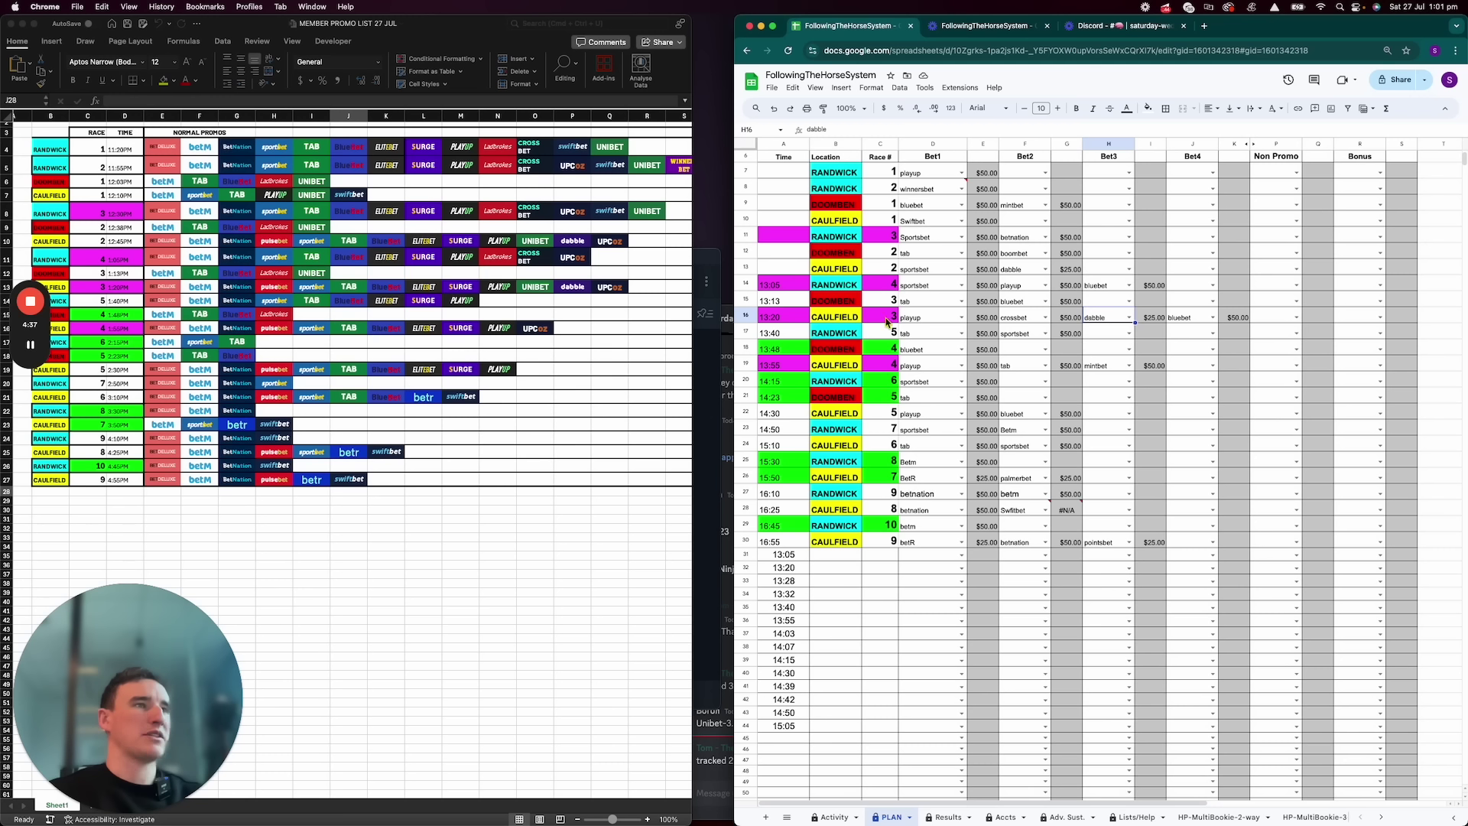
click(983, 319)
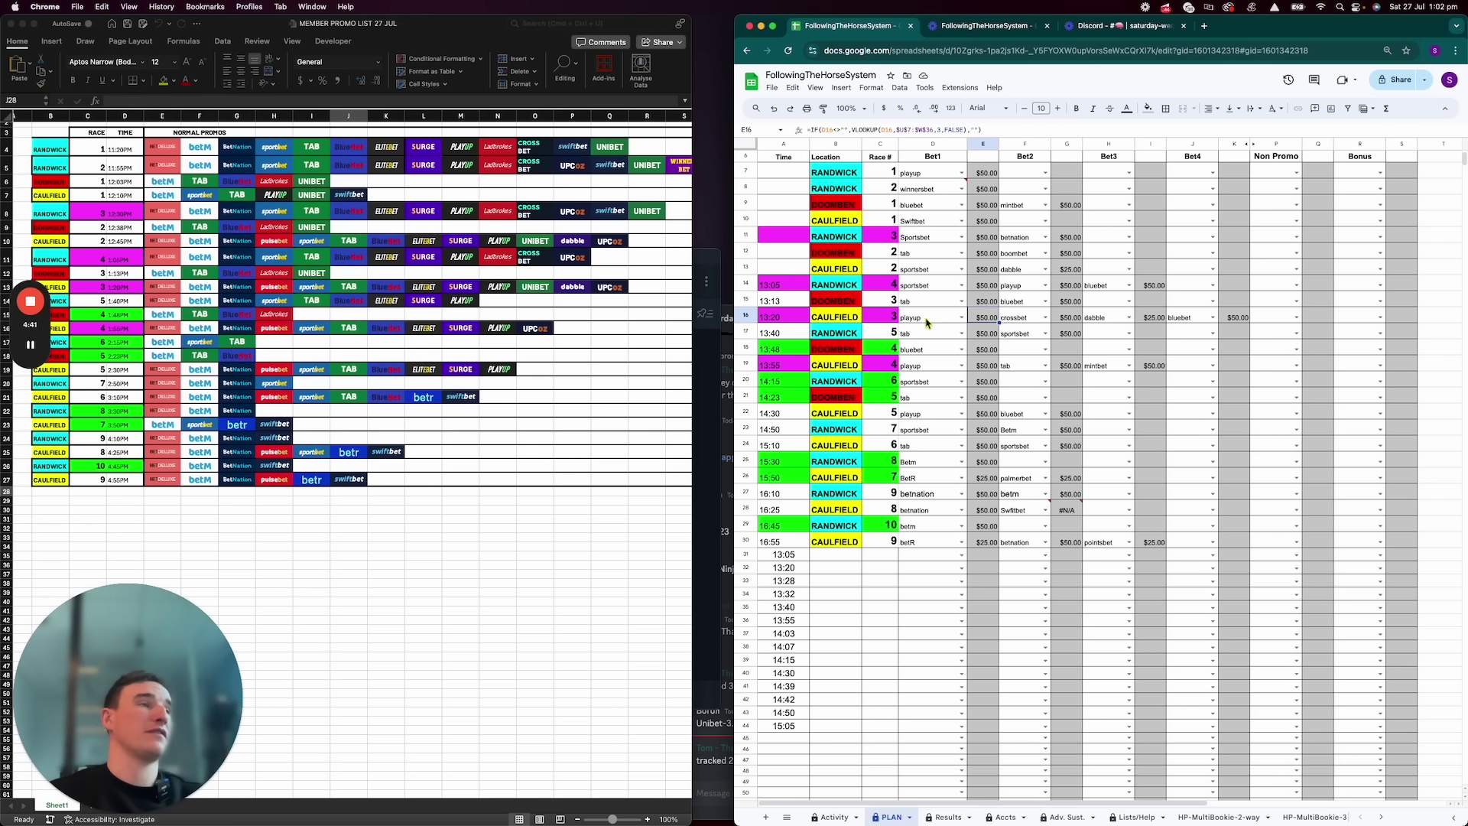
click(1072, 322)
click(1147, 319)
click(1239, 320)
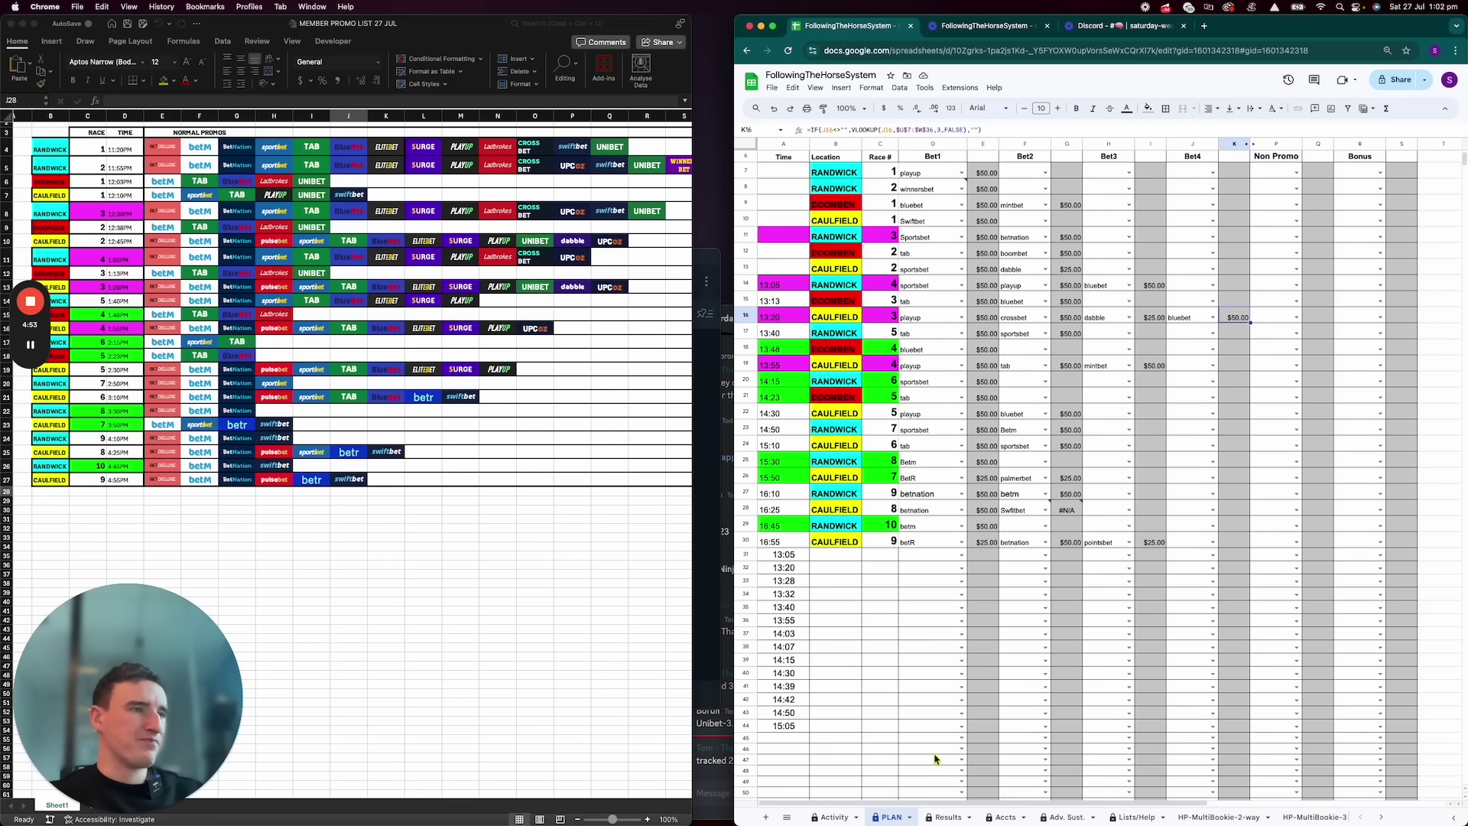
Glance over the promo counts and check the three bookies planned for the 13:55 Caulfield race
scroll(937, 760, right, 8)
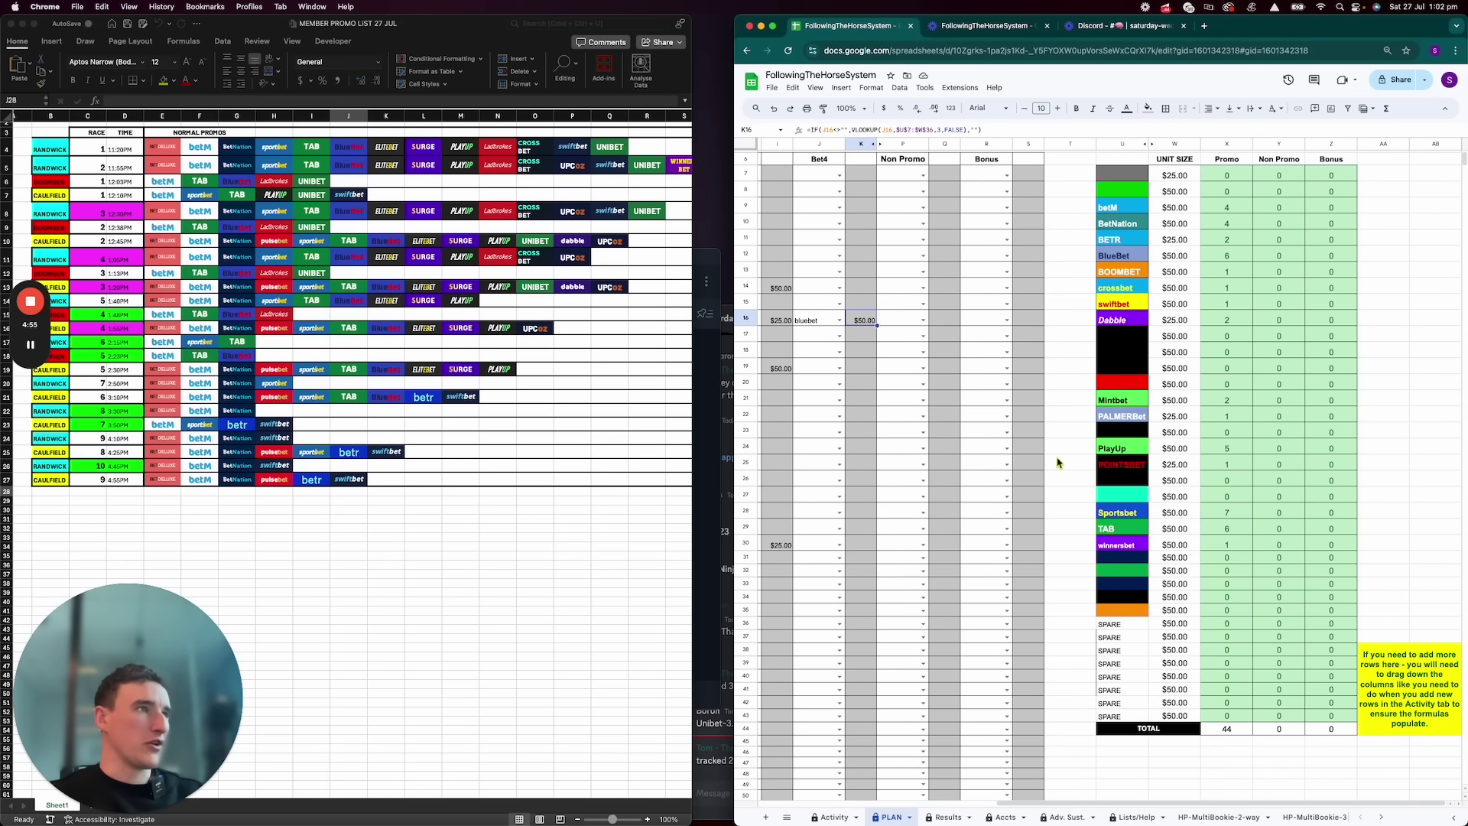
scroll(1055, 463, left, 8)
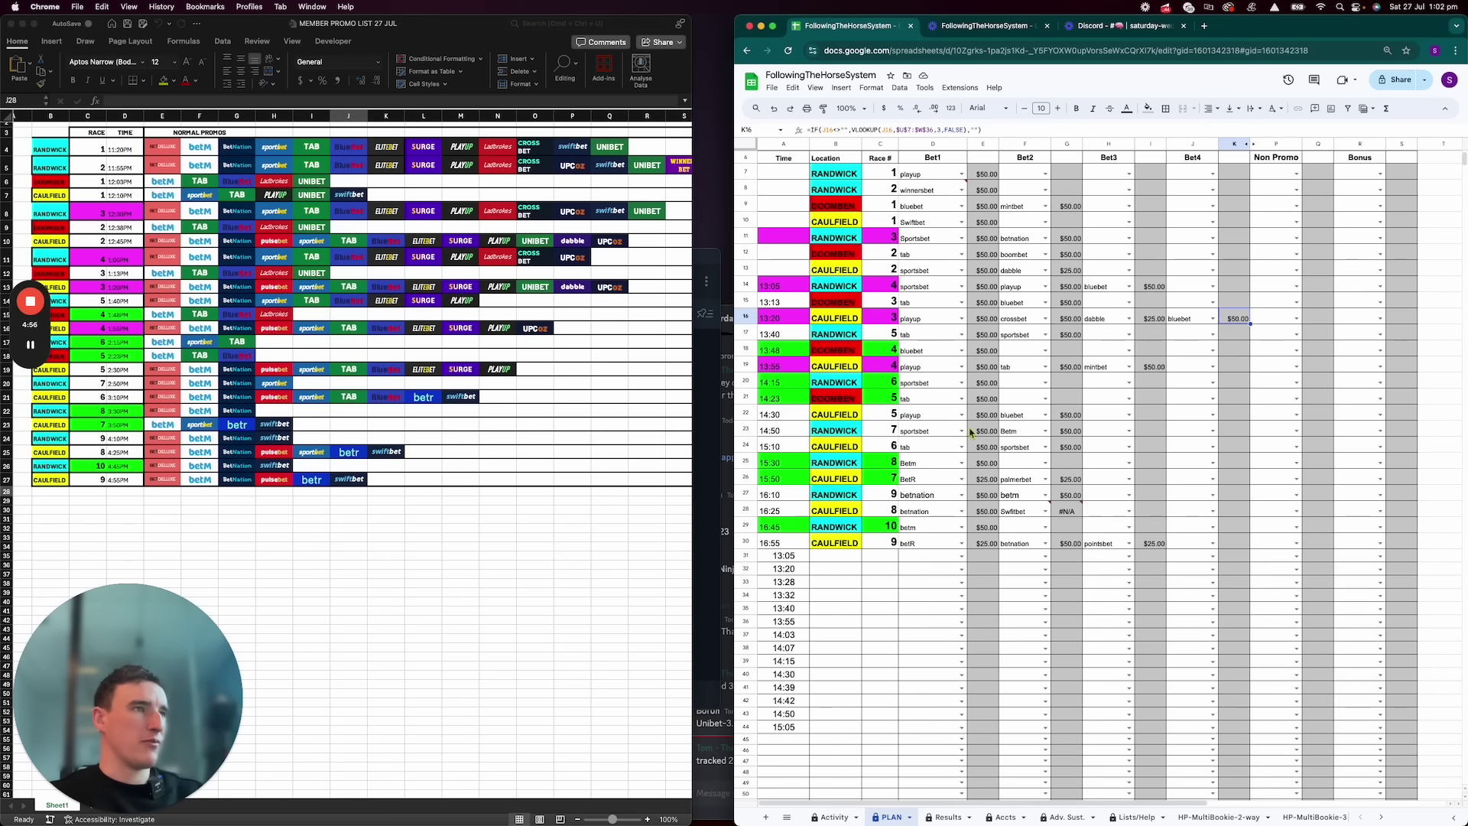
click(930, 371)
click(1025, 375)
click(1101, 372)
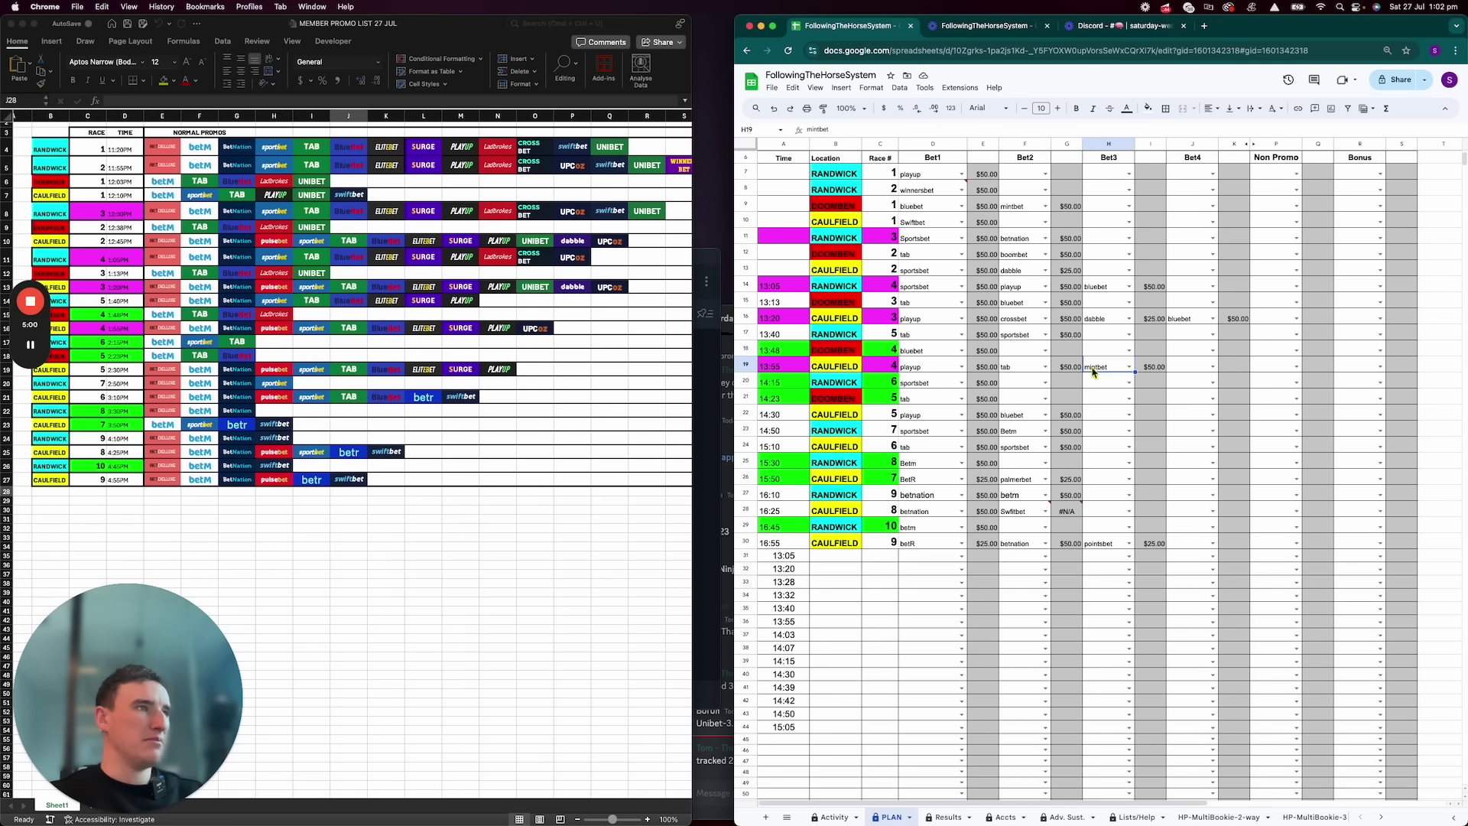
Change the Bet2 bookie of the 15:10 Caulfield race to crossbet
click(931, 418)
click(938, 450)
click(1019, 450)
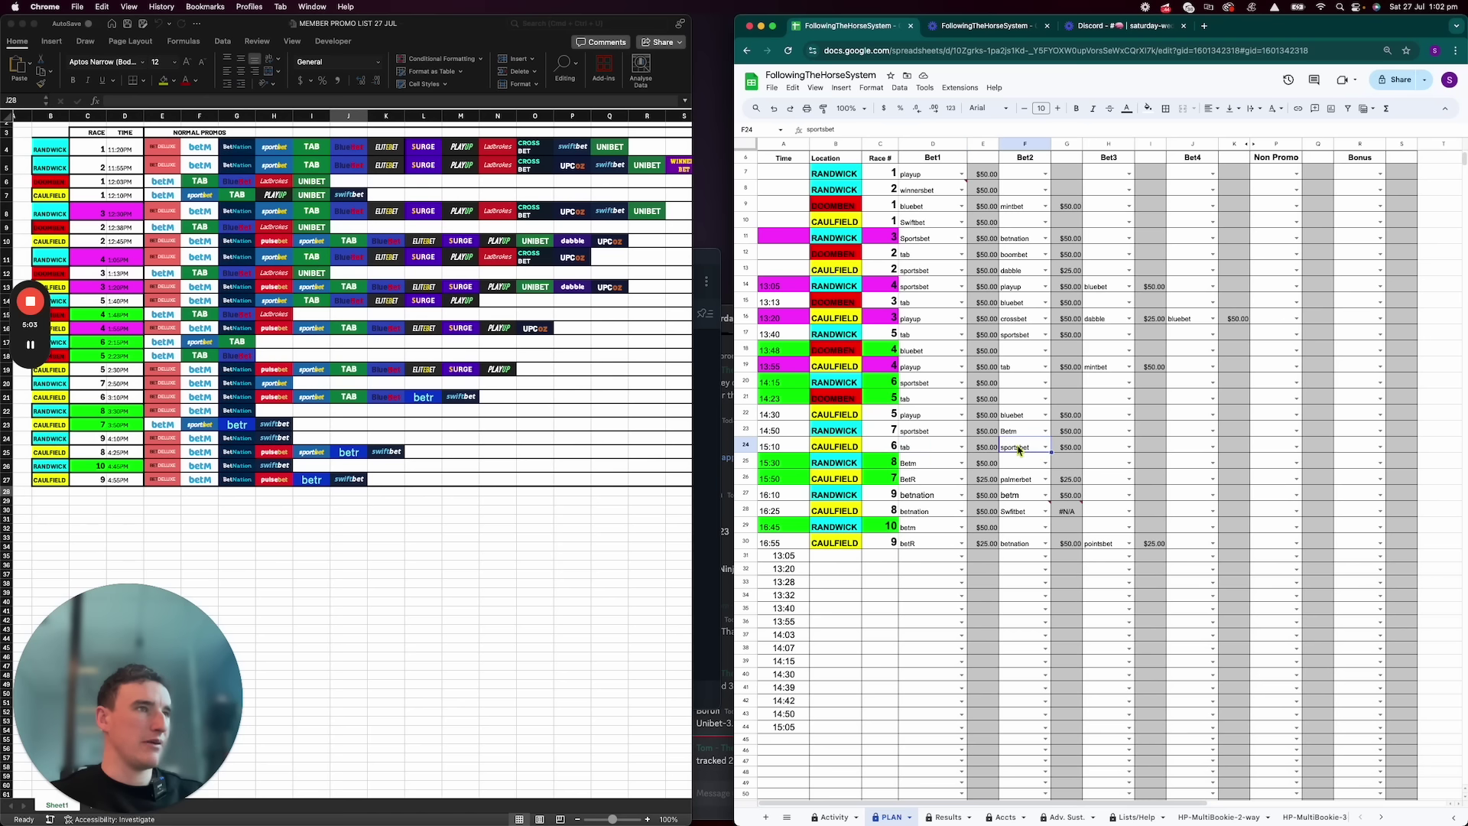
text(crossbet)
key(Return)
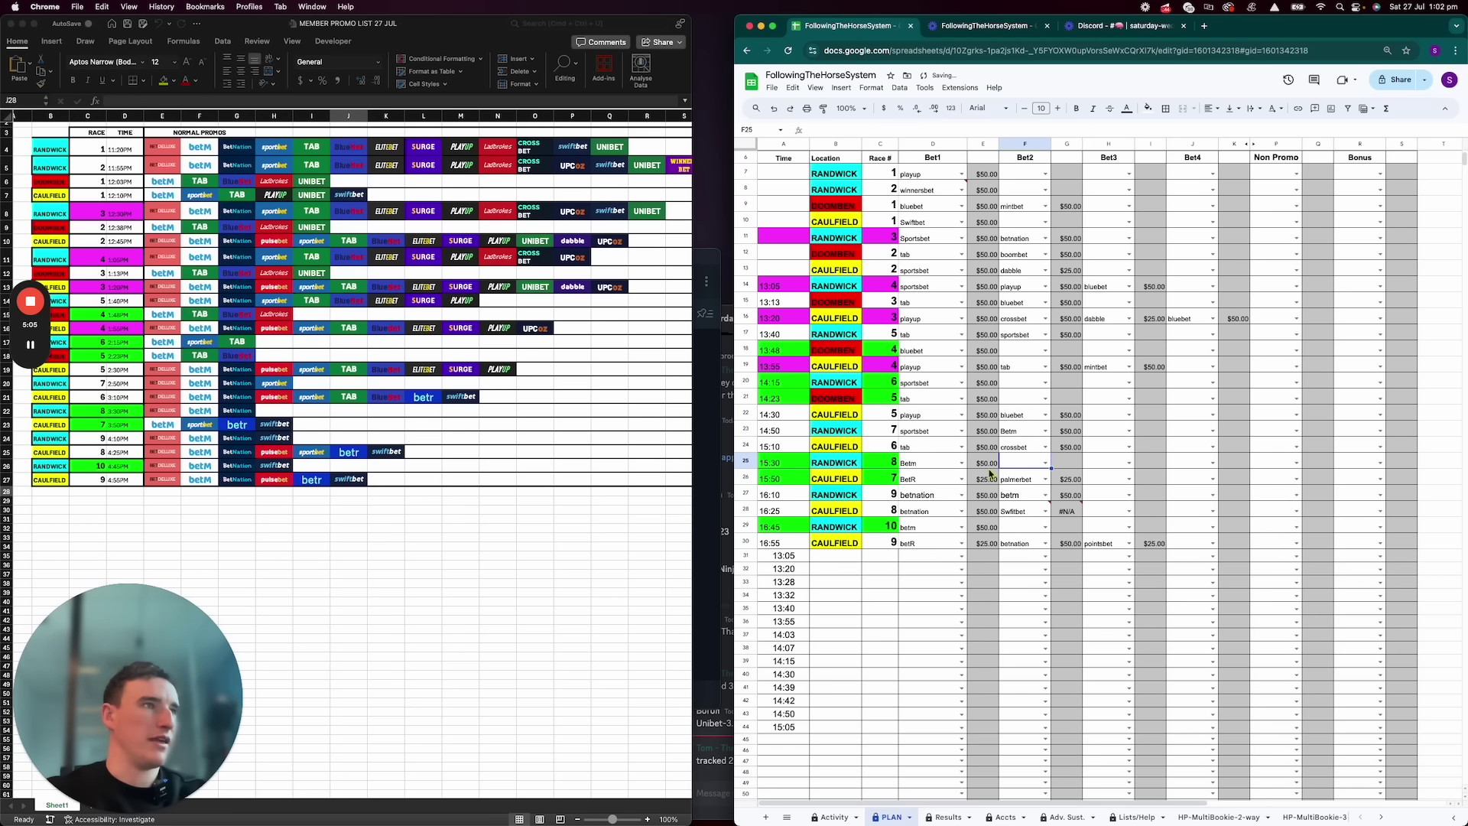
Check the promo counts of BlueBet, PlayUp, Sportsbet and TAB in the bookie summary
scroll(1124, 449, right, 5)
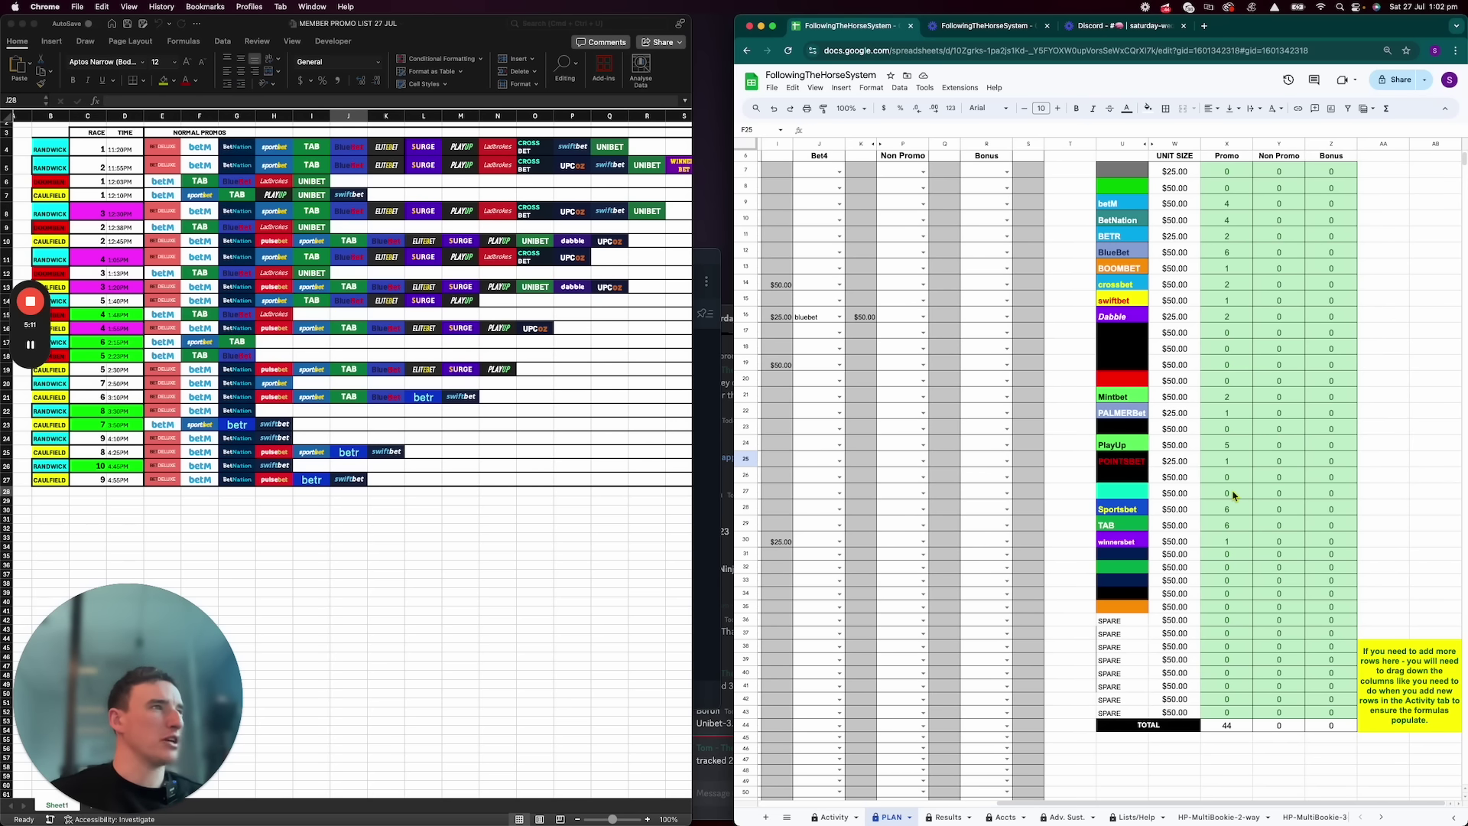
click(1224, 251)
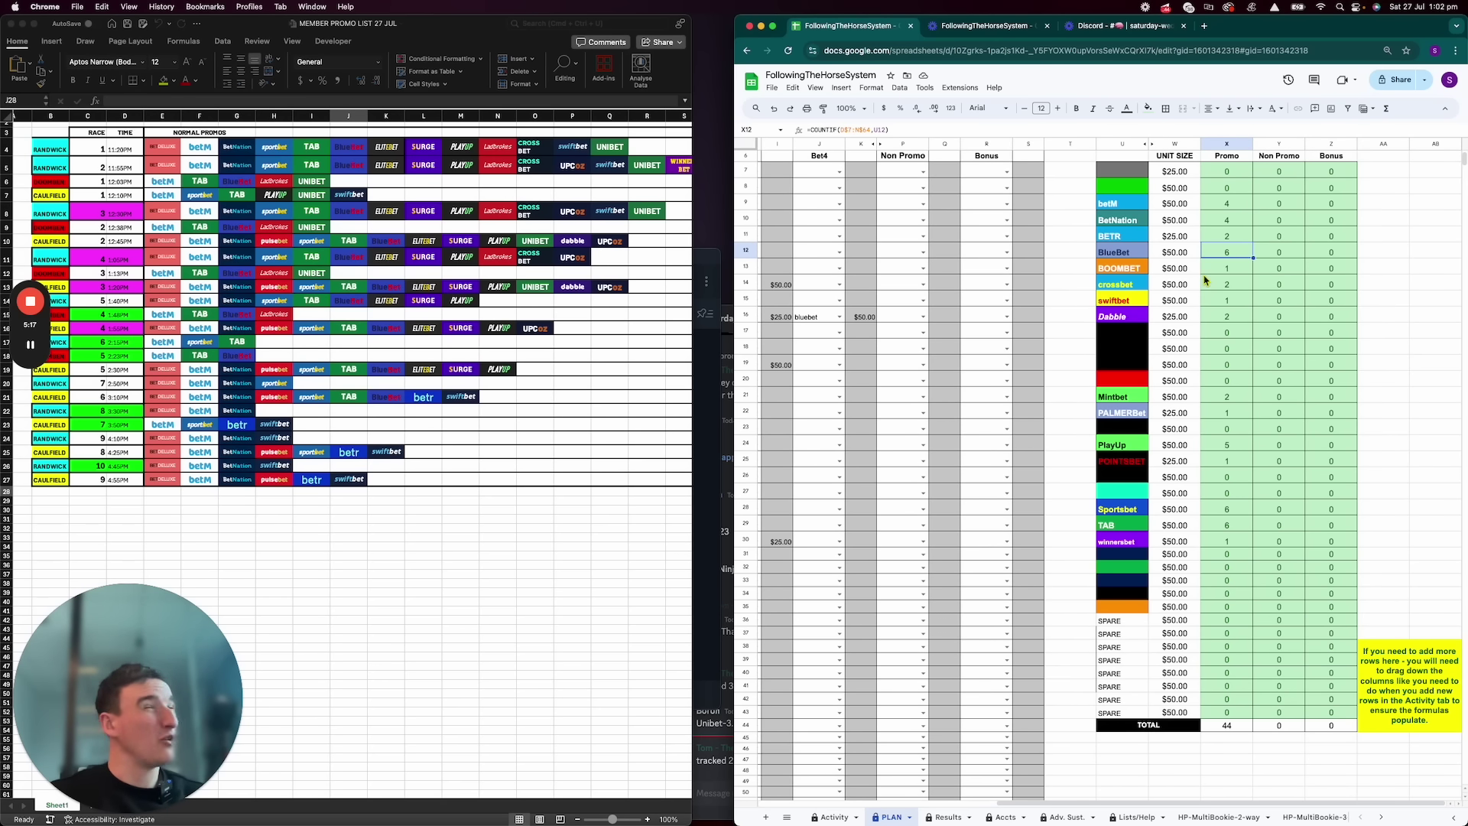
click(1226, 444)
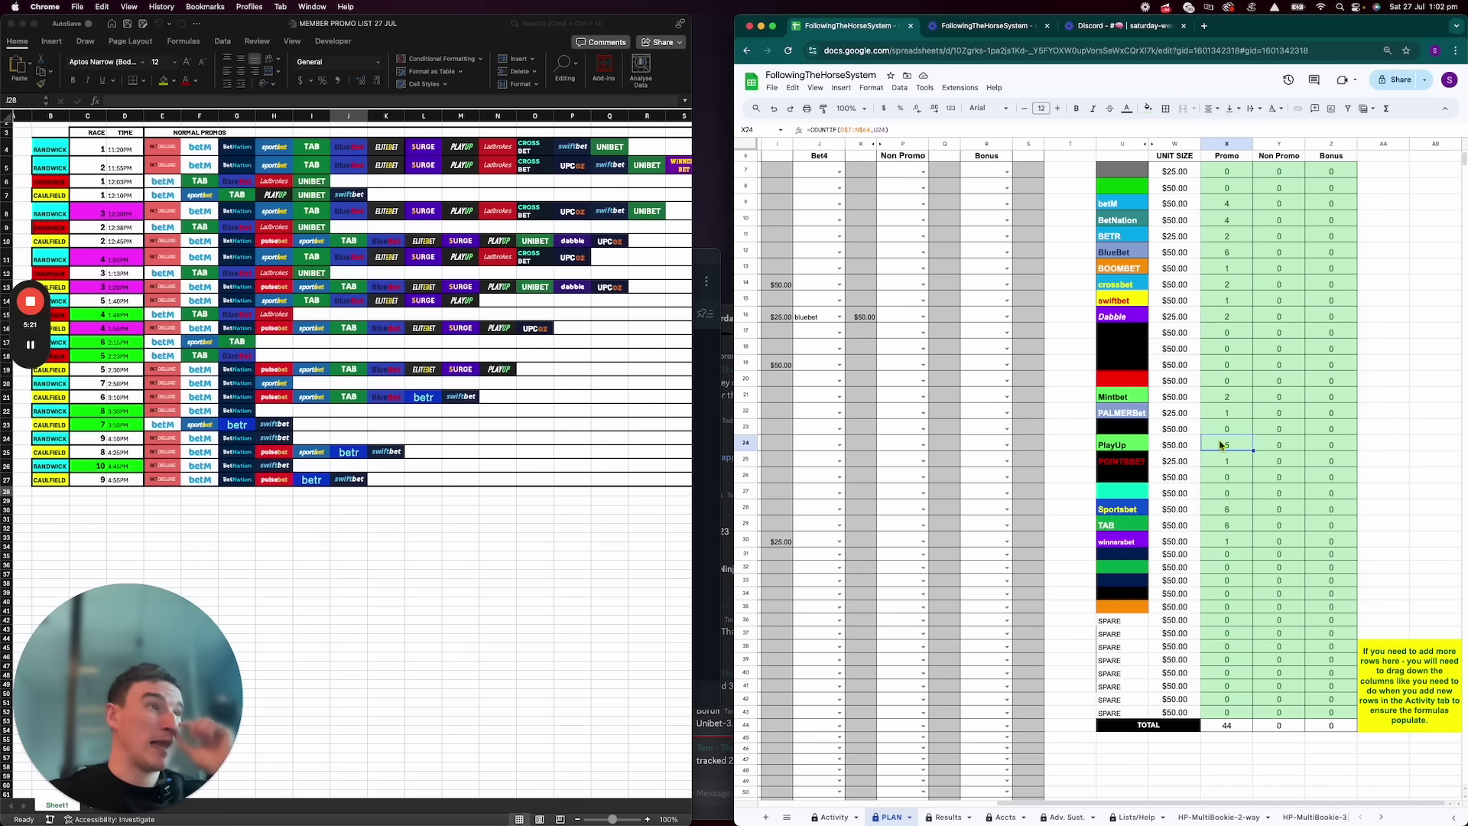
click(1224, 253)
click(1227, 443)
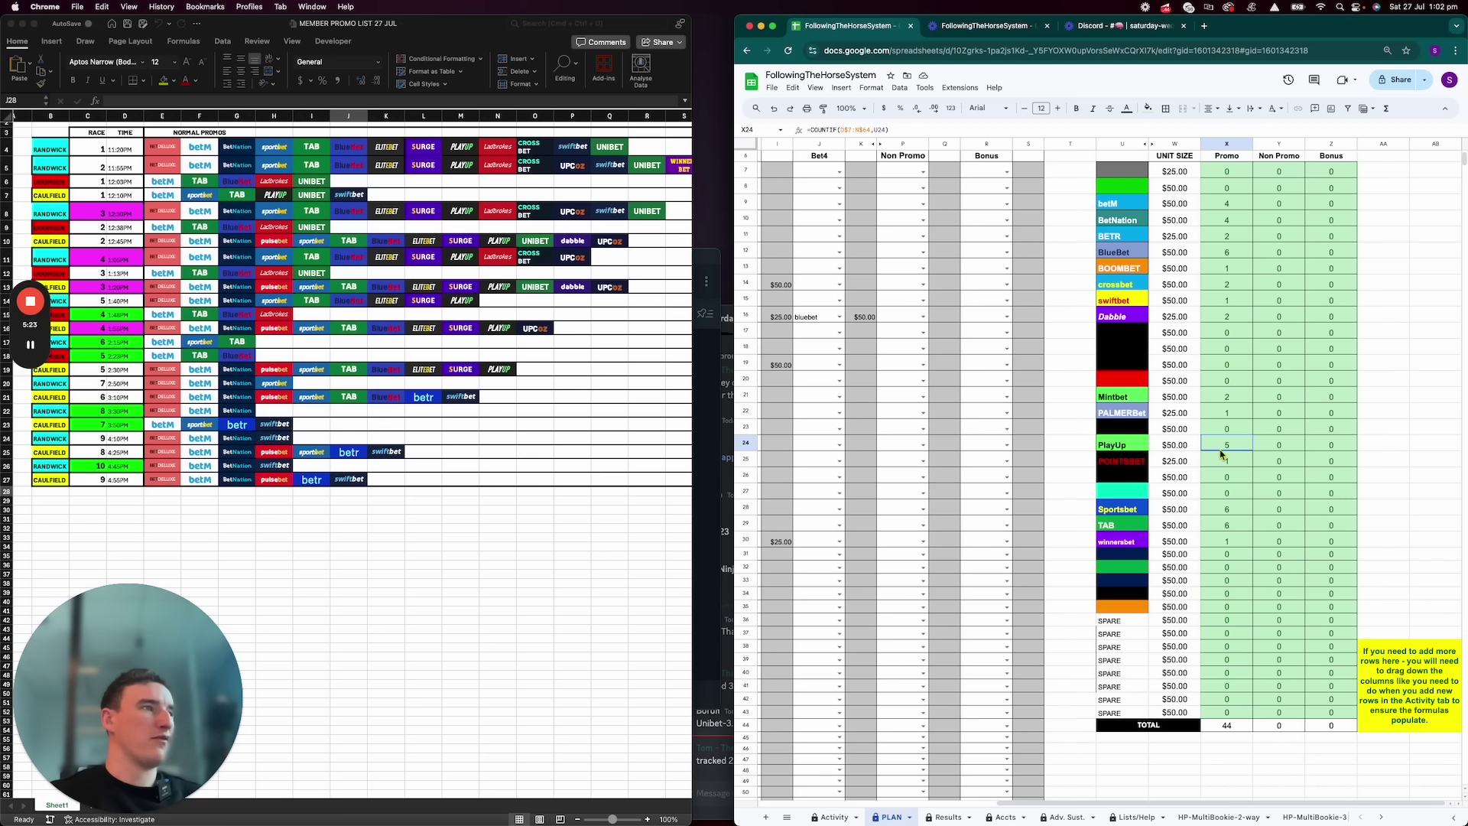
click(1224, 511)
click(1226, 520)
click(1228, 513)
click(1232, 520)
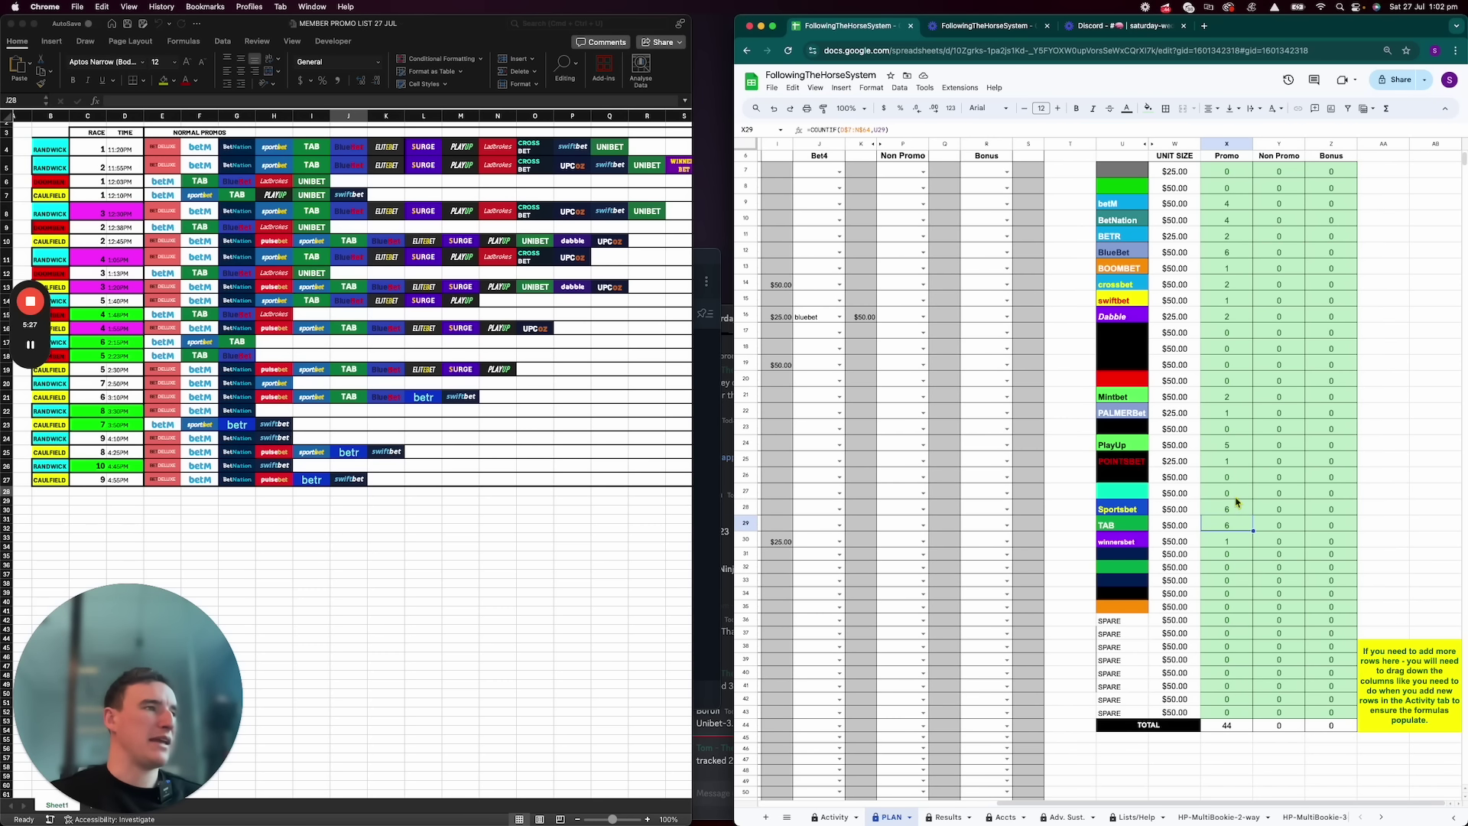
click(1220, 511)
click(1225, 522)
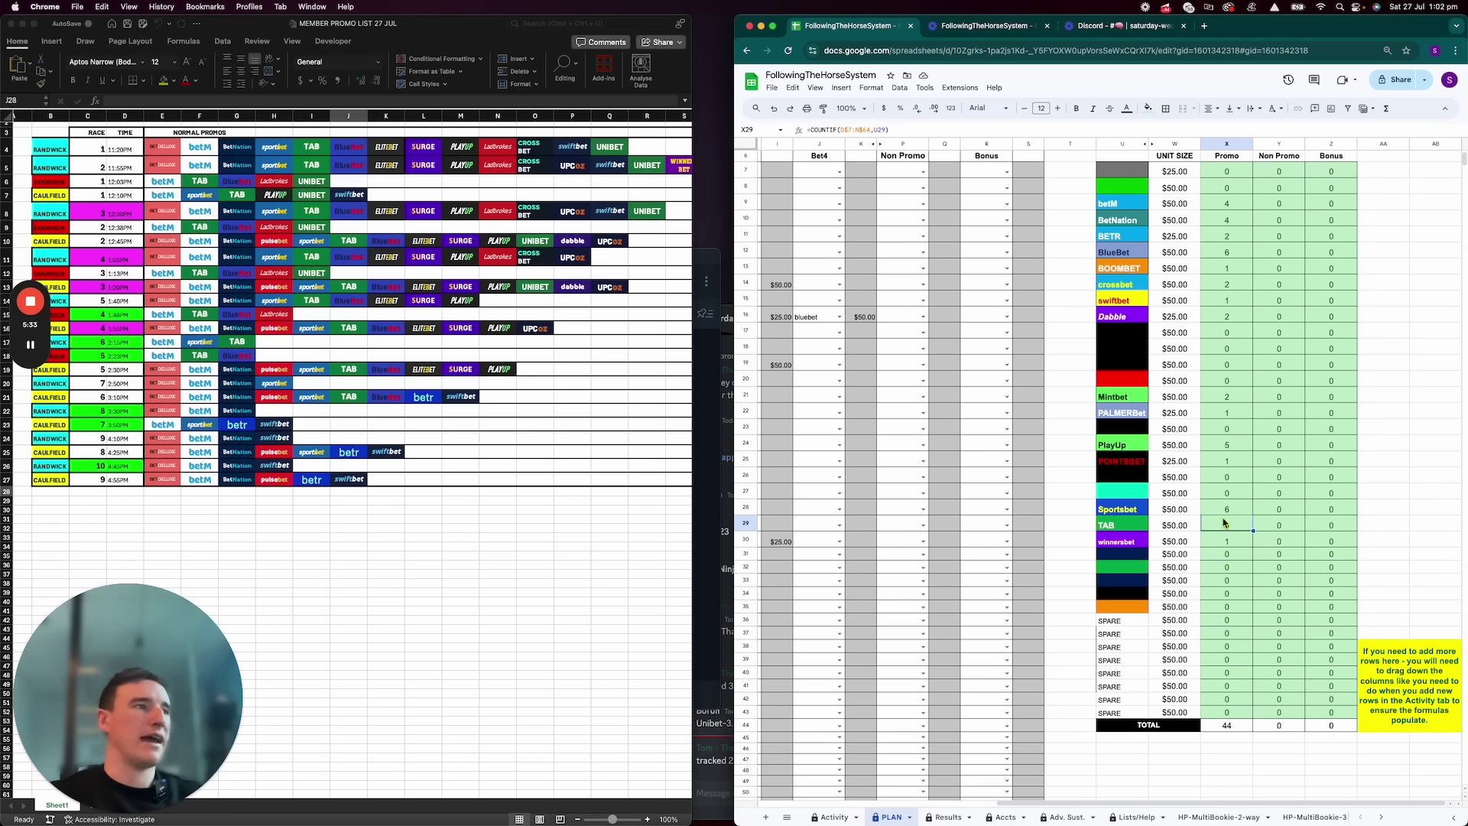
Compare the planned bets of all races with the bookies' promo counts, including betM
scroll(1207, 267, left, 5)
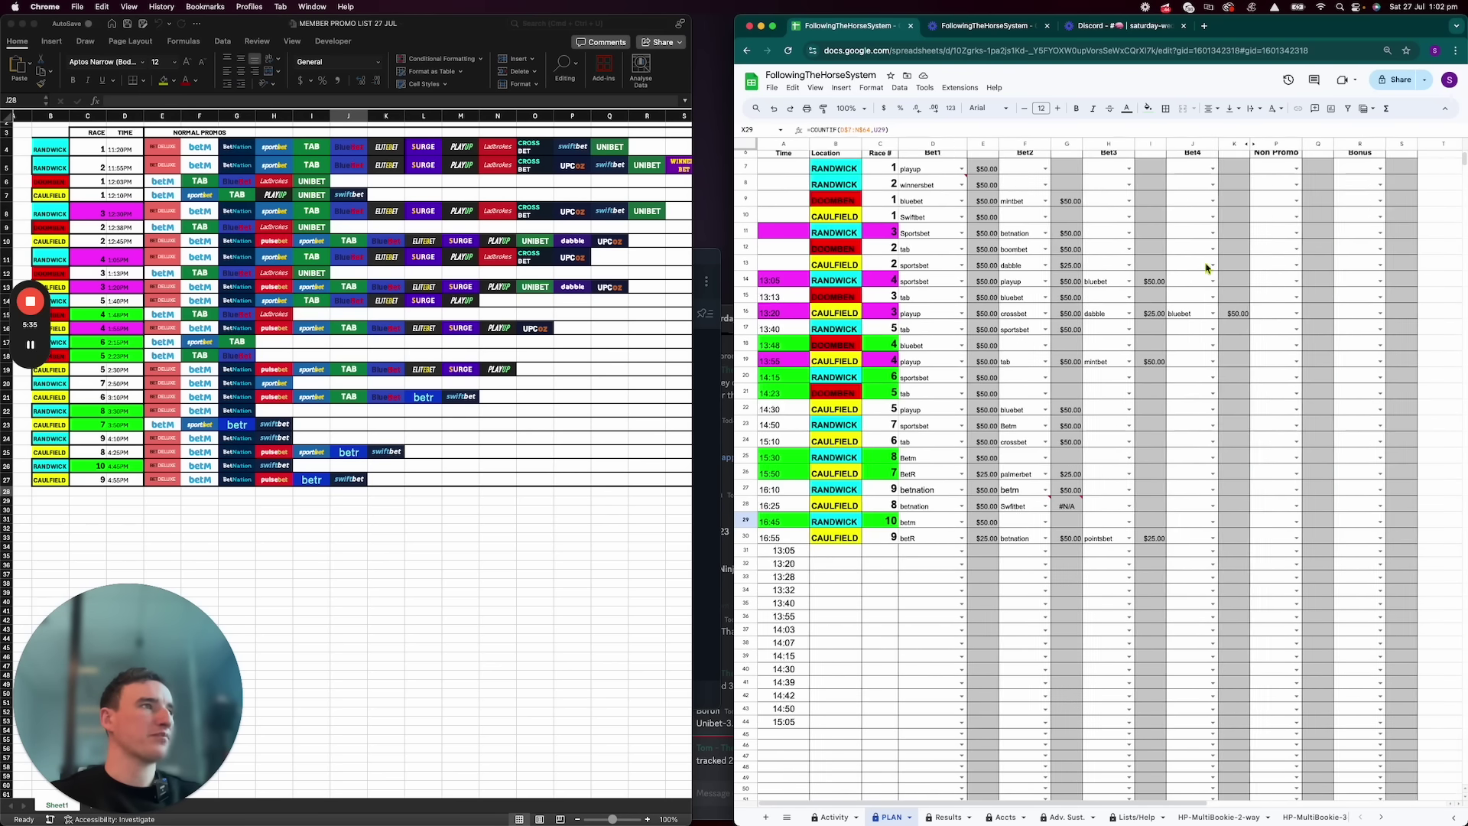
scroll(1207, 267, right, 5)
click(1244, 199)
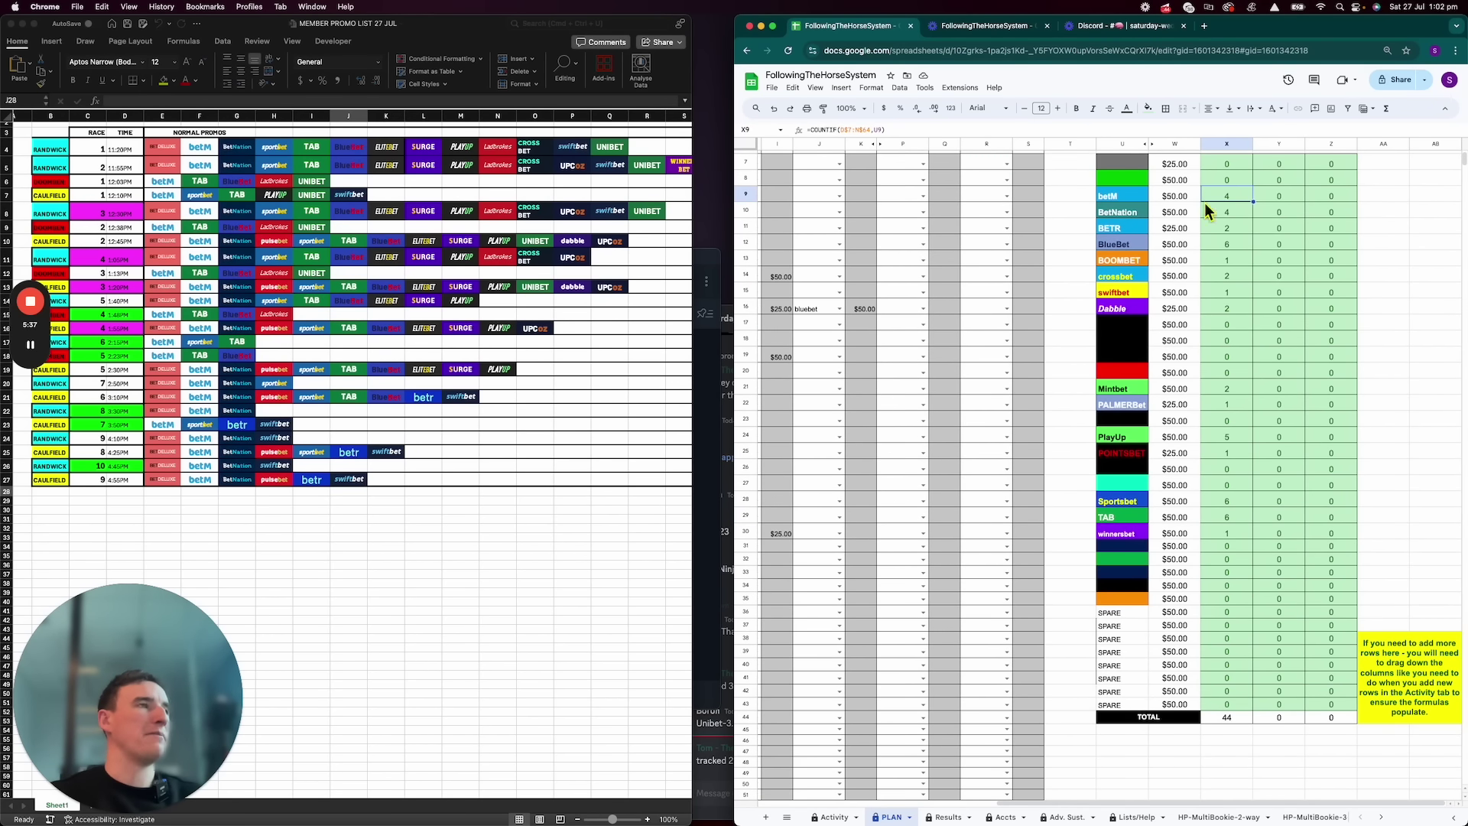
scroll(1207, 339, left, 5)
scroll(1207, 339, right, 5)
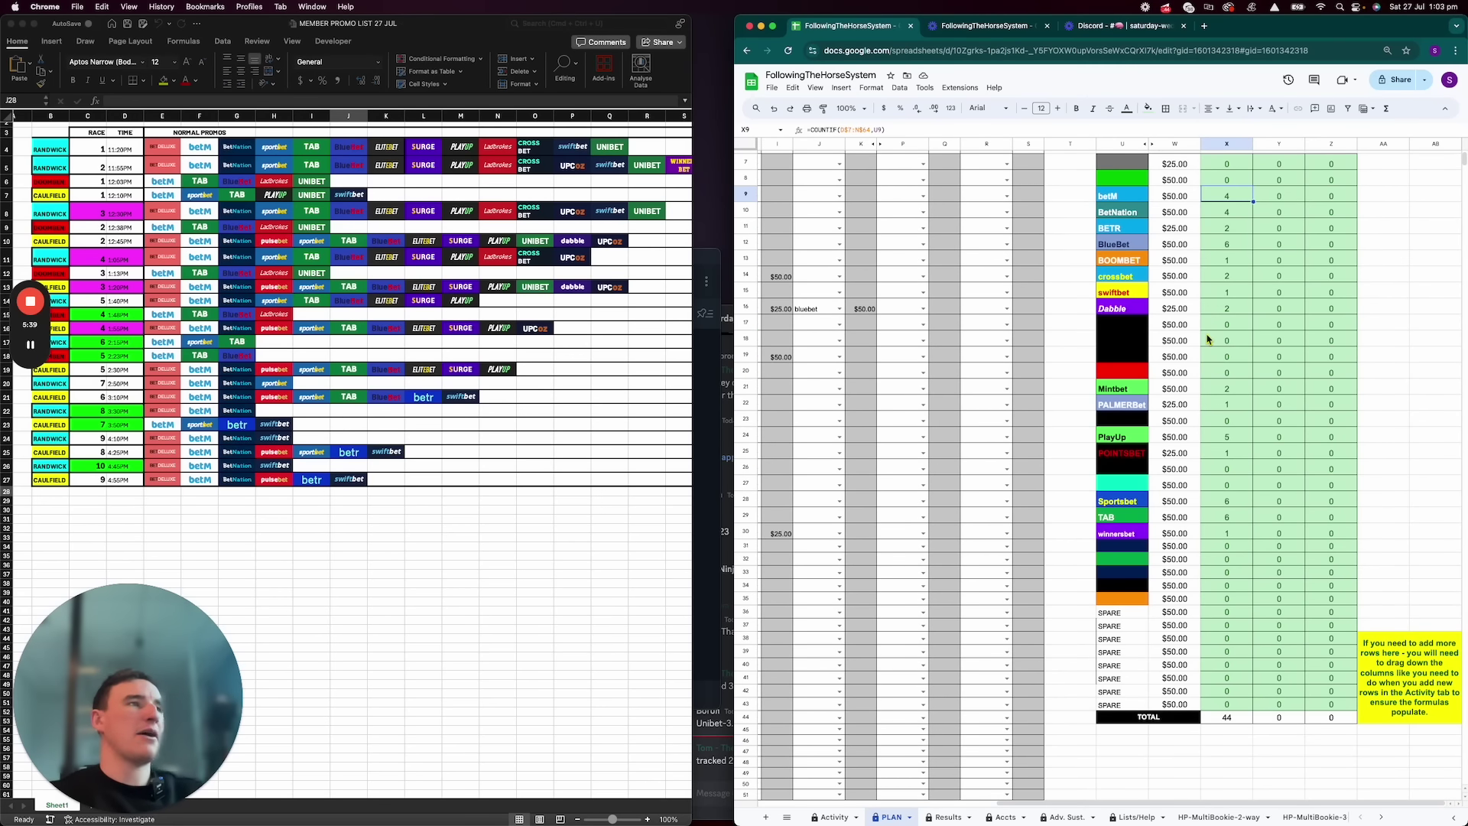
scroll(1207, 338, left, 5)
scroll(1216, 344, right, 5)
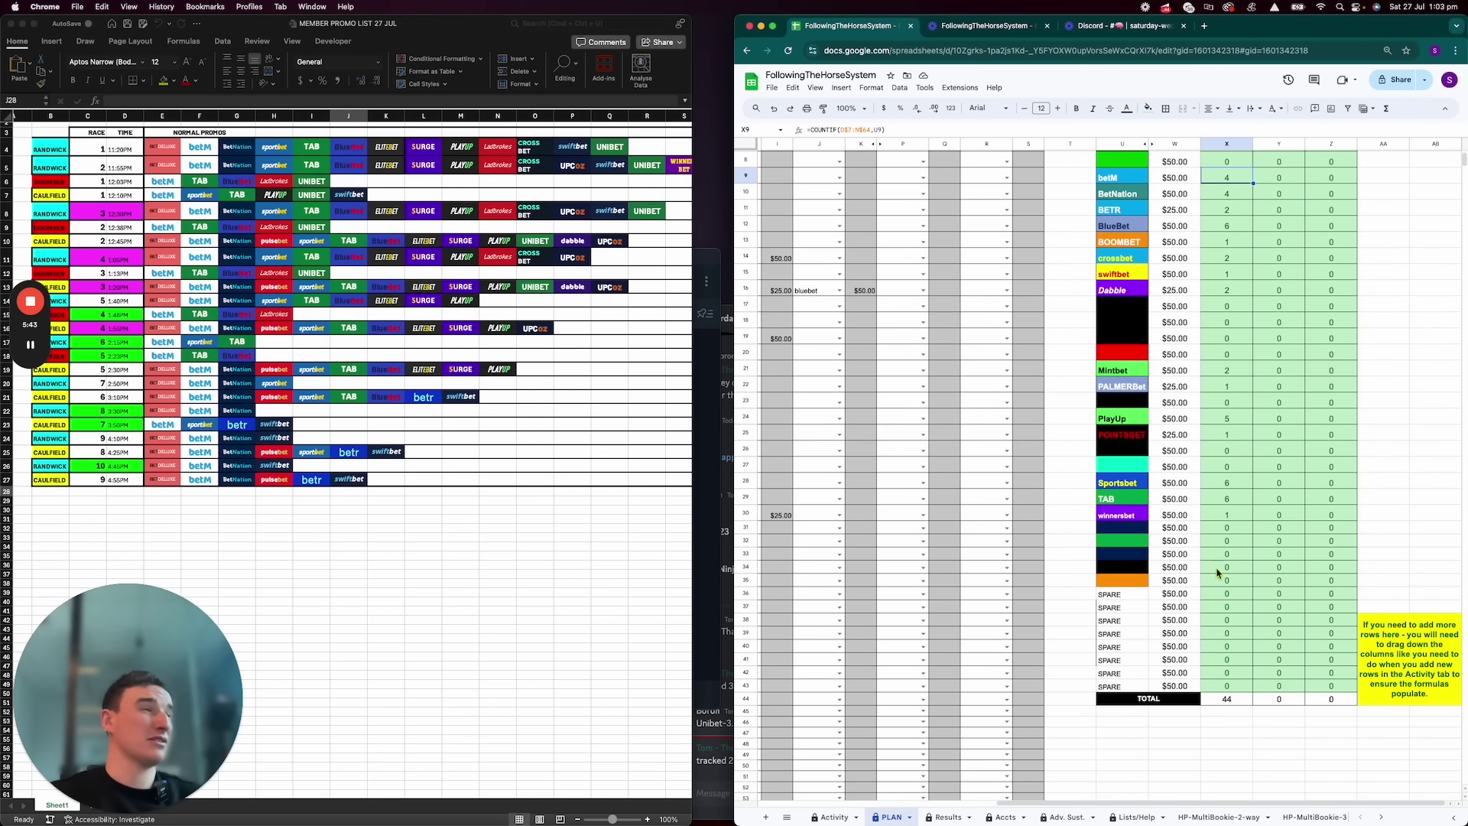
scroll(1231, 332, up, 2)
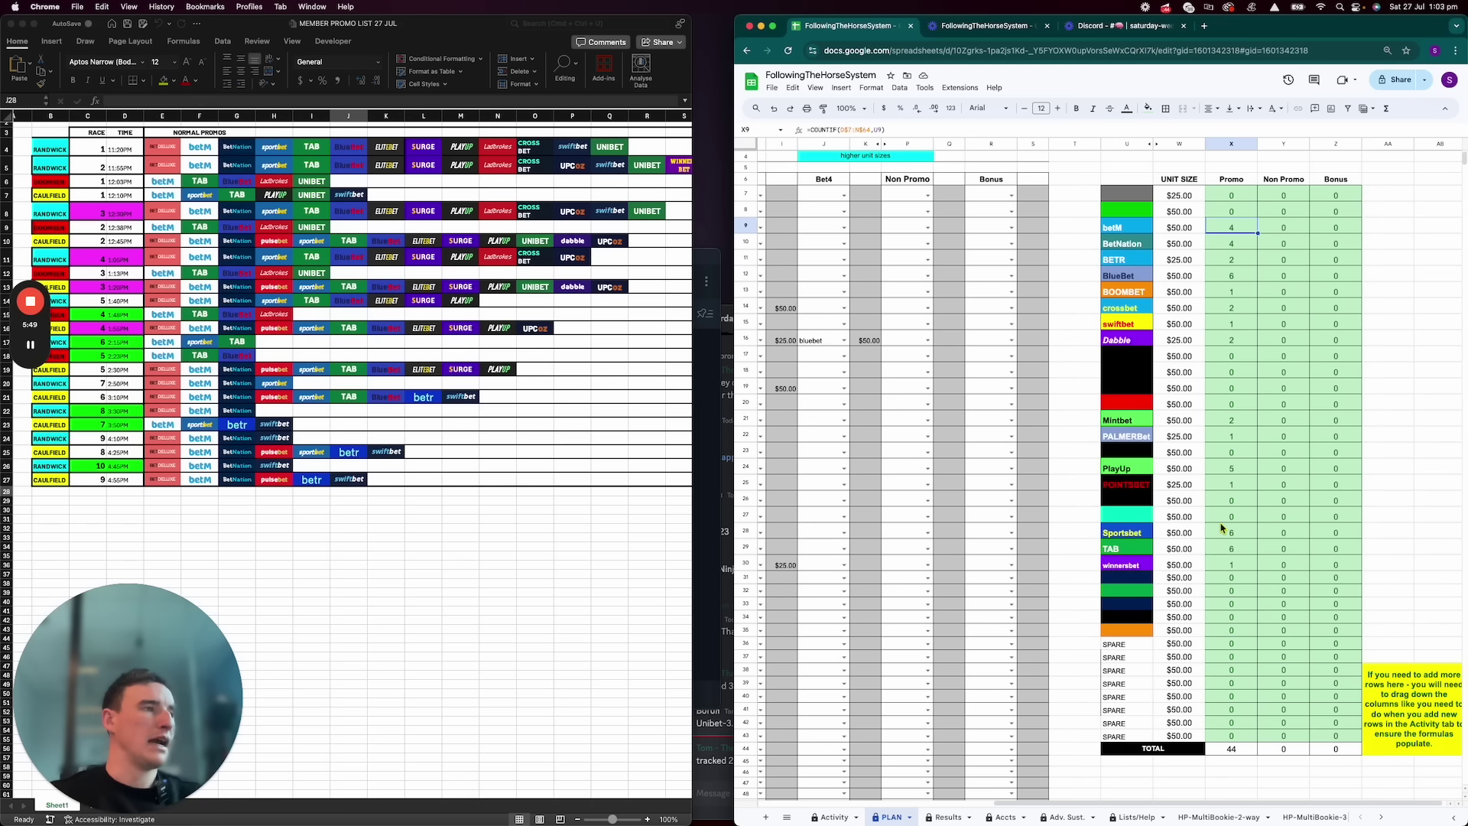
scroll(1221, 528, left, 5)
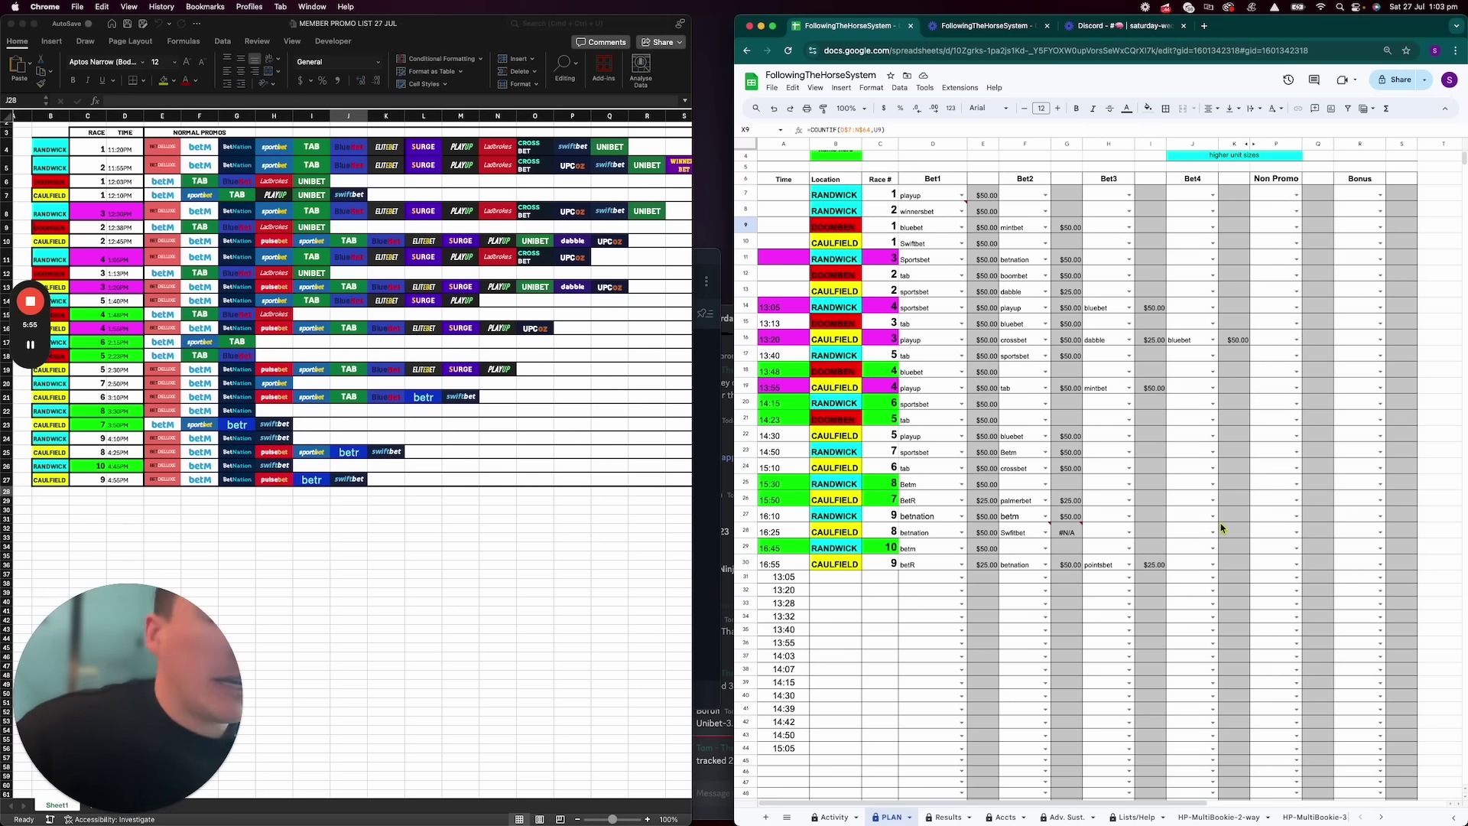
Check the three bookies planned for the 13:05 Randwick race
click(922, 310)
click(1017, 310)
click(1107, 308)
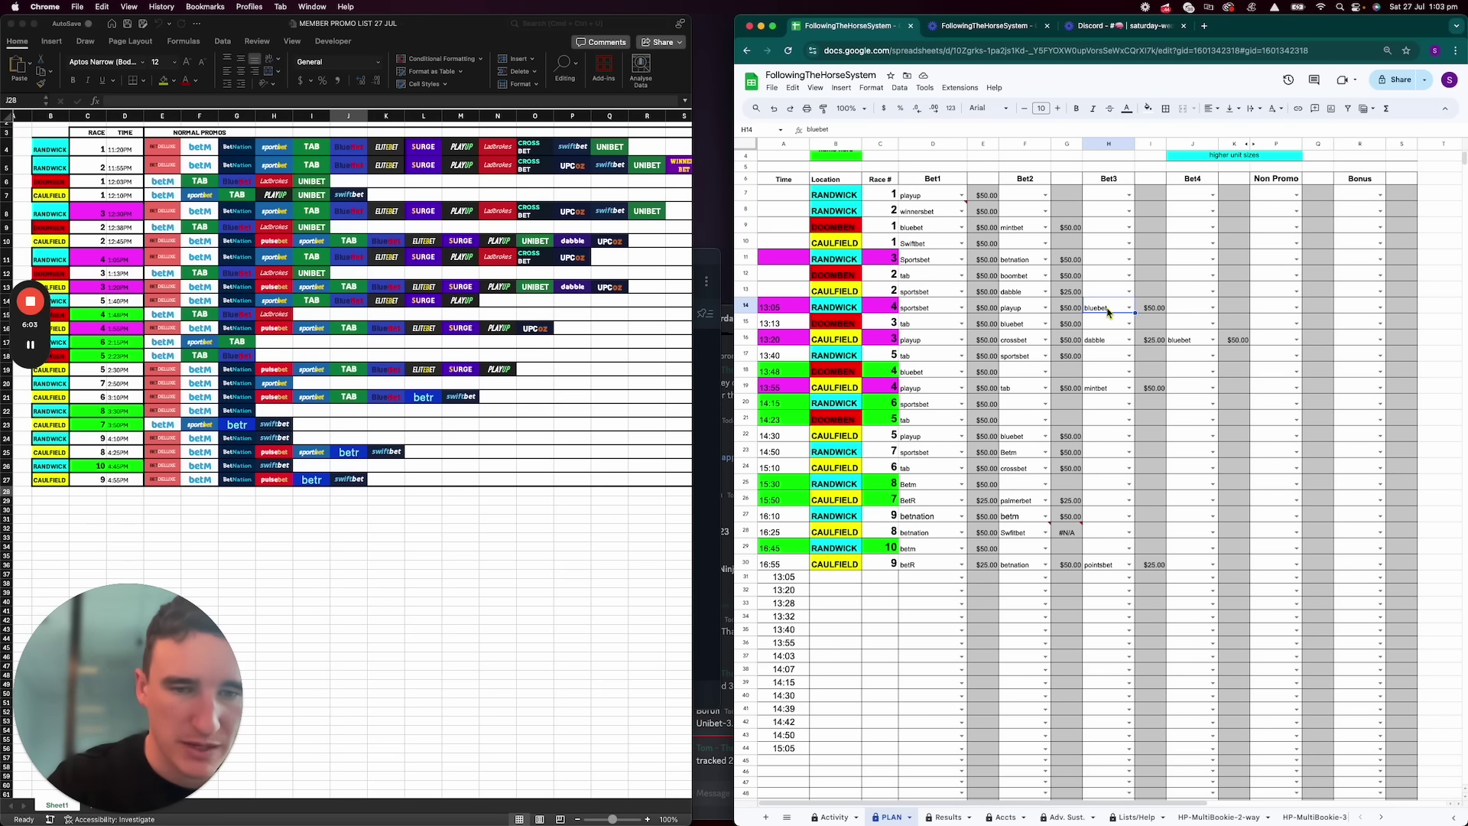
Bring the Discord chat and the Telegram tipping channel to the front and reposition both windows
key(super+Tab)
click(1116, 337)
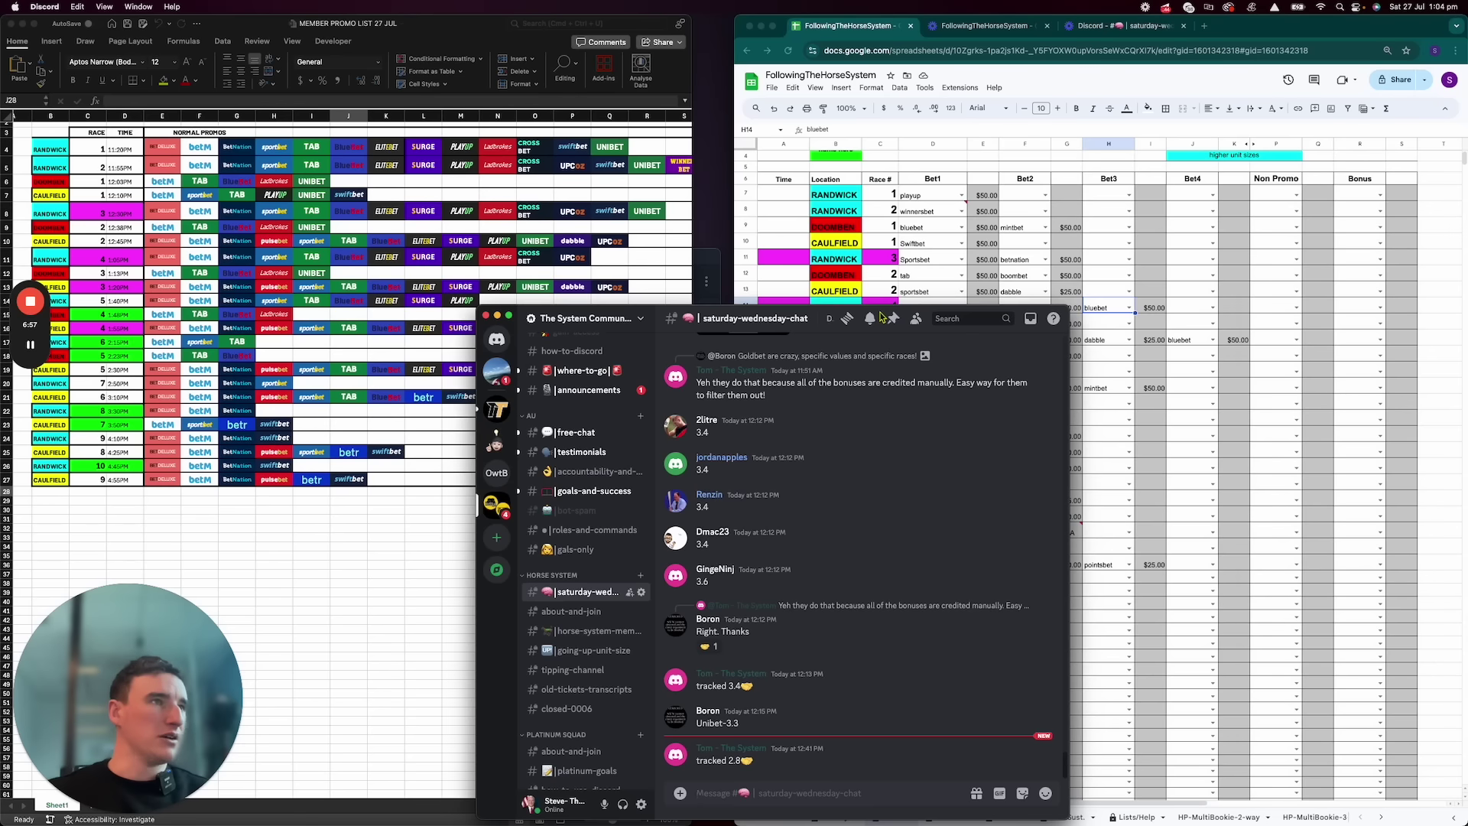
drag(885, 313, 1056, 263)
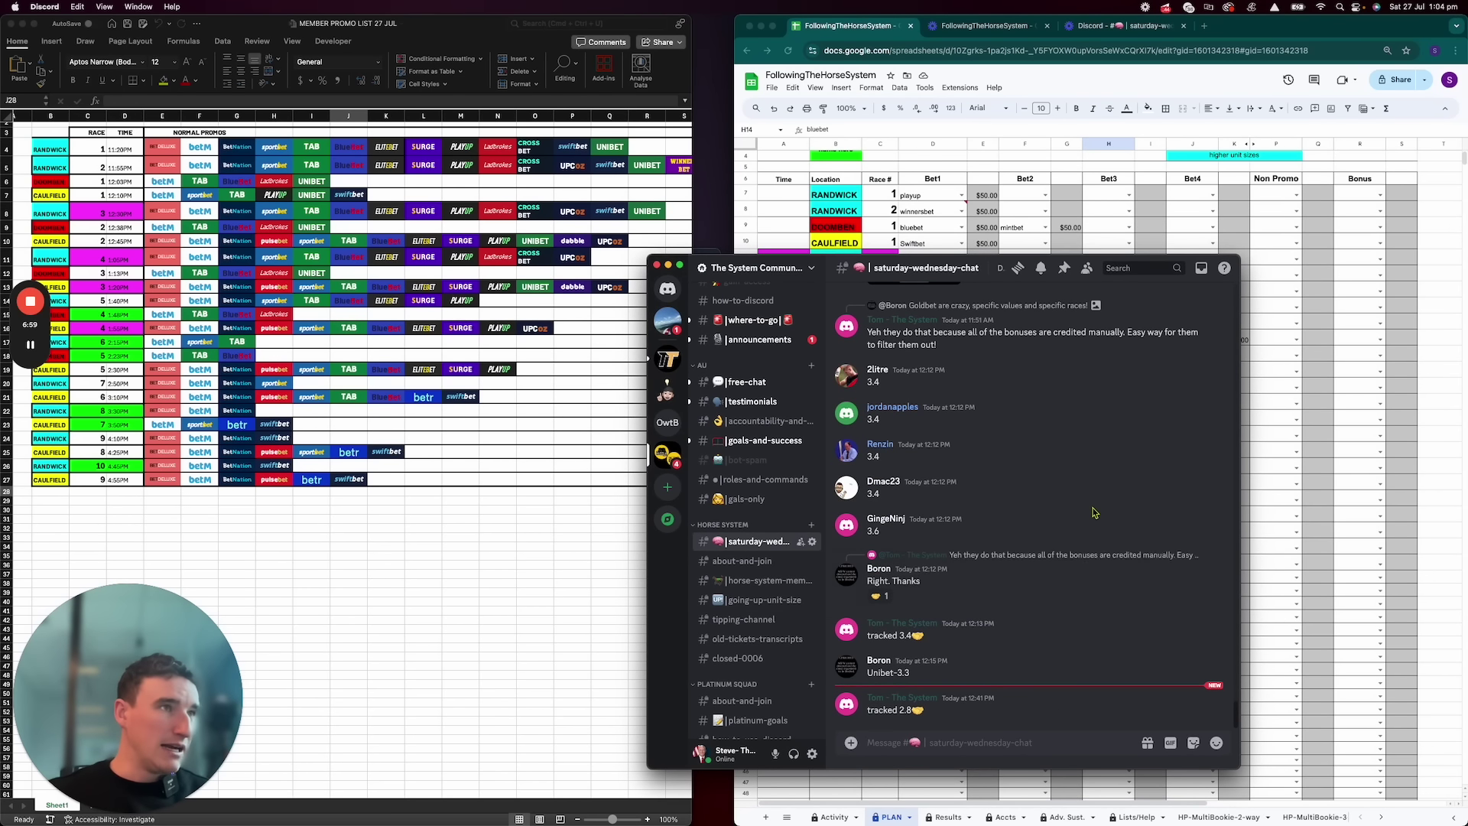
click(708, 253)
drag(686, 264, 696, 230)
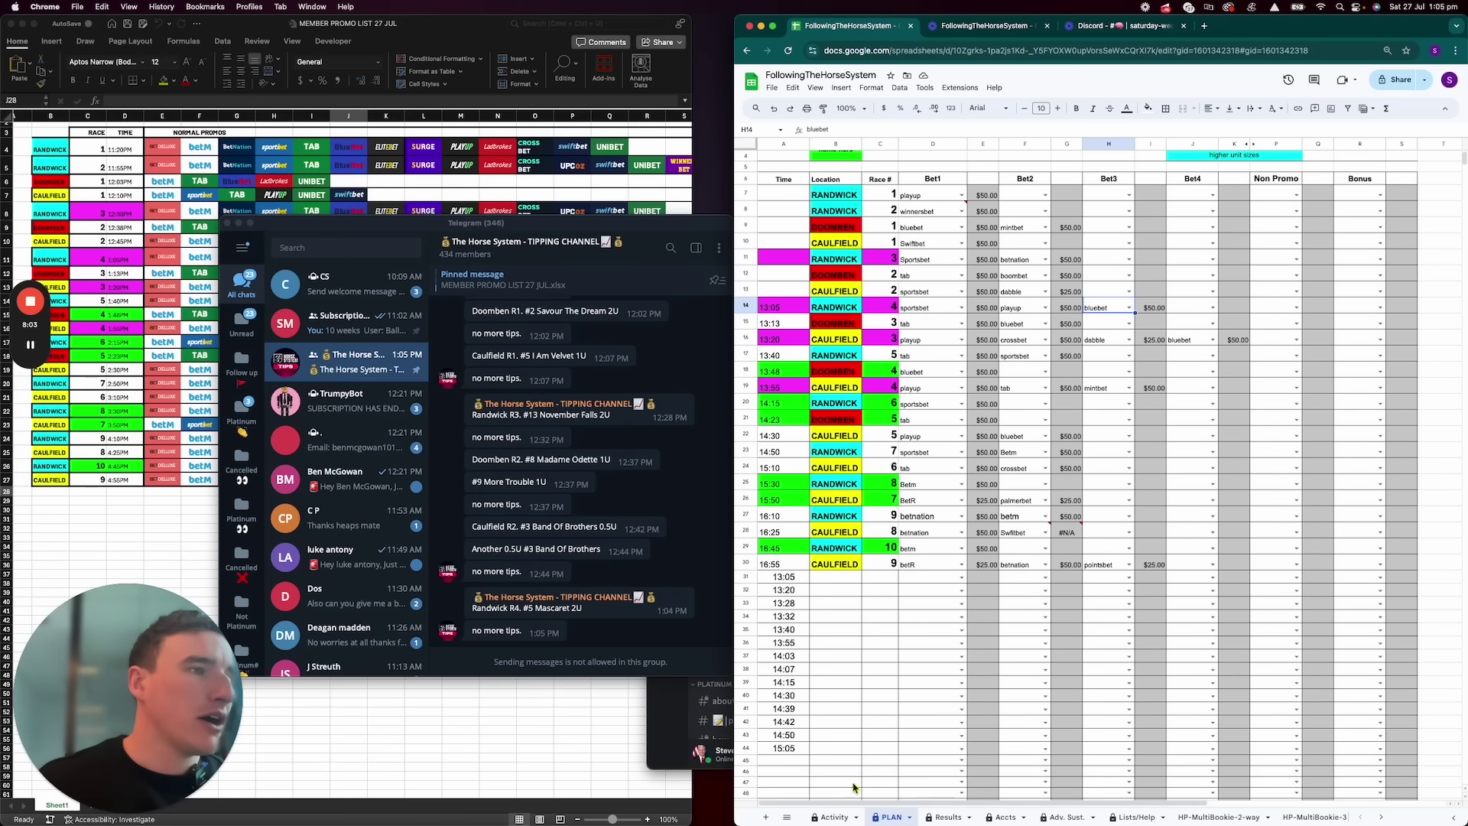
Record Bluebet and Playup racing promos in the activity log, each with a $50 stake at odds of $2.40
click(835, 817)
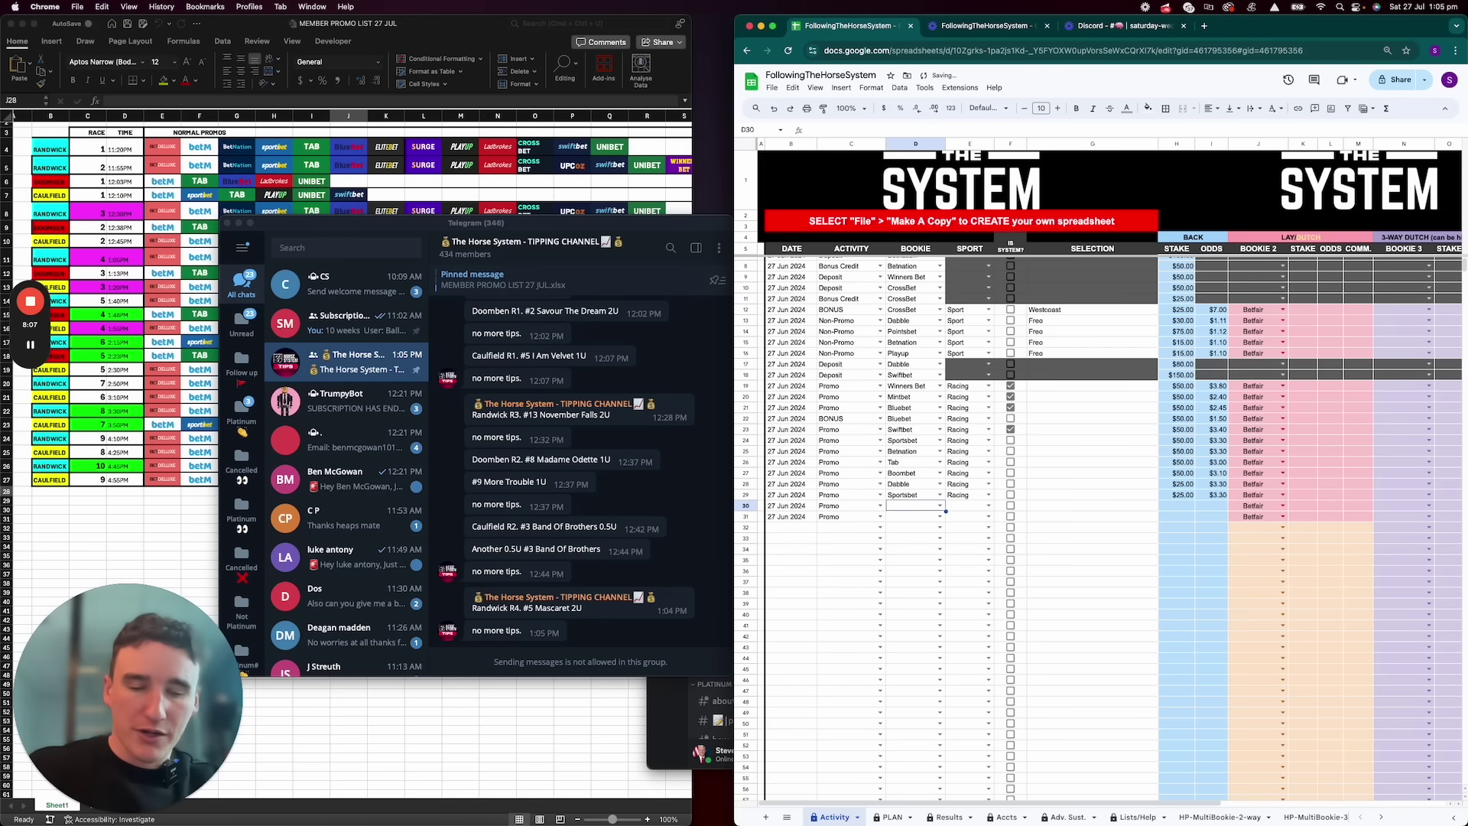
text(Playup)
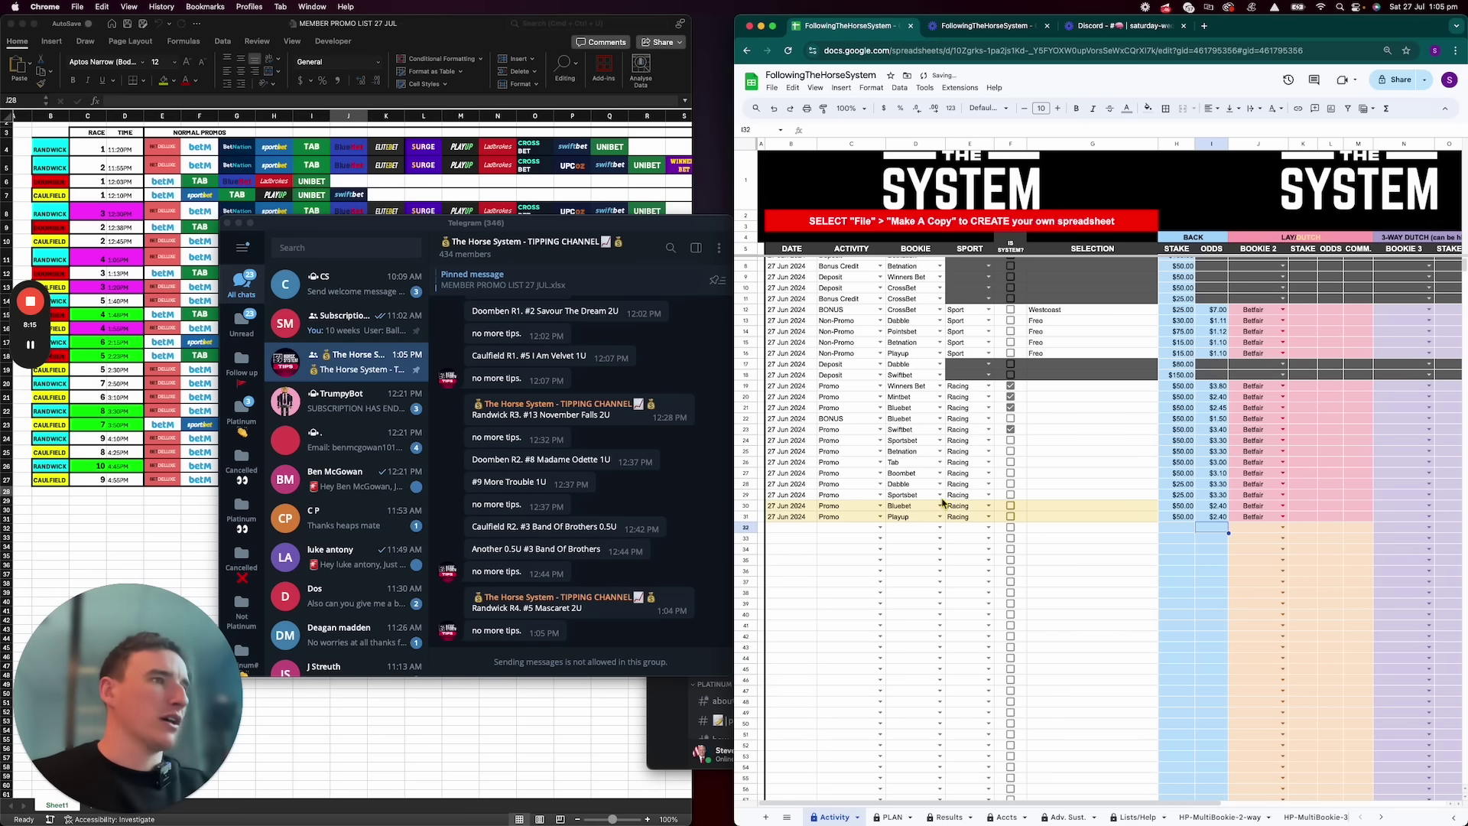
Glance over the promo counts and clear the time and Bet1 bookie of the 13:05 Randwick race in the plan
click(910, 817)
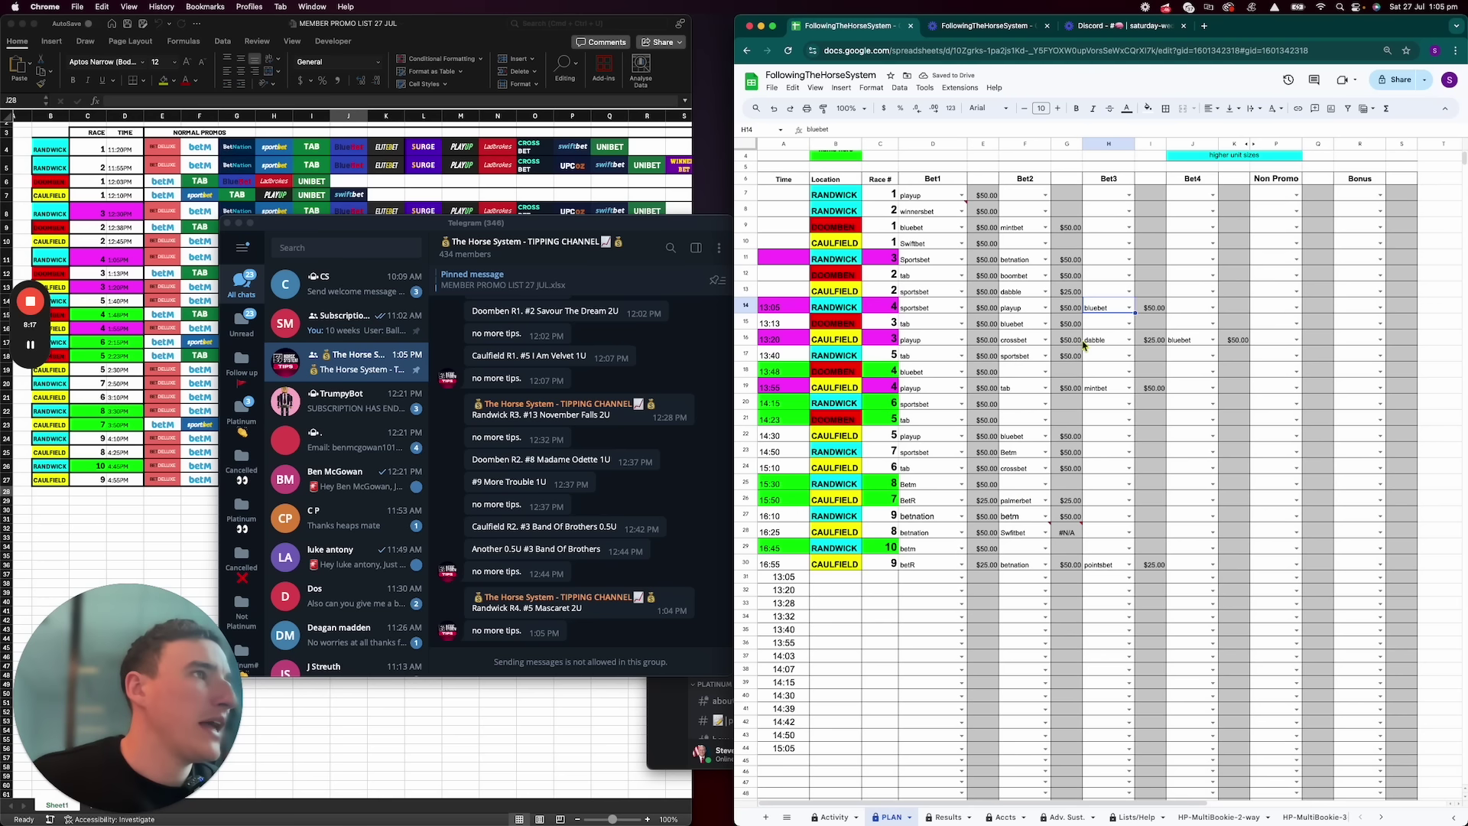
scroll(1101, 474, right, 5)
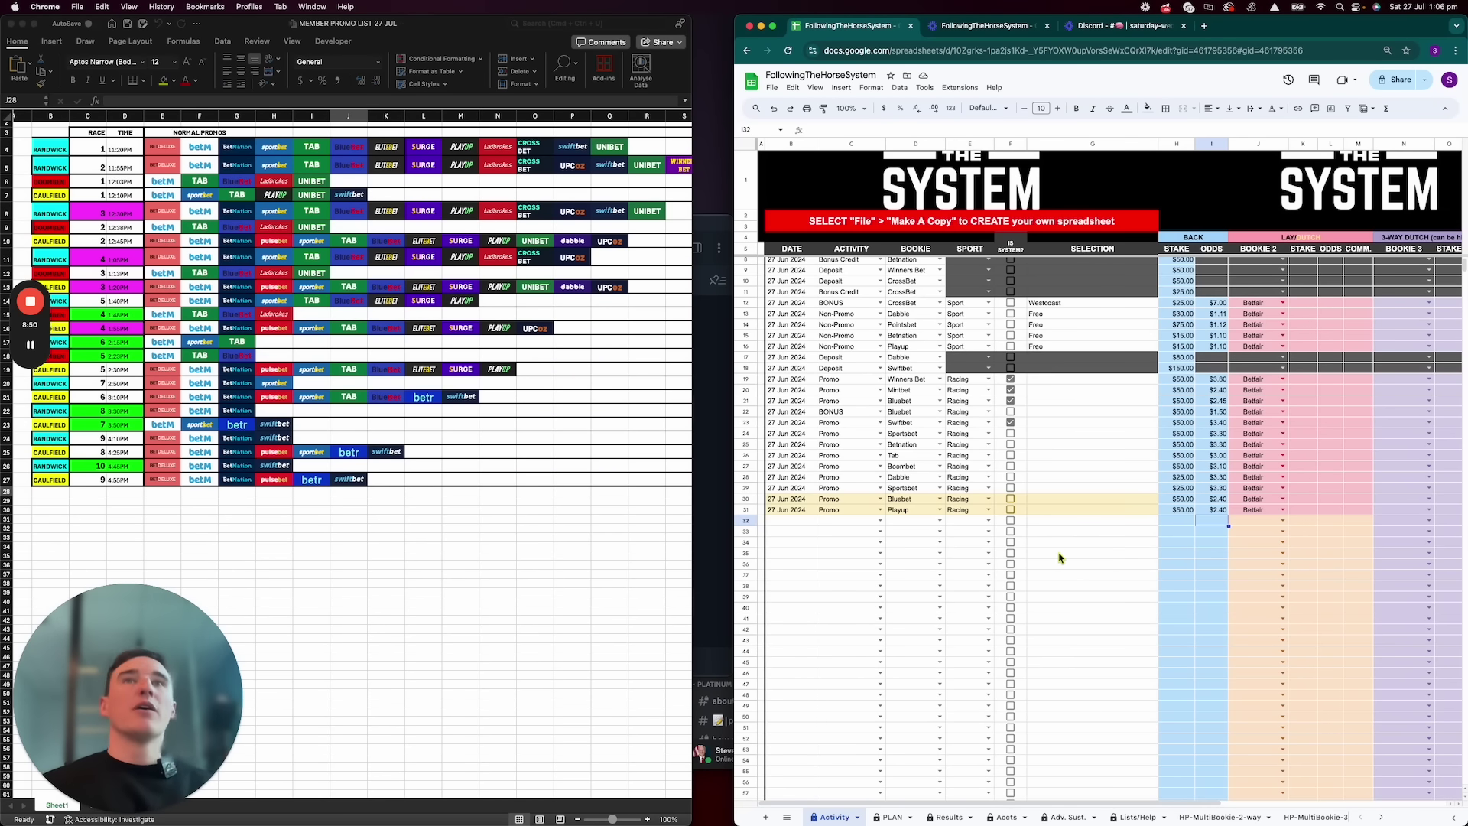
click(891, 818)
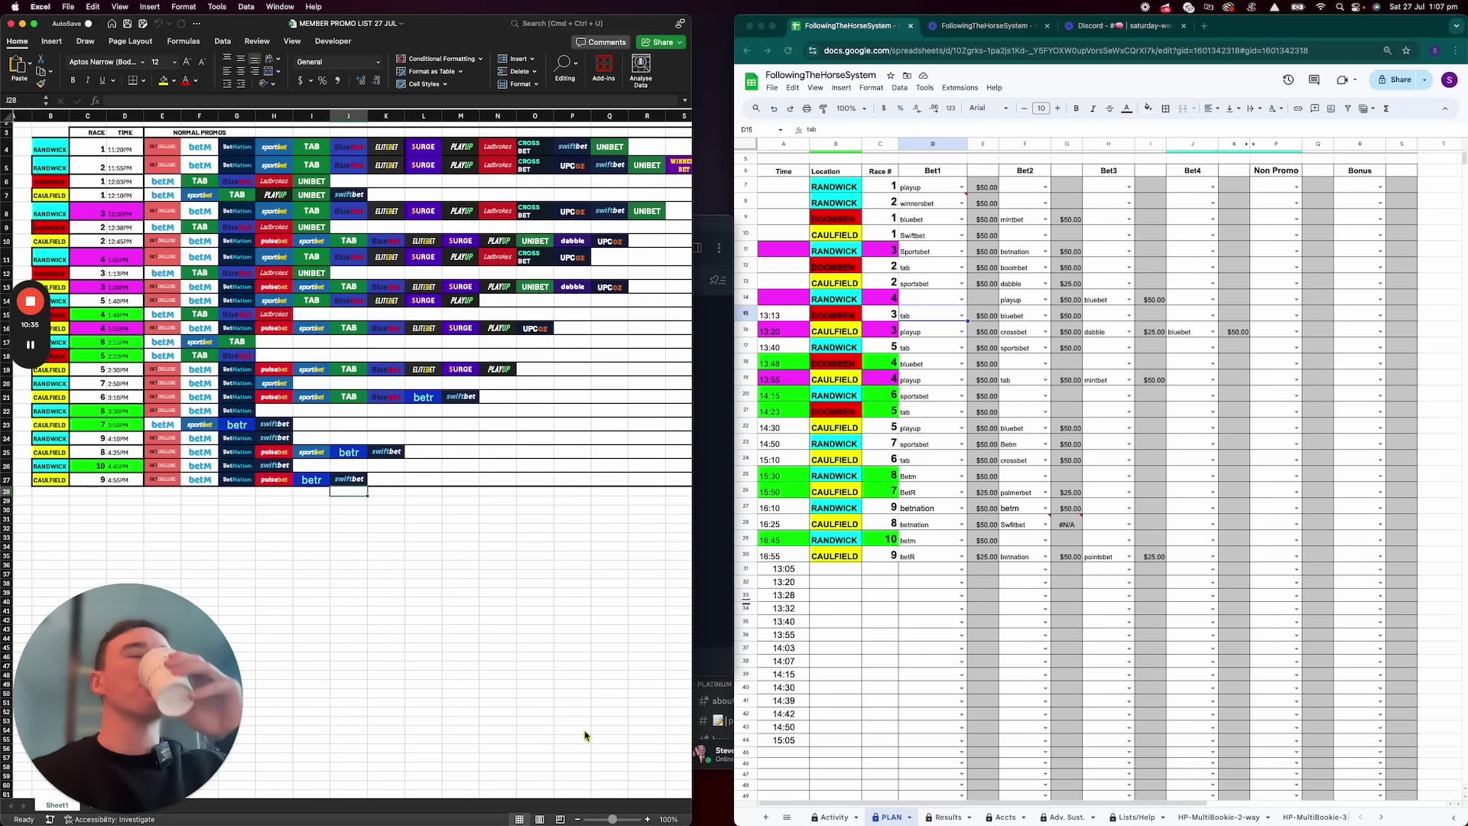
Record the results of the latest Bluebet and Playup promos in the activity log
click(831, 814)
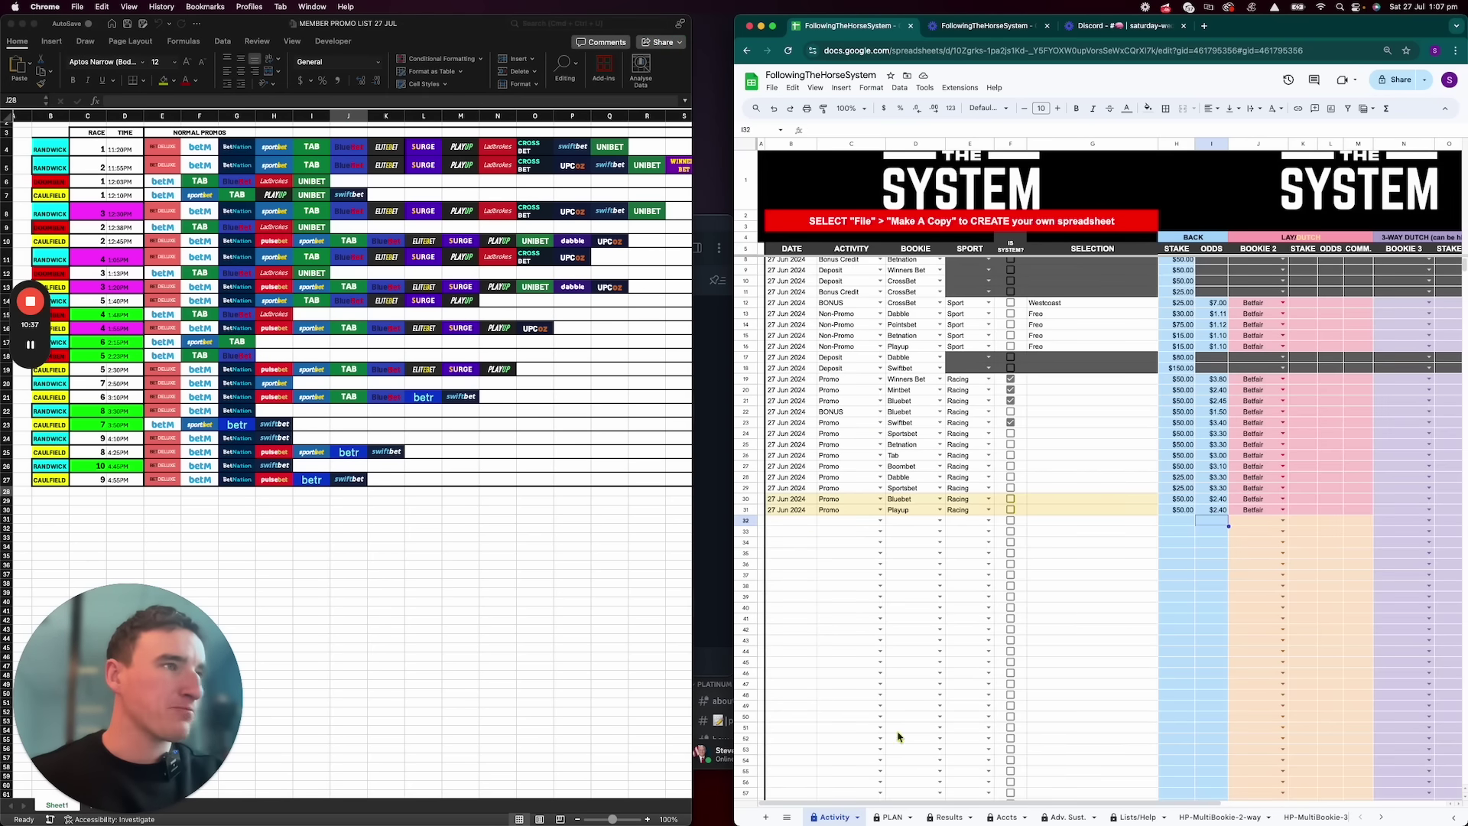
scroll(990, 552, right, 5)
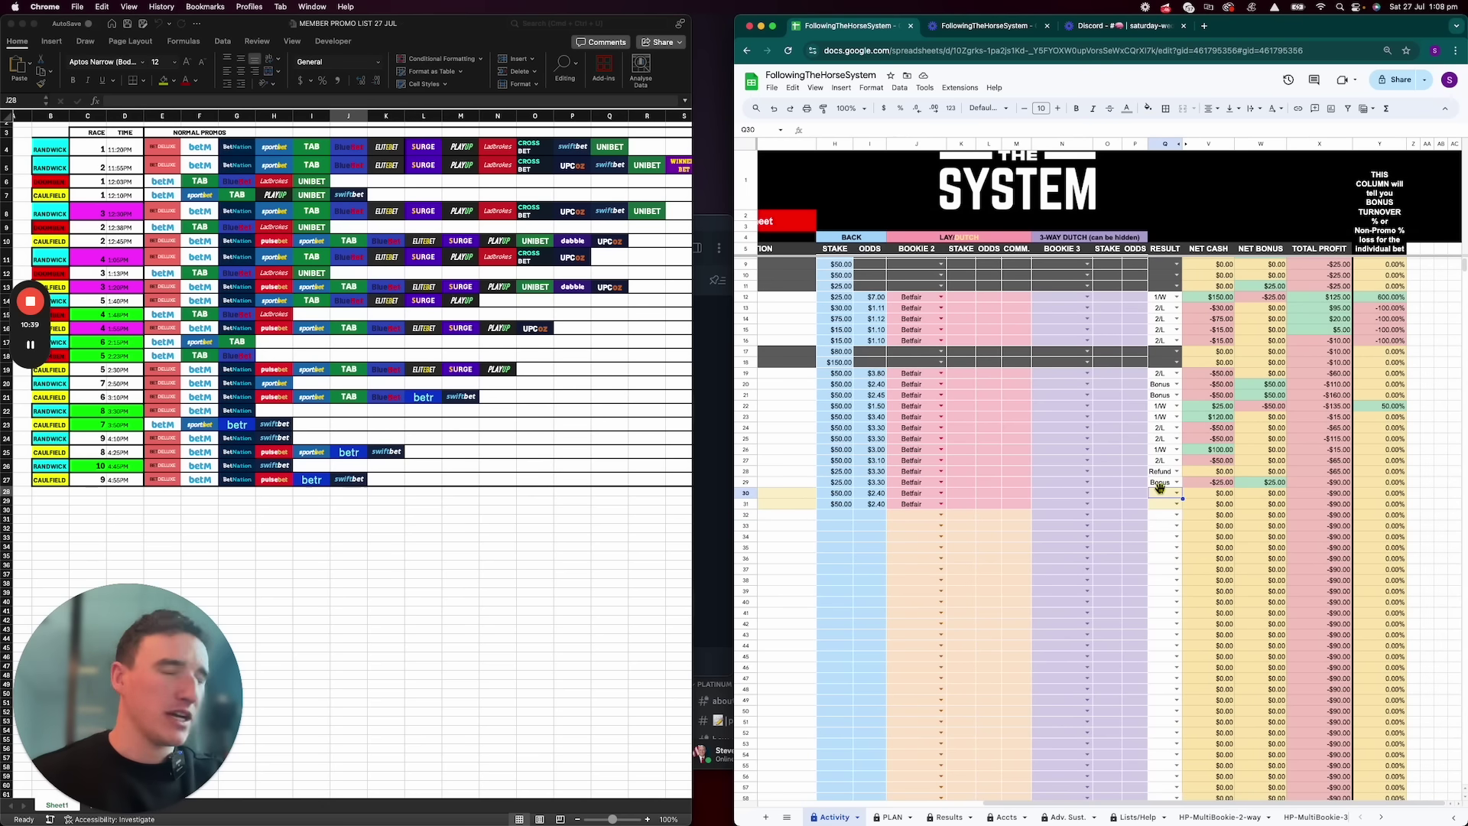
scroll(963, 567, left, 5)
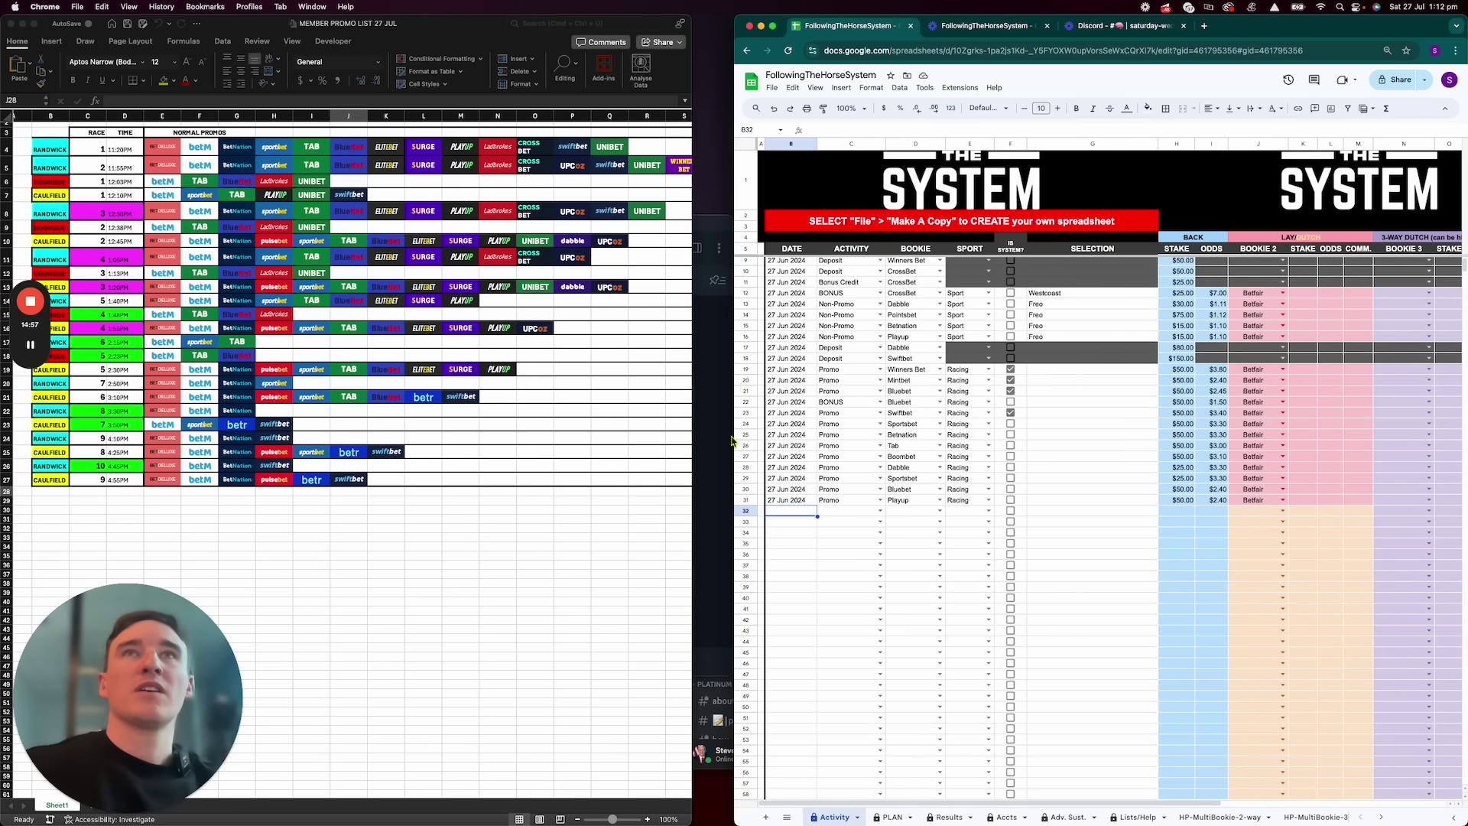
Return to the race plan and bring the Telegram tipping channel to the front
click(892, 817)
scroll(839, 450, down, 1)
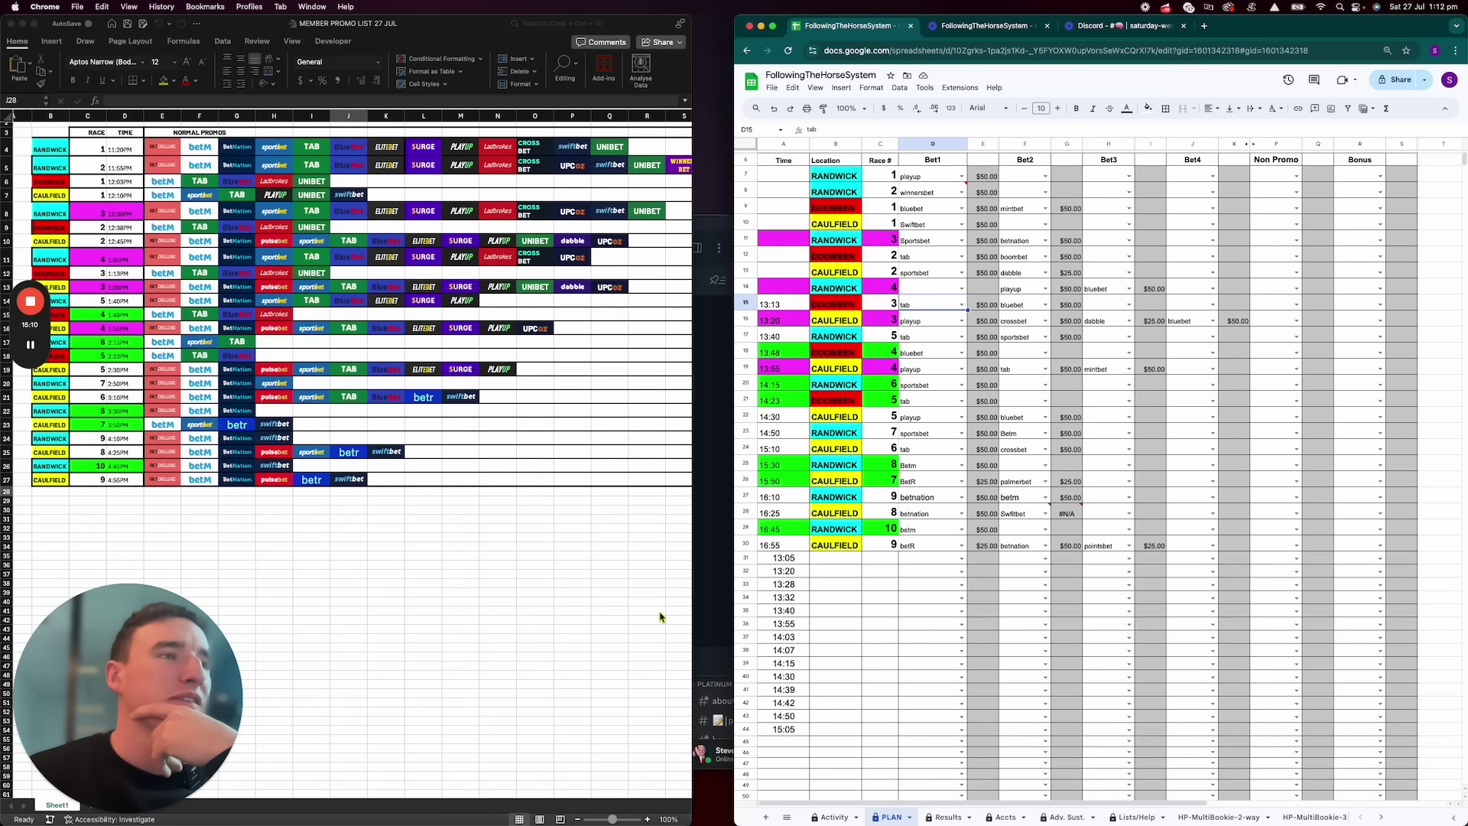
click(717, 413)
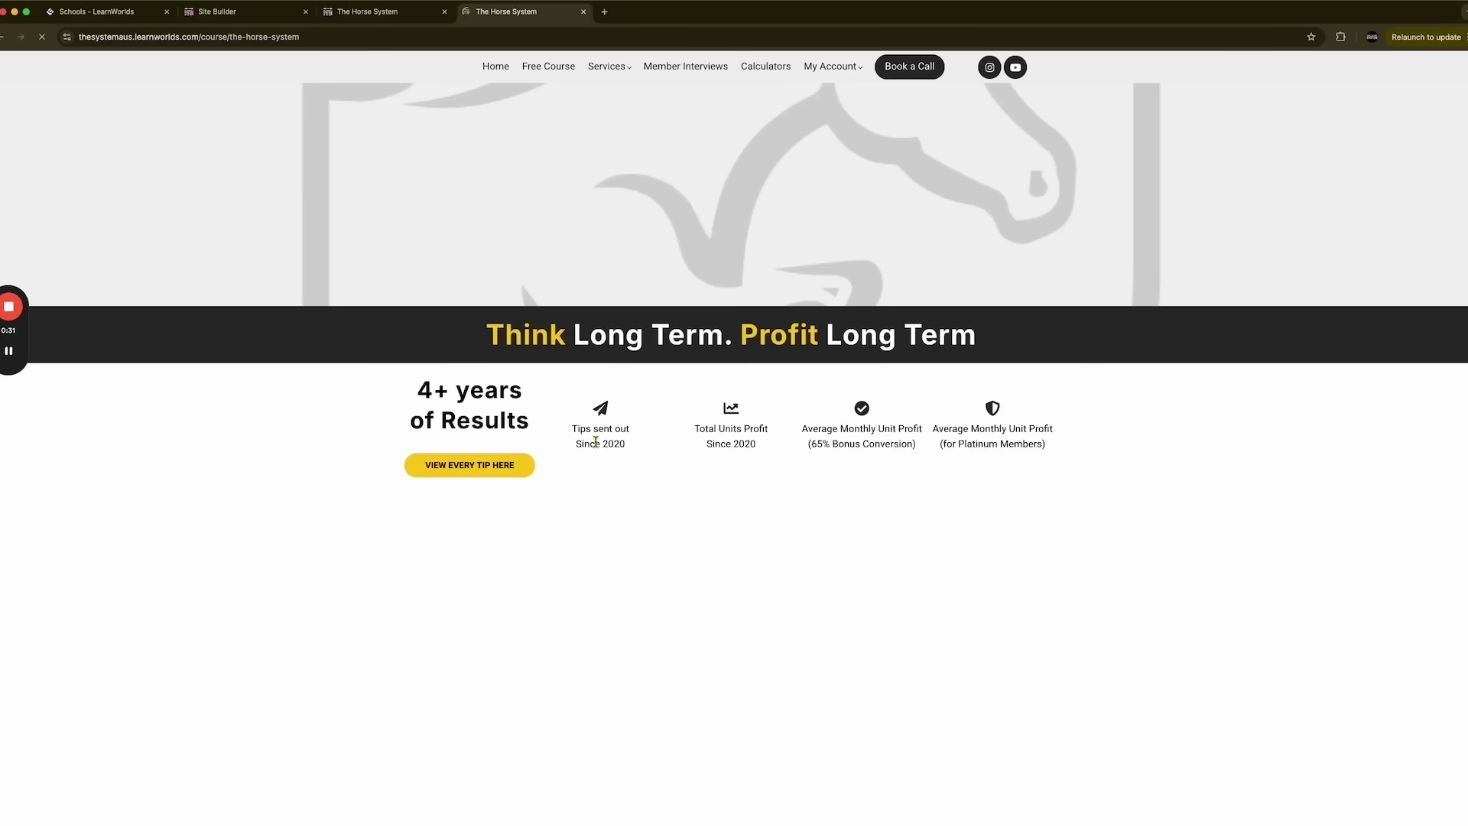
Look through the Horse System course page with its FAQs and the Platinum Squad page on the website
scroll(592, 464, down, 7)
scroll(593, 468, down, 10)
scroll(594, 469, up, 10)
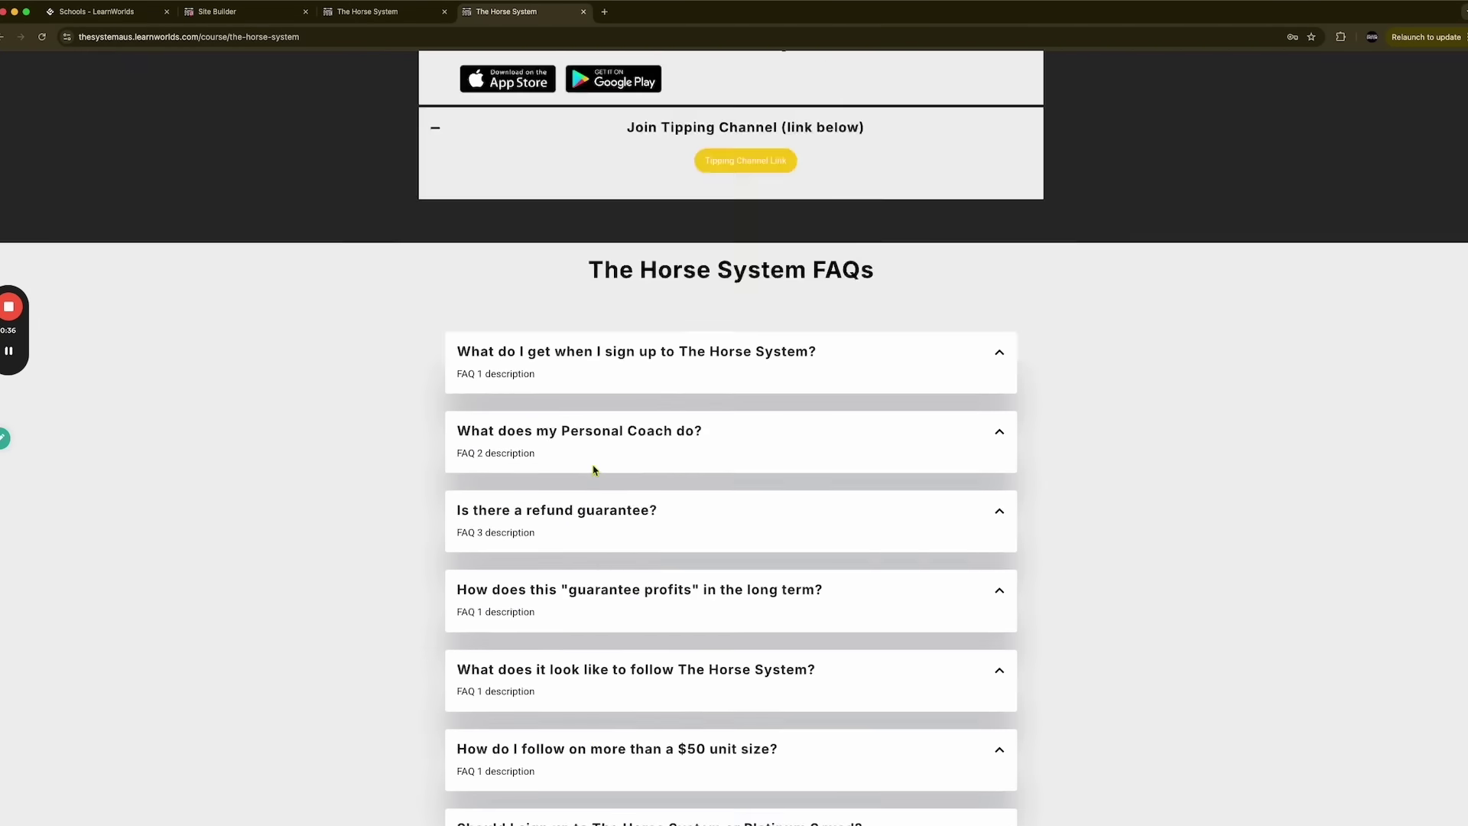
mouse_move(841, 66)
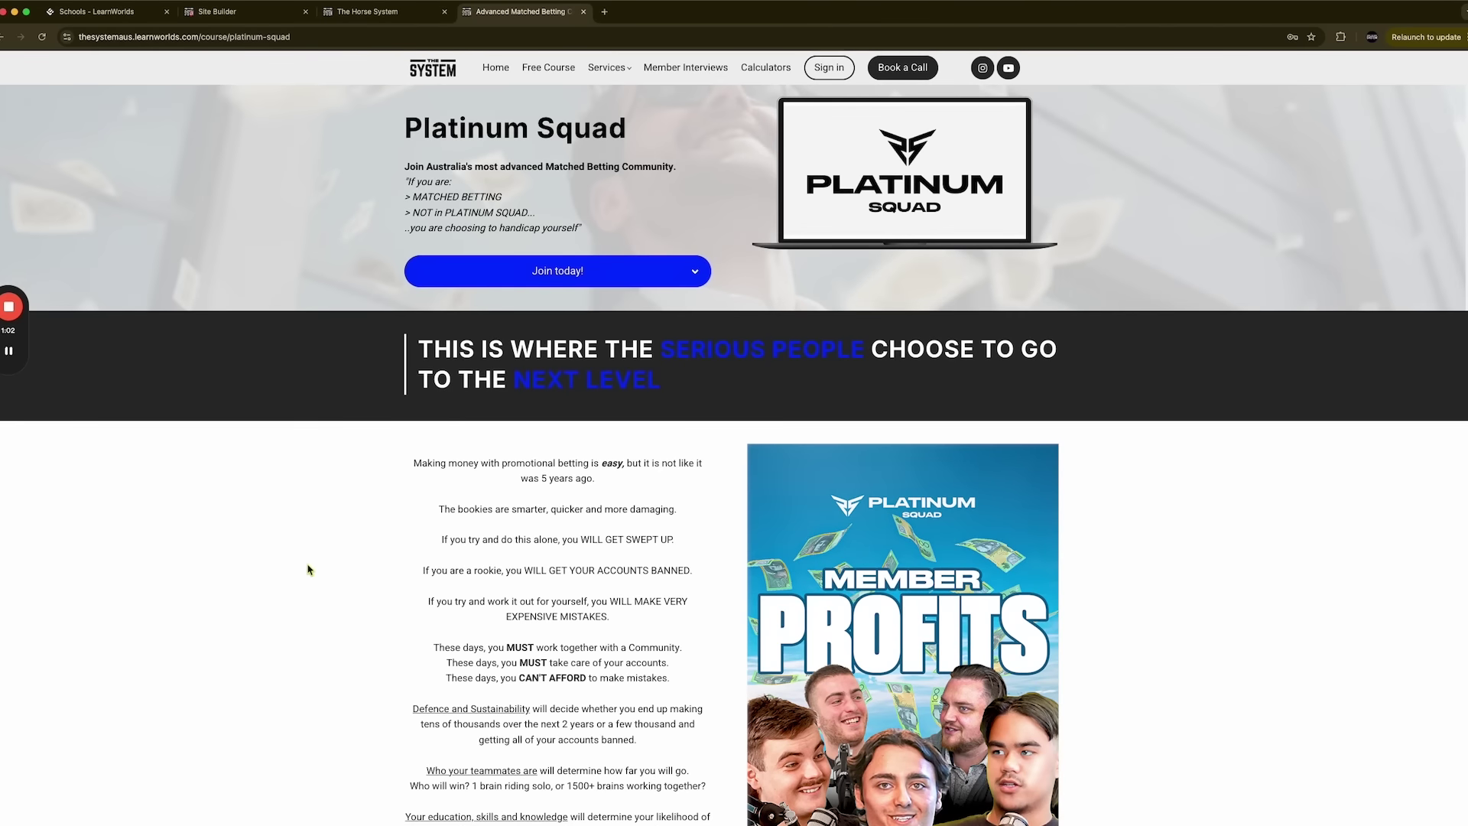
scroll(351, 570, down, 15)
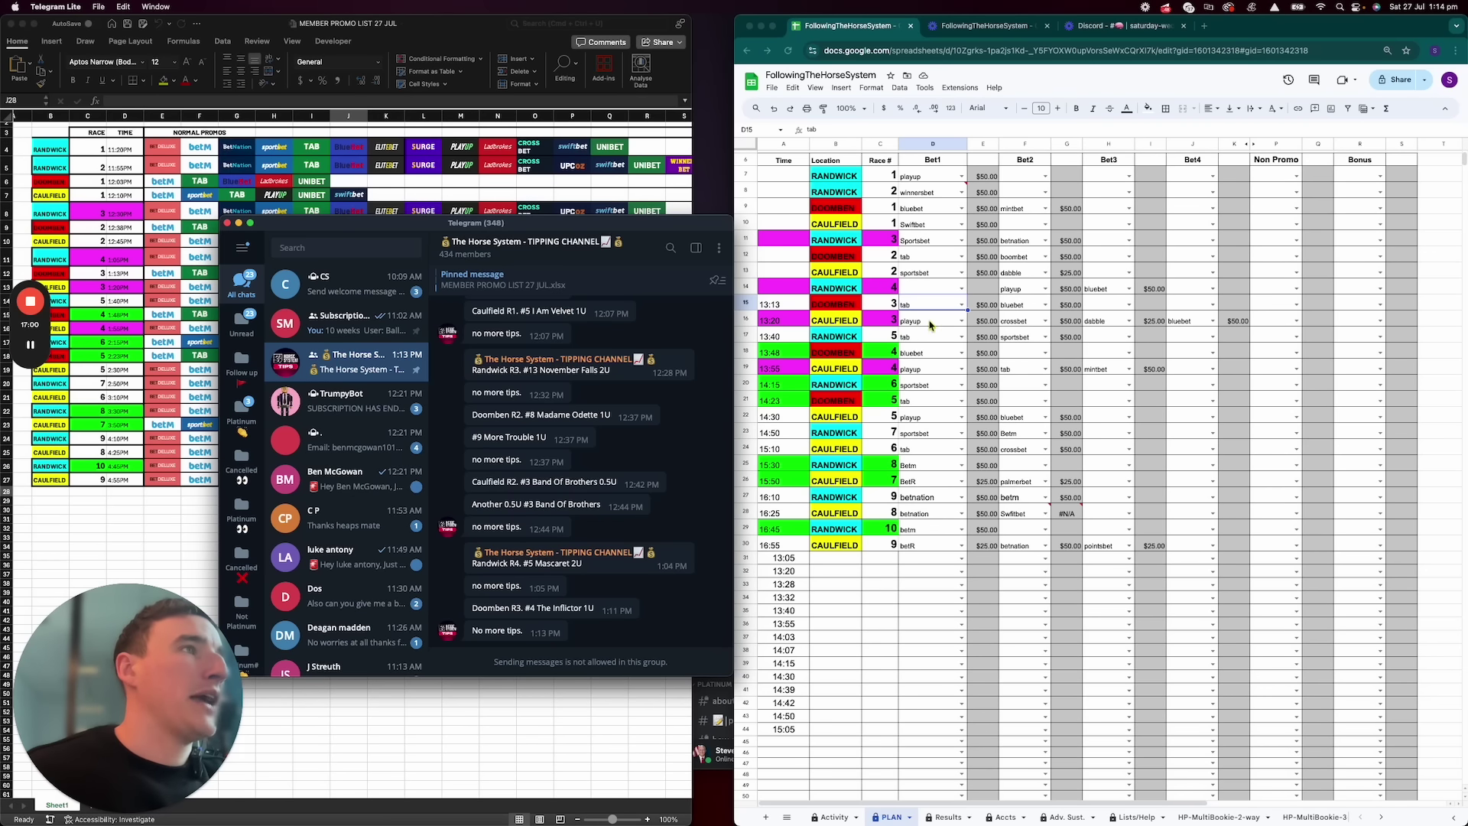
Re-enter tab as the Bet1 bookie of the 13:13 Doomben race and log a Tab promo dated 27 Jun 2024
click(932, 310)
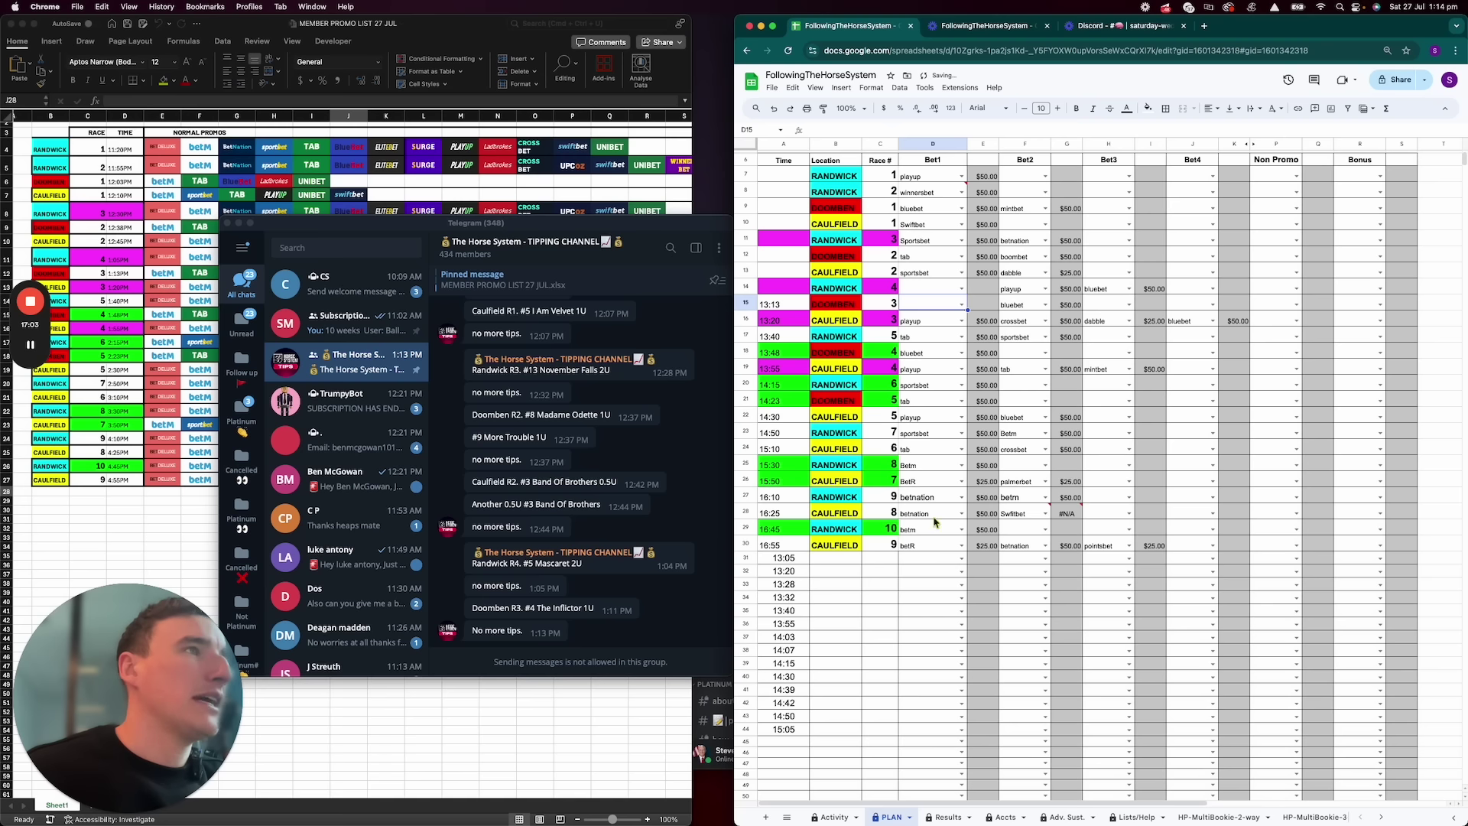
click(834, 817)
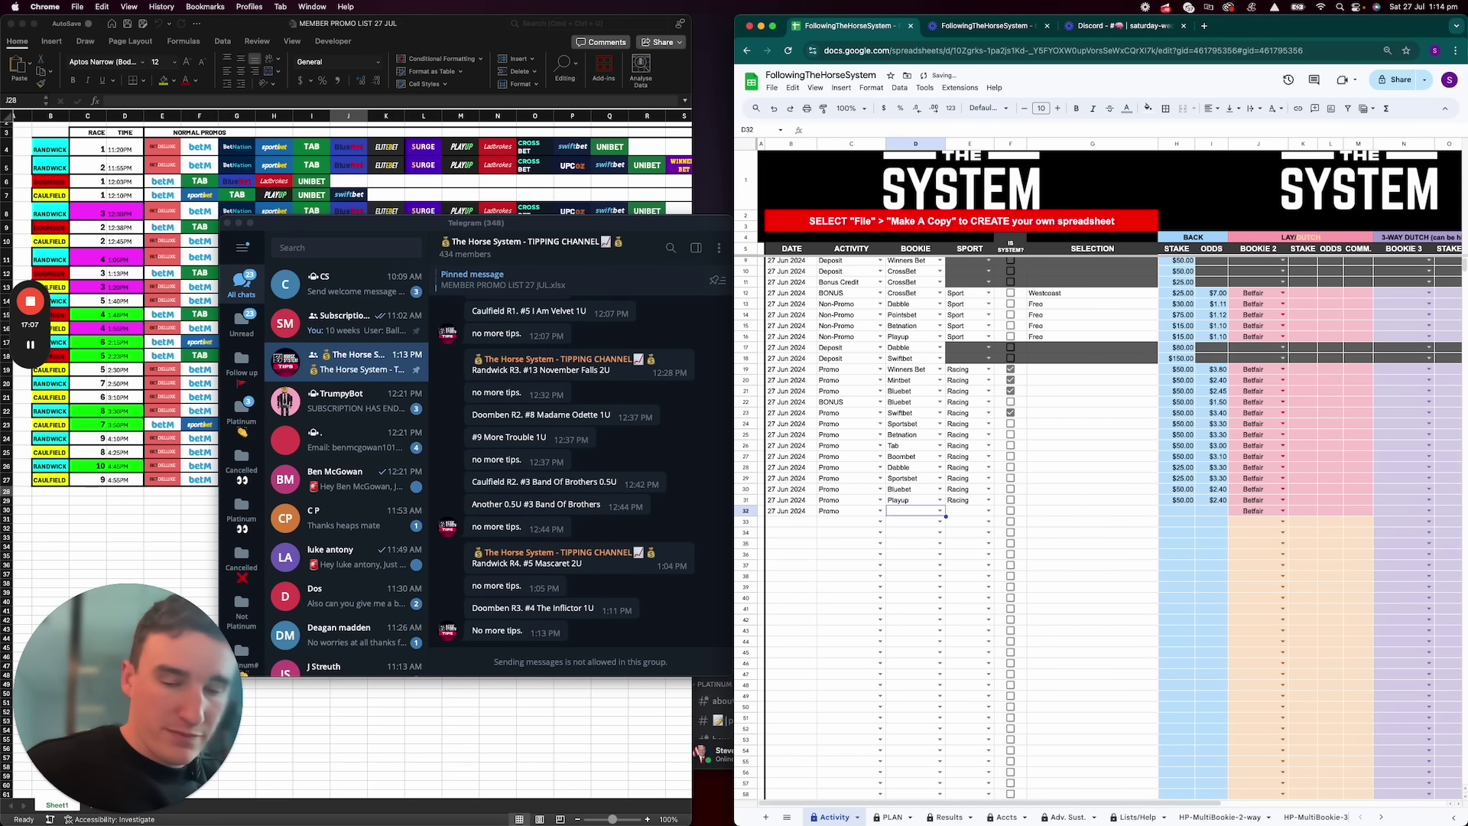
click(891, 819)
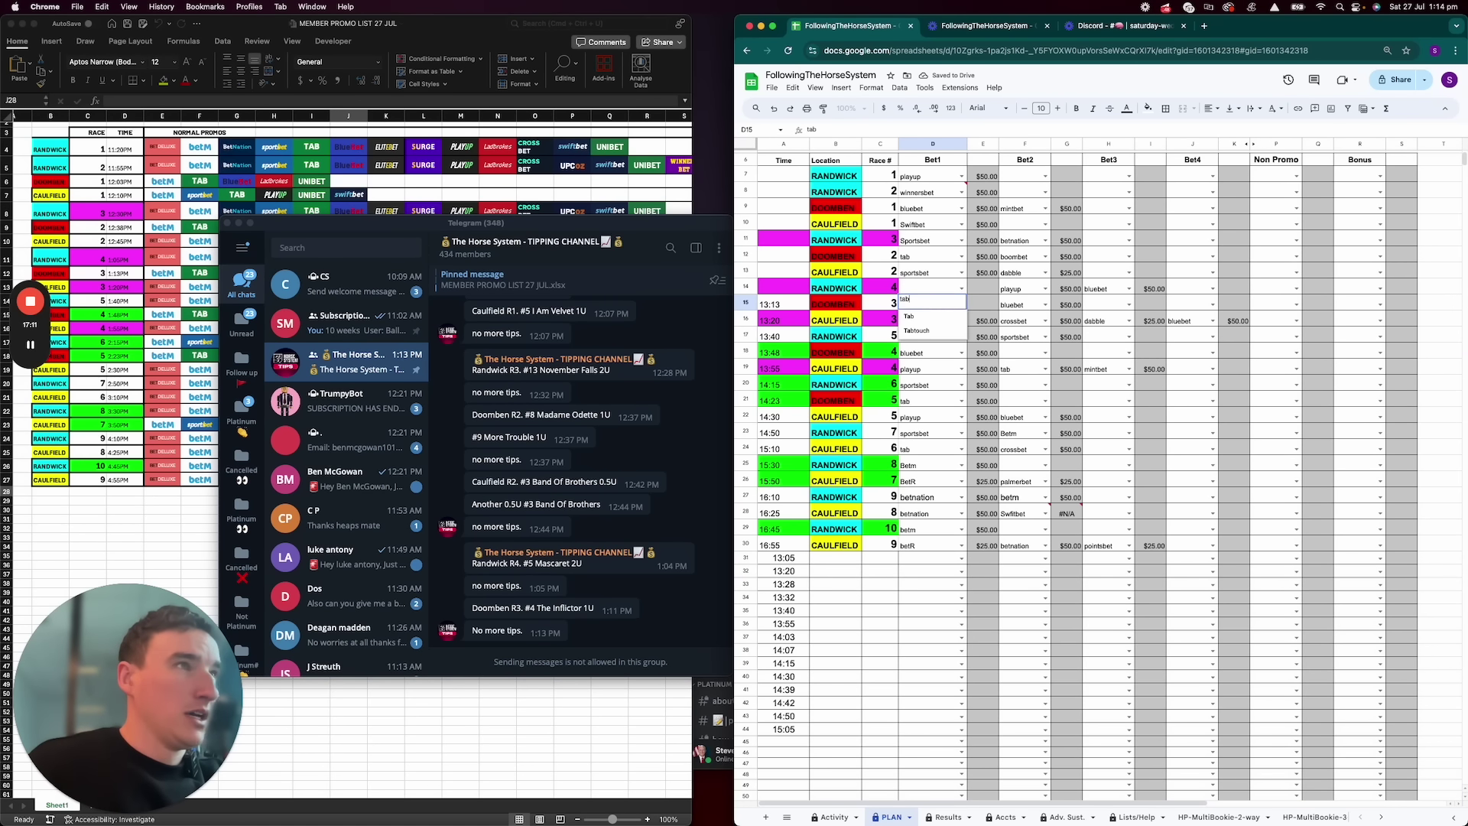
click(834, 814)
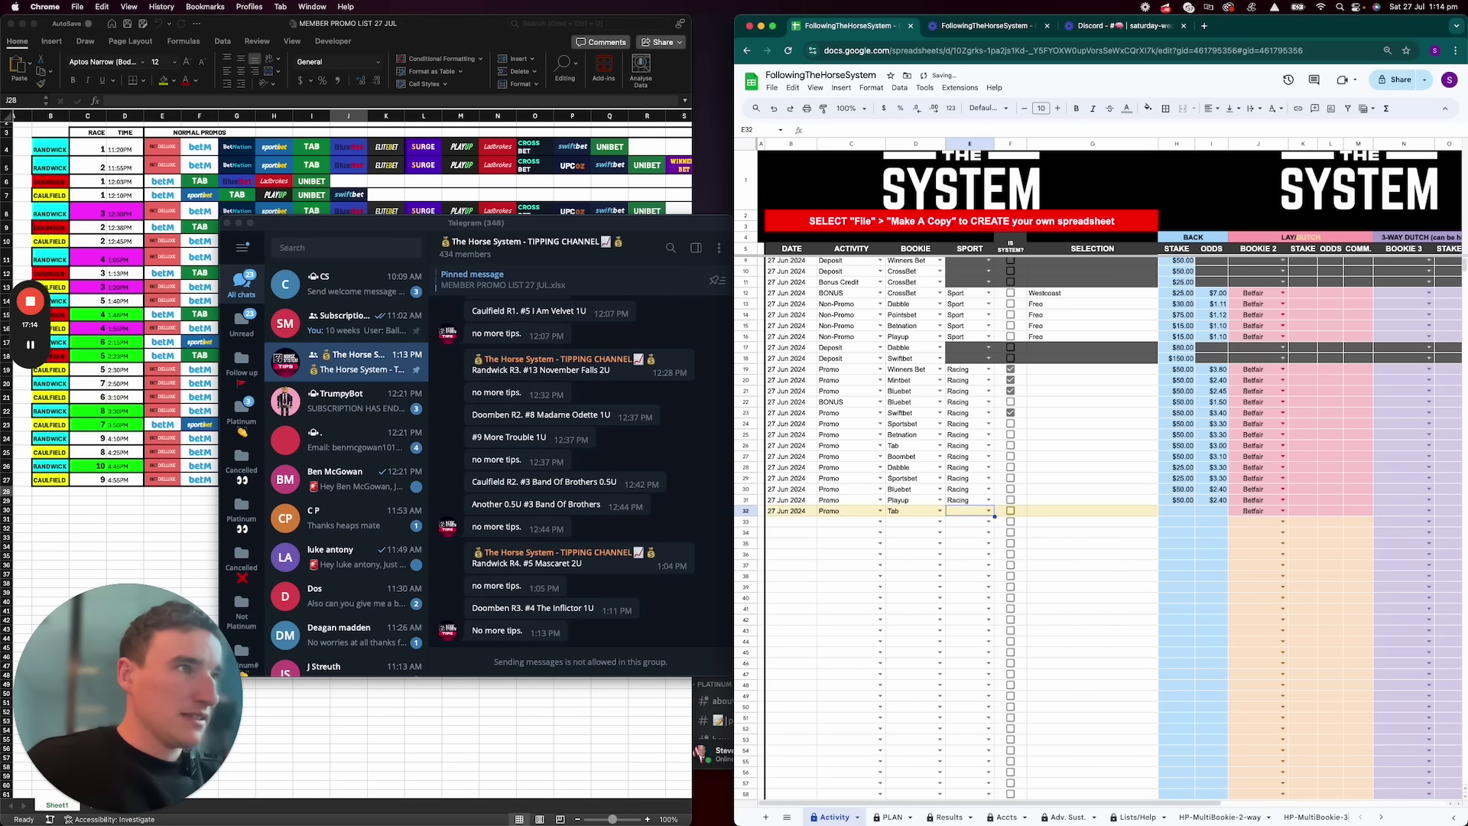